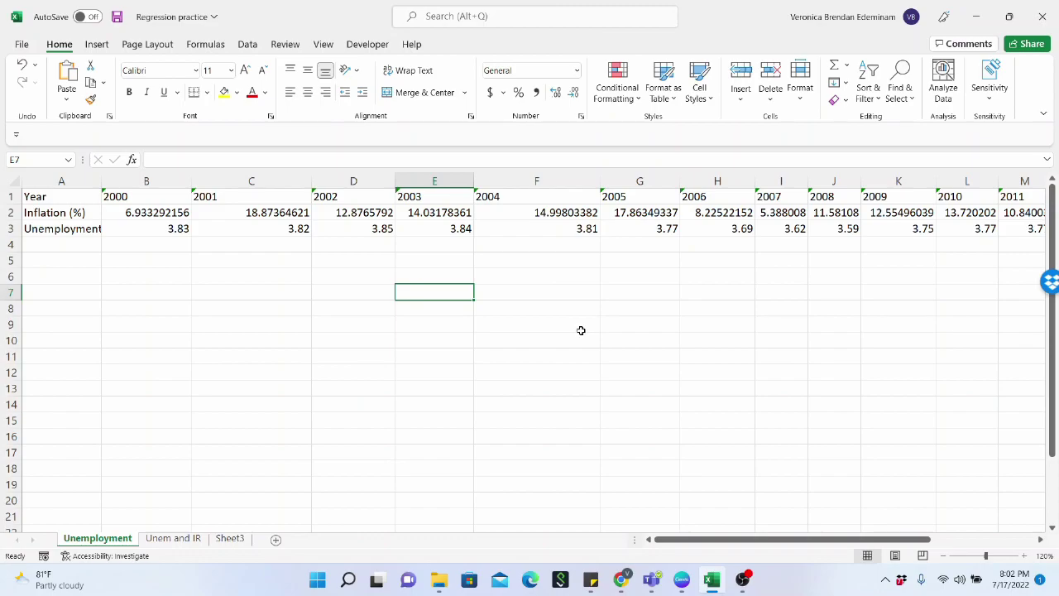
Widen column A so that the full Unemployment (%) label fits.
{"action": "left_click", "coordinate": [13, 212]}
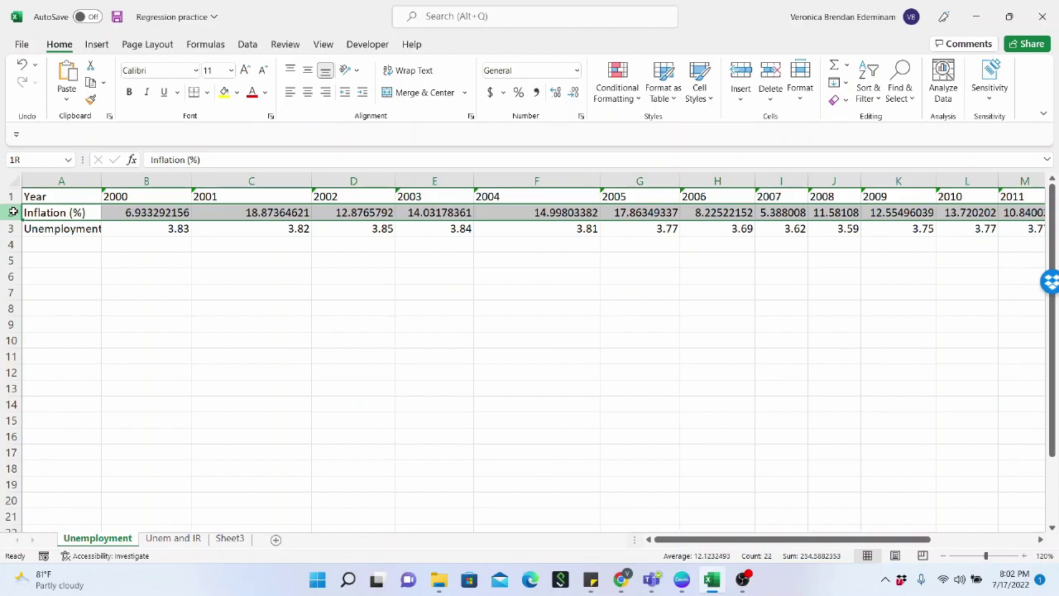
{"action": "left_click", "coordinate": [95, 246]}
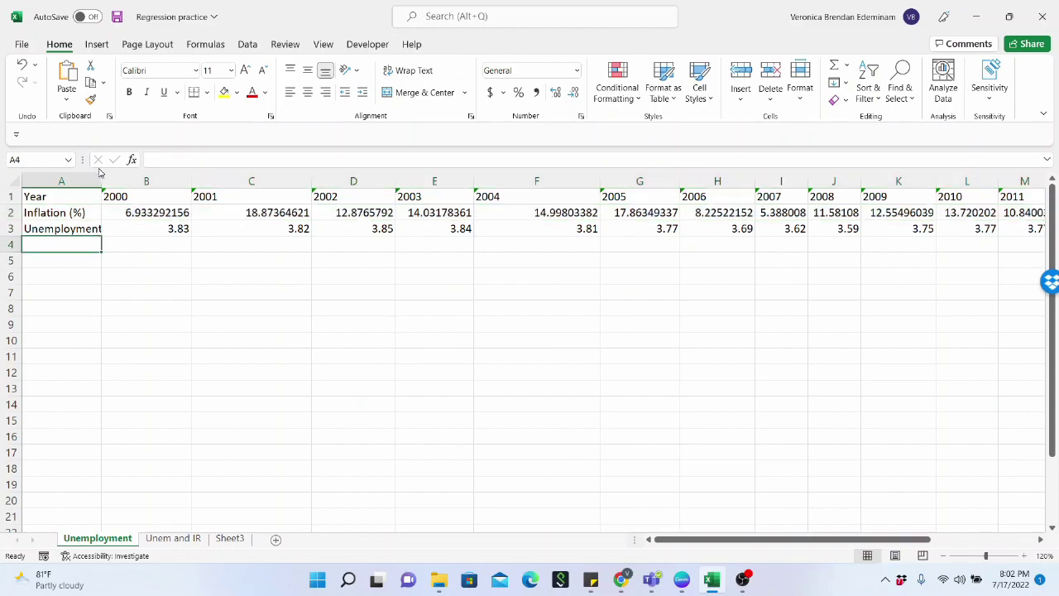
{"action": "left_click_drag", "start_coordinate": [102, 184], "coordinate": [121, 186]}
{"action": "mouse_move", "coordinate": [775, 542]}
{"action": "left_mouse_down"}
{"action": "mouse_move", "coordinate": [799, 539]}
{"action": "mouse_move", "coordinate": [774, 539]}
{"action": "left_mouse_up"}
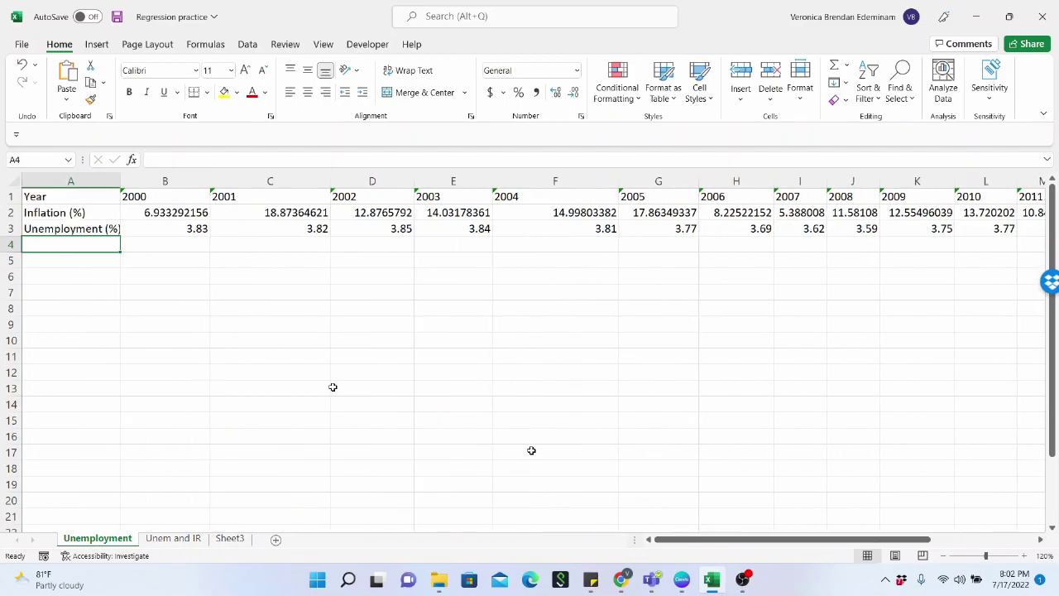
{"action": "left_click_drag", "start_coordinate": [119, 180], "coordinate": [126, 182]}
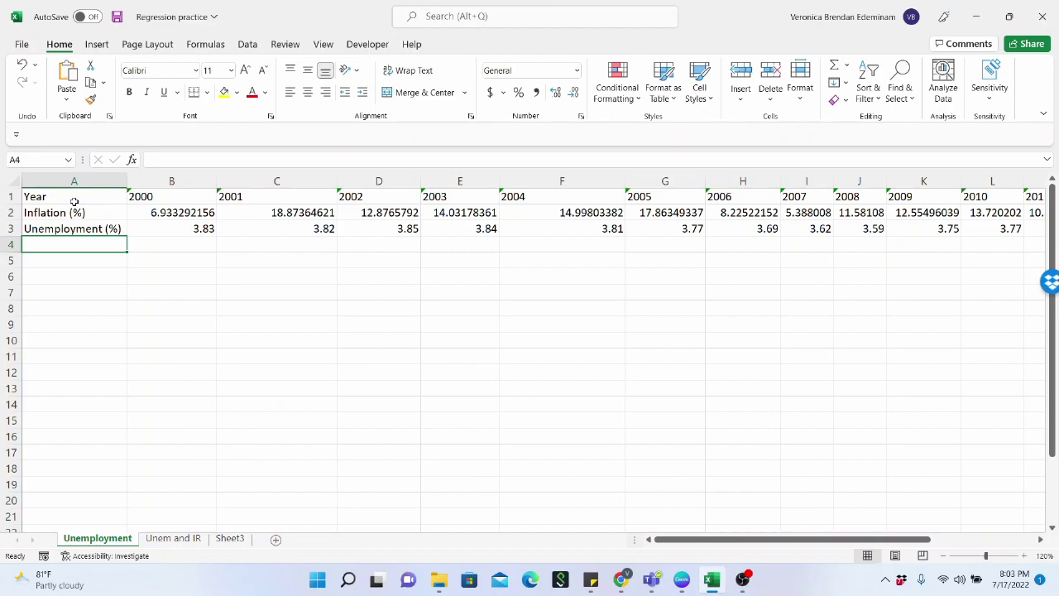
Copy rows 1 to 3 with the year, inflation and unemployment data and paste them transposed at A4.
{"action": "left_click_drag", "start_coordinate": [14, 193], "coordinate": [17, 234]}
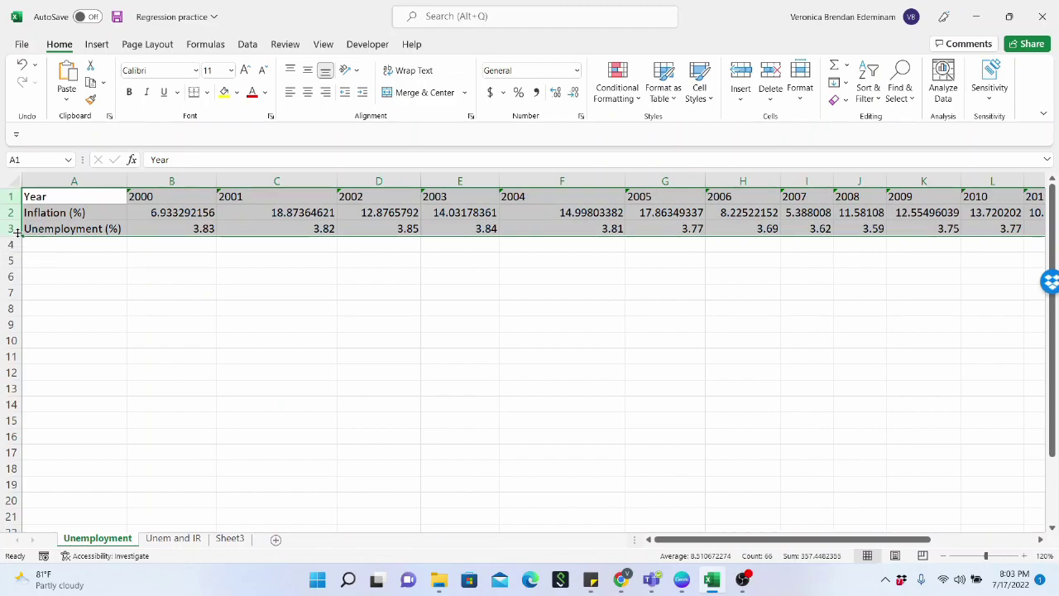
{"action": "key", "text": "ctrl+c"}
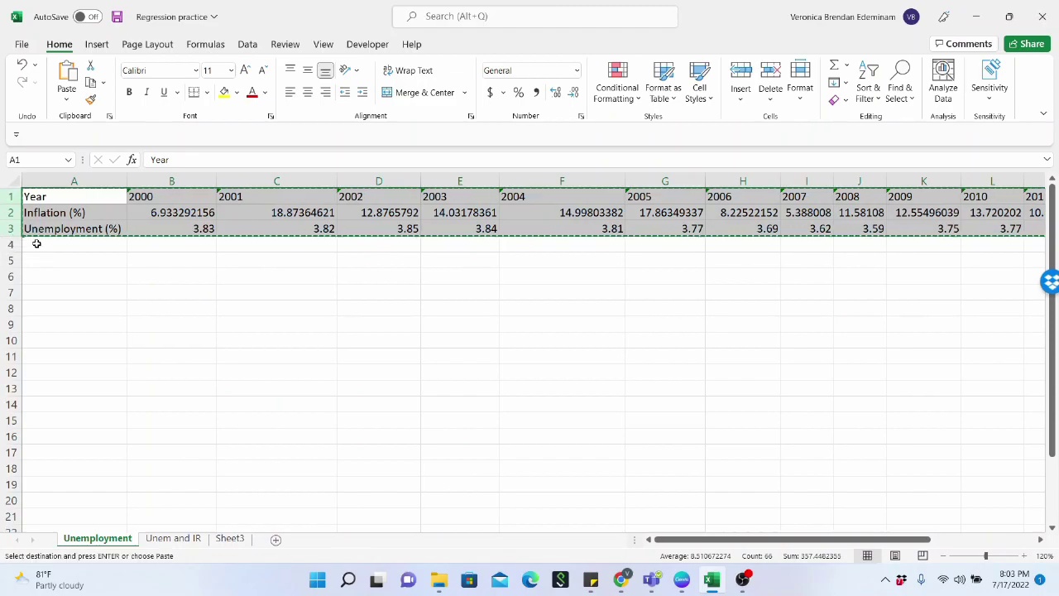
{"action": "left_click", "coordinate": [36, 244]}
{"action": "right_click", "coordinate": [36, 244]}
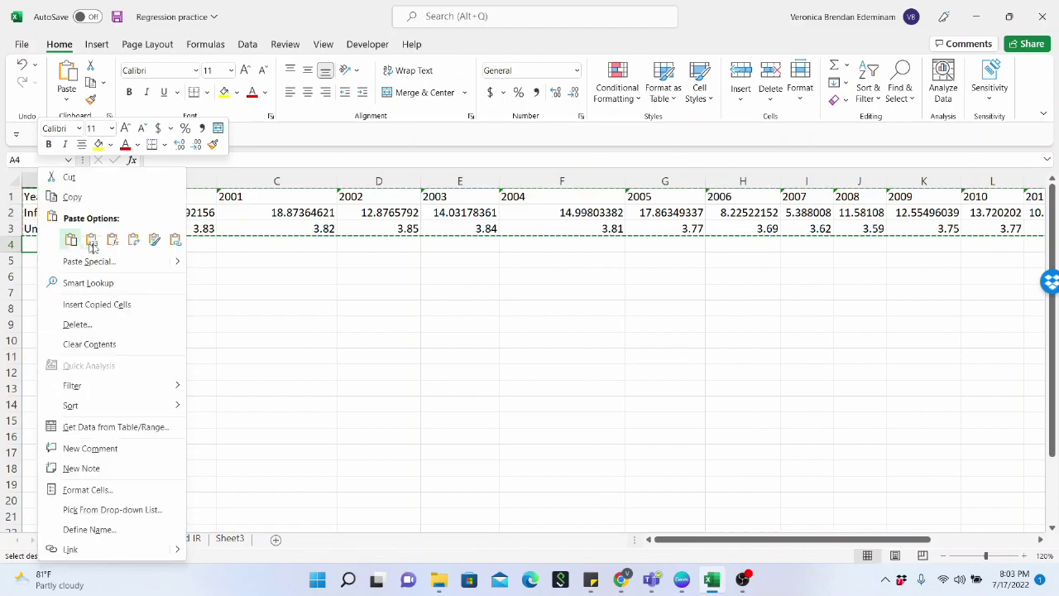
{"action": "left_click", "coordinate": [133, 239]}
{"action": "left_click", "coordinate": [128, 276]}
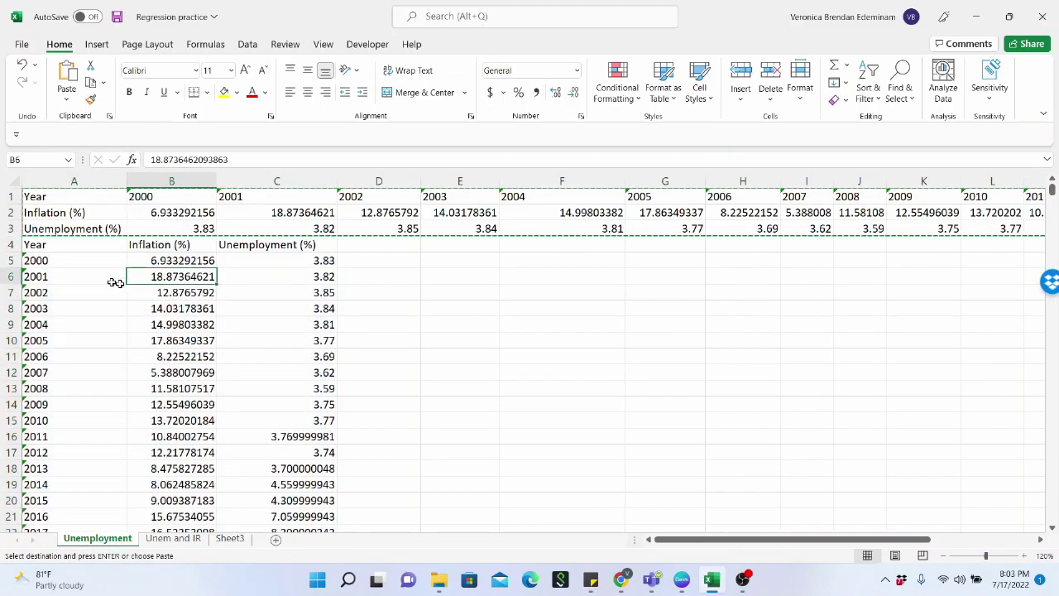
Delete the original horizontal data in rows 1 to 3, leaving the transposed table.
{"action": "left_click_drag", "start_coordinate": [6, 197], "coordinate": [6, 229]}
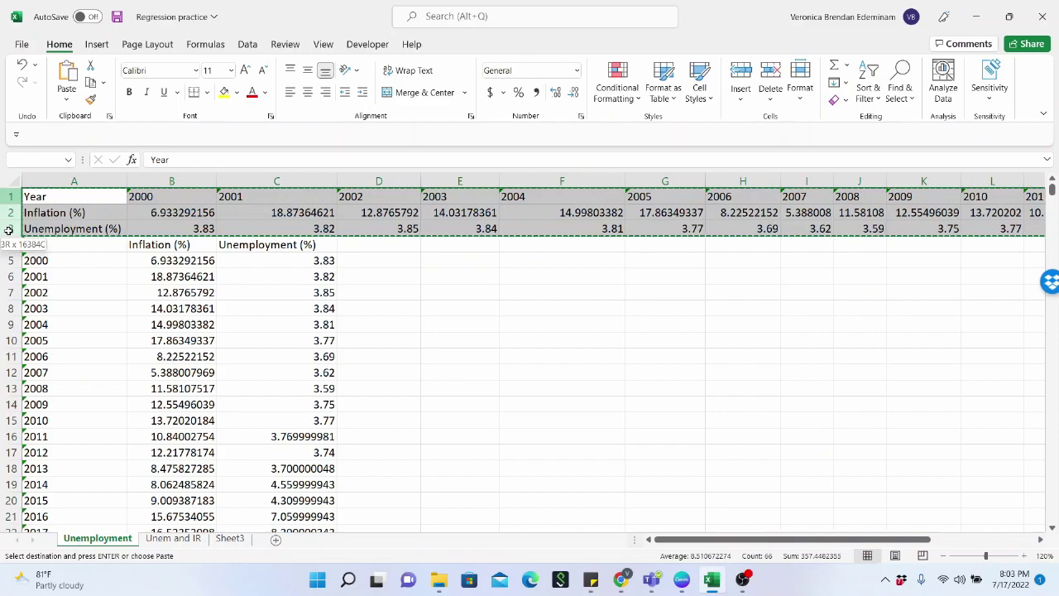
{"action": "right_click", "coordinate": [7, 229]}
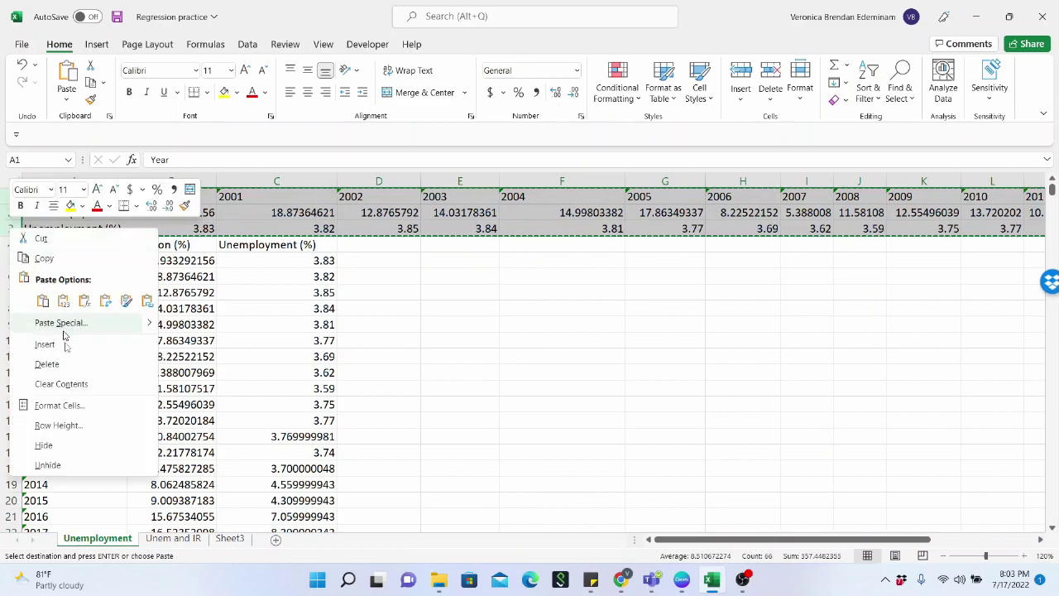
{"action": "left_click", "coordinate": [64, 366]}
{"action": "left_click", "coordinate": [109, 292]}
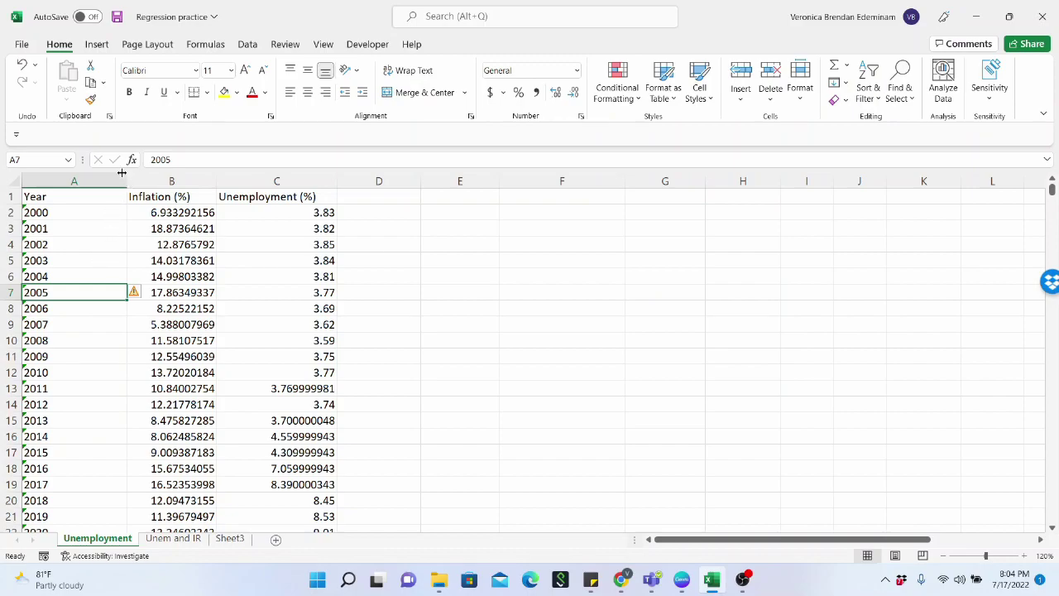
Resize the table columns: narrow Year and Unemployment (%), and slightly widen Inflation (%).
{"action": "left_click_drag", "start_coordinate": [126, 184], "coordinate": [78, 184]}
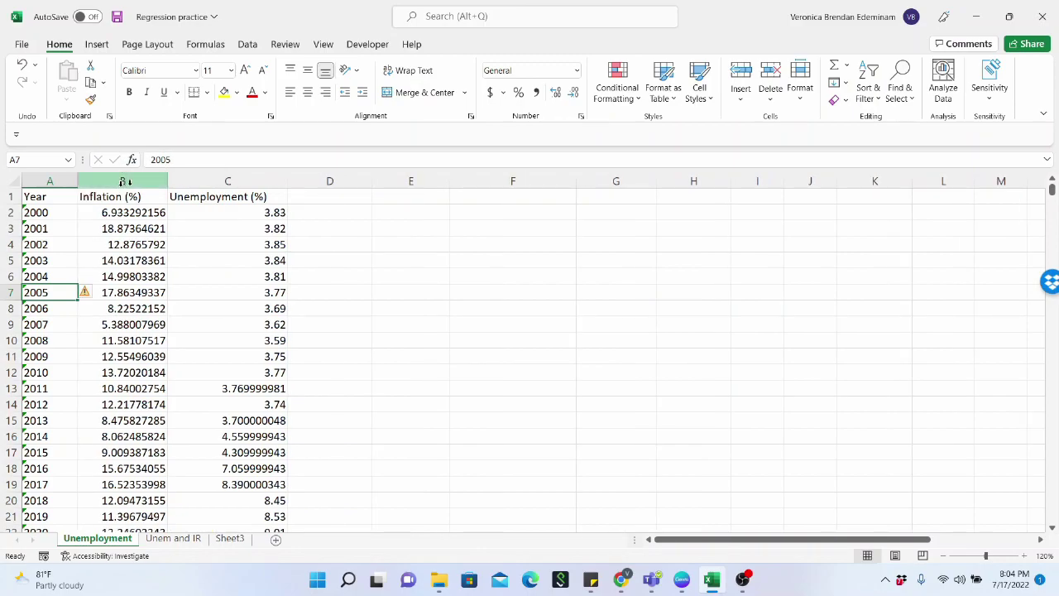
{"action": "left_click_drag", "start_coordinate": [168, 183], "coordinate": [176, 184]}
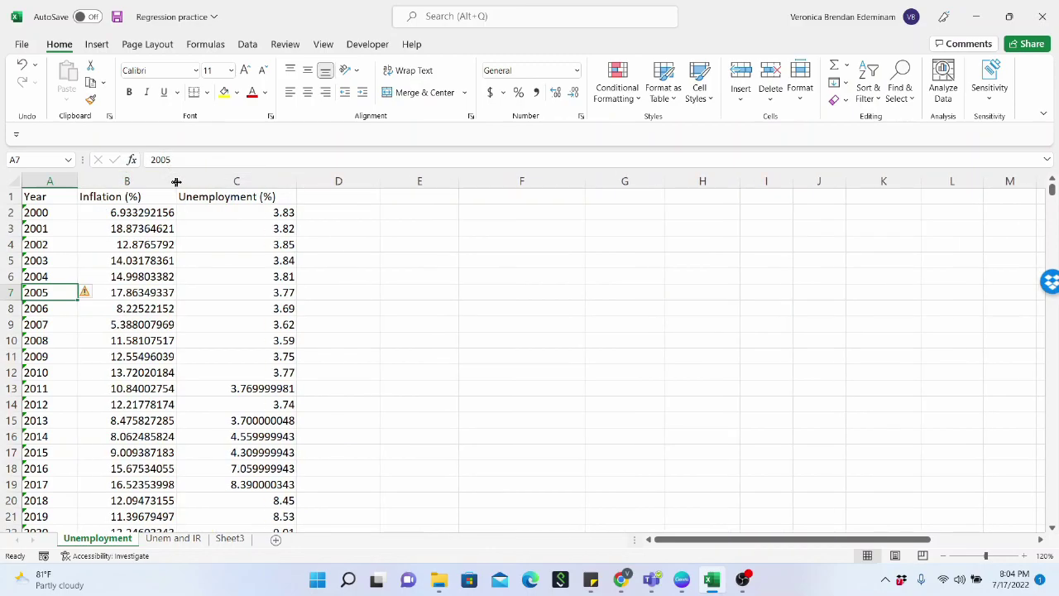
{"action": "left_click_drag", "start_coordinate": [295, 180], "coordinate": [249, 194]}
Wrap the text in the header cells A1:C1 and slightly widen column C.
{"action": "left_click_drag", "start_coordinate": [52, 197], "coordinate": [212, 197]}
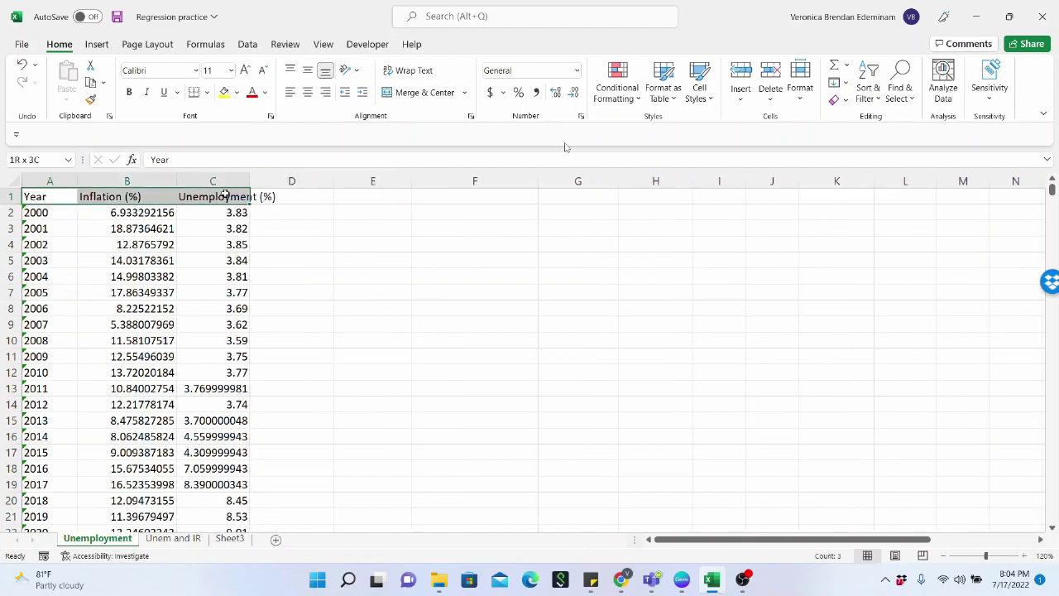
{"action": "left_click", "coordinate": [405, 71]}
{"action": "left_click", "coordinate": [213, 256]}
{"action": "left_click_drag", "start_coordinate": [249, 180], "coordinate": [272, 181]}
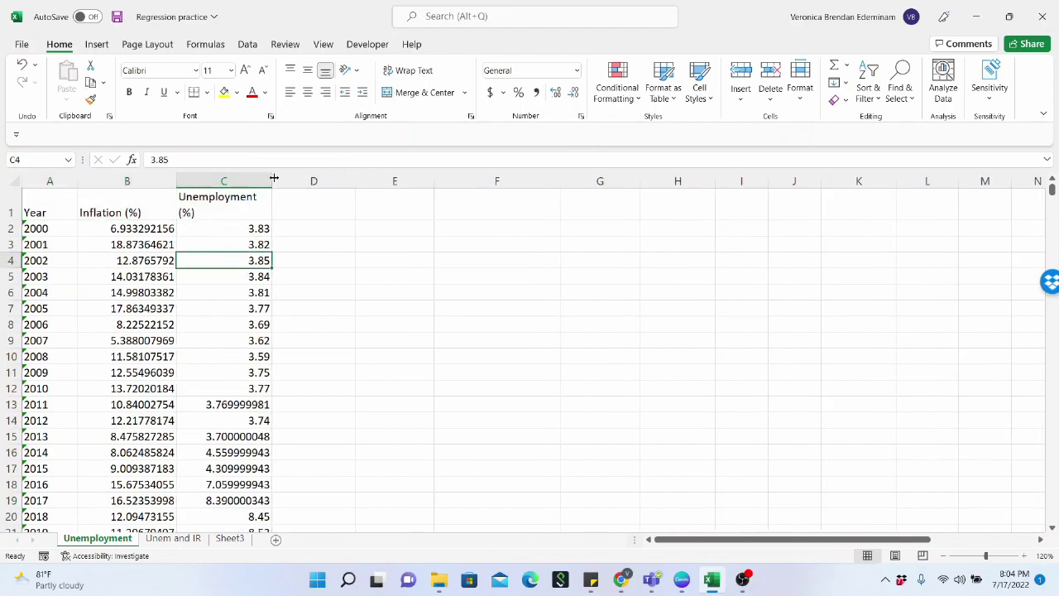
{"action": "scroll", "coordinate": [212, 273], "scroll_direction": "down", "scroll_amount": 4}
{"action": "scroll", "coordinate": [213, 273], "scroll_direction": "up", "scroll_amount": 4}
{"action": "left_click", "coordinate": [168, 258]}
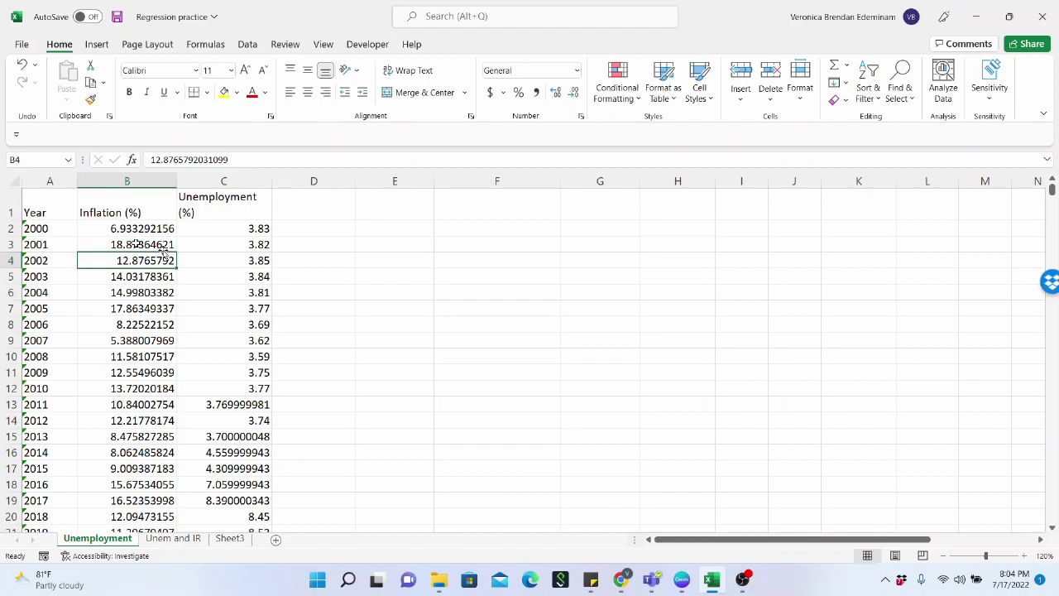
{"action": "left_click", "coordinate": [137, 210]}
{"action": "mouse_move", "coordinate": [172, 210]}
{"action": "left_mouse_down"}
{"action": "mouse_move", "coordinate": [229, 307]}
{"action": "mouse_move", "coordinate": [236, 503]}
{"action": "left_mouse_up"}
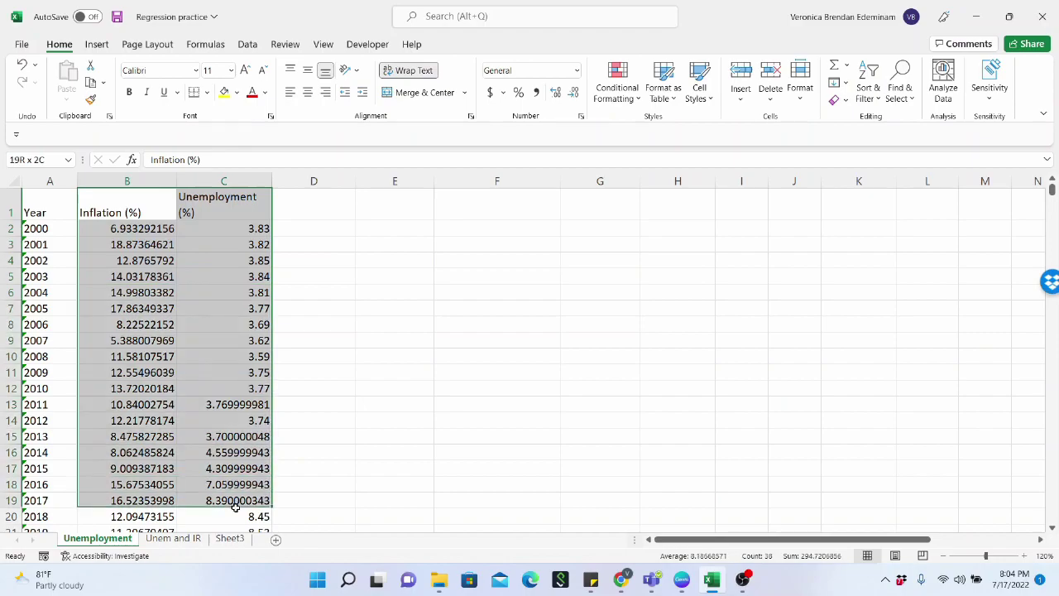
{"action": "scroll", "coordinate": [218, 395], "scroll_direction": "down", "scroll_amount": 3}
{"action": "scroll", "coordinate": [218, 392], "scroll_direction": "up", "scroll_amount": 3}
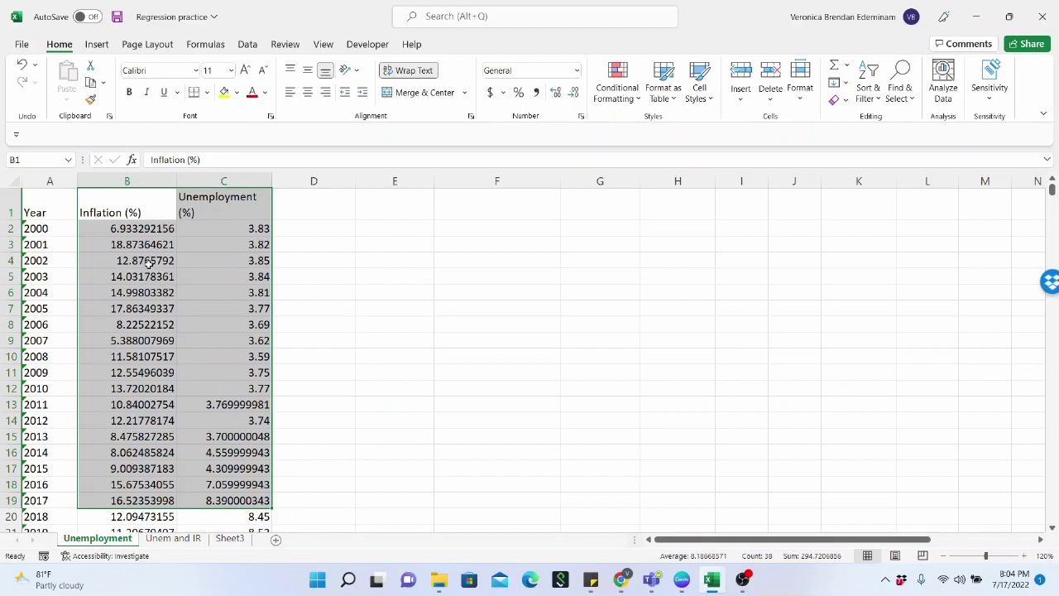
Insert a markers-only scatter chart from the Inflation (%) and Unemployment (%) data in B1:C22, and move it up to start at column E.
{"action": "left_click_drag", "start_coordinate": [133, 206], "coordinate": [256, 500]}
{"action": "scroll", "coordinate": [225, 267], "scroll_direction": "up", "scroll_amount": 1}
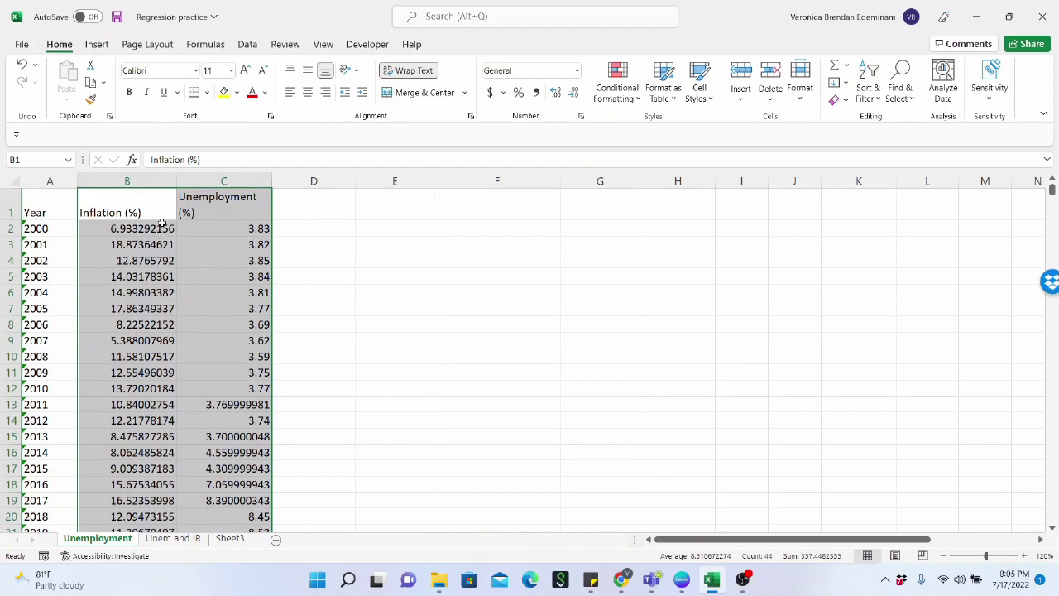
{"action": "left_click_drag", "start_coordinate": [162, 208], "coordinate": [220, 499]}
{"action": "scroll", "coordinate": [175, 382], "scroll_direction": "up", "scroll_amount": 1}
{"action": "left_click", "coordinate": [97, 45]}
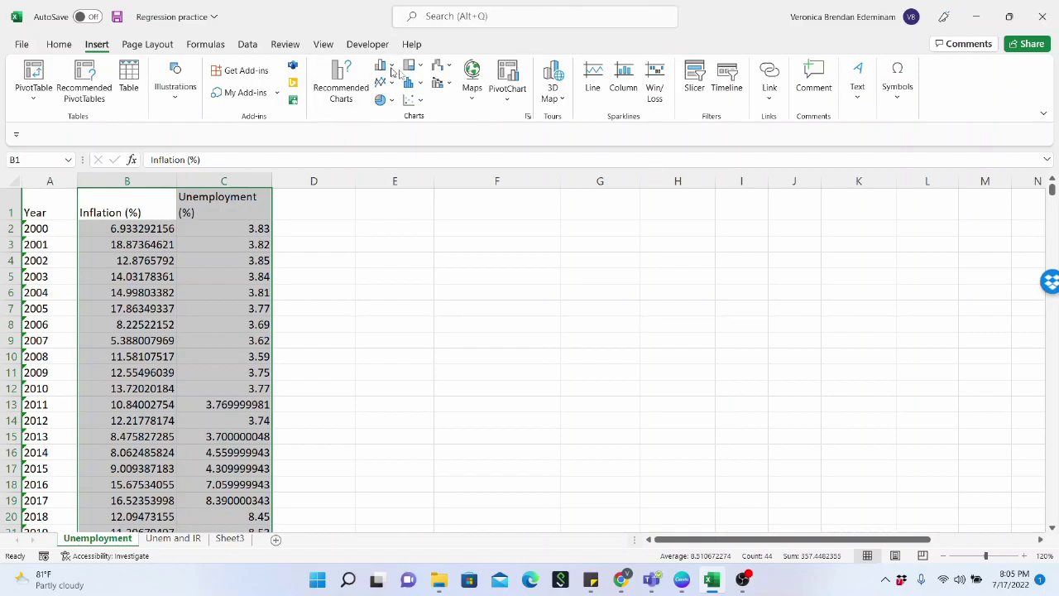
{"action": "left_click", "coordinate": [412, 100]}
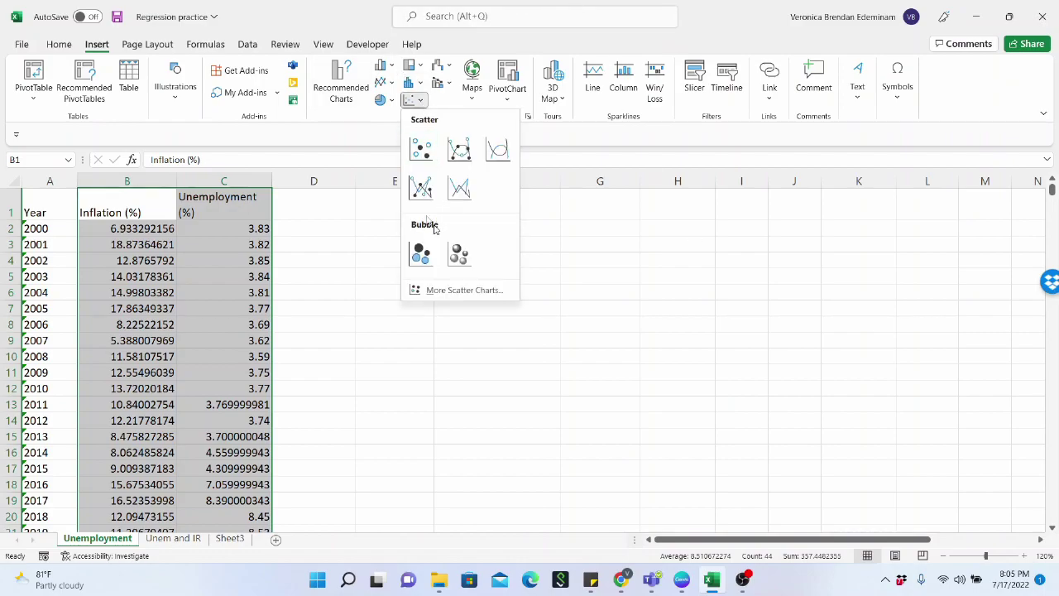
{"action": "left_click", "coordinate": [423, 153]}
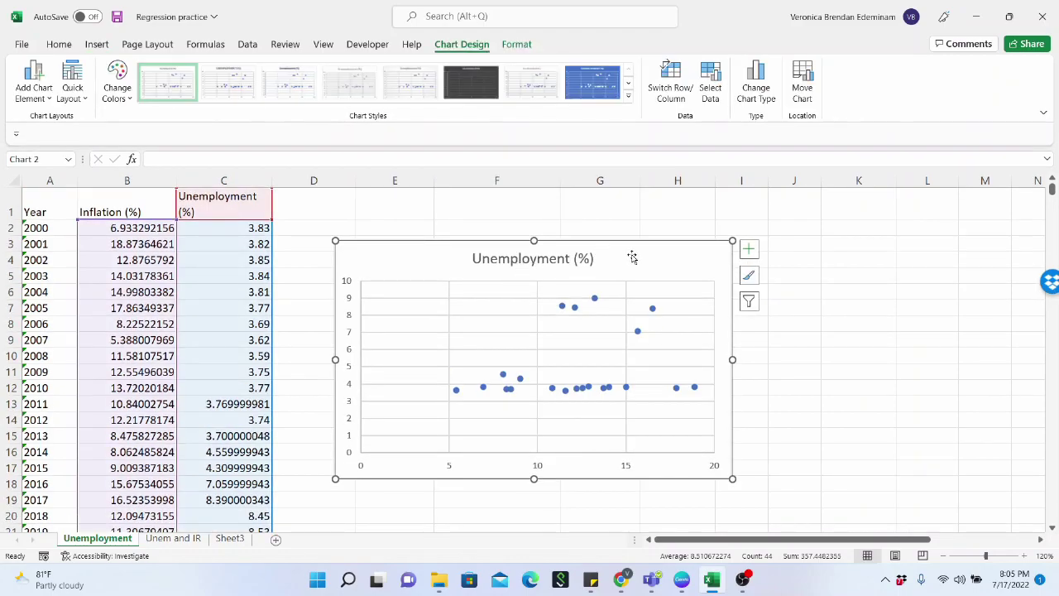
{"action": "left_click_drag", "start_coordinate": [689, 241], "coordinate": [701, 213]}
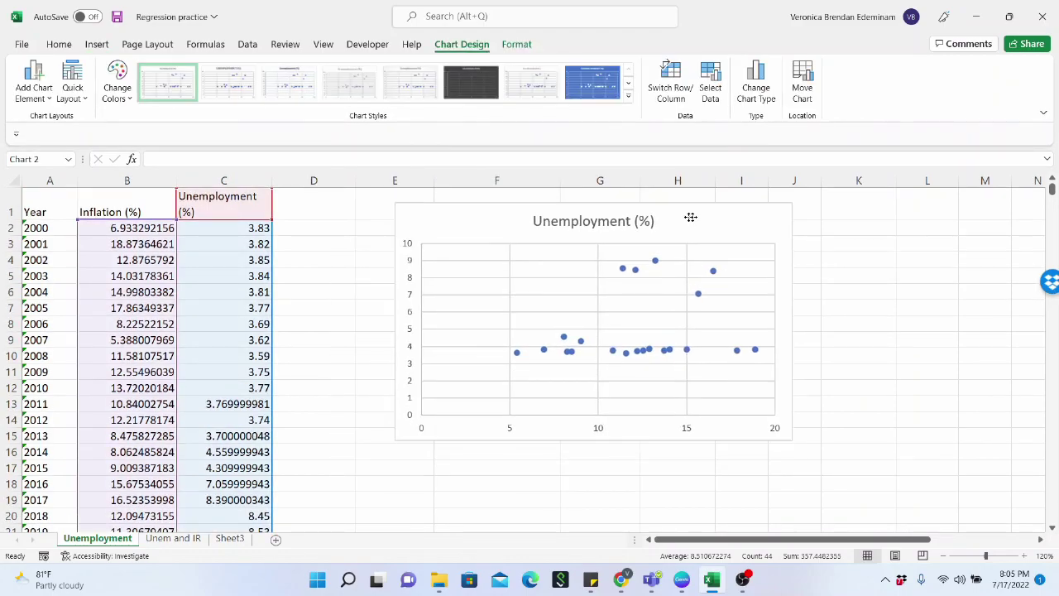
{"action": "left_click", "coordinate": [331, 321]}
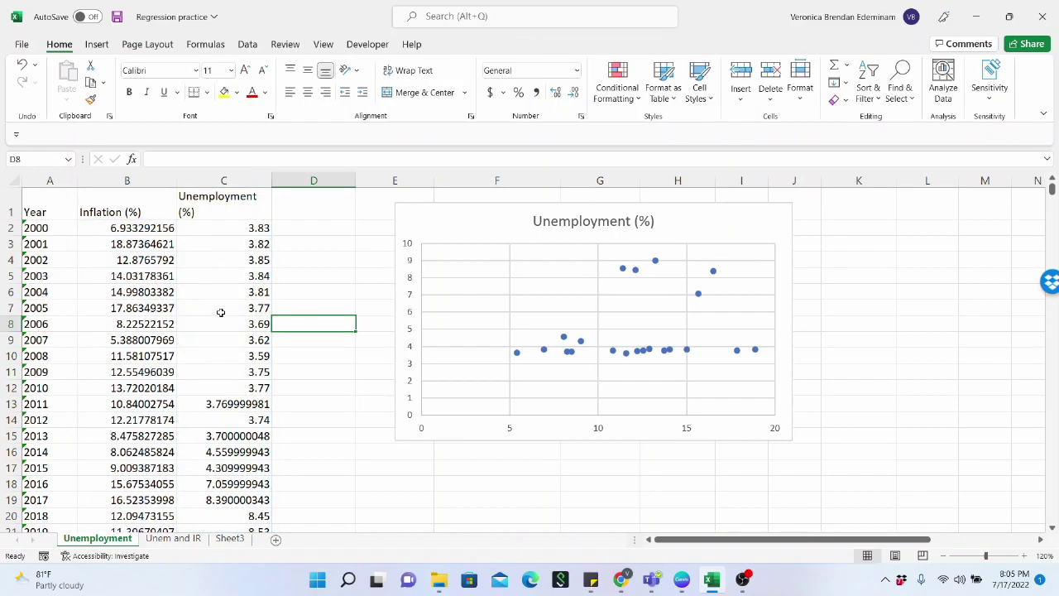
Examine the inflation and unemployment values from 2000 to 2020 alongside the scatter chart.
{"action": "scroll", "coordinate": [221, 312], "scroll_direction": "down", "scroll_amount": 1}
{"action": "scroll", "coordinate": [220, 309], "scroll_direction": "up", "scroll_amount": 1}
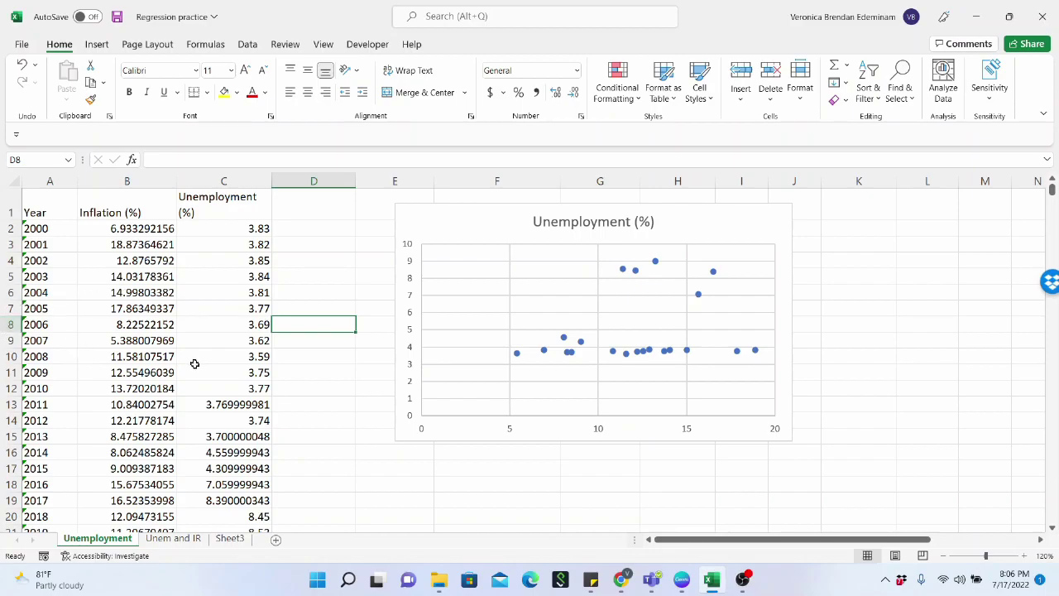
{"action": "scroll", "coordinate": [188, 364], "scroll_direction": "down", "scroll_amount": 4}
{"action": "scroll", "coordinate": [84, 376], "scroll_direction": "up", "scroll_amount": 4}
{"action": "scroll", "coordinate": [120, 372], "scroll_direction": "down", "scroll_amount": 4}
{"action": "left_click", "coordinate": [82, 373]}
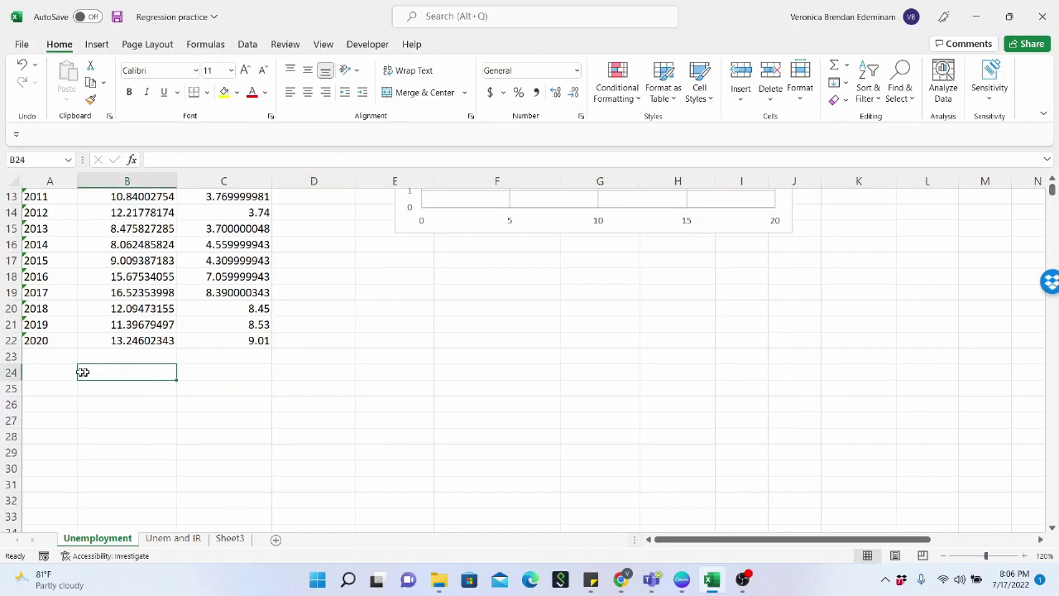
{"action": "scroll", "coordinate": [73, 374], "scroll_direction": "up", "scroll_amount": 4}
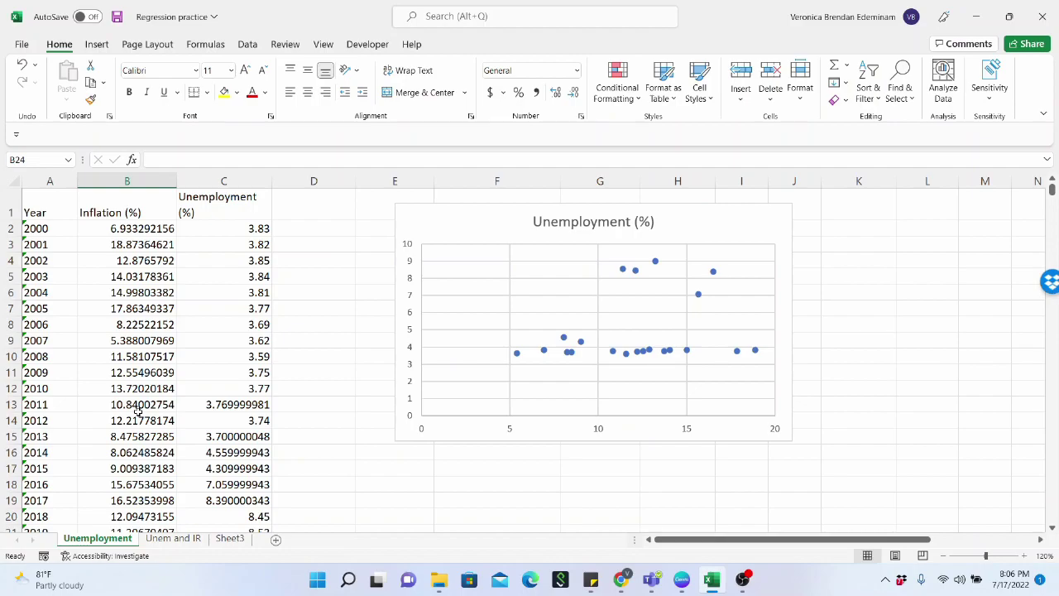
{"action": "scroll", "coordinate": [109, 415], "scroll_direction": "down", "scroll_amount": 3}
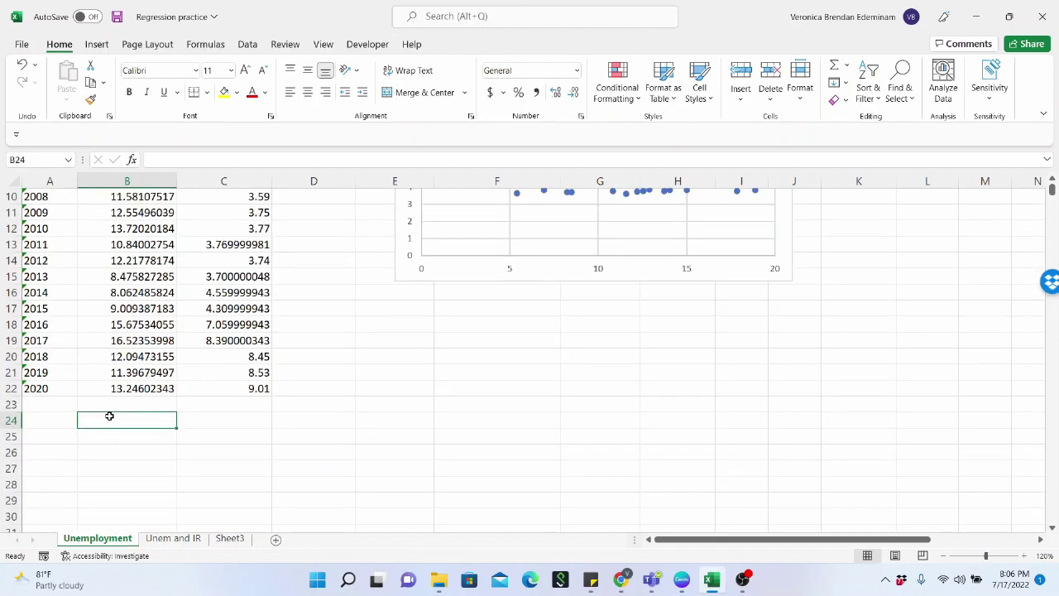
{"action": "scroll", "coordinate": [109, 420], "scroll_direction": "up", "scroll_amount": 3}
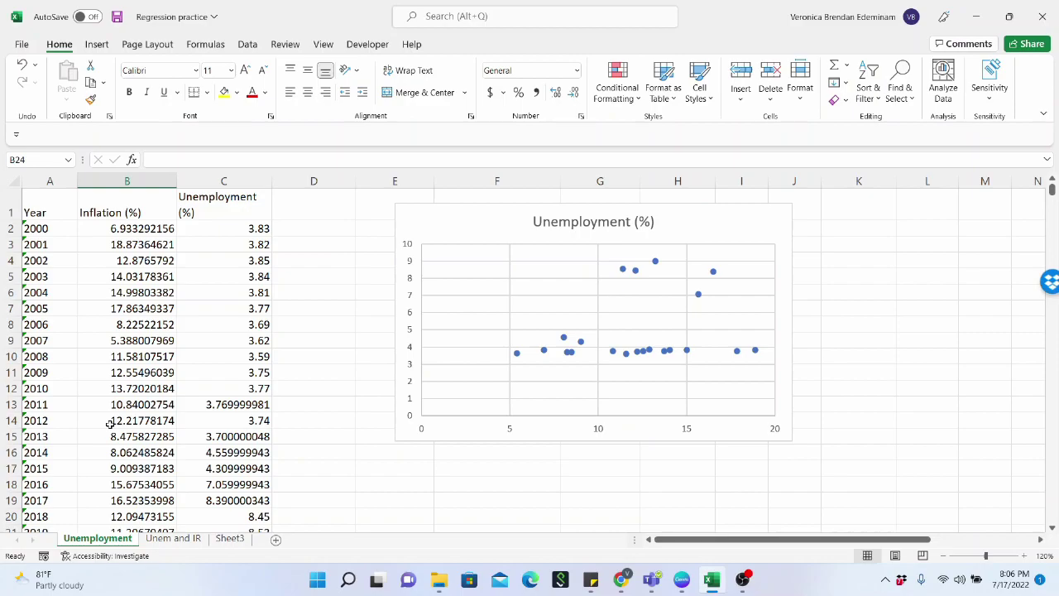
{"action": "scroll", "coordinate": [122, 437], "scroll_direction": "down", "scroll_amount": 3}
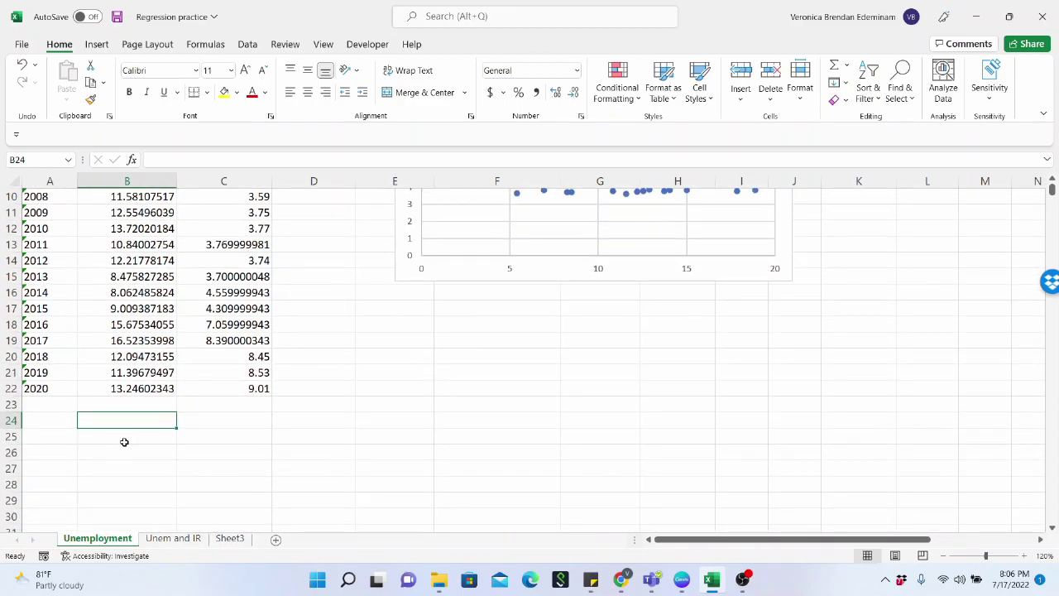
{"action": "scroll", "coordinate": [358, 422], "scroll_direction": "up", "scroll_amount": 3}
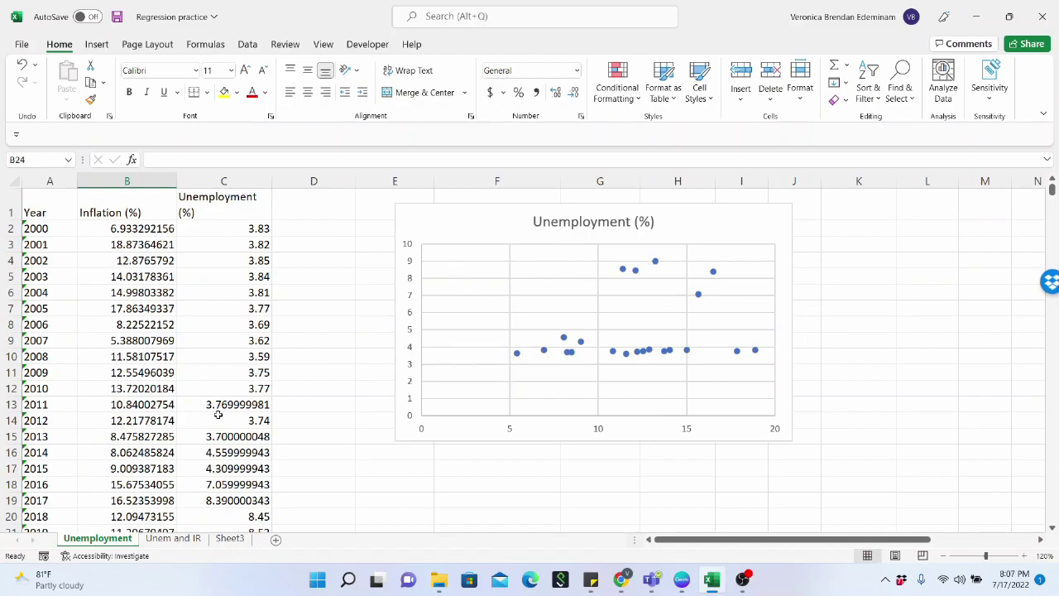
{"action": "scroll", "coordinate": [215, 416], "scroll_direction": "down", "scroll_amount": 3}
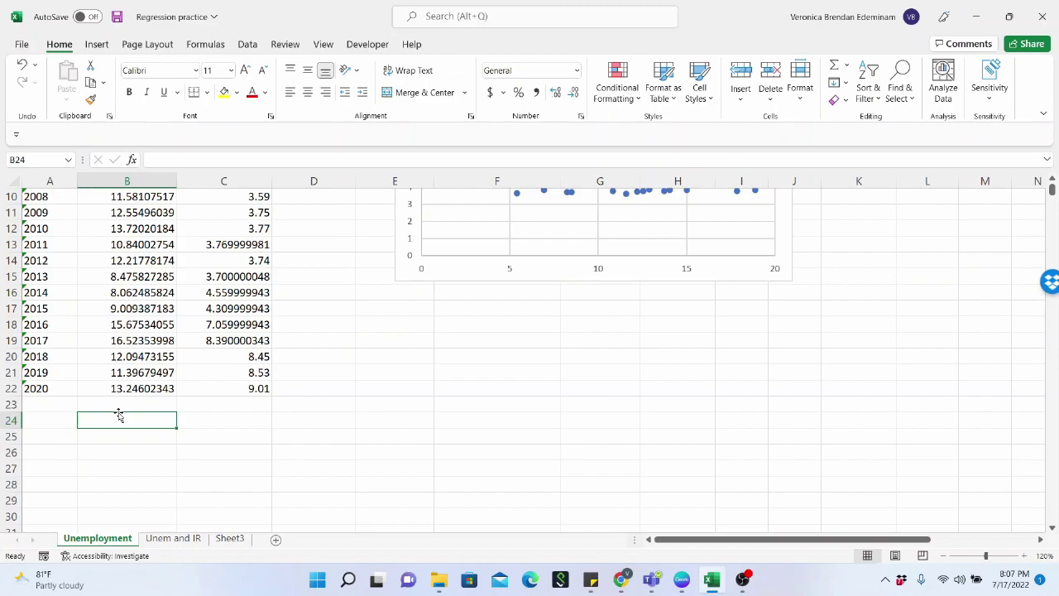
{"action": "scroll", "coordinate": [119, 413], "scroll_direction": "up", "scroll_amount": 3}
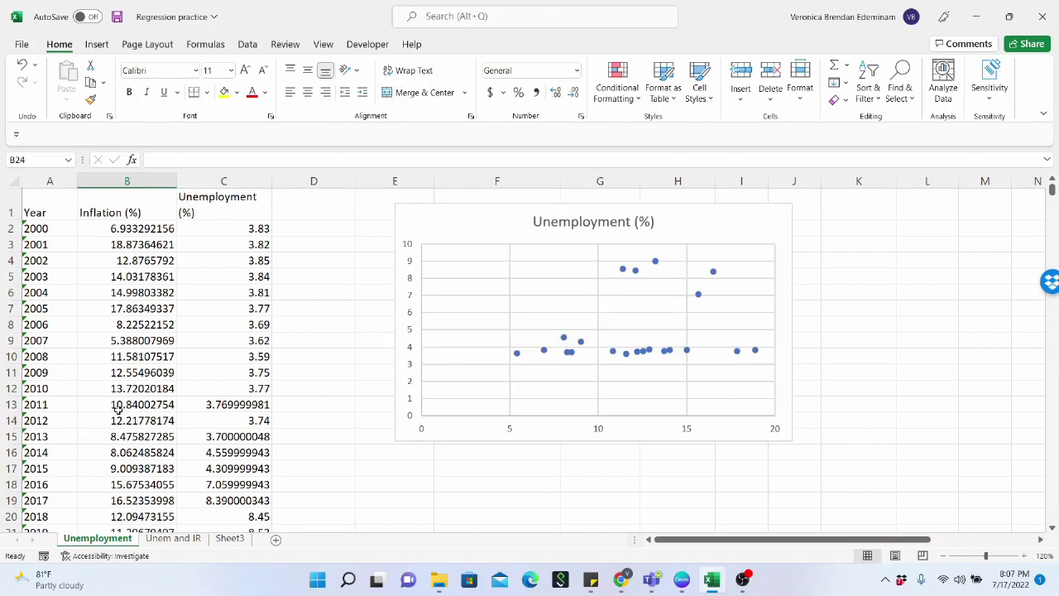
Enter X in B24 and Unemployment in C24, below the data table.
{"action": "scroll", "coordinate": [115, 408], "scroll_direction": "down", "scroll_amount": 3}
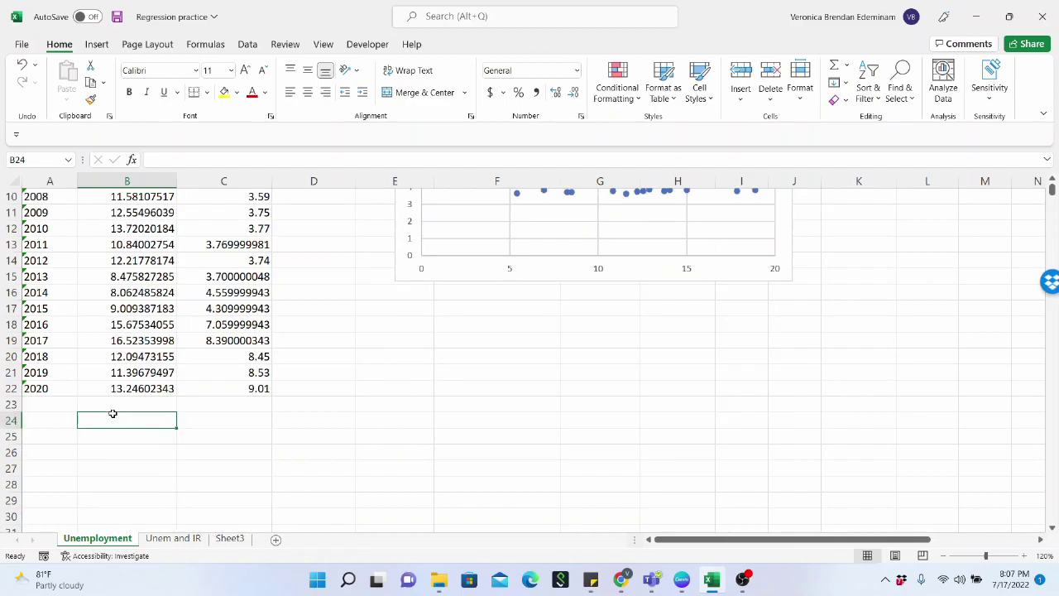
{"action": "left_click", "coordinate": [66, 426]}
{"action": "left_click", "coordinate": [126, 422]}
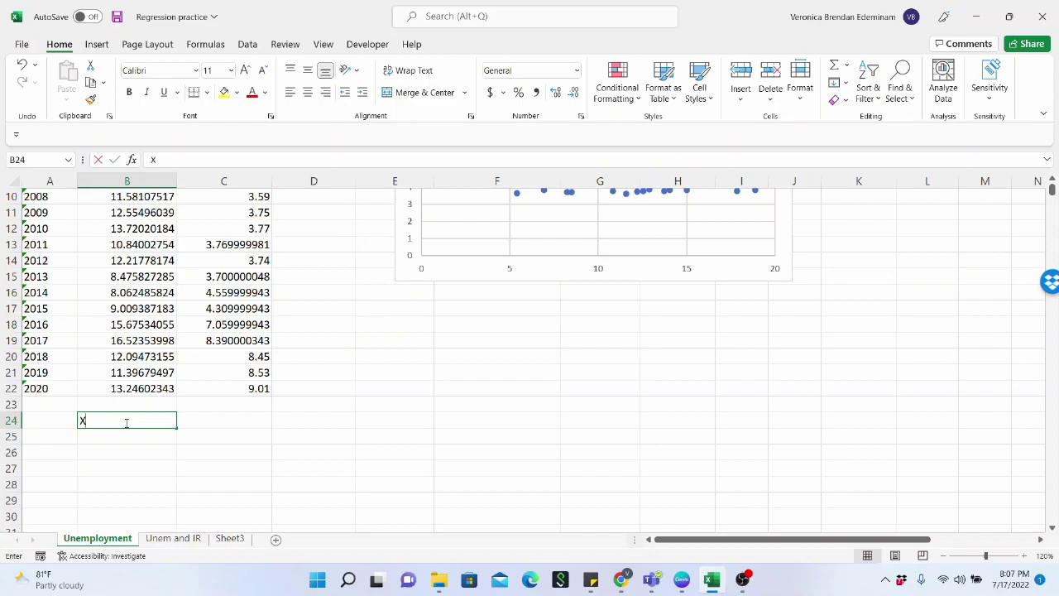
{"action": "type", "text": "X"}
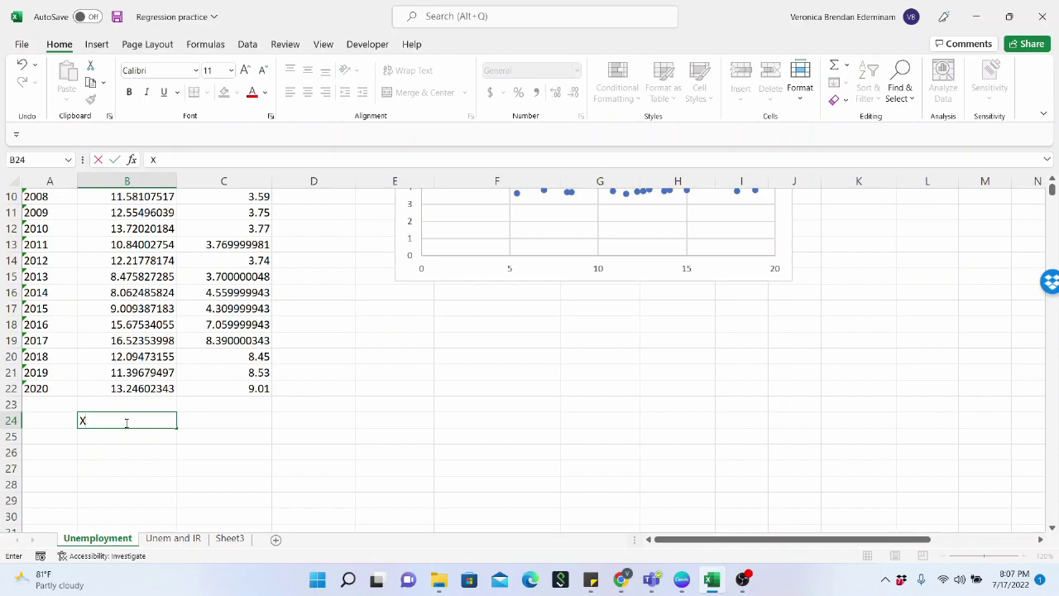
{"action": "left_click", "coordinate": [208, 422]}
{"action": "type", "text": "Un"}
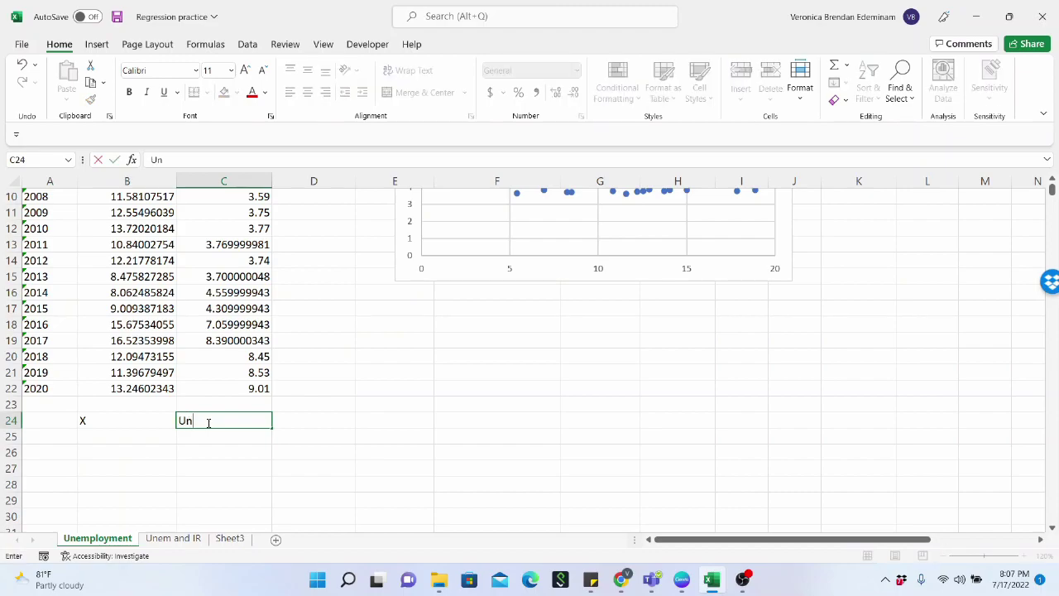
{"action": "type", "text": "employment"}
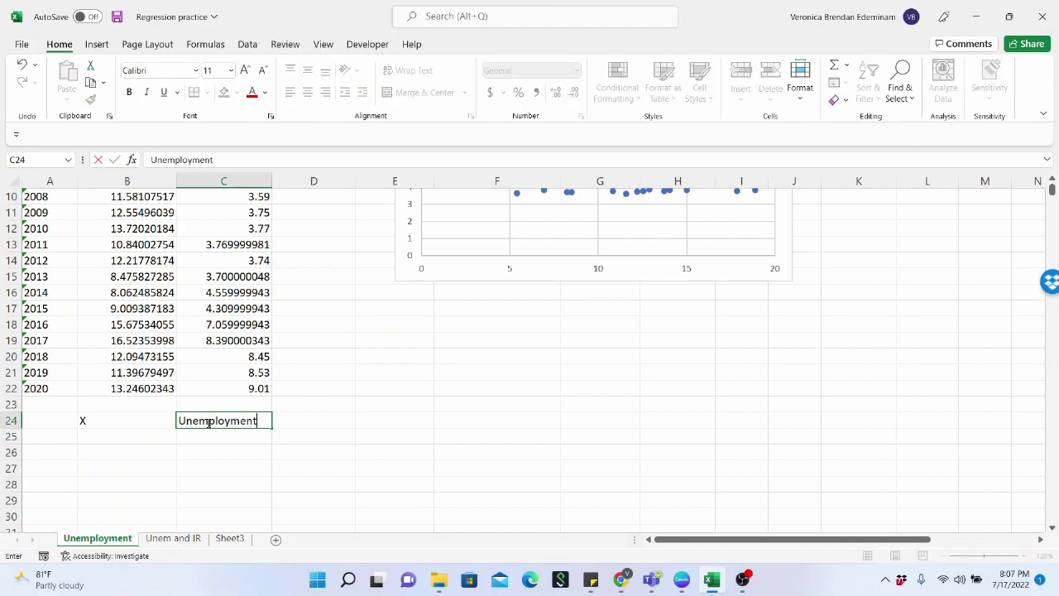
Enter Y in B25 and Inflation in C25.
{"action": "left_click", "coordinate": [163, 446]}
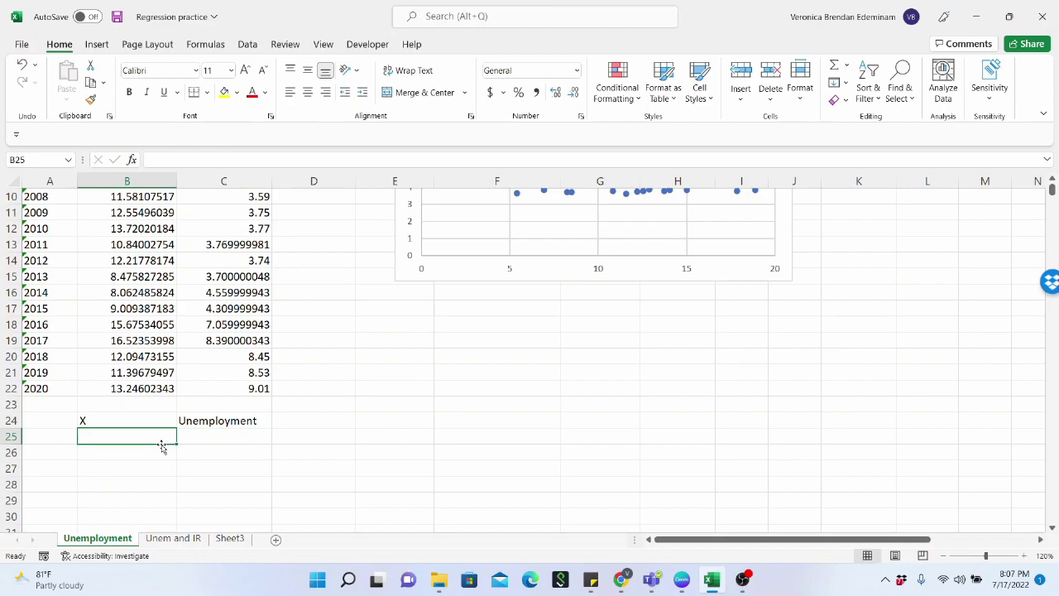
{"action": "type", "text": "Y"}
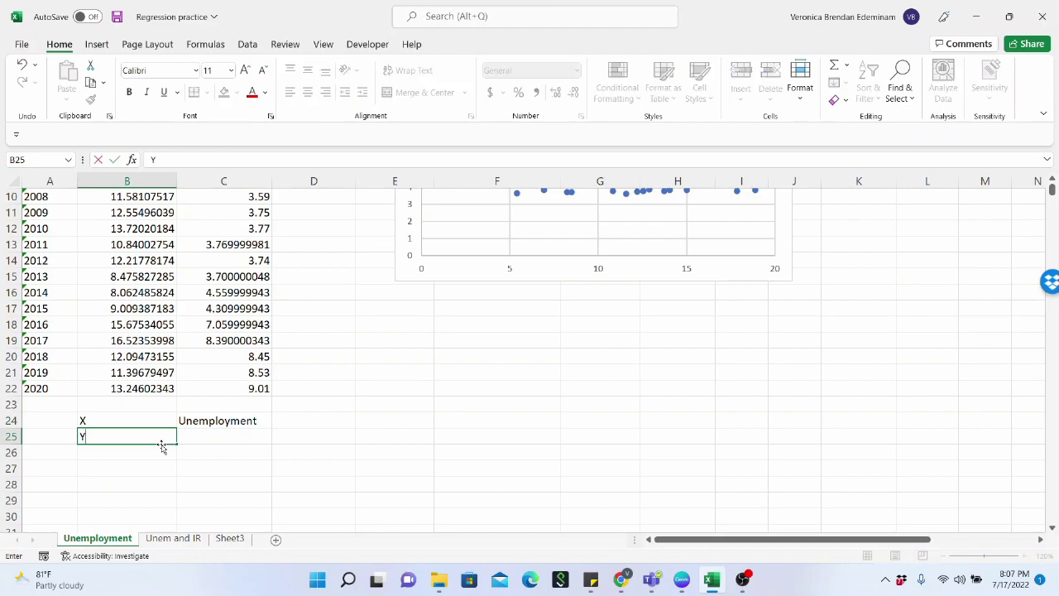
{"action": "left_click", "coordinate": [200, 435]}
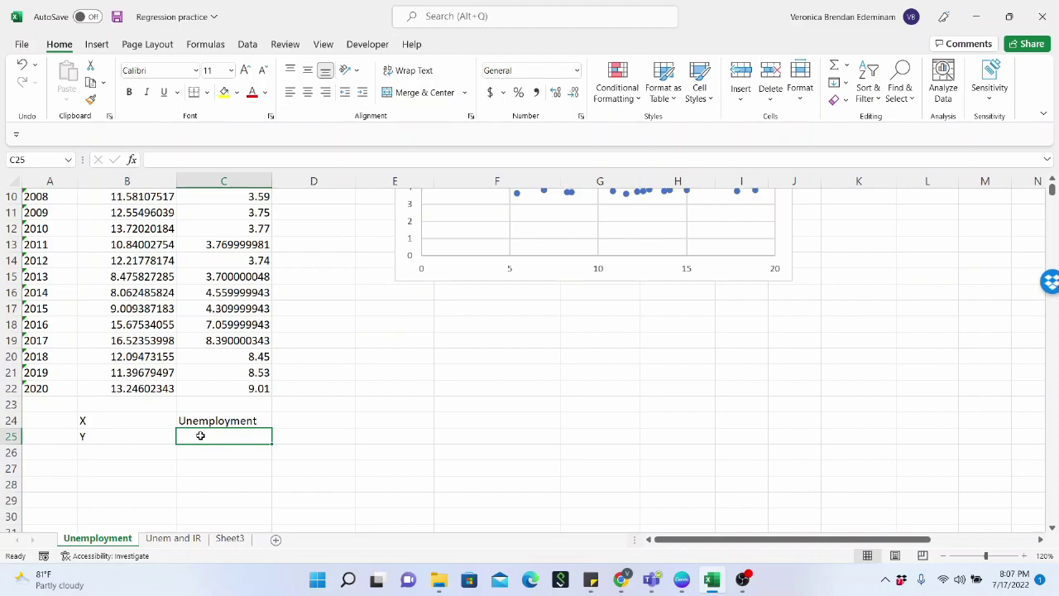
{"action": "type", "text": "Inflation"}
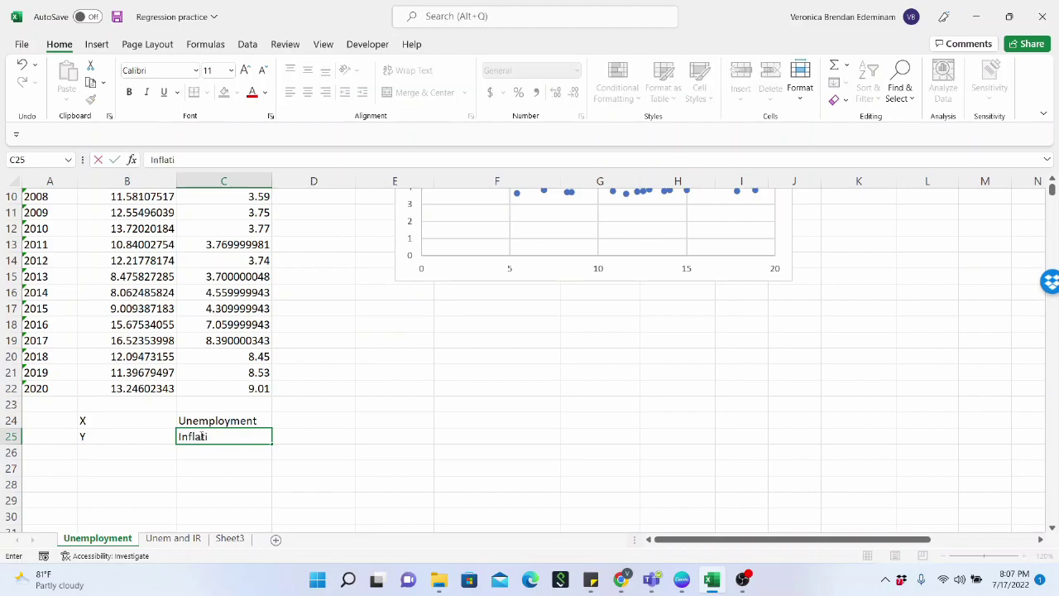
{"action": "left_click", "coordinate": [259, 417]}
{"action": "left_click", "coordinate": [138, 444]}
{"action": "left_click_drag", "start_coordinate": [157, 445], "coordinate": [130, 445]}
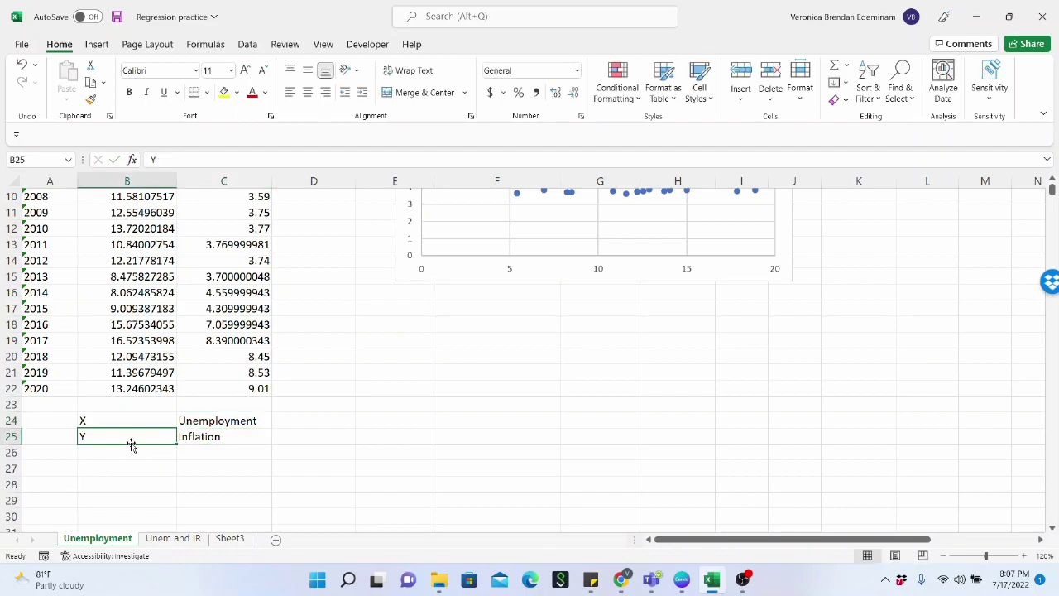
Label Inflation as the Dependent Variable in D25.
{"action": "left_click", "coordinate": [302, 437]}
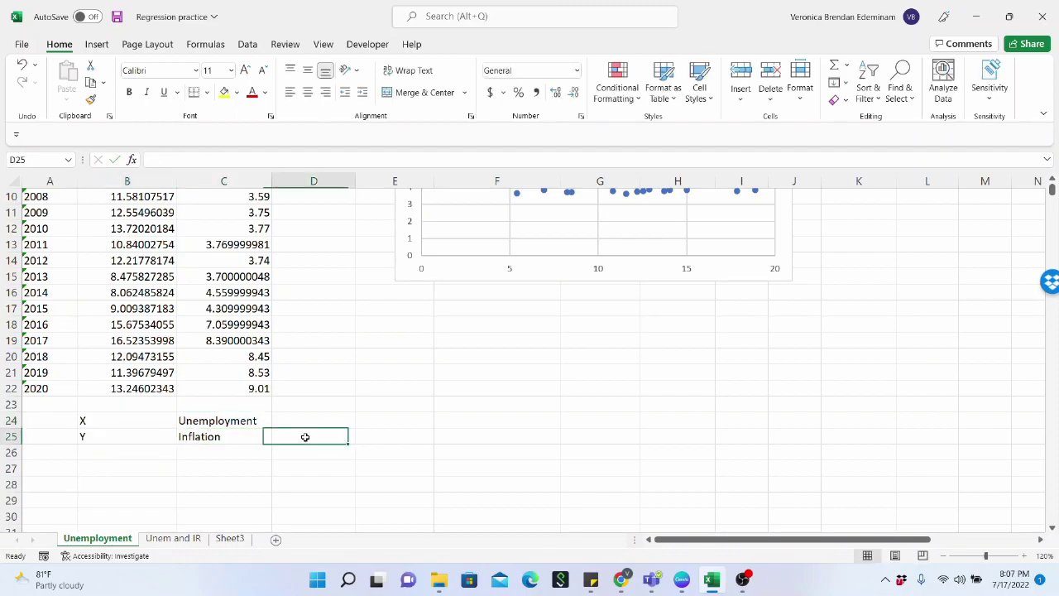
{"action": "type", "text": "Index"}
{"action": "key", "text": "BackSpace"}
{"action": "key", "text": "BackSpace"}
{"action": "key", "text": "BackSpace"}
{"action": "key", "text": "BackSpace"}
{"action": "key", "text": "BackSpace"}
{"action": "type", "text": "Dependent"}
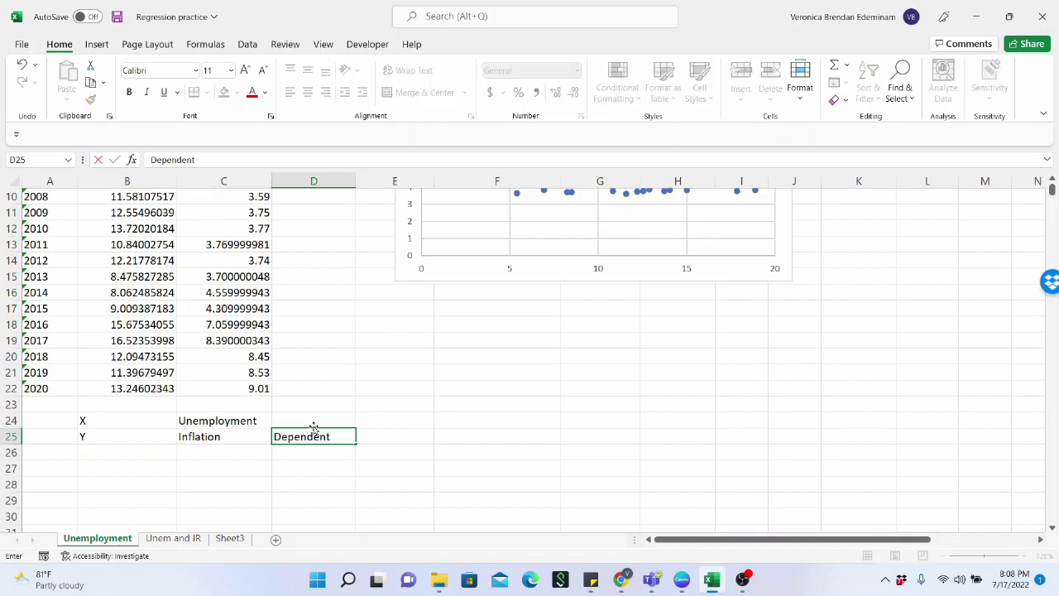
{"action": "type", "text": " Variable"}
Label Unemployment as the Independent variable in D24.
{"action": "left_click", "coordinate": [315, 421]}
{"action": "type", "text": "Independent va"}
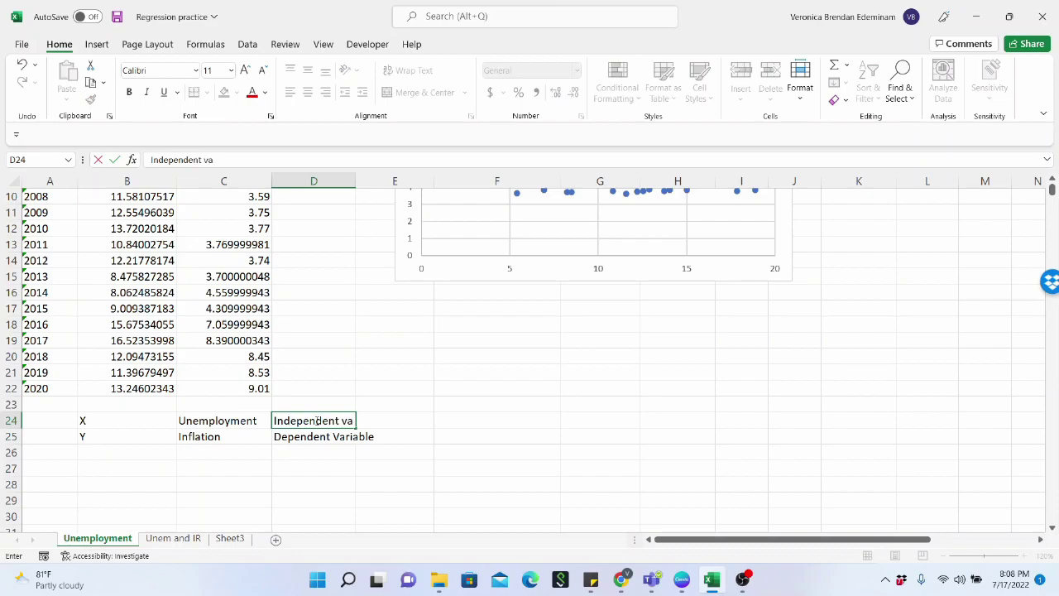
{"action": "type", "text": "riable"}
{"action": "left_click", "coordinate": [332, 382]}
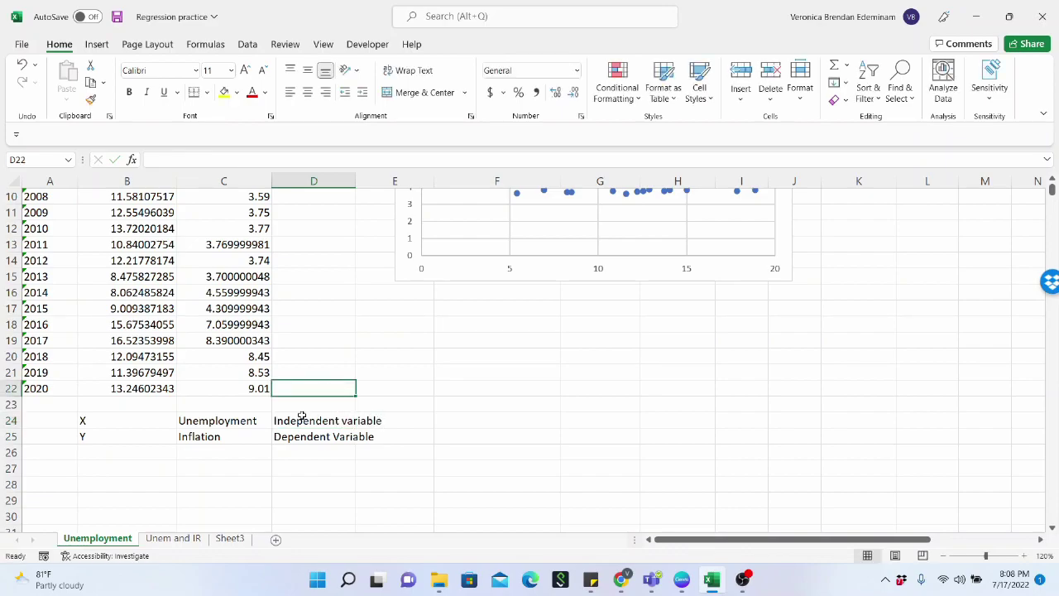
{"action": "left_click", "coordinate": [301, 422]}
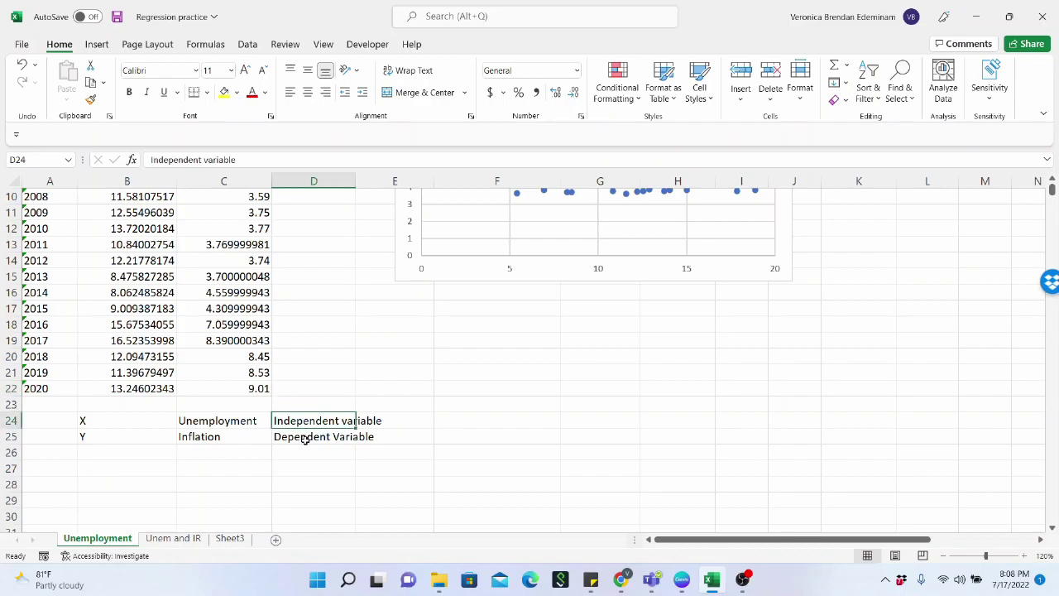
{"action": "left_click", "coordinate": [306, 438]}
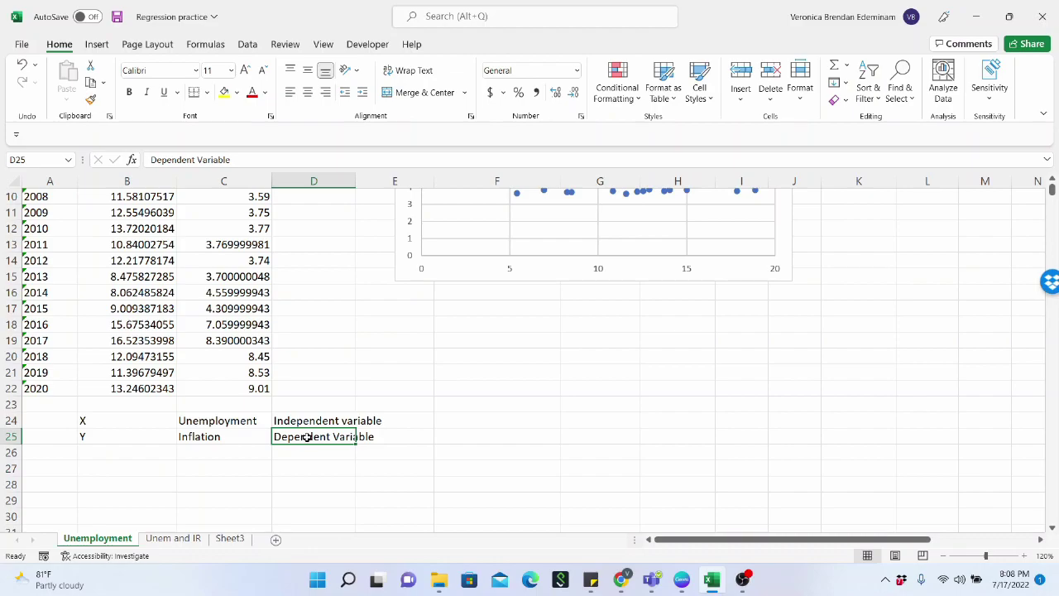
Write the regression equation Y = bx + a + c as text in B27, with spaces on both sides of the equals sign.
{"action": "left_click", "coordinate": [157, 468]}
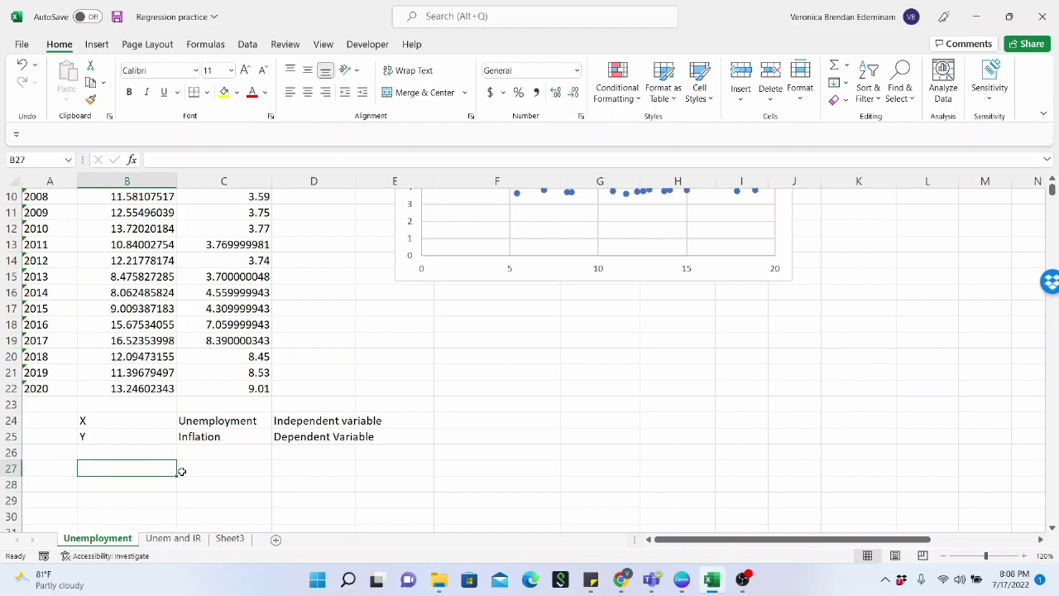
{"action": "type", "text": "Y"}
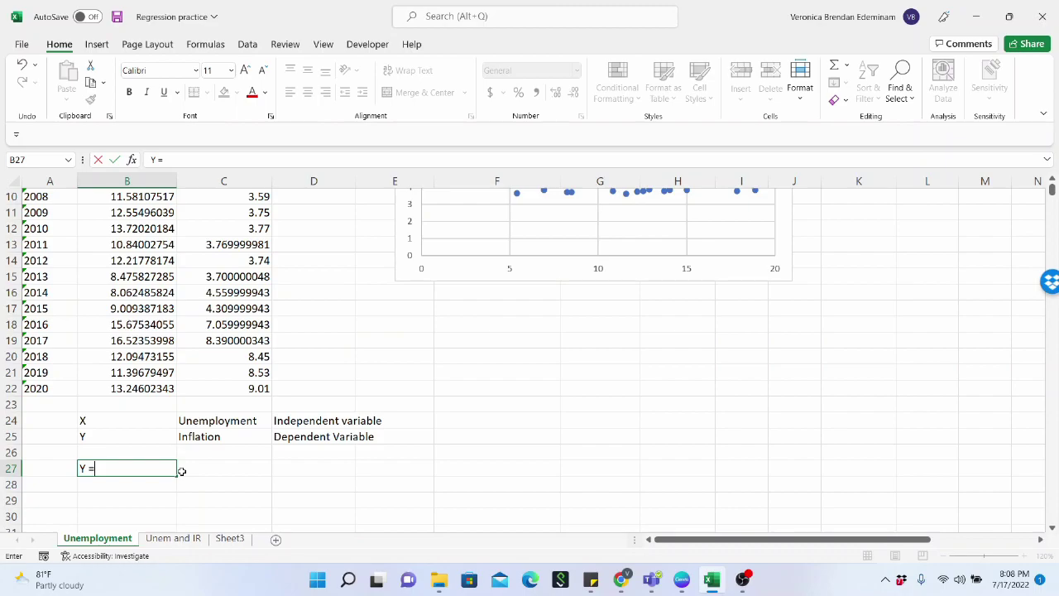
{"action": "type", "text": " =bx + a + c"}
{"action": "key", "text": "Return"}
{"action": "left_click", "coordinate": [158, 467]}
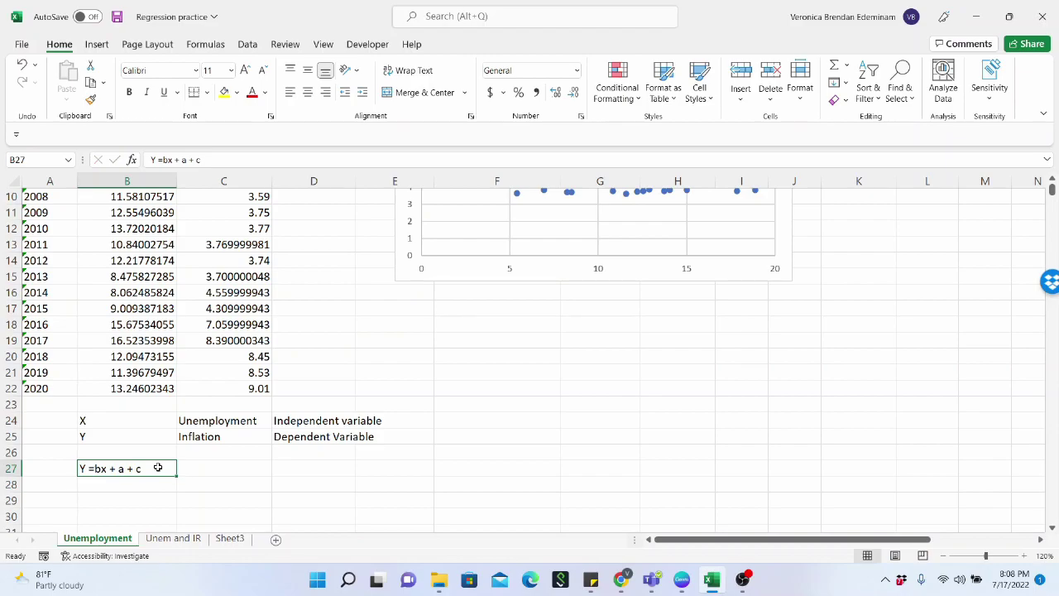
{"action": "left_click", "coordinate": [164, 161]}
{"action": "key", "text": "Return"}
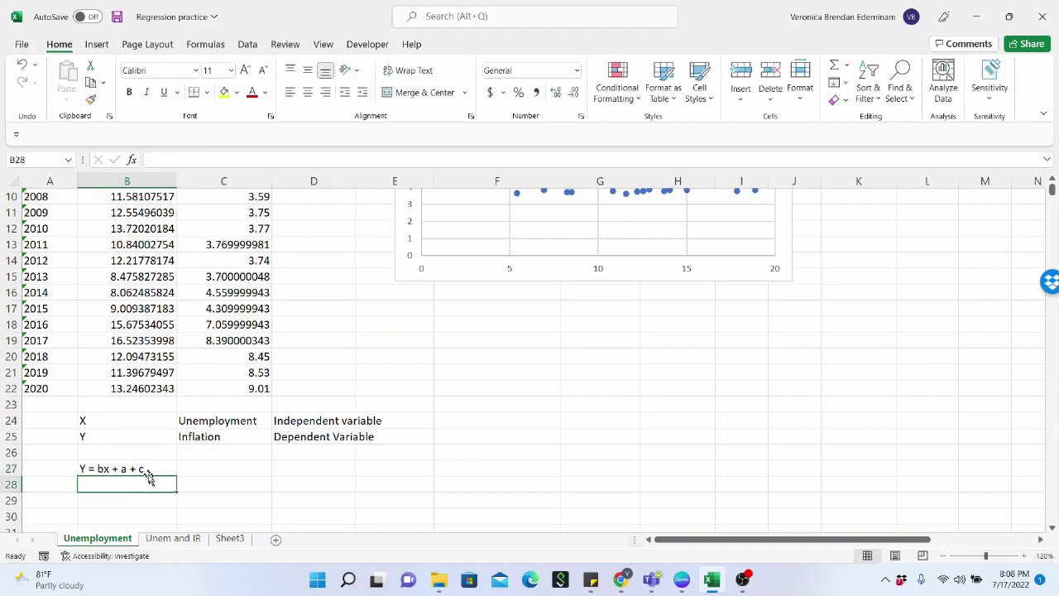
Review the regression equation in B27 and examine the title and plotted points of the scatter chart.
{"action": "left_click", "coordinate": [151, 466]}
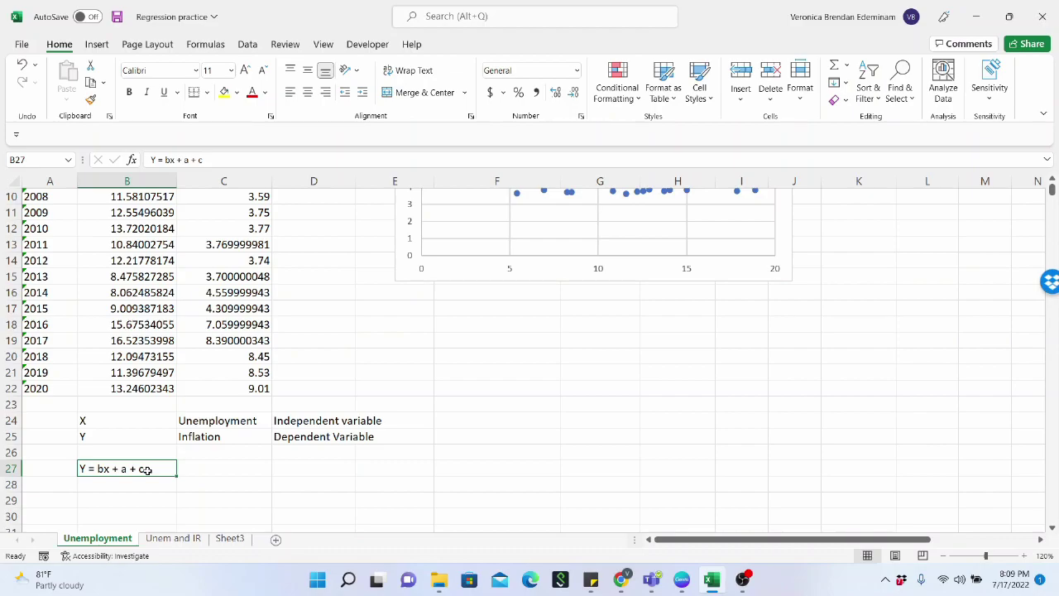
{"action": "scroll", "coordinate": [146, 470], "scroll_direction": "up", "scroll_amount": 3}
{"action": "scroll", "coordinate": [142, 476], "scroll_direction": "down", "scroll_amount": 5}
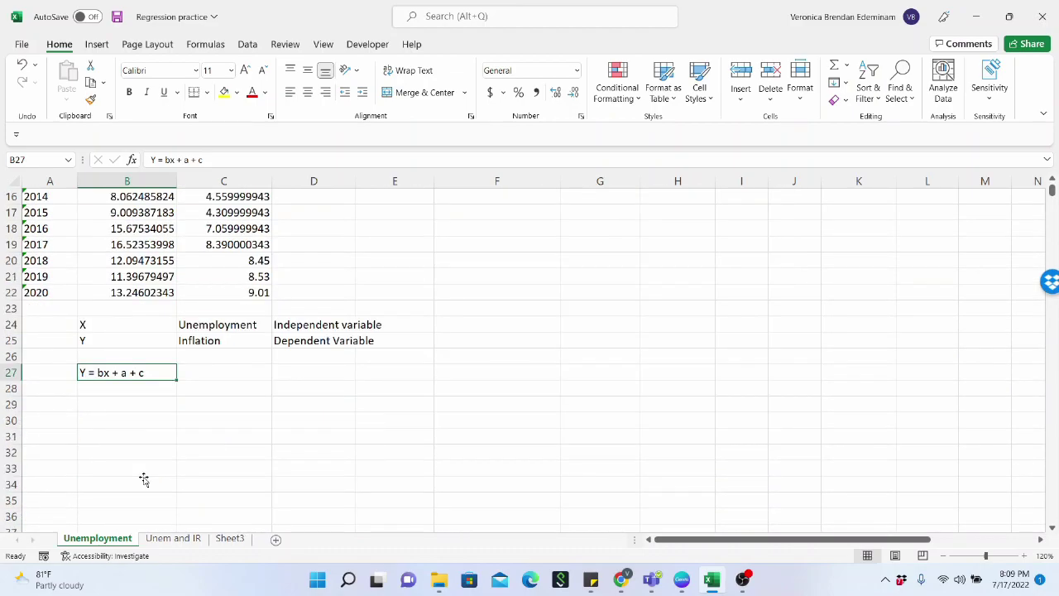
{"action": "left_click", "coordinate": [139, 389]}
{"action": "left_click", "coordinate": [147, 374]}
{"action": "scroll", "coordinate": [177, 385], "scroll_direction": "up", "scroll_amount": 5}
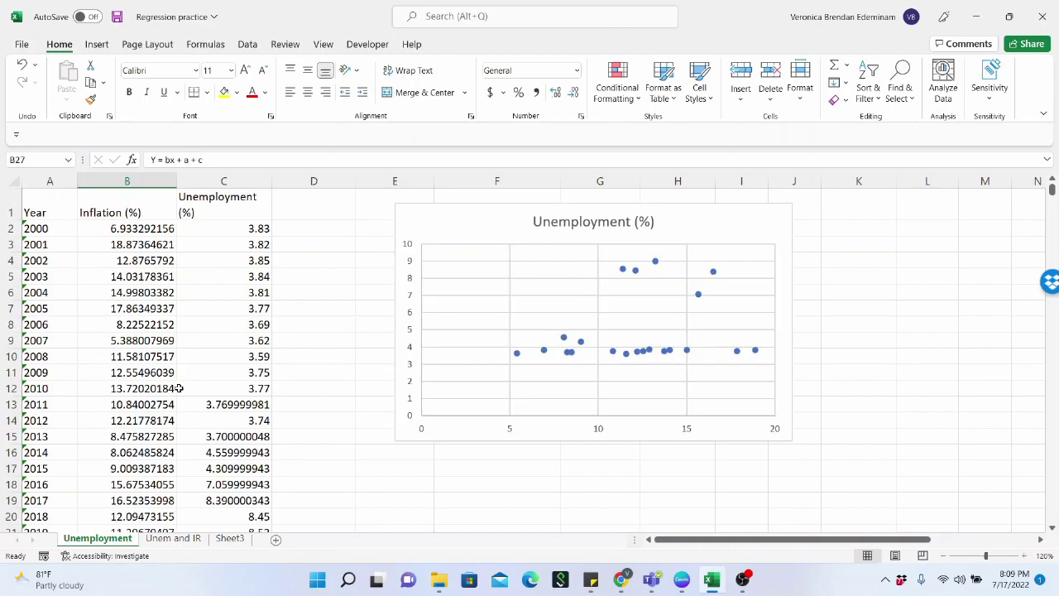
{"action": "left_click", "coordinate": [483, 270]}
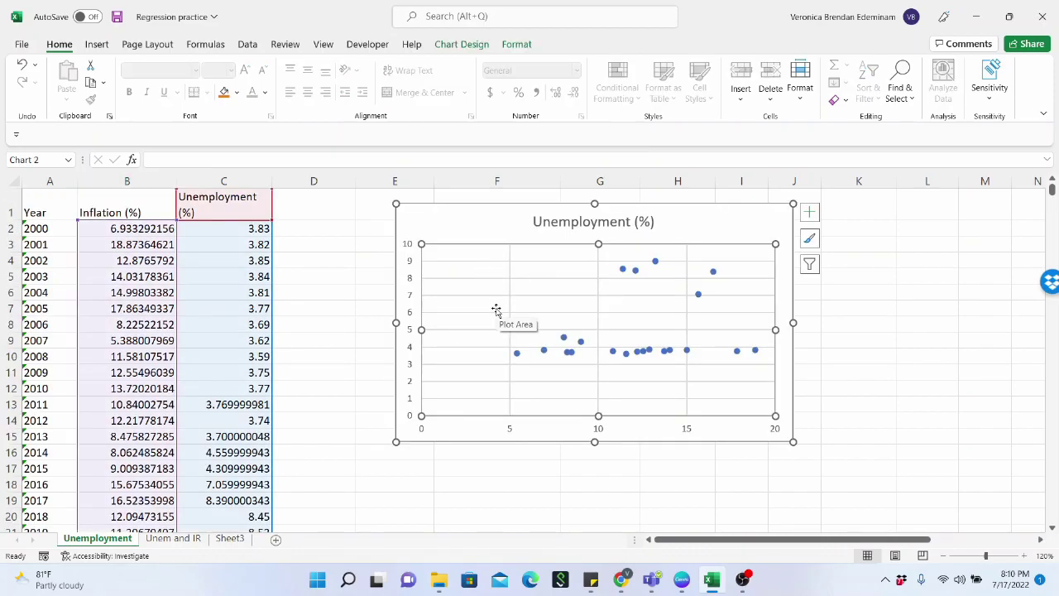
{"action": "left_click", "coordinate": [571, 222]}
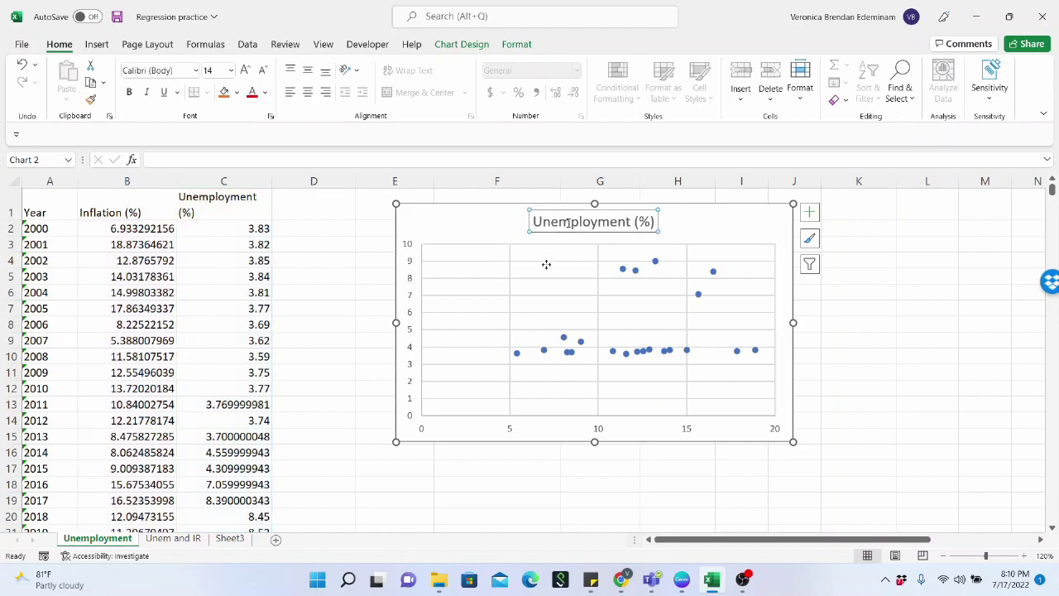
{"action": "left_click", "coordinate": [485, 263]}
{"action": "left_click", "coordinate": [485, 232]}
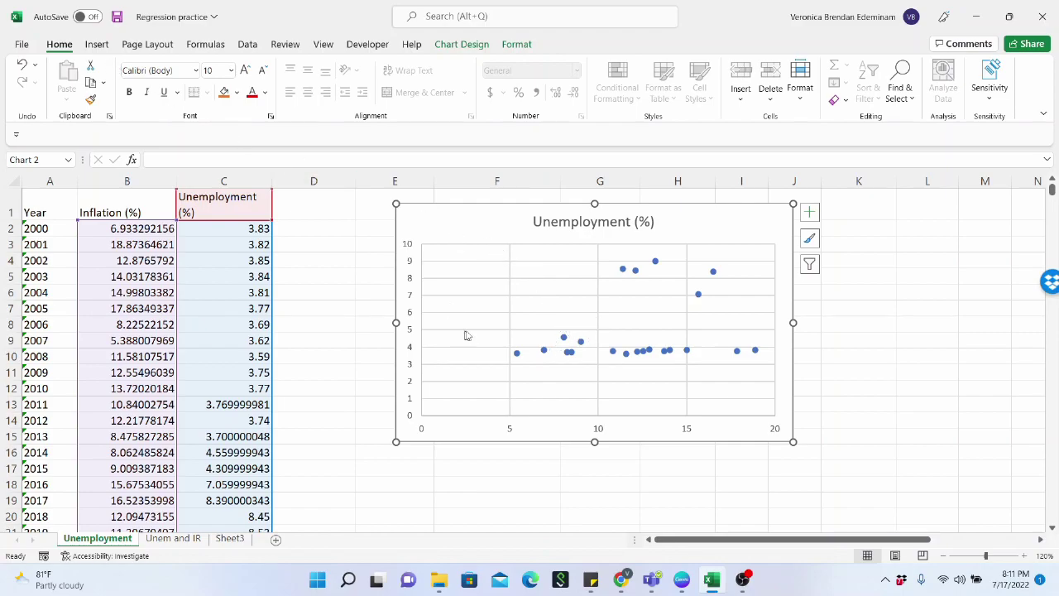
{"action": "left_click", "coordinate": [546, 304]}
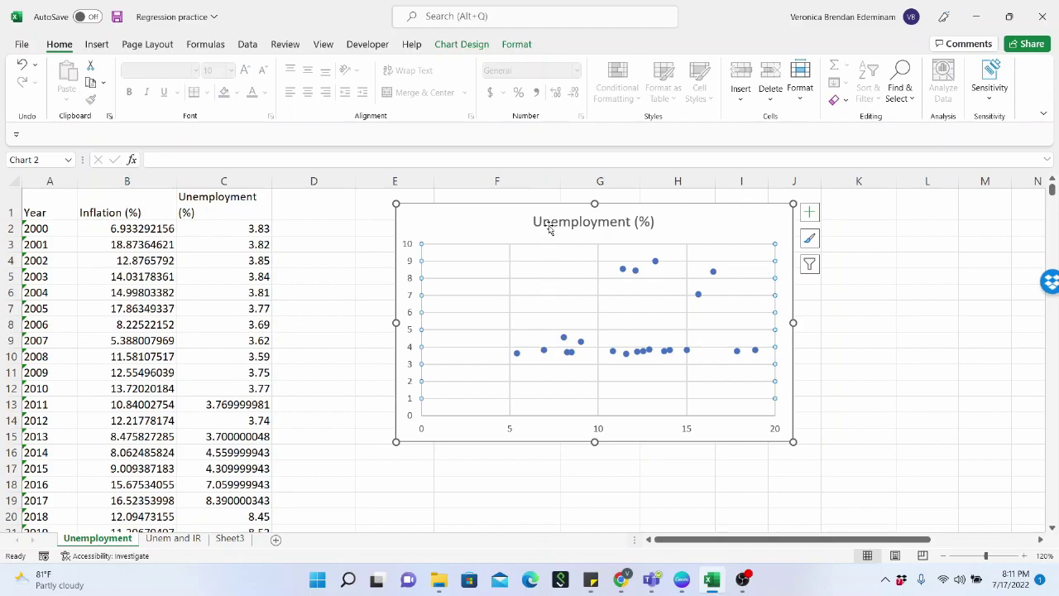
Add a primary horizontal axis title to the scatter chart.
{"action": "left_click", "coordinate": [498, 226]}
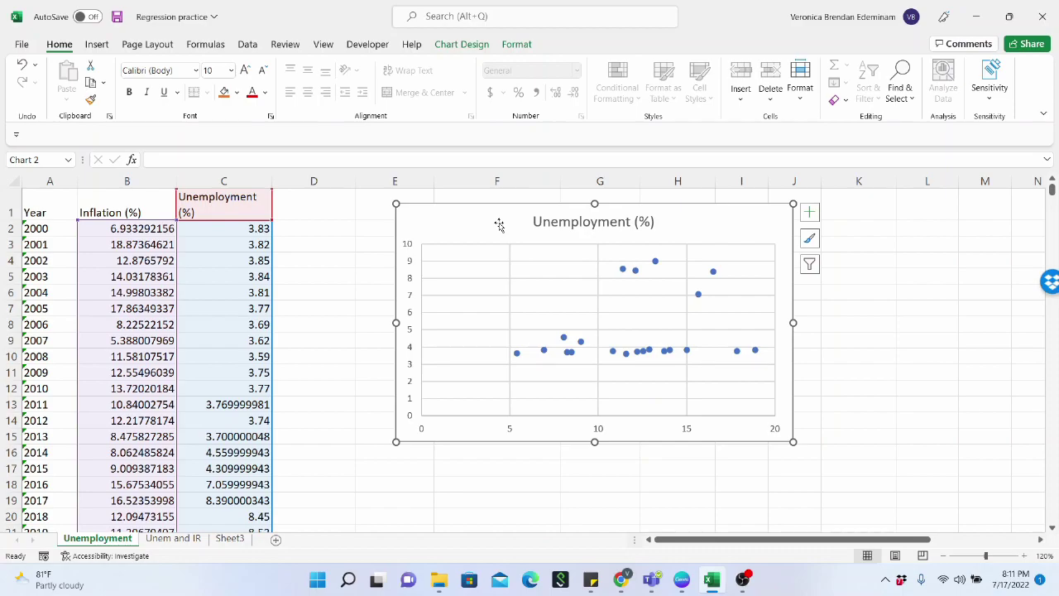
{"action": "left_click", "coordinate": [467, 47]}
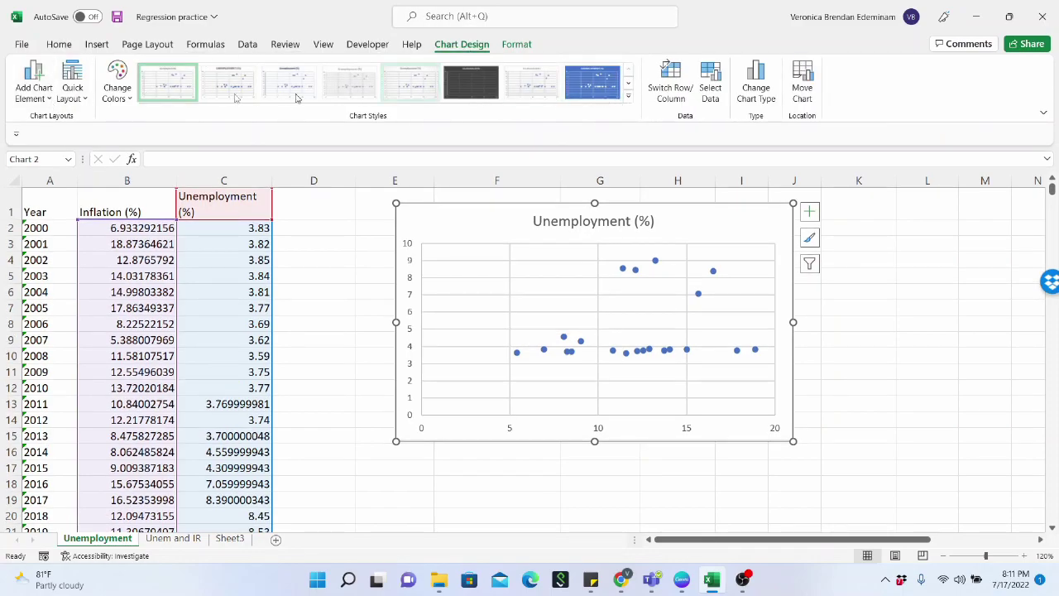
{"action": "left_click", "coordinate": [48, 106]}
{"action": "mouse_move", "coordinate": [46, 127]}
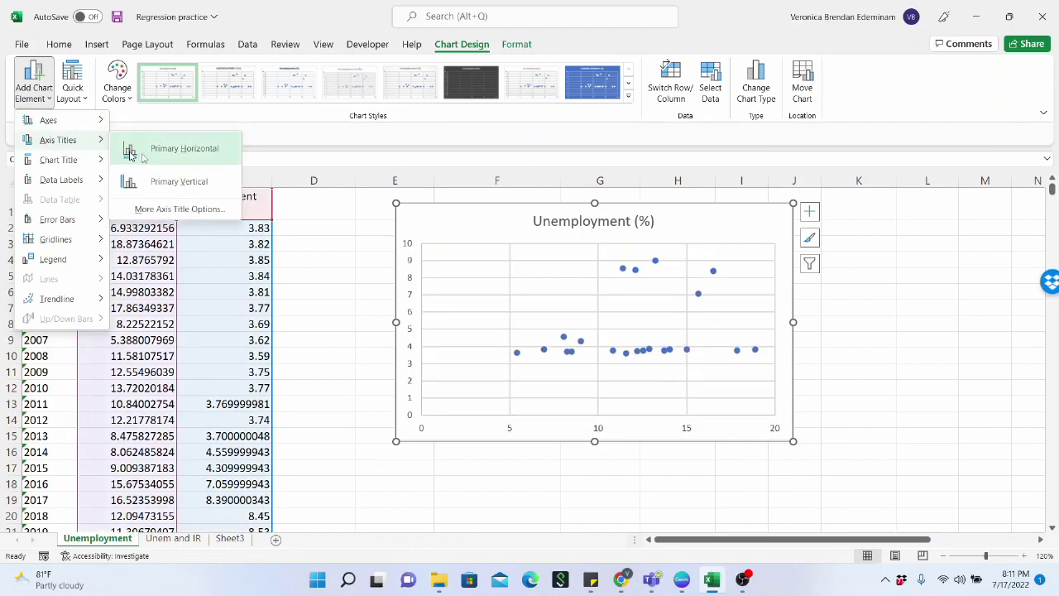
{"action": "left_click", "coordinate": [168, 159]}
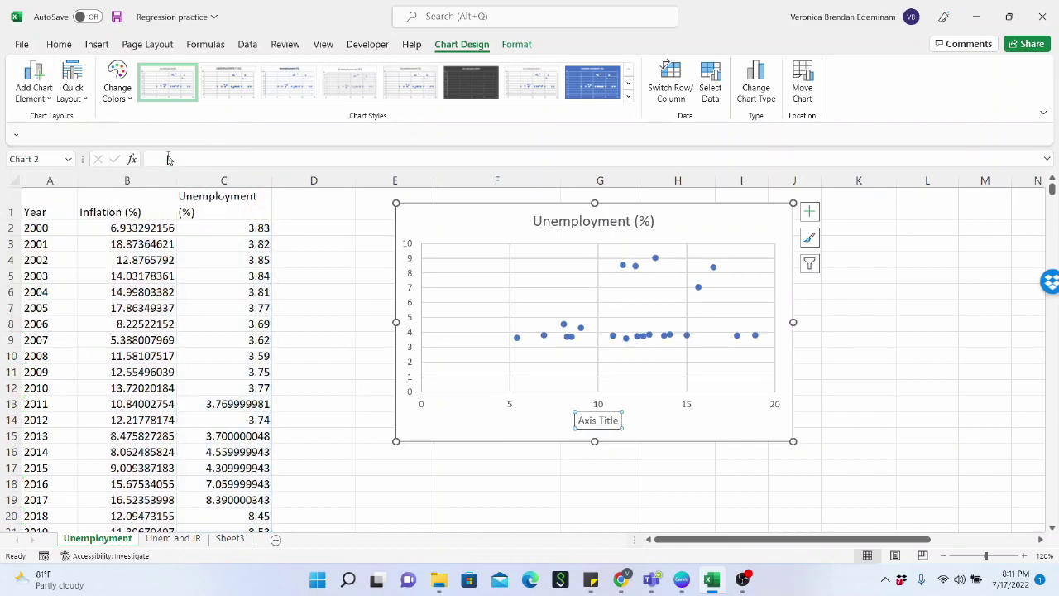
Replace the placeholder text of the horizontal axis title with Unemployment.
{"action": "left_click", "coordinate": [608, 420]}
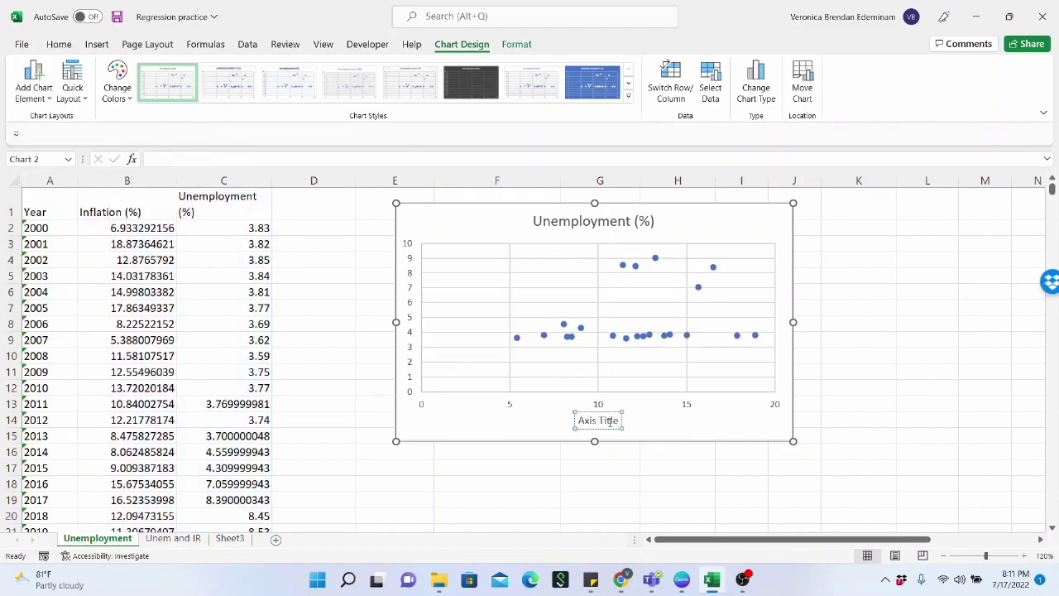
{"action": "key", "text": "BackSpace"}
{"action": "key", "text": "BackSpace"}
{"action": "key", "text": "BackSpace"}
{"action": "key", "text": "BackSpace"}
{"action": "key", "text": "BackSpace"}
{"action": "key", "text": "BackSpace"}
{"action": "key", "text": "BackSpace"}
{"action": "key", "text": "BackSpace"}
{"action": "key", "text": "BackSpace"}
{"action": "key", "text": "BackSpace"}
{"action": "type", "text": "Une"}
{"action": "type", "text": "mploymnet"}
{"action": "key", "text": "BackSpace"}
{"action": "key", "text": "BackSpace"}
{"action": "key", "text": "BackSpace"}
{"action": "type", "text": "ent"}
Add a primary vertical axis title to the scatter chart and set its text to Inflation.
{"action": "scroll", "coordinate": [386, 388], "scroll_direction": "down", "scroll_amount": 3}
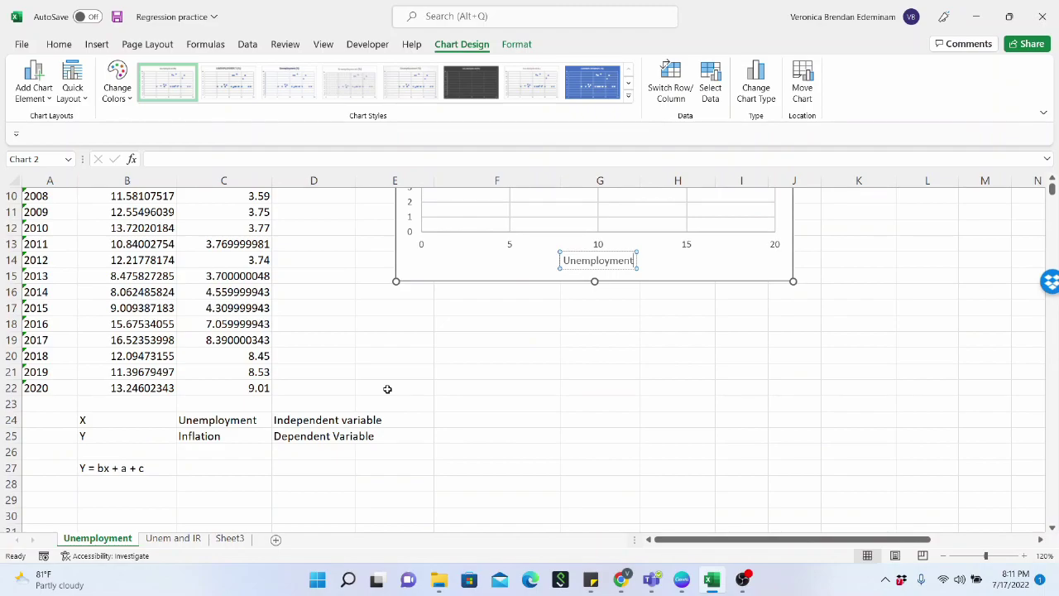
{"action": "scroll", "coordinate": [387, 388], "scroll_direction": "up", "scroll_amount": 3}
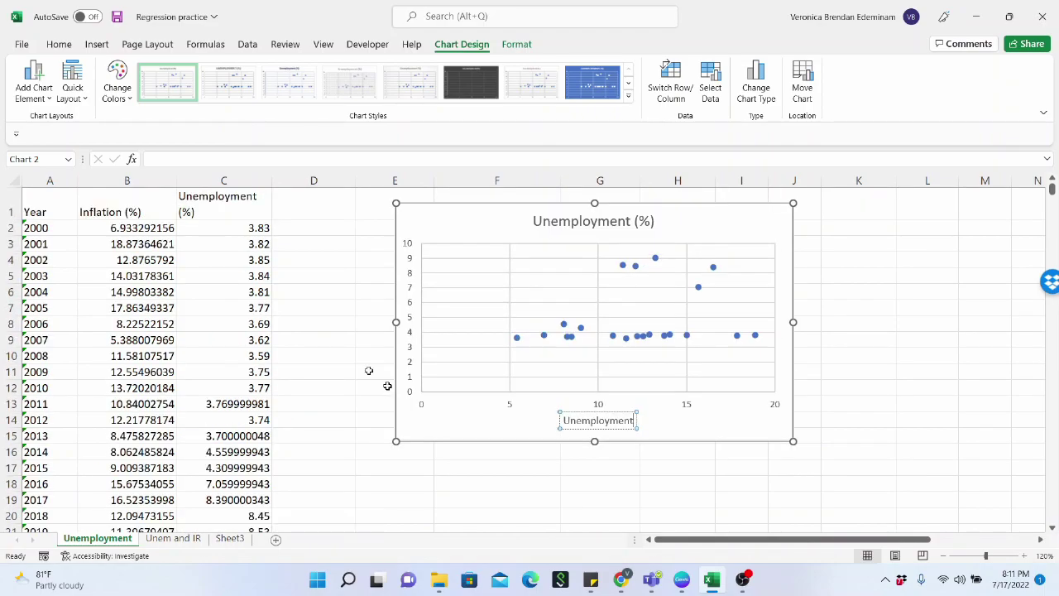
{"action": "left_click", "coordinate": [42, 93]}
{"action": "mouse_move", "coordinate": [86, 146]}
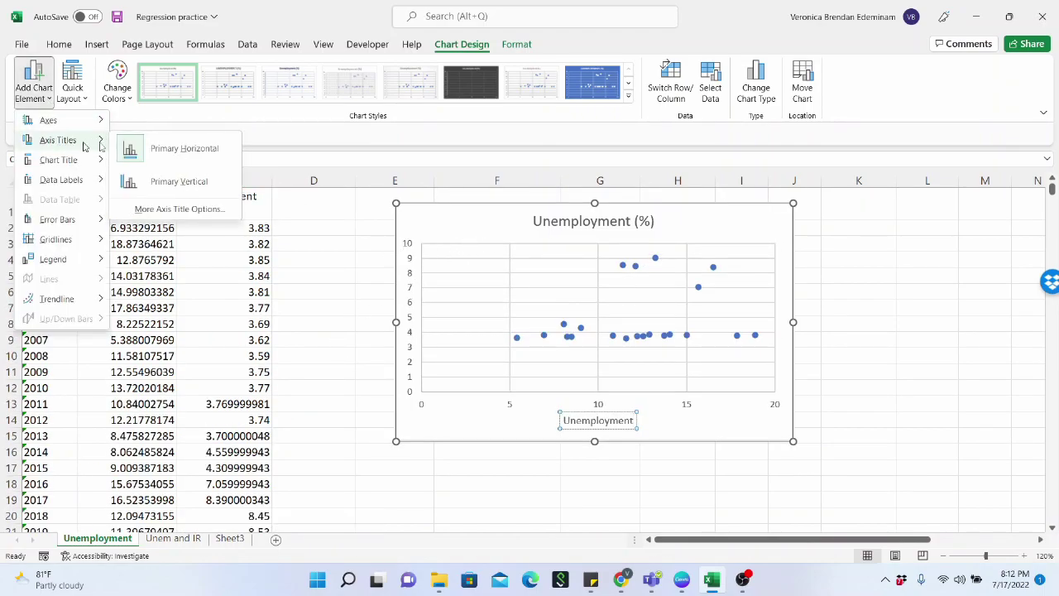
{"action": "left_click", "coordinate": [165, 176]}
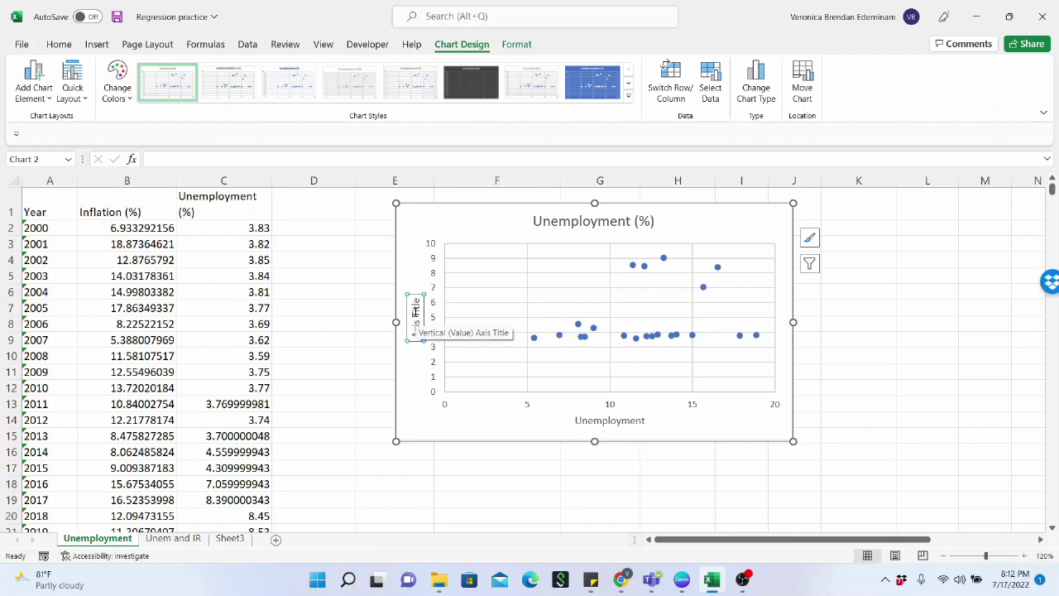
{"action": "type", "text": "Inflation"}
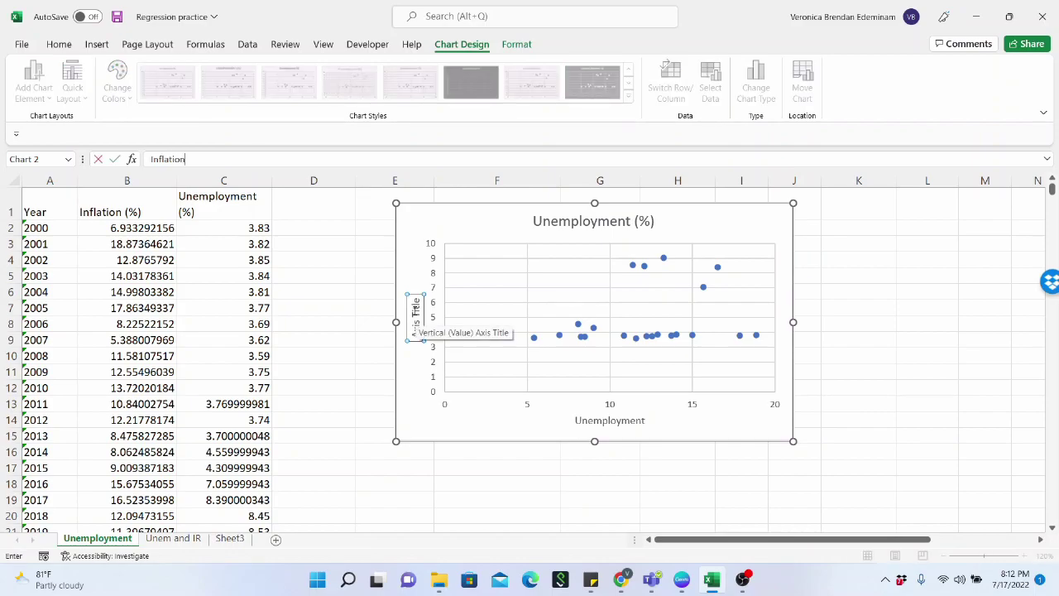
{"action": "key", "text": "Return"}
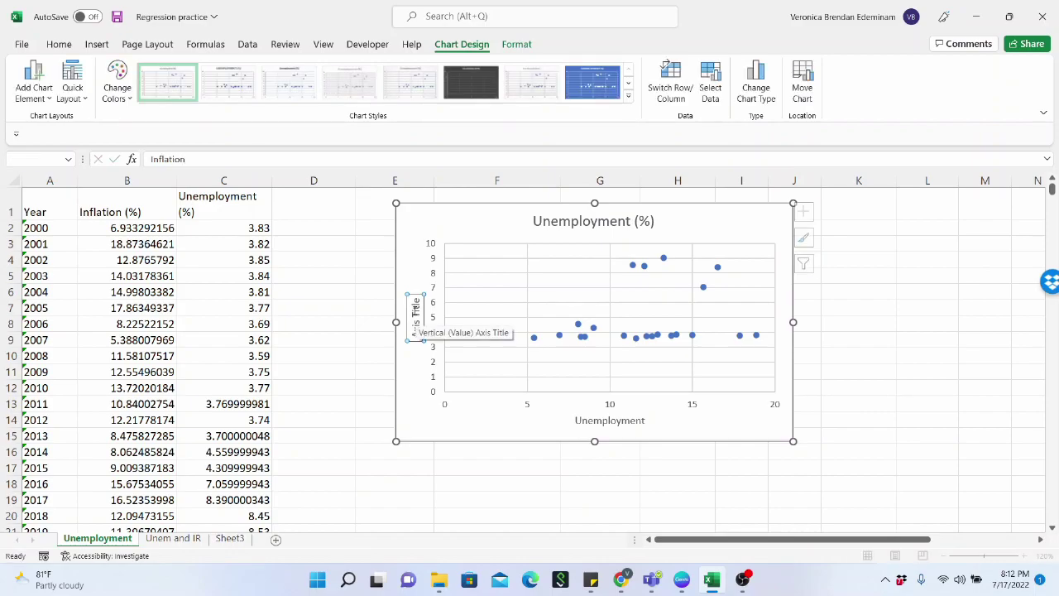
Examine the data label, gridline, legend and trendline options available for the scatter chart.
{"action": "left_click", "coordinate": [612, 222]}
{"action": "left_click", "coordinate": [47, 98]}
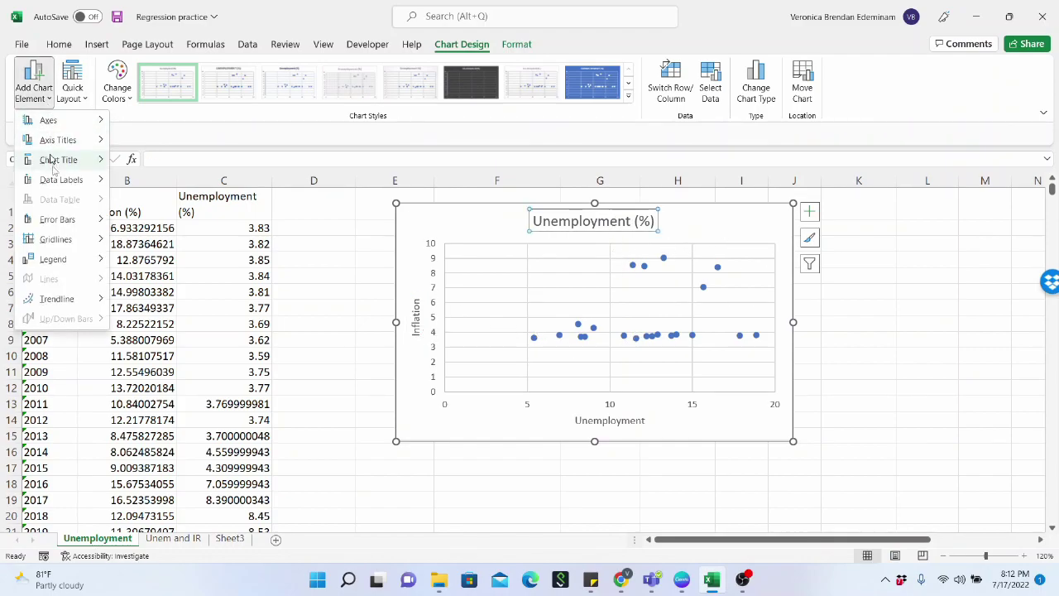
{"action": "mouse_move", "coordinate": [62, 187]}
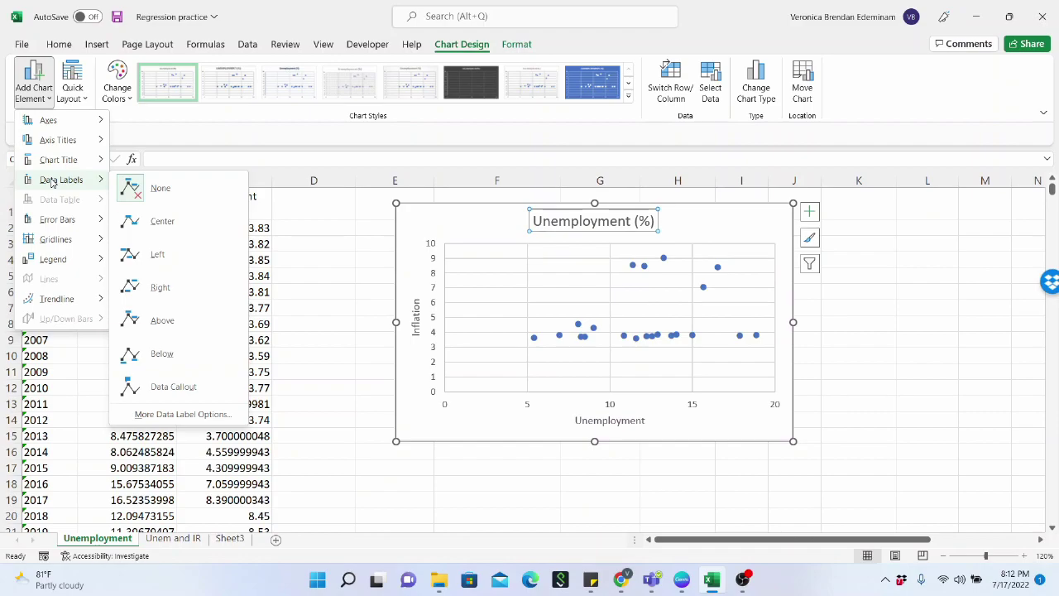
{"action": "mouse_move", "coordinate": [65, 225]}
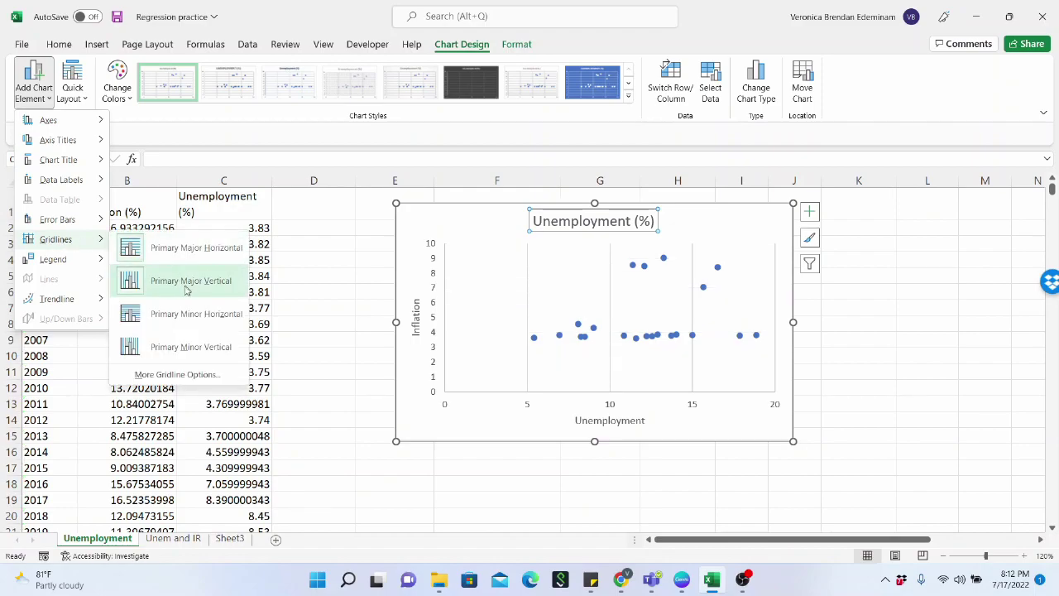
{"action": "mouse_move", "coordinate": [68, 263]}
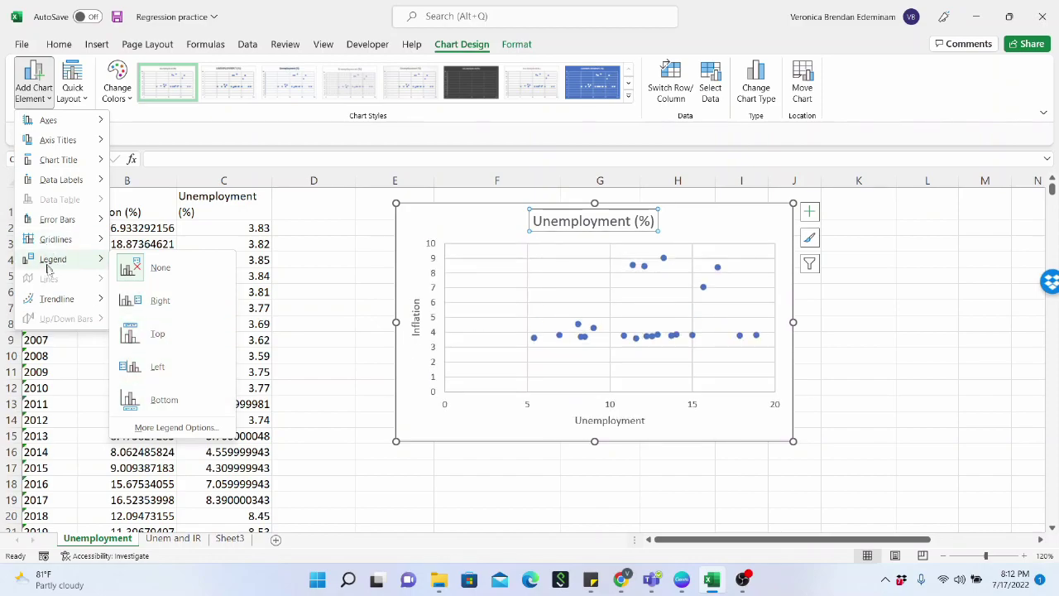
{"action": "mouse_move", "coordinate": [59, 305]}
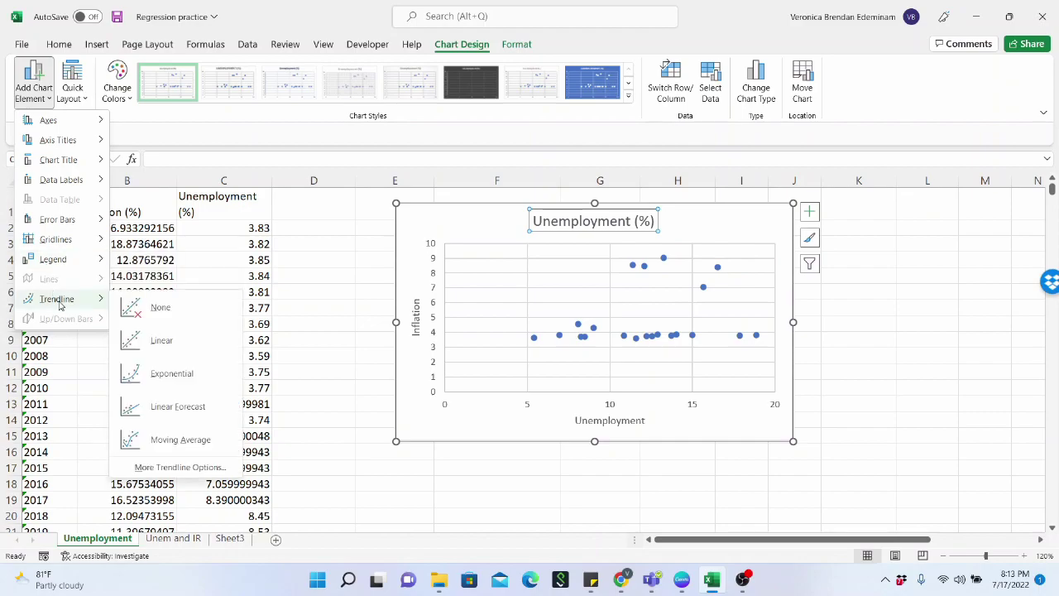
{"action": "key", "text": "Escape"}
{"action": "key", "text": "Escape"}
Replace the chart title with "Scatter plot for Inflation and Unemployment for country X".
{"action": "left_click", "coordinate": [638, 220]}
{"action": "left_click", "coordinate": [653, 220]}
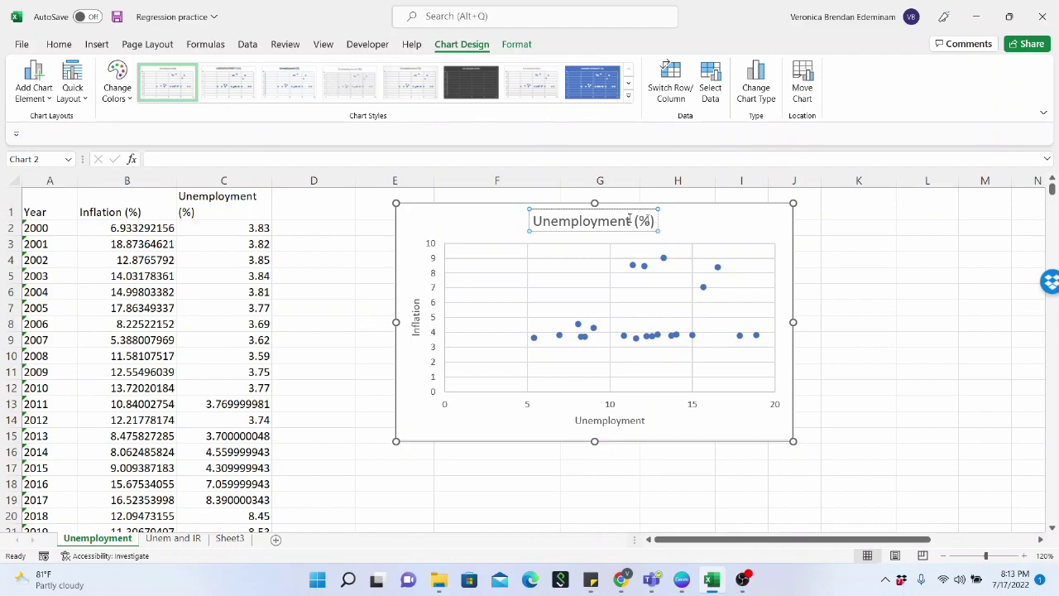
{"action": "key", "text": "BackSpace"}
{"action": "key", "text": "BackSpace"}
{"action": "key", "text": "BackSpace"}
{"action": "key", "text": "BackSpace"}
{"action": "key", "text": "BackSpace"}
{"action": "key", "text": "BackSpace"}
{"action": "key", "text": "BackSpace"}
{"action": "key", "text": "BackSpace"}
{"action": "key", "text": "BackSpace"}
{"action": "key", "text": "BackSpace"}
{"action": "key", "text": "BackSpace"}
{"action": "key", "text": "BackSpace"}
{"action": "key", "text": "BackSpace"}
{"action": "key", "text": "BackSpace"}
{"action": "key", "text": "BackSpace"}
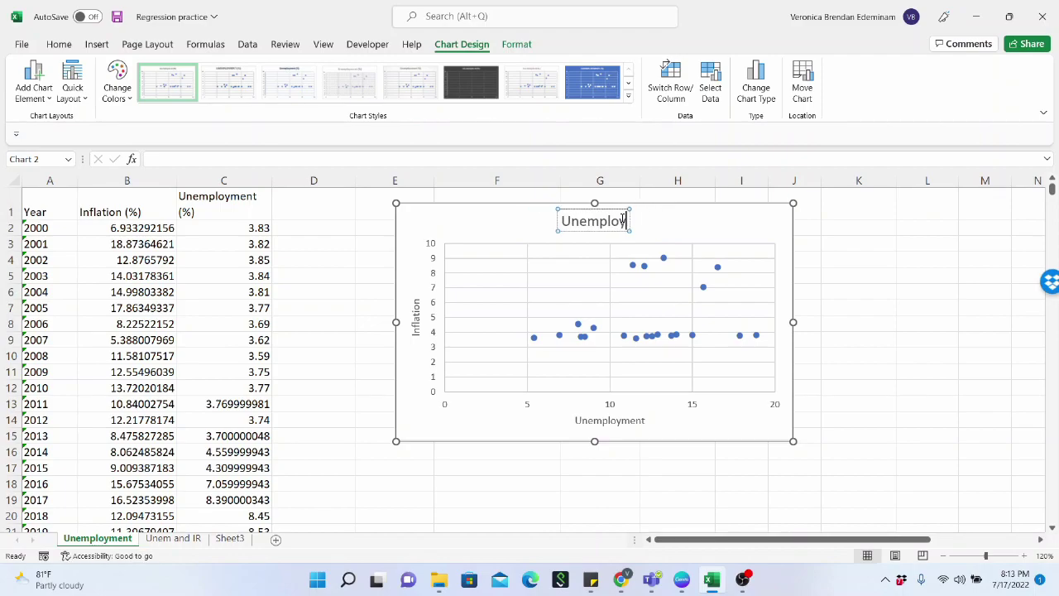
{"action": "key", "text": "BackSpace"}
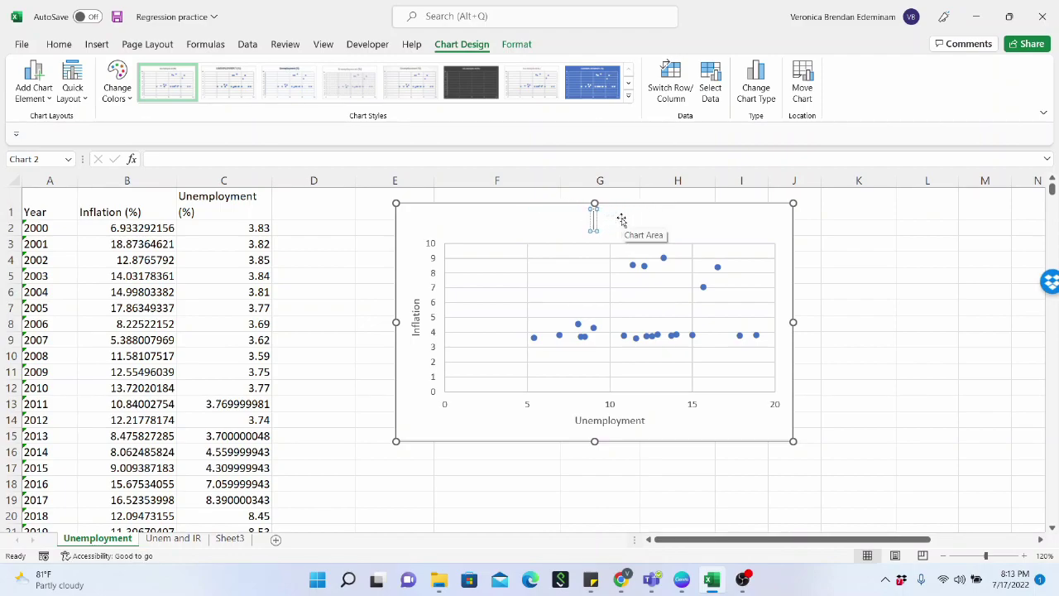
{"action": "type", "text": "Scatter"}
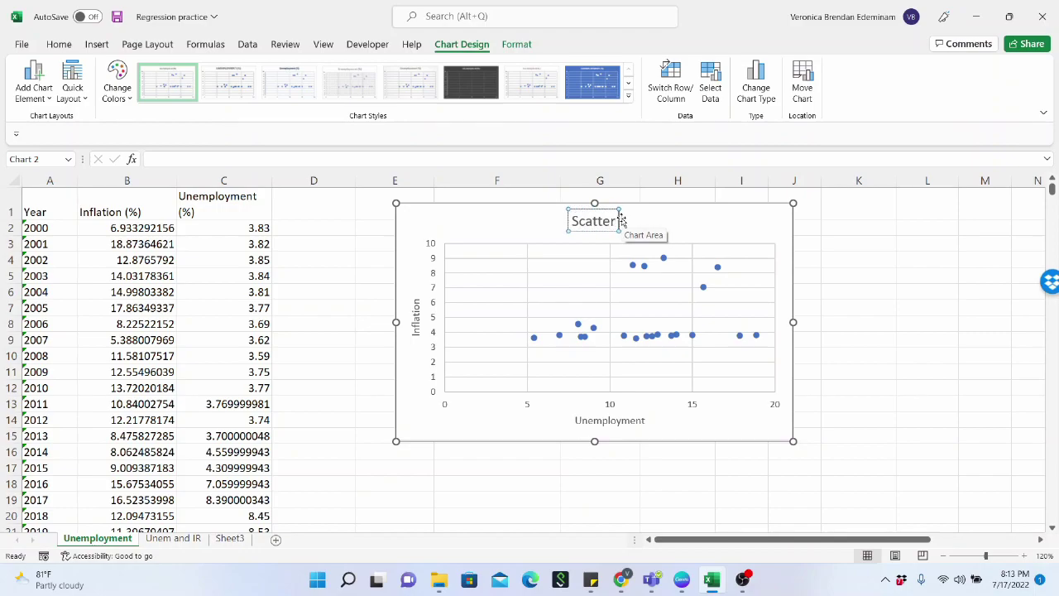
{"action": "type", "text": " plot for Infla"}
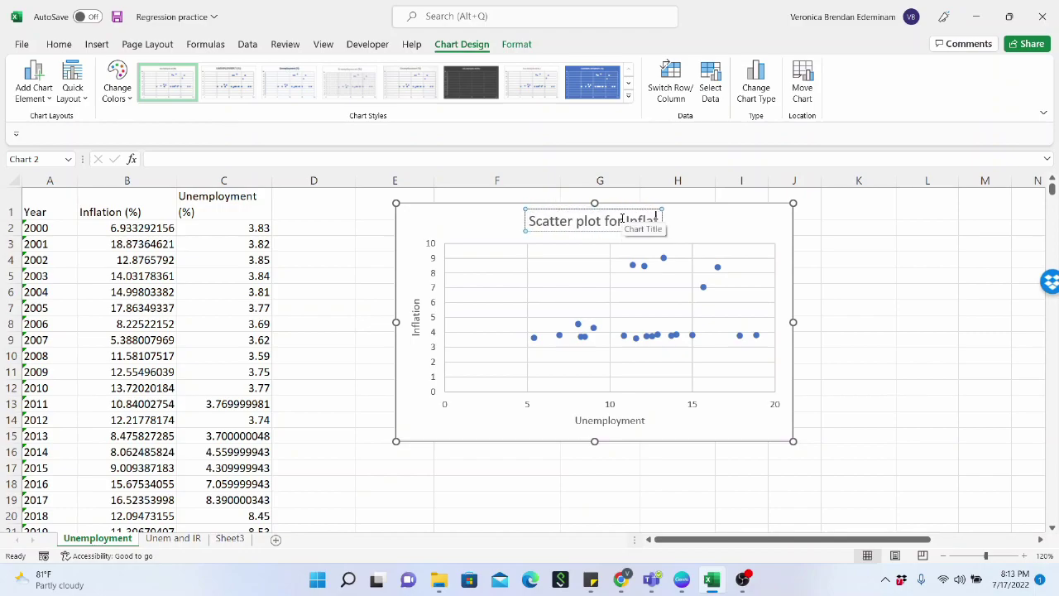
{"action": "type", "text": "tion and Unemplo"}
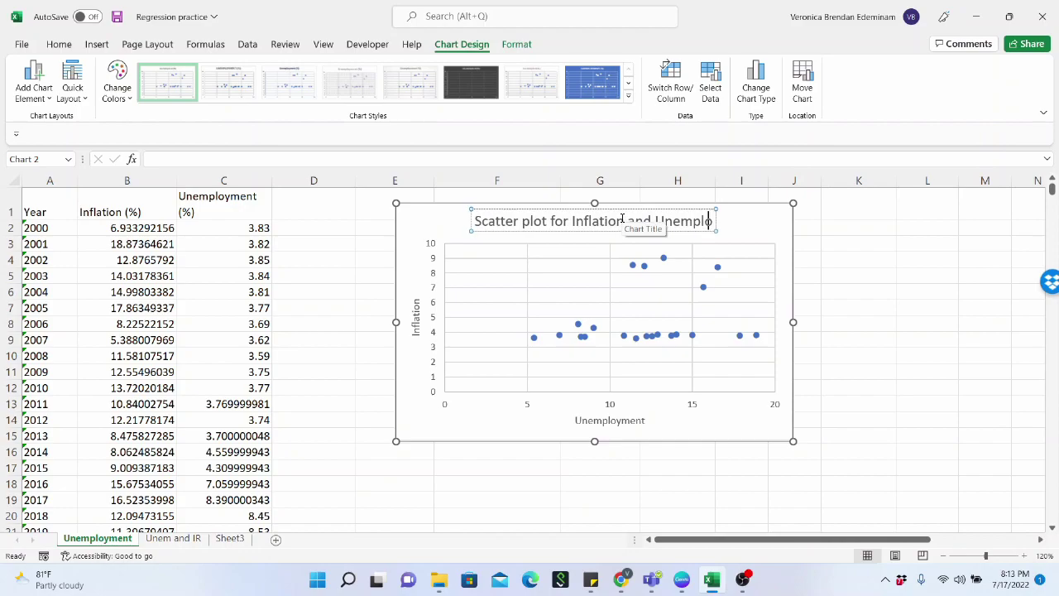
{"action": "type", "text": "yment from"}
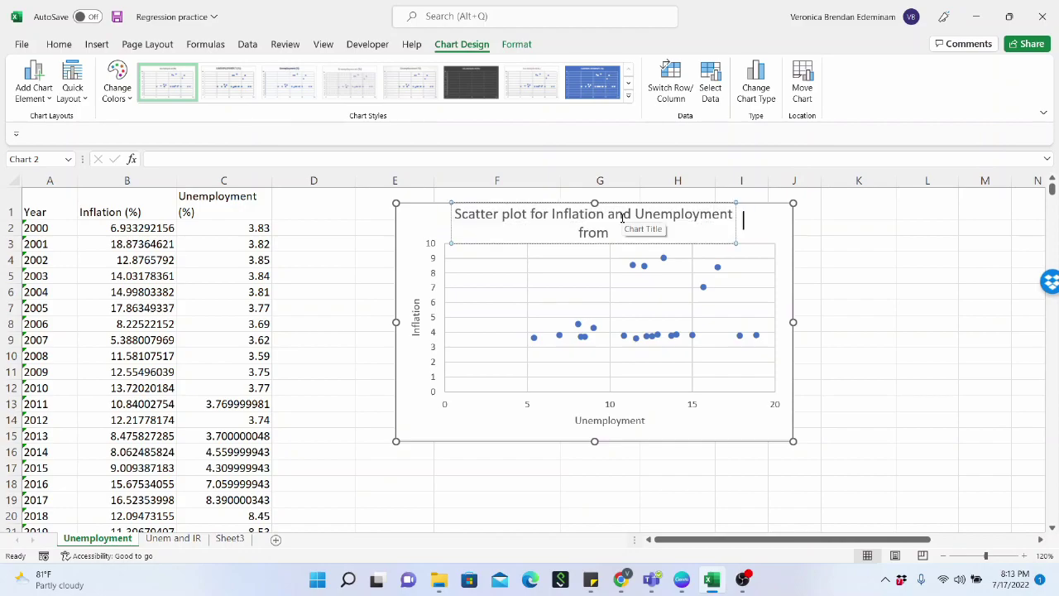
{"action": "key", "text": "BackSpace"}
{"action": "key", "text": "BackSpace"}
{"action": "key", "text": "BackSpace"}
{"action": "key", "text": "BackSpace"}
{"action": "key", "text": "BackSpace"}
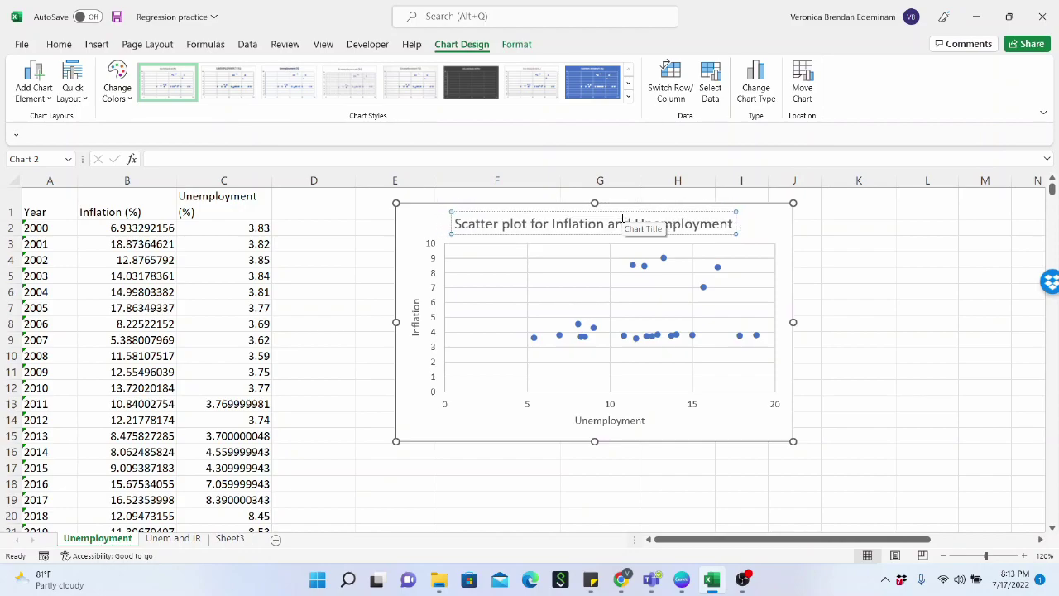
{"action": "type", "text": "for co"}
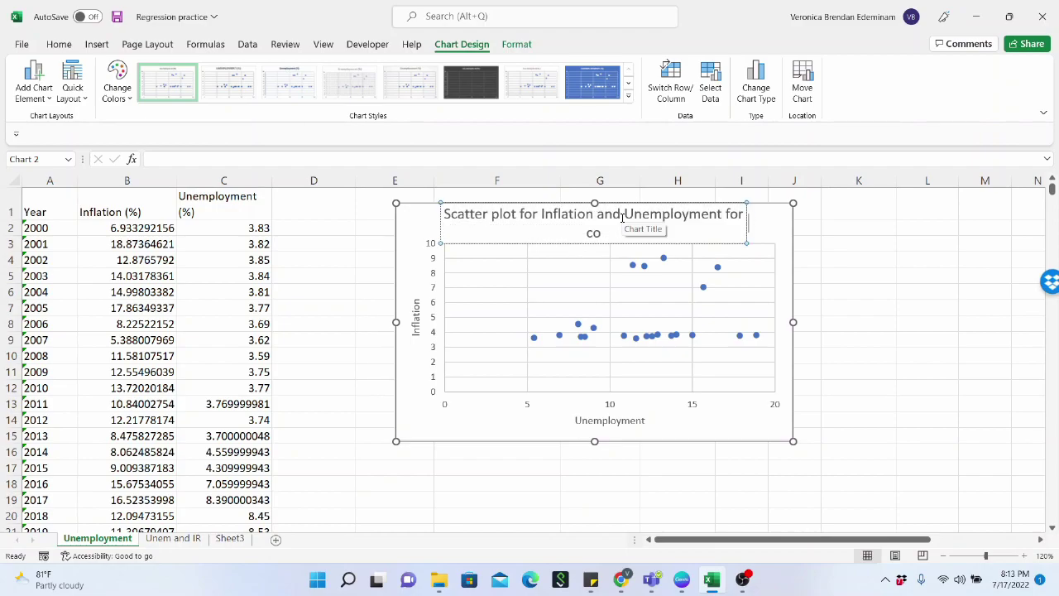
{"action": "type", "text": "untry X"}
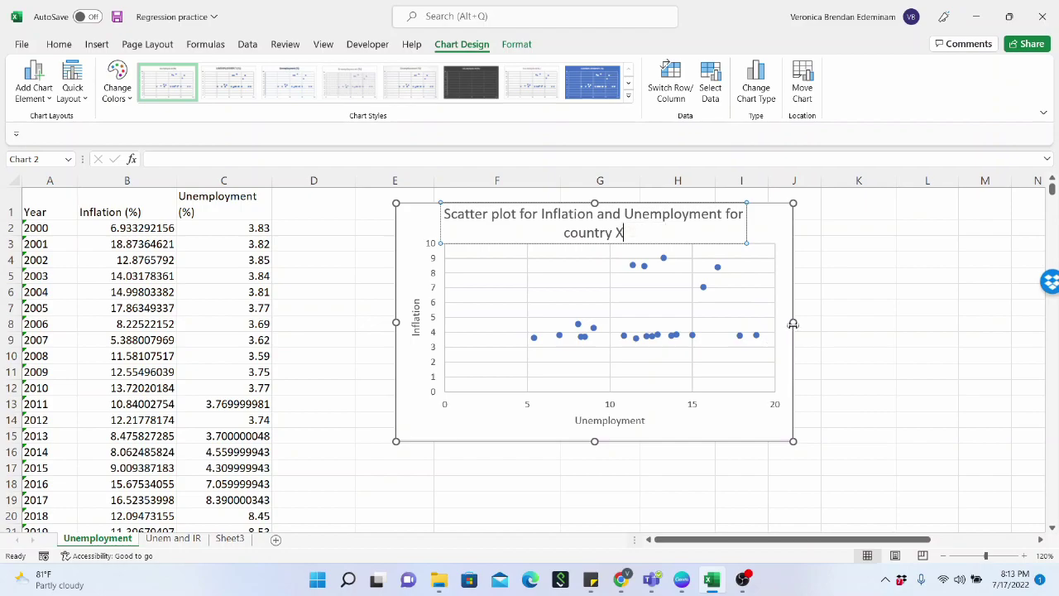
Widen and heighten the scatter chart so its title fits on one line, and preview the quick layouts without applying one.
{"action": "left_click_drag", "start_coordinate": [820, 324], "coordinate": [854, 323]}
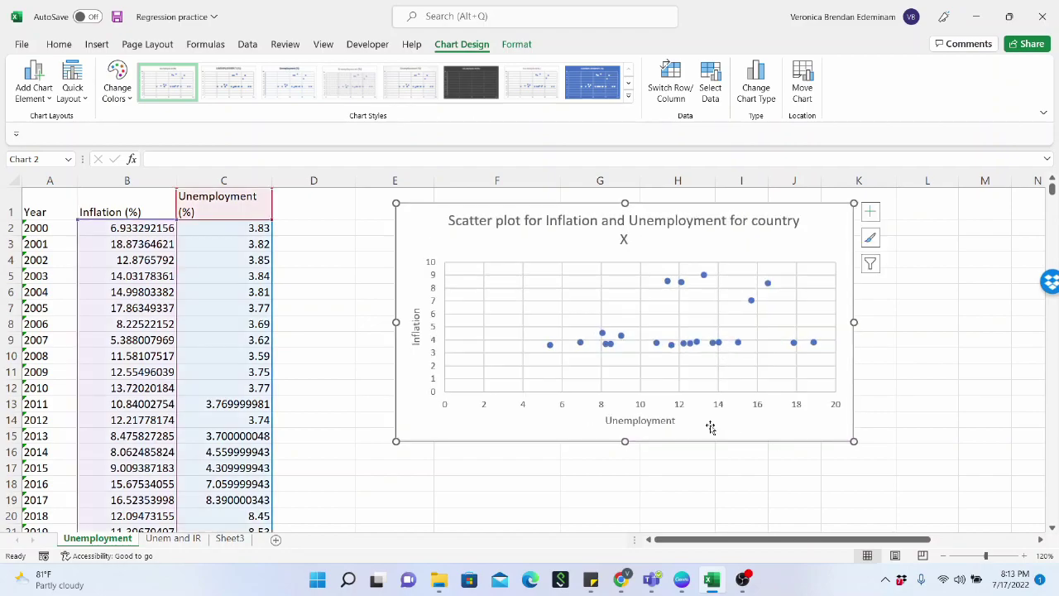
{"action": "left_click_drag", "start_coordinate": [854, 441], "coordinate": [881, 479]}
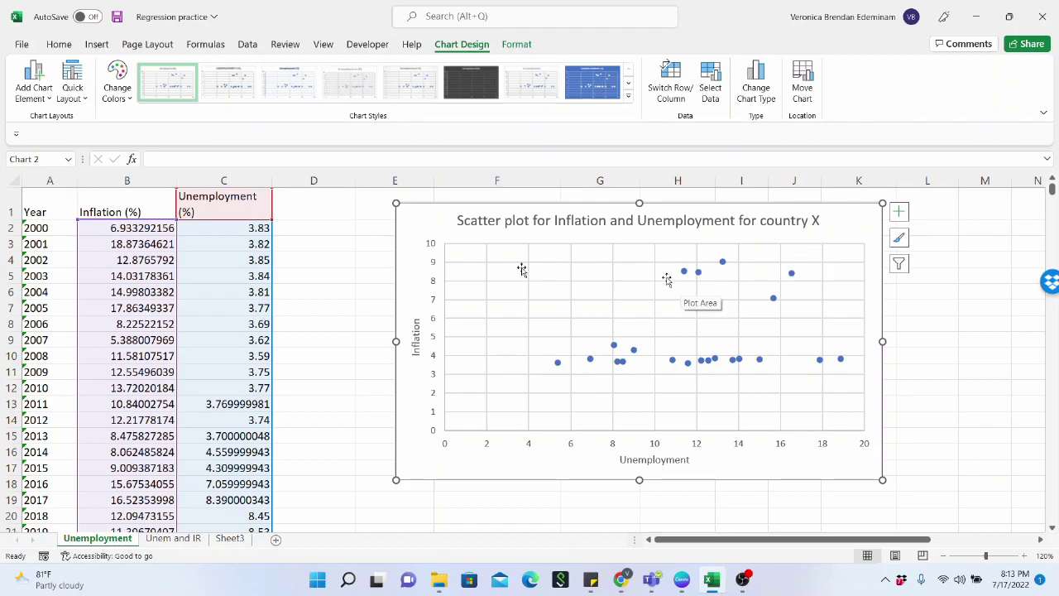
{"action": "left_click", "coordinate": [73, 103]}
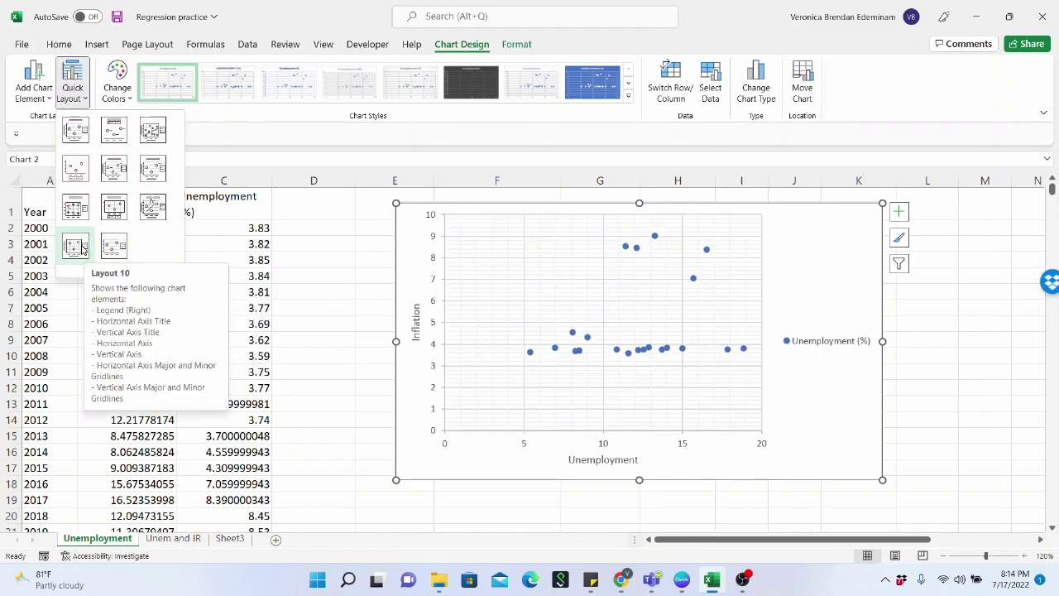
Add a linear trendline to the scatter chart.
{"action": "left_click", "coordinate": [43, 98]}
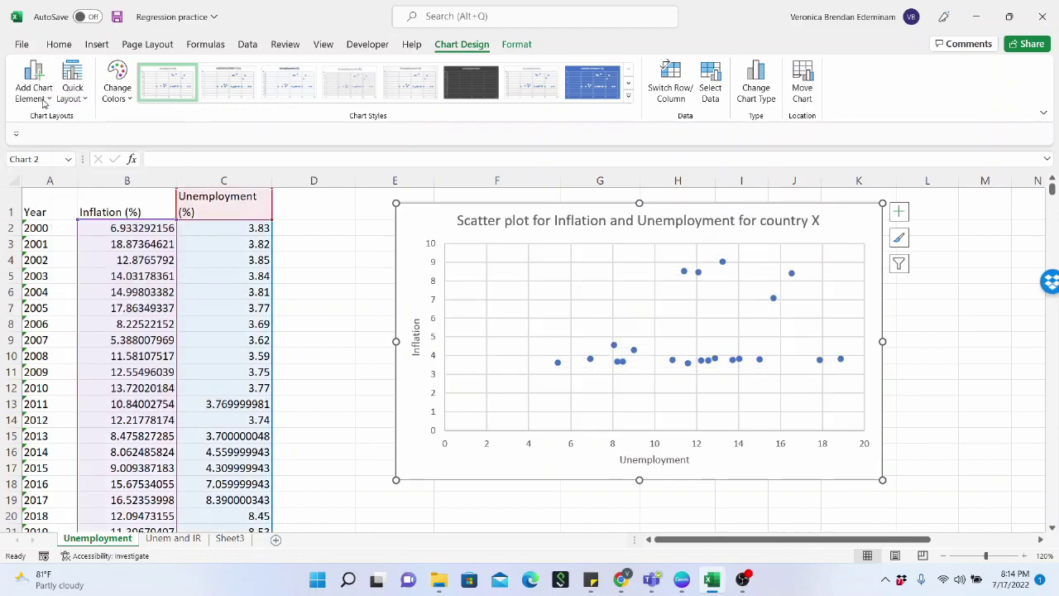
{"action": "mouse_move", "coordinate": [73, 300]}
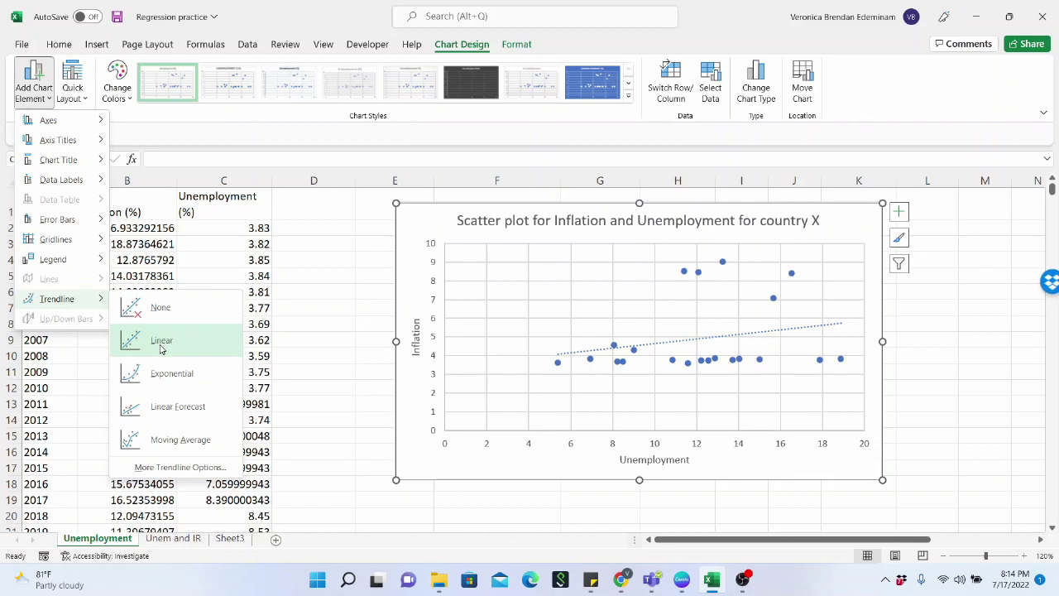
{"action": "left_click", "coordinate": [161, 348]}
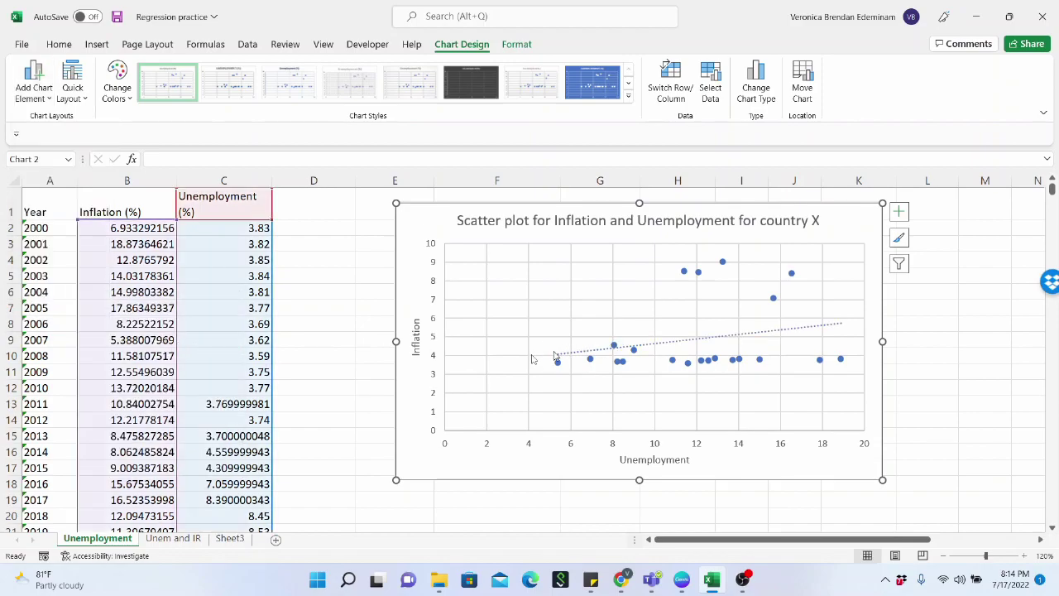
Preview the other trendline types on the scatter chart without applying one.
{"action": "left_click", "coordinate": [48, 102]}
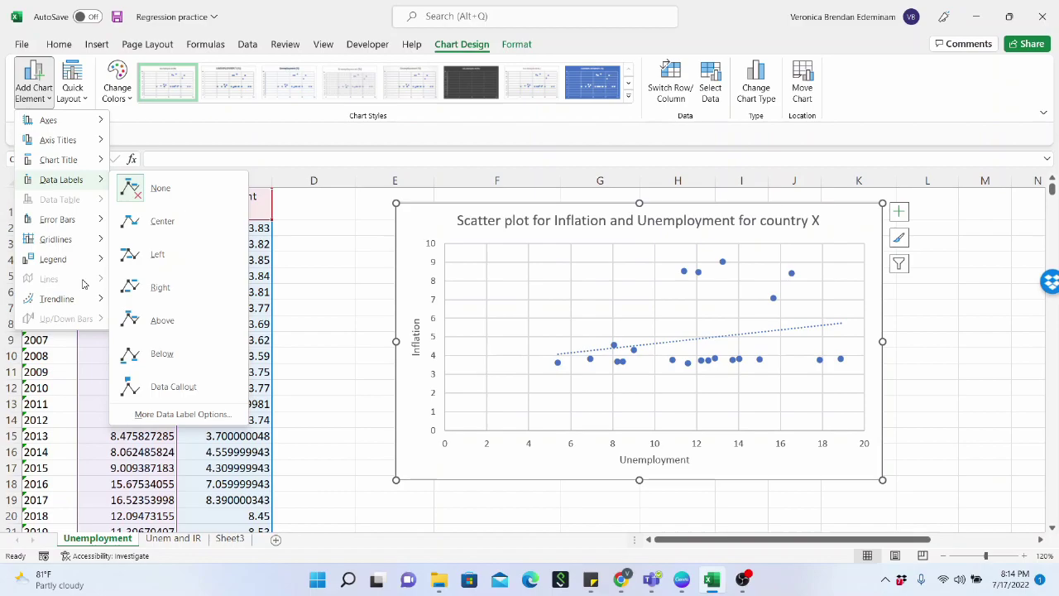
{"action": "mouse_move", "coordinate": [82, 267]}
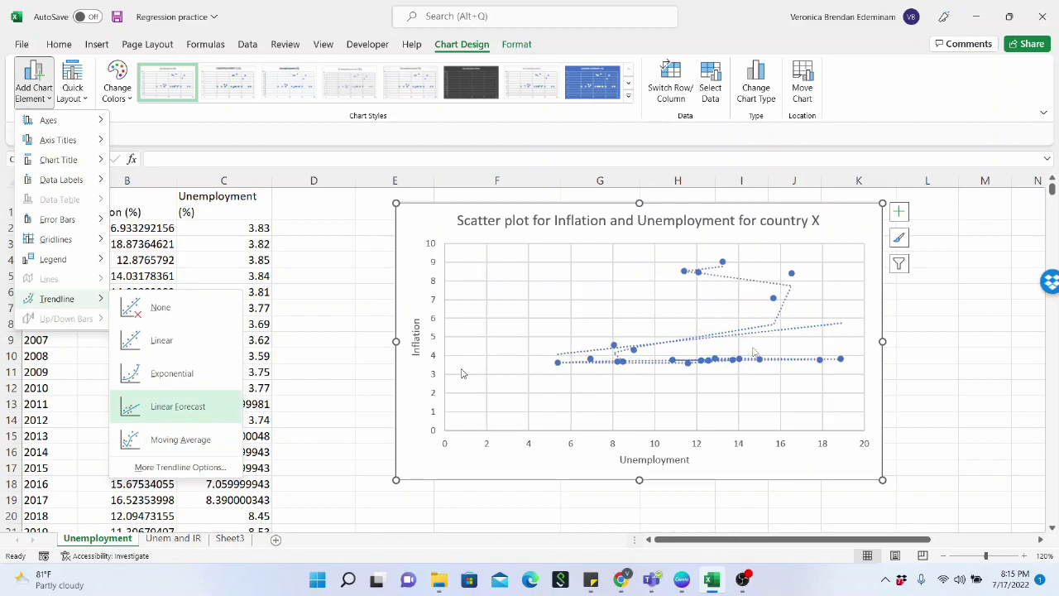
{"action": "left_click", "coordinate": [751, 296]}
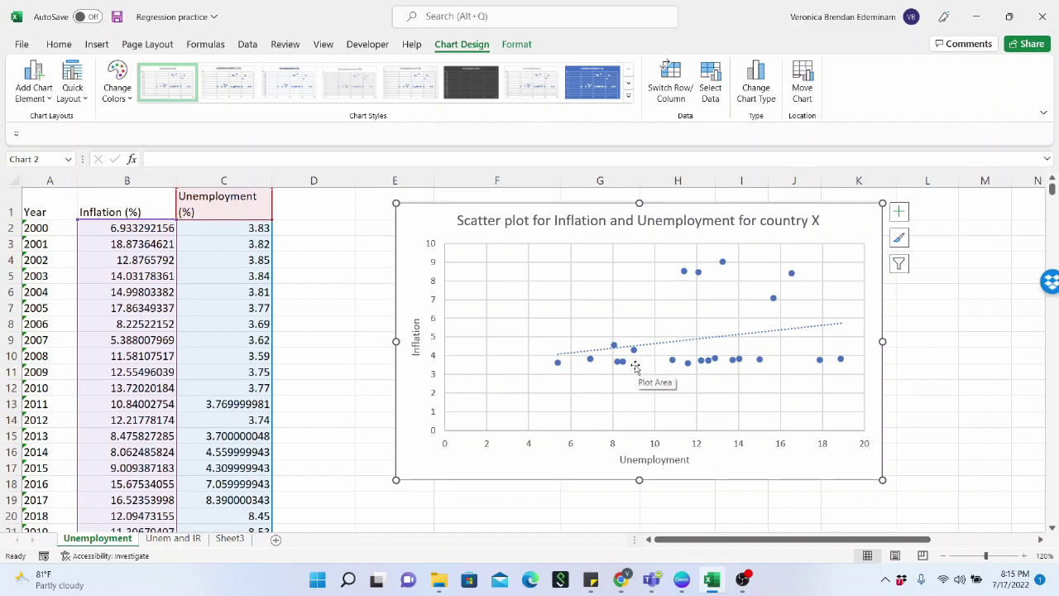
Examine the linear trendline and plotted points alongside the yearly data, the variable definitions and the regression equation in B27.
{"action": "scroll", "coordinate": [636, 367], "scroll_direction": "down", "scroll_amount": 1}
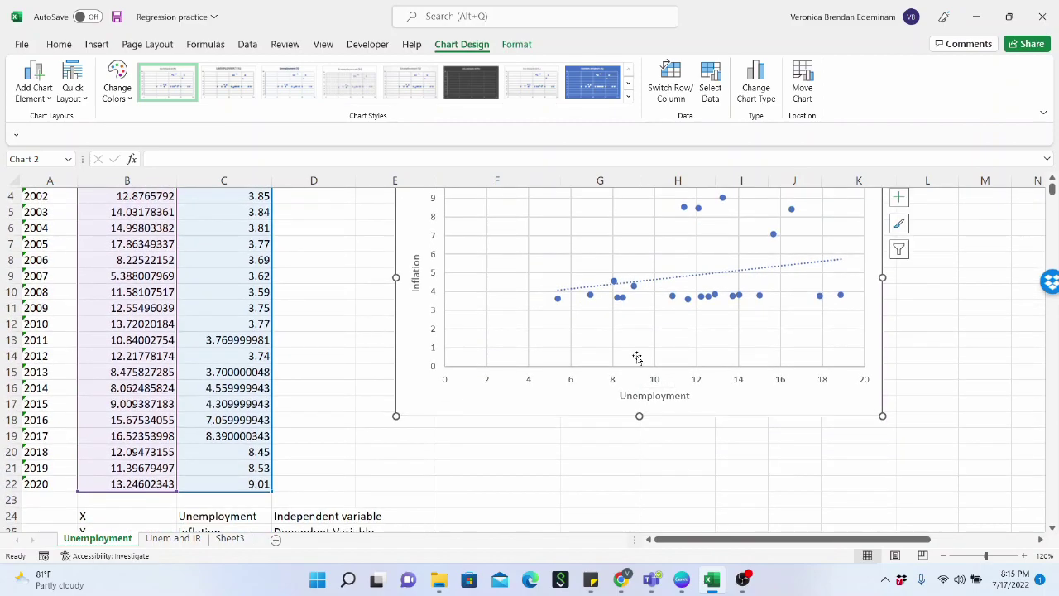
{"action": "scroll", "coordinate": [637, 360], "scroll_direction": "up", "scroll_amount": 1}
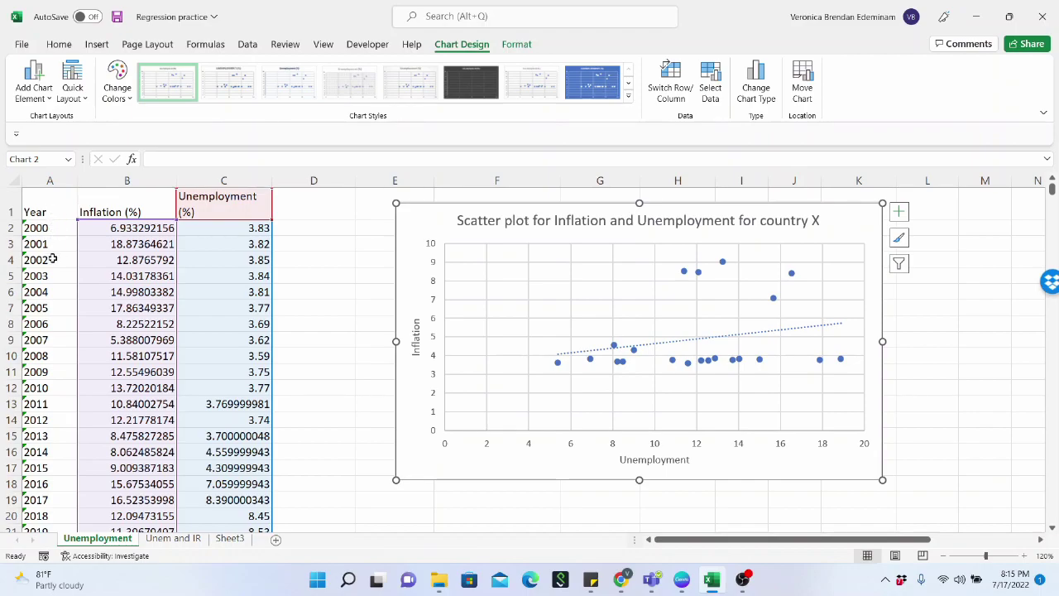
{"action": "scroll", "coordinate": [54, 252], "scroll_direction": "down", "scroll_amount": 2}
{"action": "scroll", "coordinate": [55, 256], "scroll_direction": "up", "scroll_amount": 1}
{"action": "scroll", "coordinate": [54, 257], "scroll_direction": "up", "scroll_amount": 2}
{"action": "scroll", "coordinate": [65, 442], "scroll_direction": "down", "scroll_amount": 3}
{"action": "left_click", "coordinate": [65, 441]}
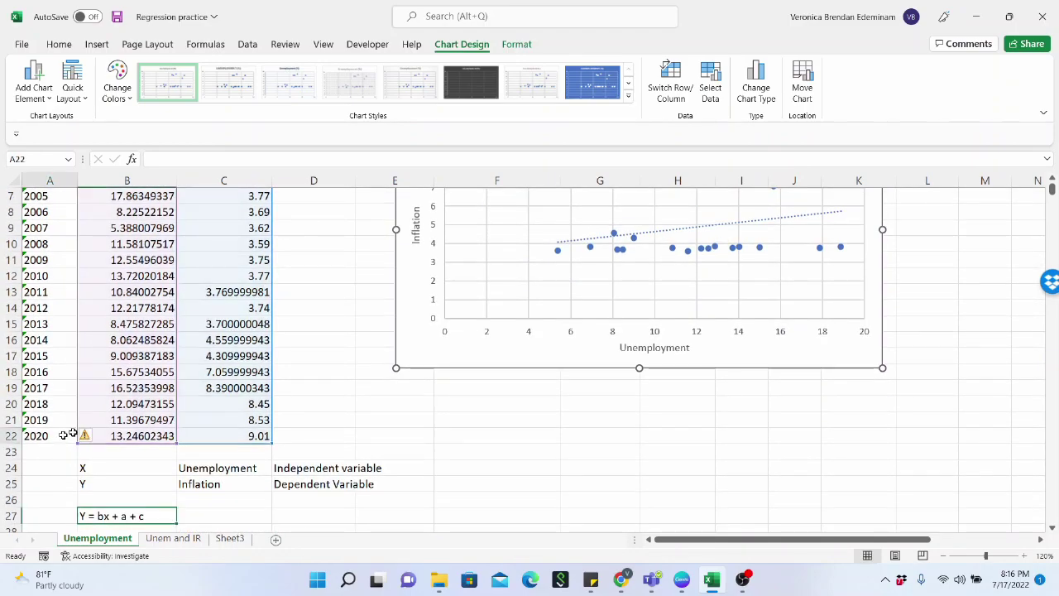
{"action": "scroll", "coordinate": [303, 335], "scroll_direction": "up", "scroll_amount": 2}
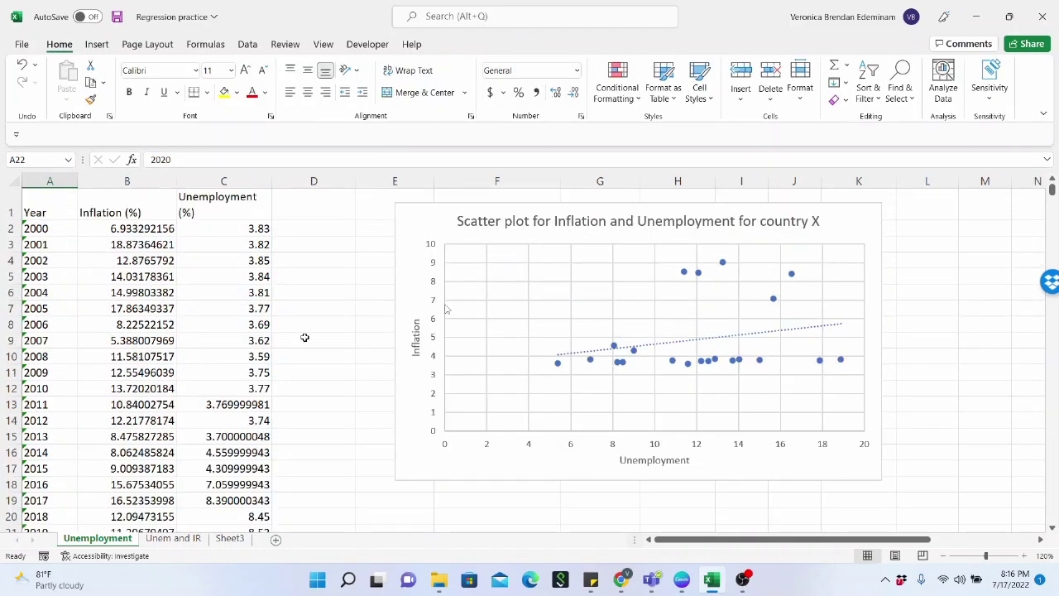
{"action": "left_click", "coordinate": [792, 252]}
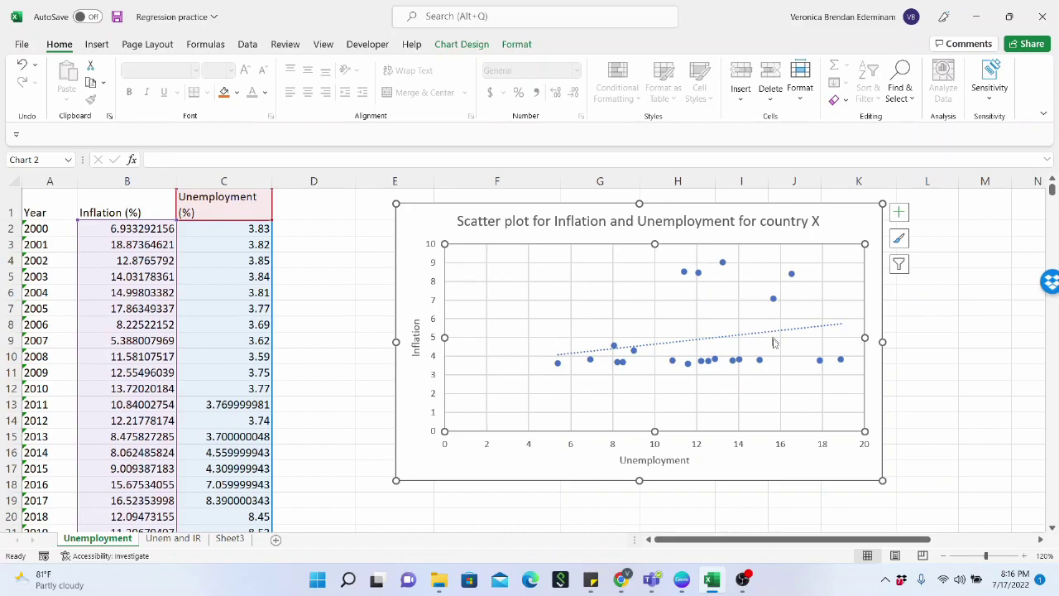
Show the linear trendline's equation and R-squared value on the scatter chart.
{"action": "left_click", "coordinate": [769, 333]}
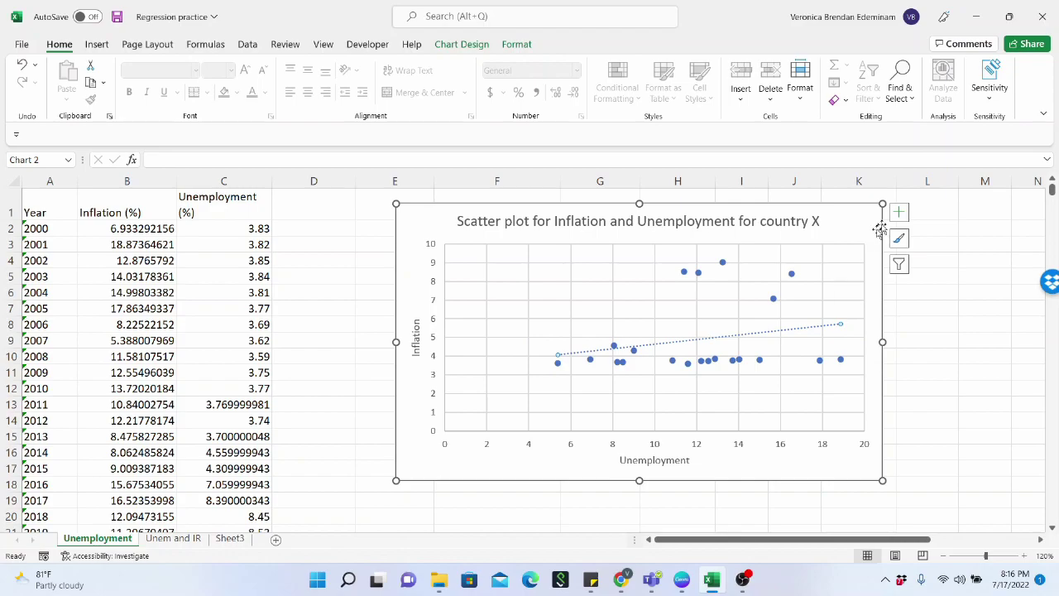
{"action": "left_click", "coordinate": [898, 211]}
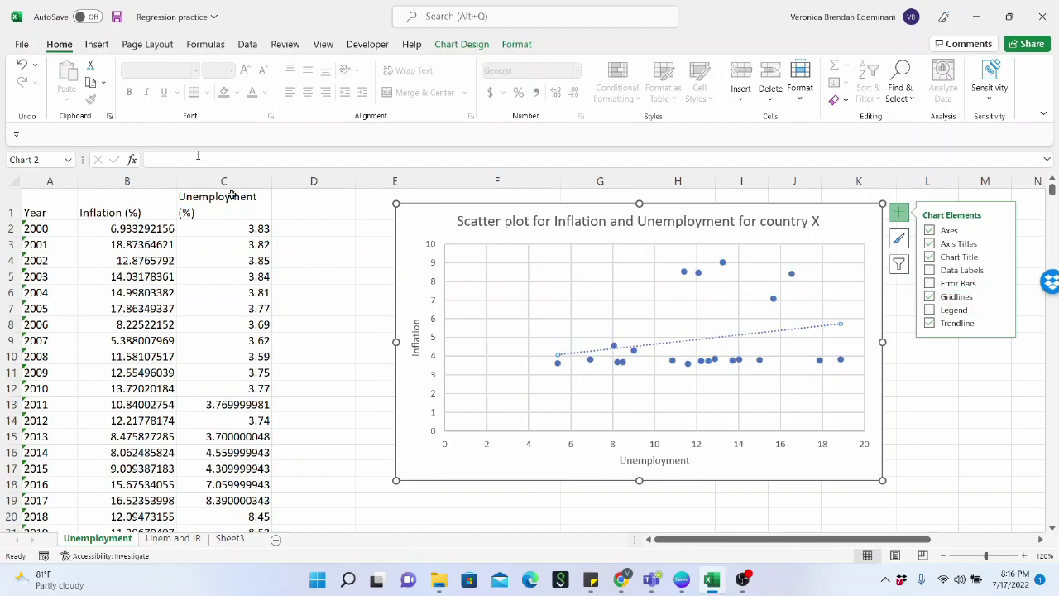
{"action": "left_click", "coordinate": [593, 318]}
{"action": "left_click", "coordinate": [454, 45]}
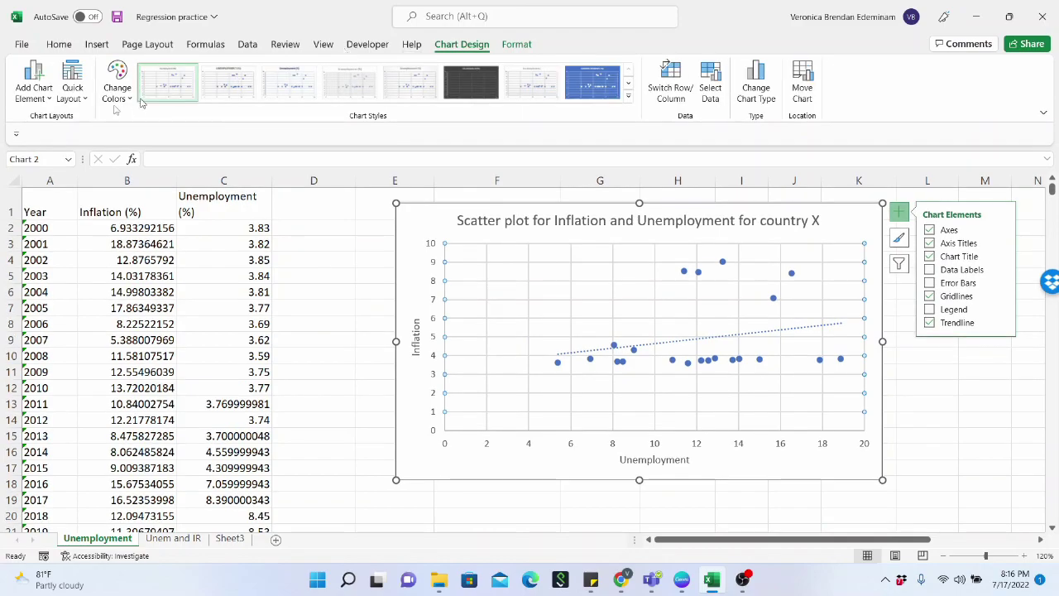
{"action": "left_click", "coordinate": [36, 95]}
{"action": "mouse_move", "coordinate": [75, 300]}
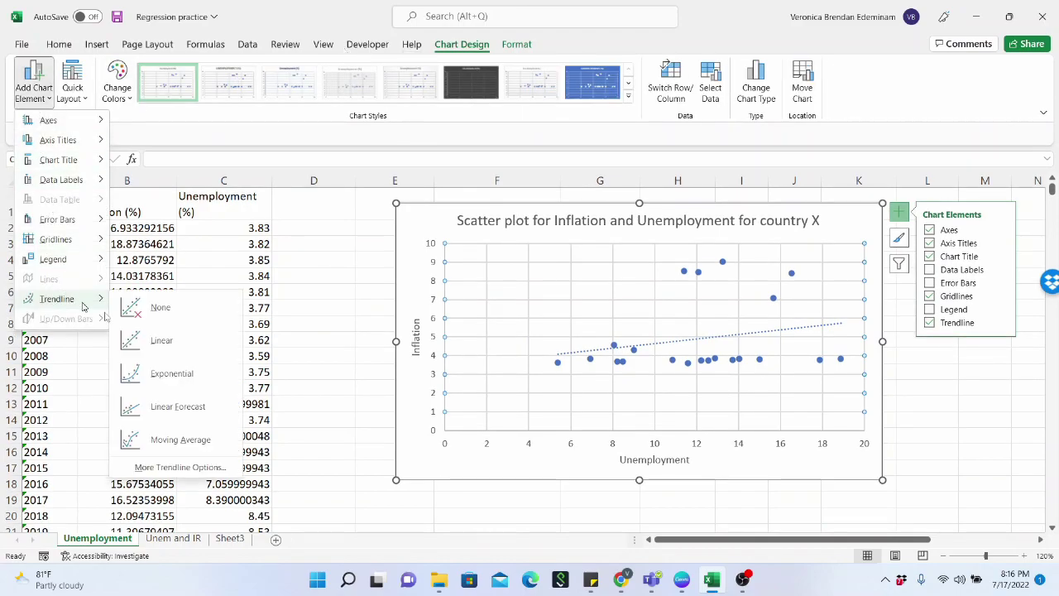
{"action": "left_click", "coordinate": [181, 468]}
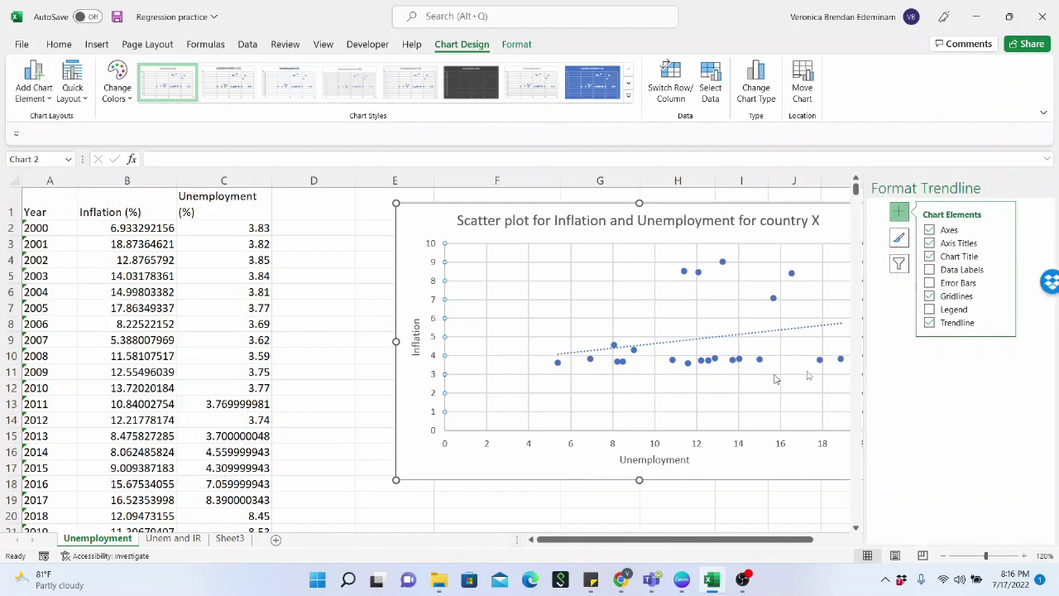
{"action": "scroll", "coordinate": [947, 484], "scroll_direction": "down", "scroll_amount": 2}
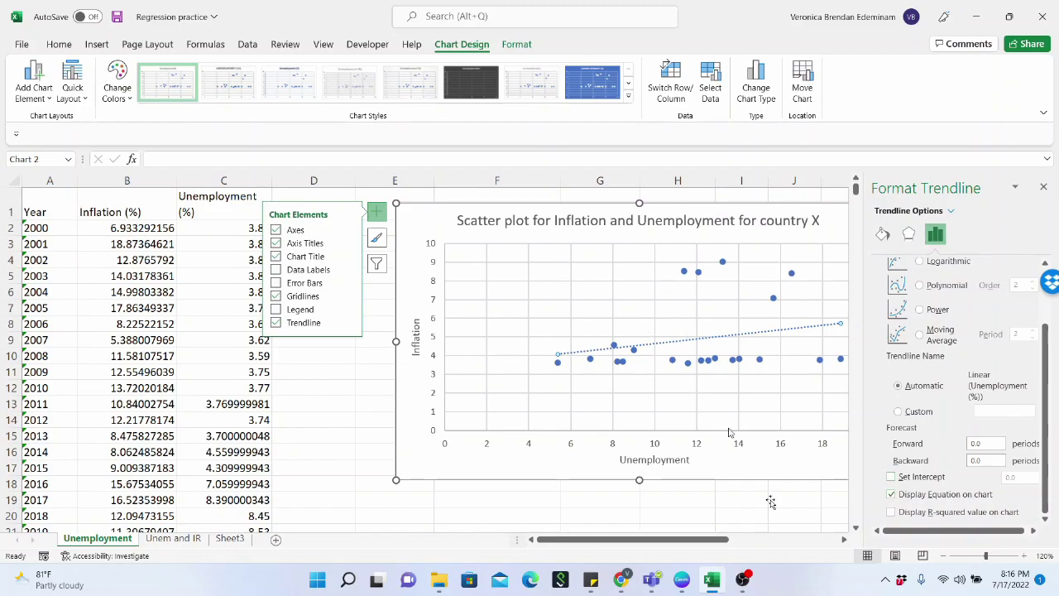
{"action": "left_click", "coordinate": [891, 513]}
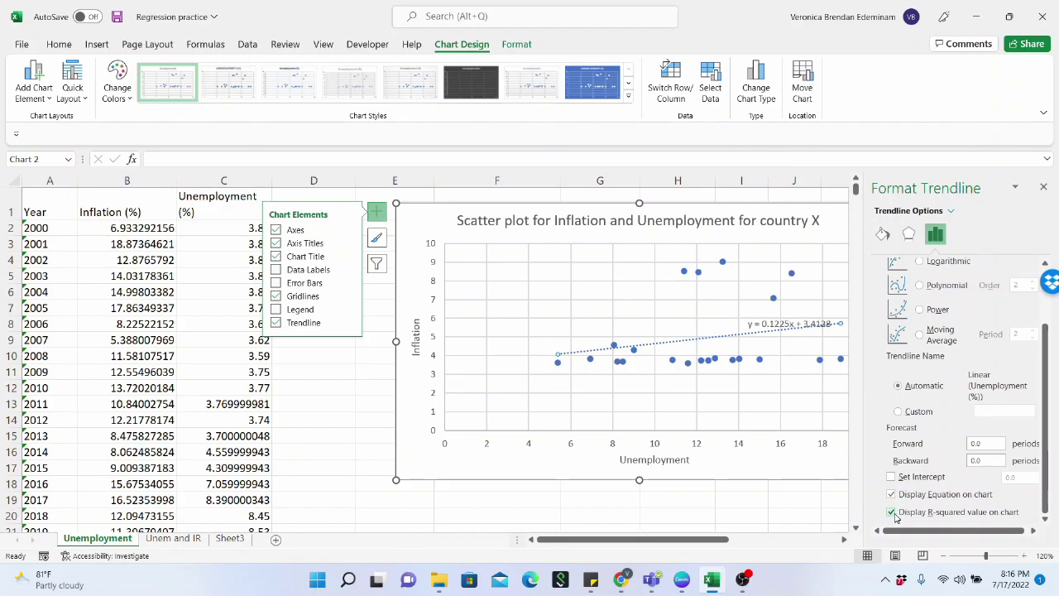
Remove the trendline equation and R-squared value from the scatter chart, leaving the linear trendline in place.
{"action": "left_click", "coordinate": [891, 512]}
{"action": "left_click", "coordinate": [891, 496]}
{"action": "left_click", "coordinate": [1044, 187]}
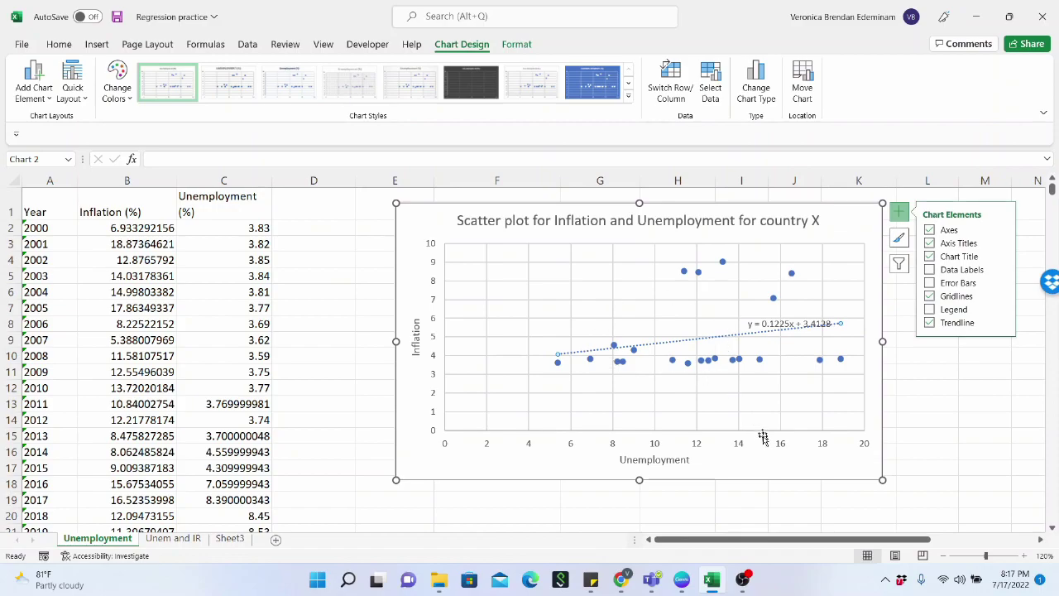
{"action": "left_click", "coordinate": [33, 86]}
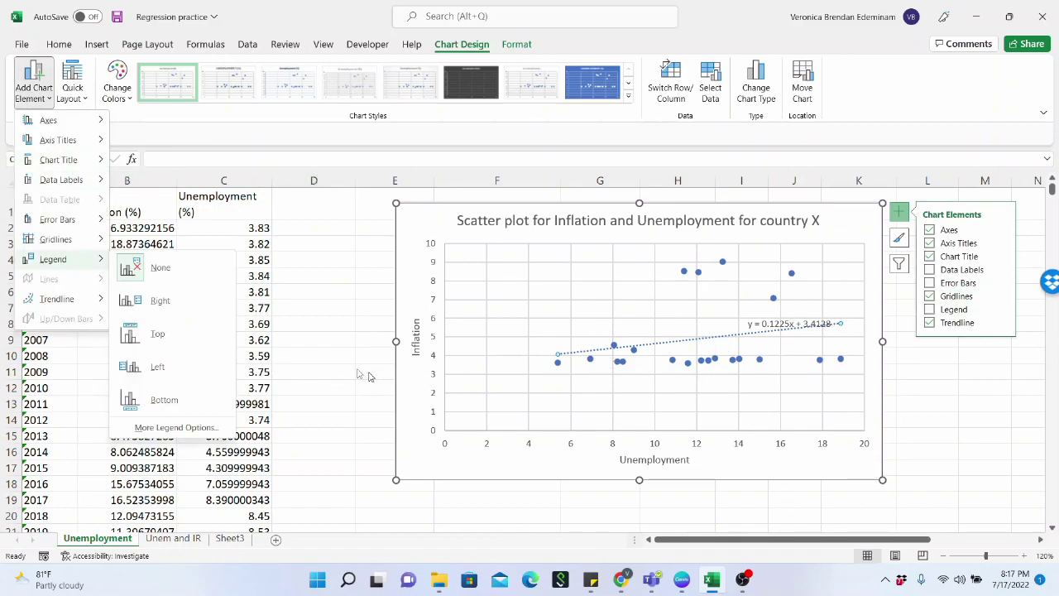
{"action": "key", "text": "Escape"}
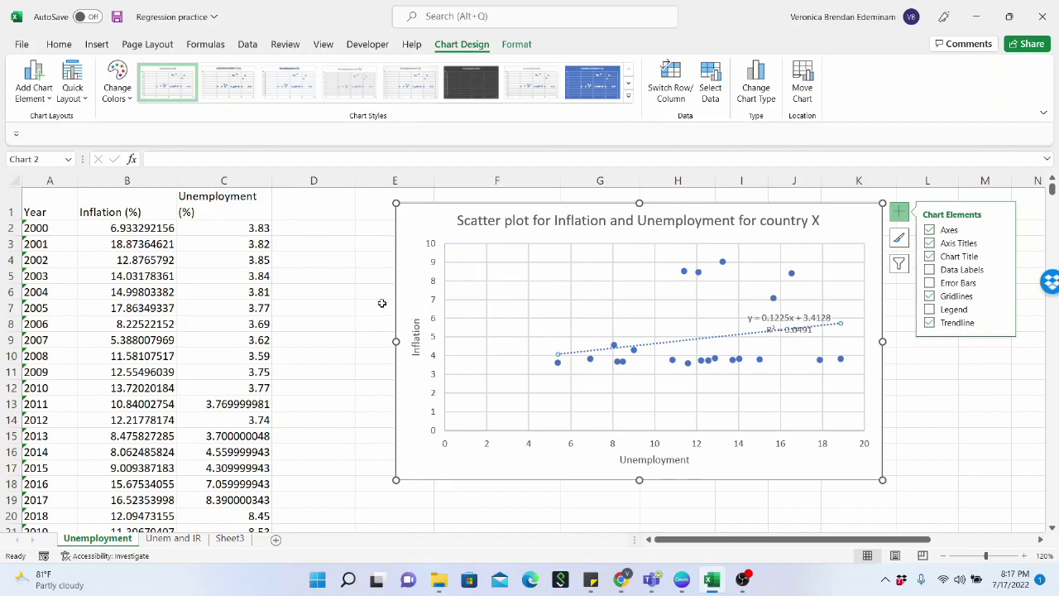
{"action": "key", "text": "ctrl+z"}
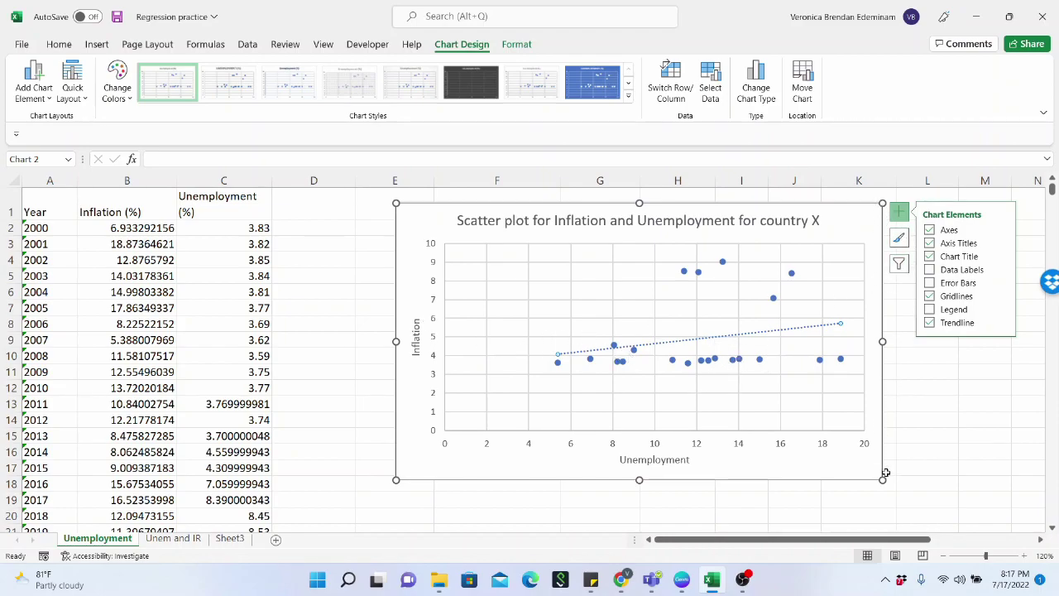
Shrink the scatter chart and move it directly below the regression equation in B27.
{"action": "left_click_drag", "start_coordinate": [882, 480], "coordinate": [741, 447]}
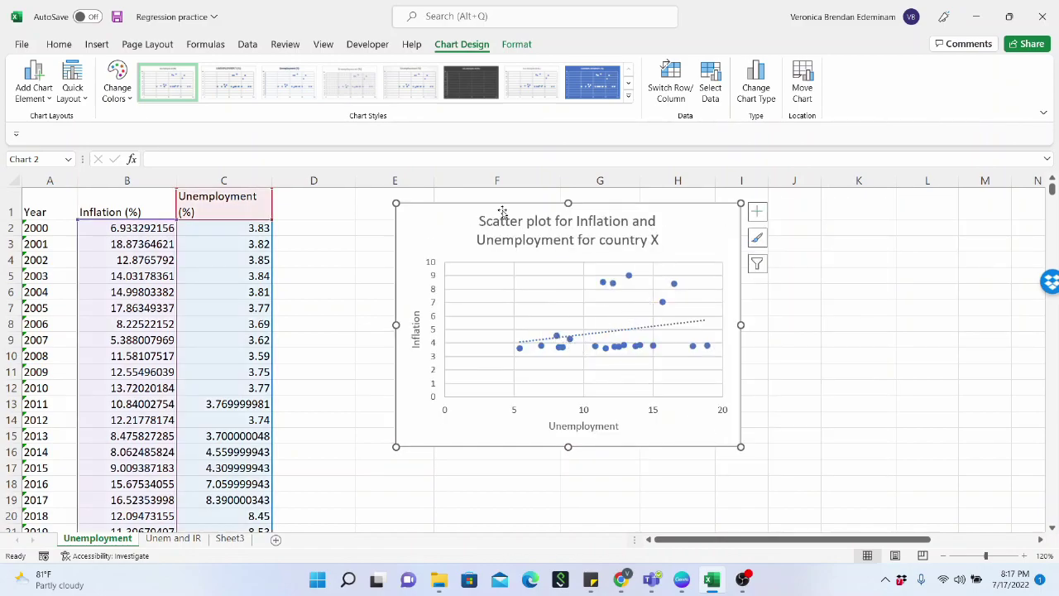
{"action": "left_click_drag", "start_coordinate": [453, 210], "coordinate": [80, 505]}
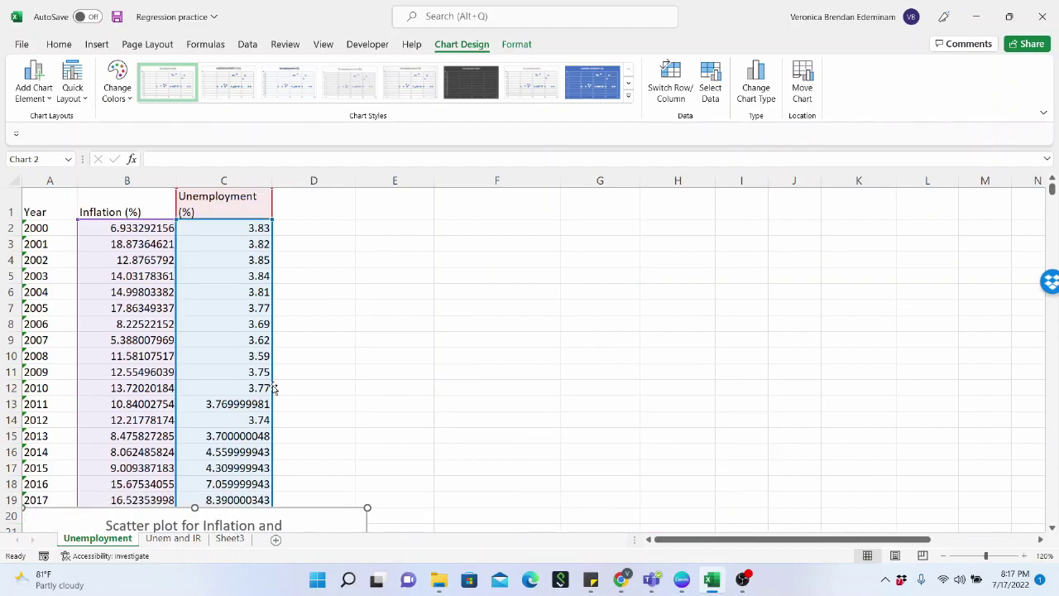
{"action": "scroll", "coordinate": [236, 370], "scroll_direction": "down", "scroll_amount": 3}
{"action": "left_click_drag", "start_coordinate": [98, 304], "coordinate": [101, 427]}
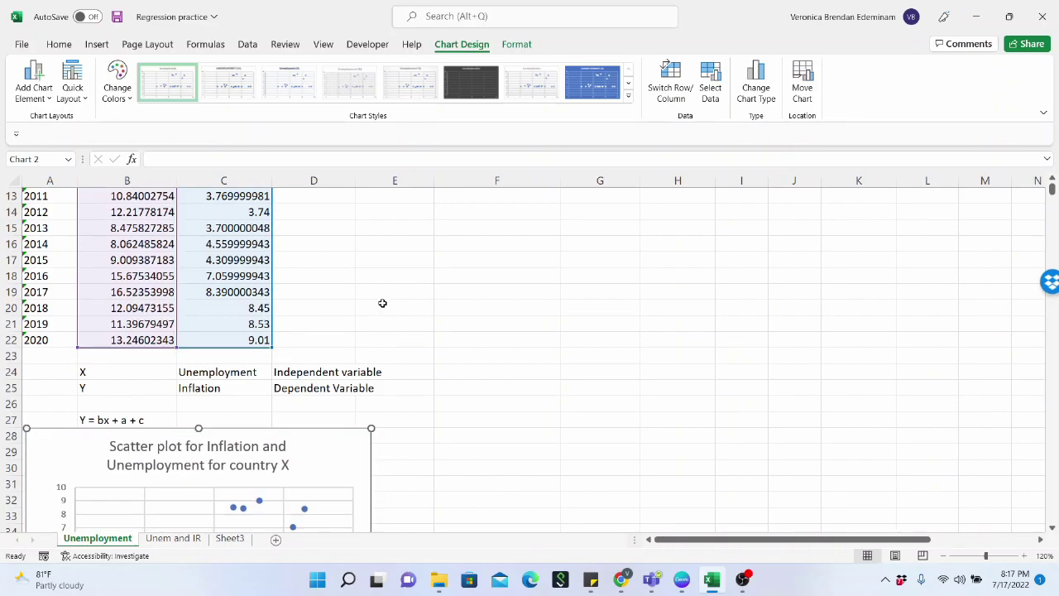
{"action": "scroll", "coordinate": [383, 303], "scroll_direction": "up", "scroll_amount": 4}
{"action": "left_click", "coordinate": [313, 216]}
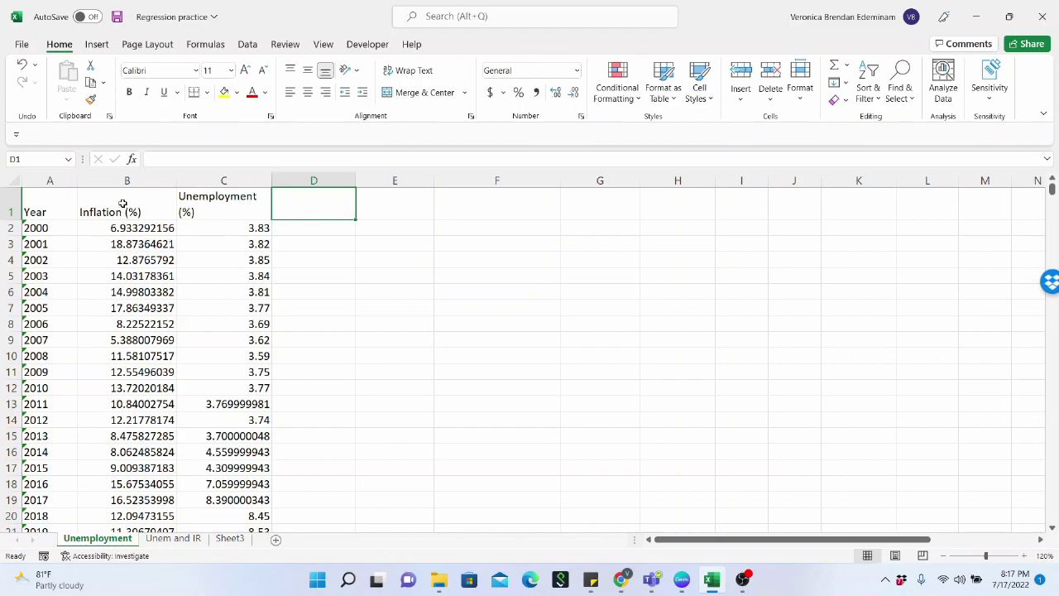
Check in the program's add-in options whether the Analysis ToolPak is active, without changing any add-ins.
{"action": "left_click", "coordinate": [123, 202]}
{"action": "left_click", "coordinate": [137, 233]}
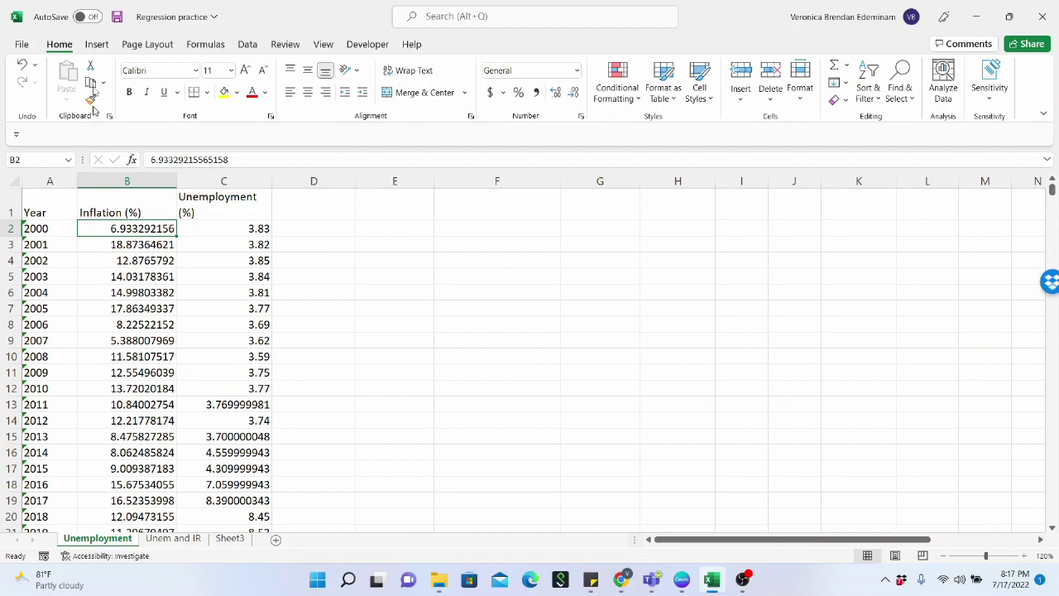
{"action": "left_click", "coordinate": [247, 45]}
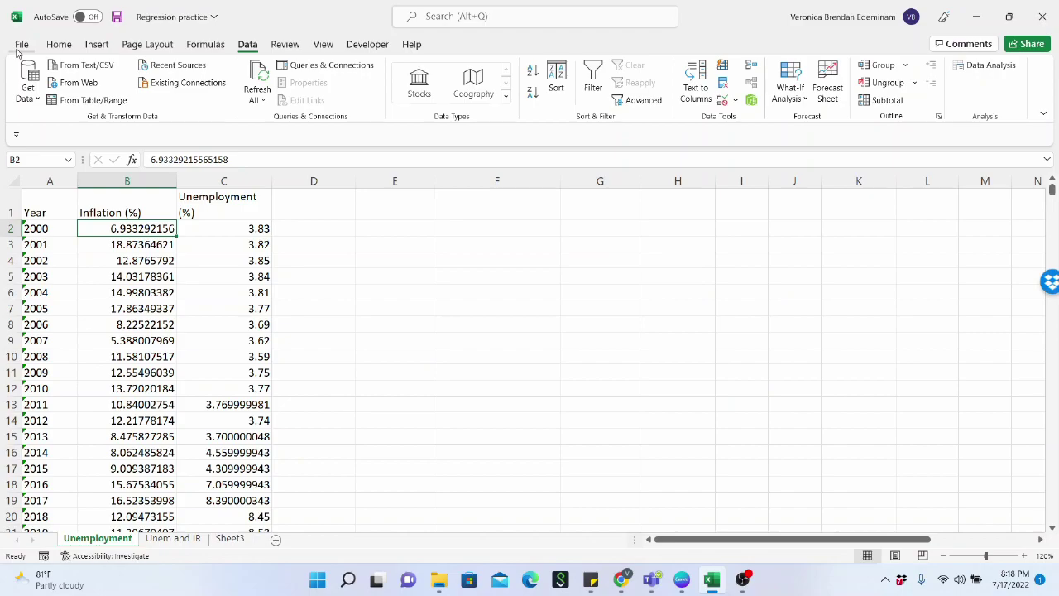
{"action": "left_click", "coordinate": [20, 46]}
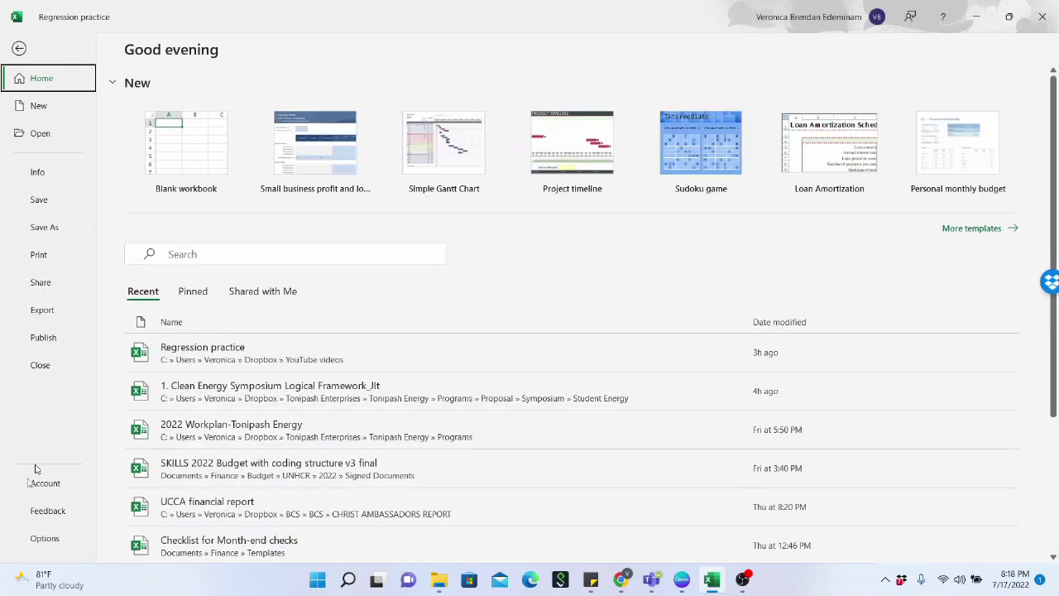
{"action": "left_click", "coordinate": [44, 539]}
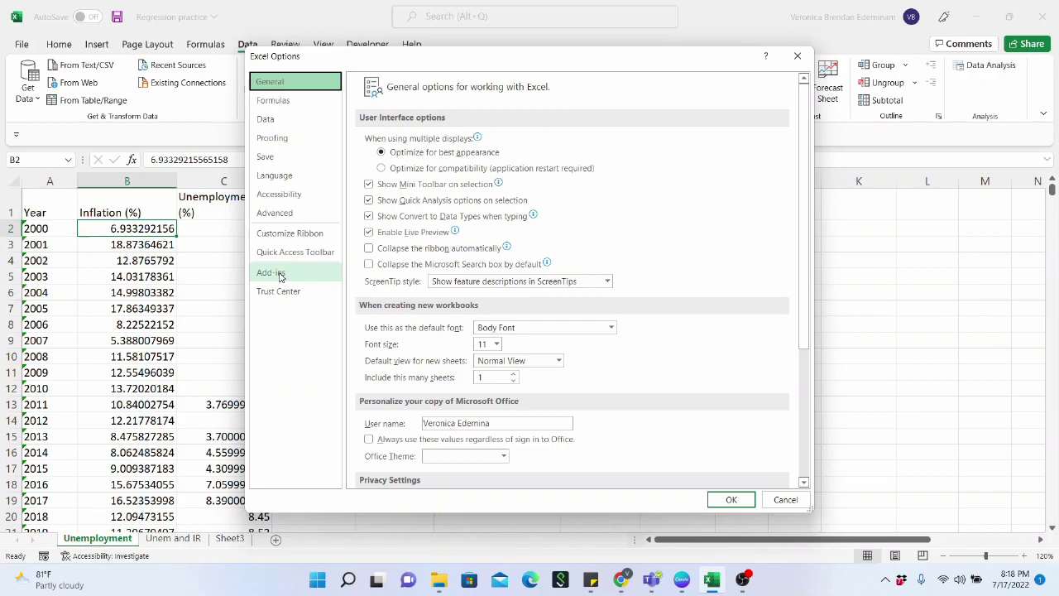
{"action": "left_click", "coordinate": [281, 275]}
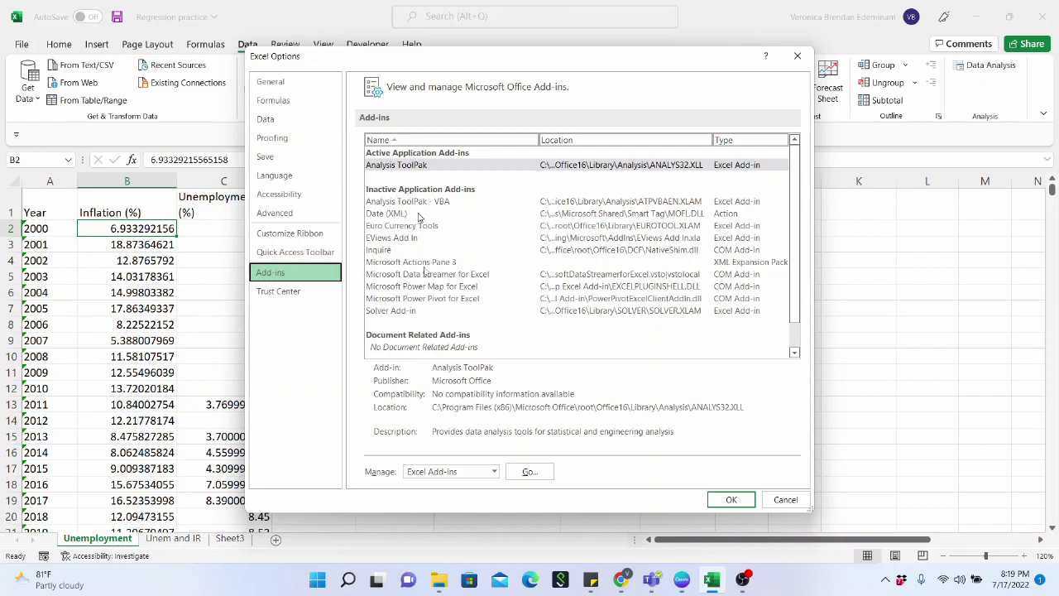
{"action": "left_click", "coordinate": [494, 471]}
{"action": "left_click", "coordinate": [474, 485]}
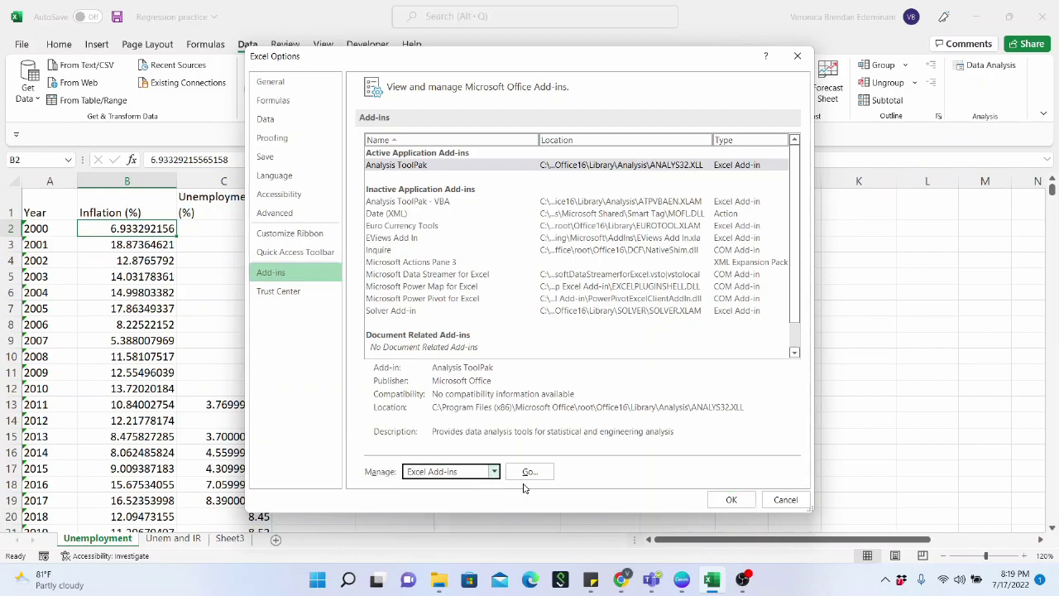
{"action": "left_click", "coordinate": [798, 55]}
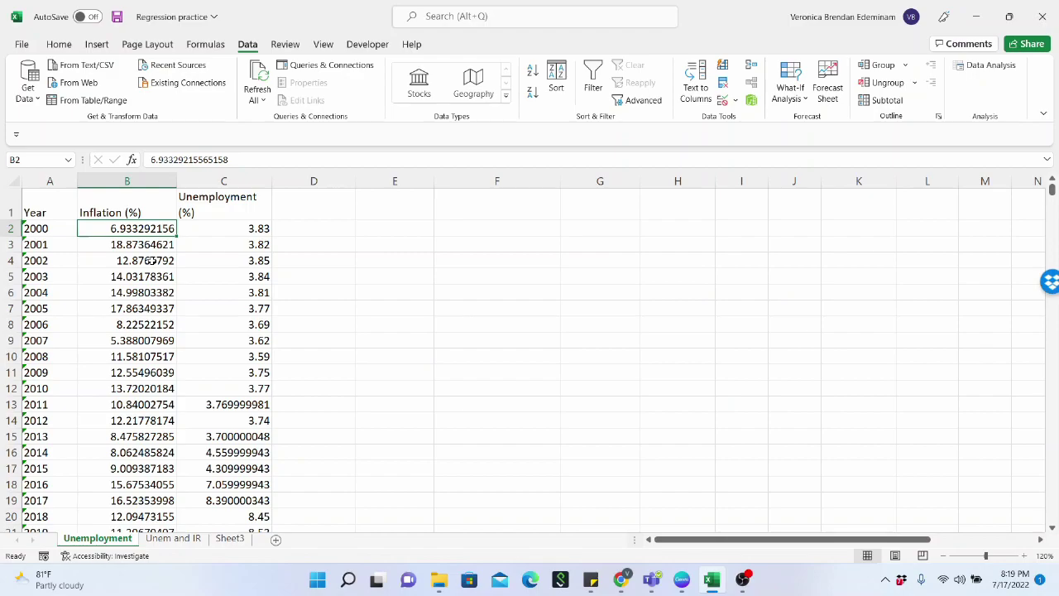
Examine the inflation and unemployment data in B1:C22 and the matching years in A2:A22.
{"action": "left_click_drag", "start_coordinate": [118, 203], "coordinate": [248, 472]}
{"action": "left_click_drag", "start_coordinate": [238, 515], "coordinate": [200, 499]}
{"action": "scroll", "coordinate": [157, 351], "scroll_direction": "up", "scroll_amount": 1}
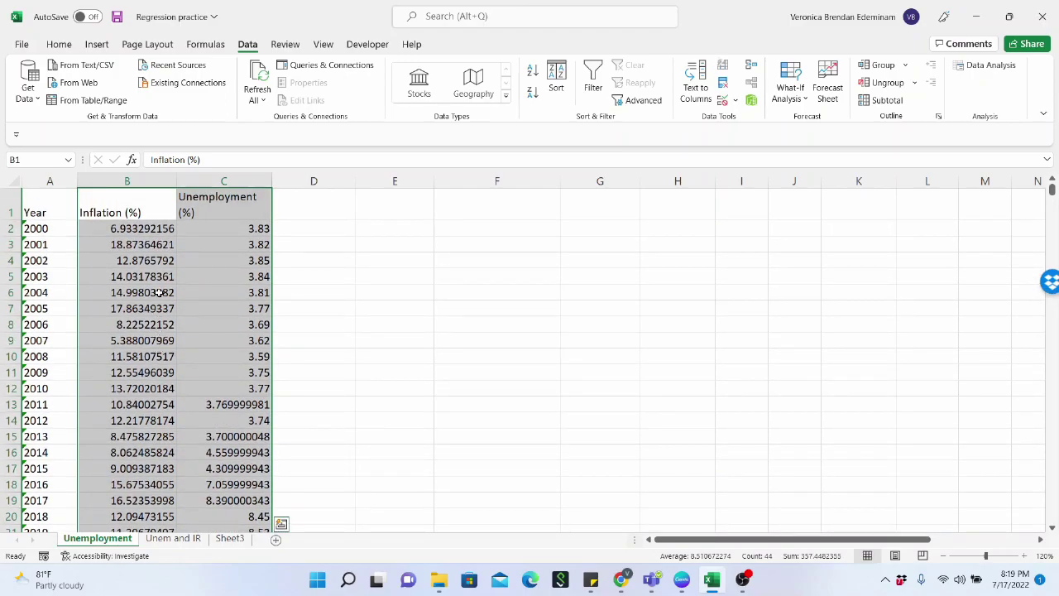
{"action": "left_click", "coordinate": [41, 176]}
{"action": "scroll", "coordinate": [68, 272], "scroll_direction": "down", "scroll_amount": 5}
{"action": "scroll", "coordinate": [68, 272], "scroll_direction": "up", "scroll_amount": 3}
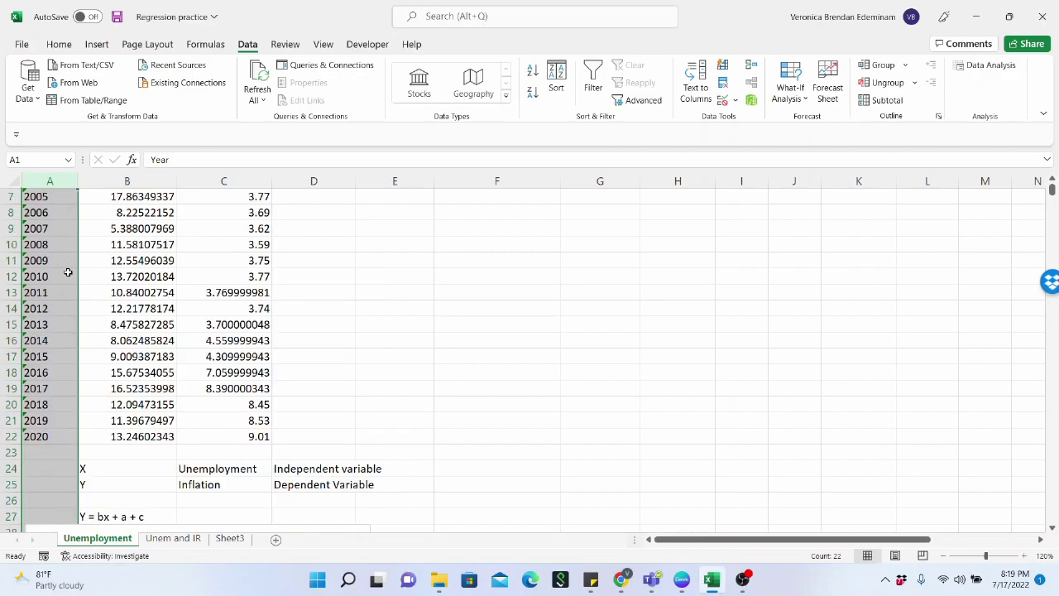
{"action": "scroll", "coordinate": [67, 273], "scroll_direction": "up", "scroll_amount": 2}
{"action": "left_click_drag", "start_coordinate": [55, 229], "coordinate": [53, 385]}
{"action": "scroll", "coordinate": [155, 352], "scroll_direction": "up", "scroll_amount": 3}
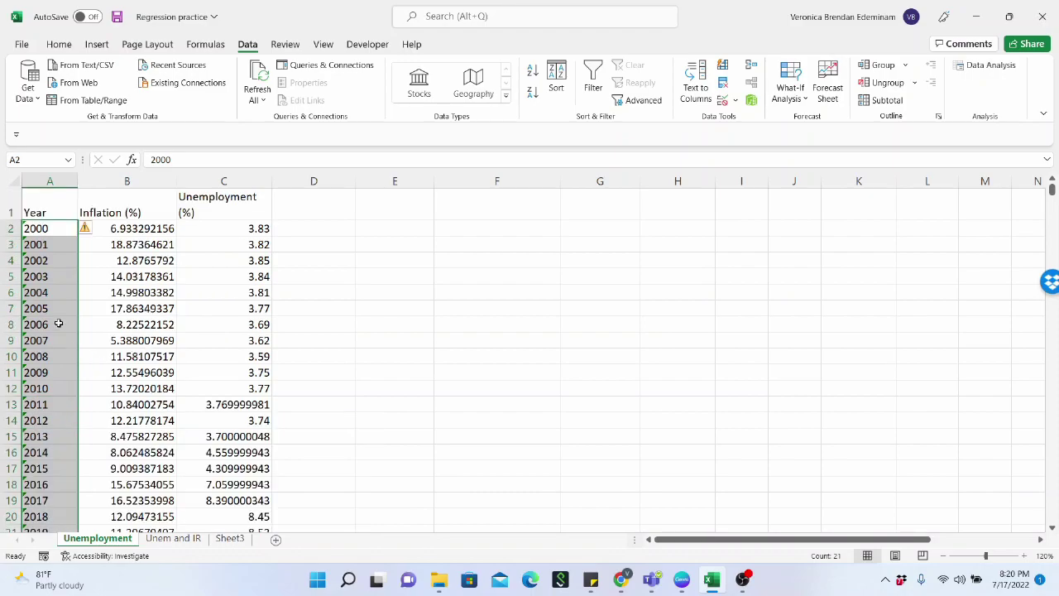
Select the inflation and unemployment columns with their headers, B1:C22.
{"action": "left_click_drag", "start_coordinate": [128, 207], "coordinate": [190, 504]}
{"action": "scroll", "coordinate": [189, 381], "scroll_direction": "up", "scroll_amount": 2}
{"action": "left_click_drag", "start_coordinate": [143, 217], "coordinate": [223, 504]}
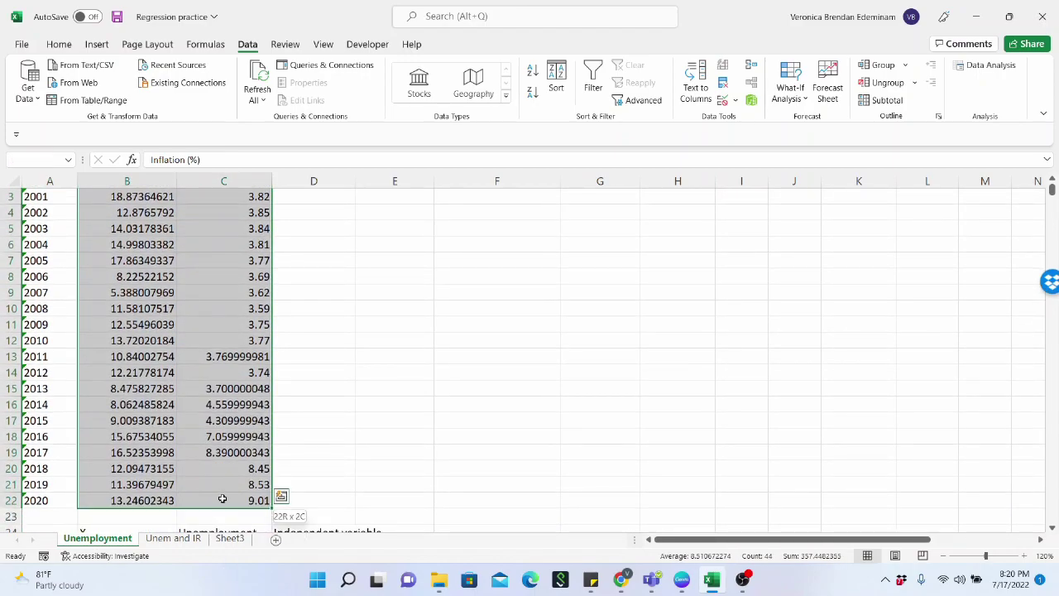
{"action": "left_click", "coordinate": [986, 65]}
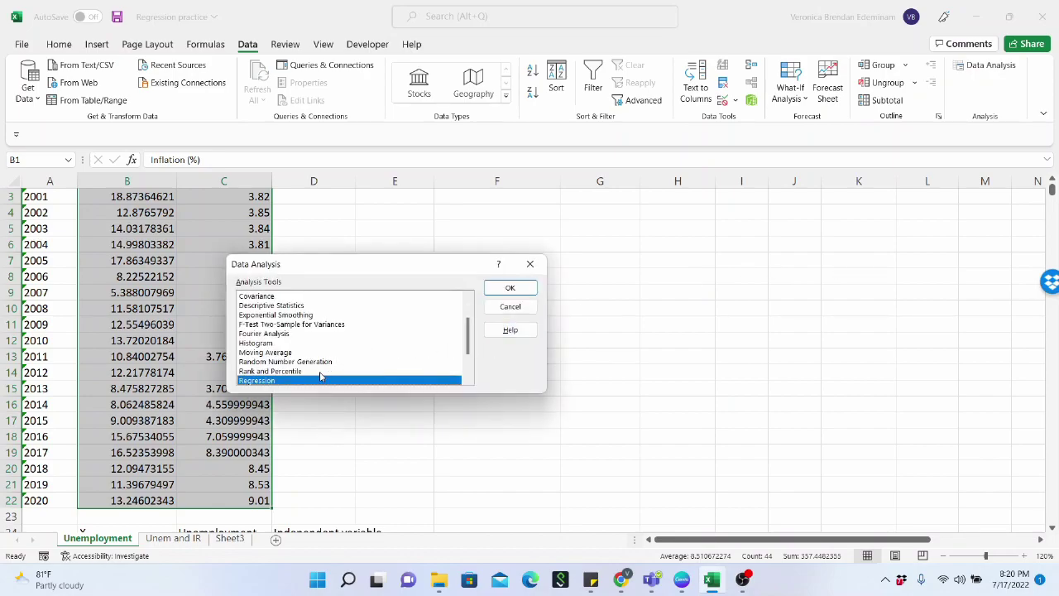
{"action": "scroll", "coordinate": [319, 369], "scroll_direction": "down", "scroll_amount": 2}
{"action": "scroll", "coordinate": [320, 370], "scroll_direction": "up", "scroll_amount": 3}
{"action": "scroll", "coordinate": [316, 351], "scroll_direction": "down", "scroll_amount": 3}
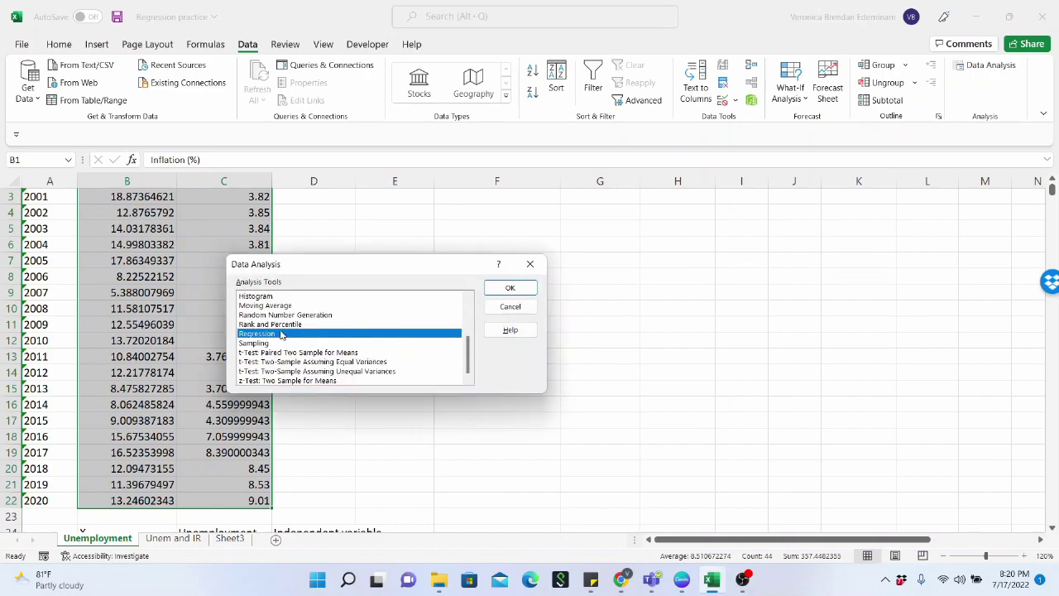
{"action": "left_click", "coordinate": [525, 295]}
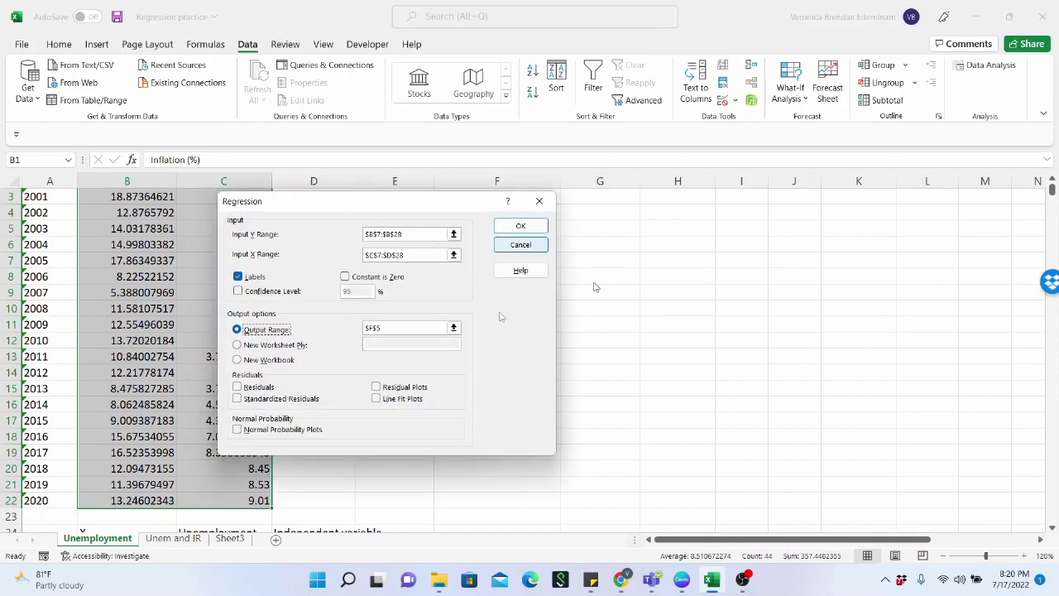
{"action": "left_click_drag", "start_coordinate": [392, 209], "coordinate": [659, 204]}
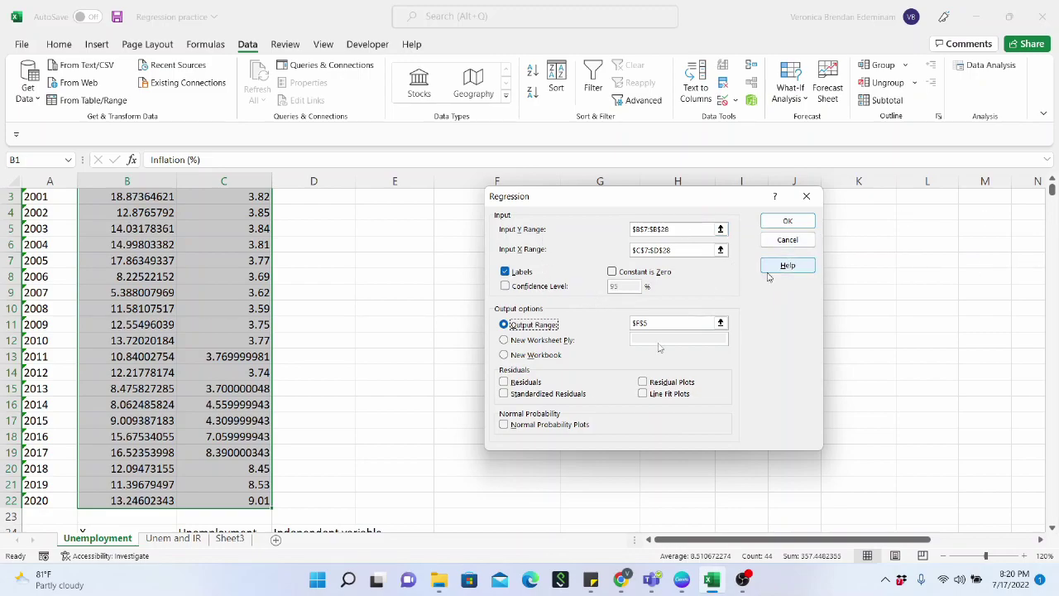
{"action": "left_click", "coordinate": [807, 196]}
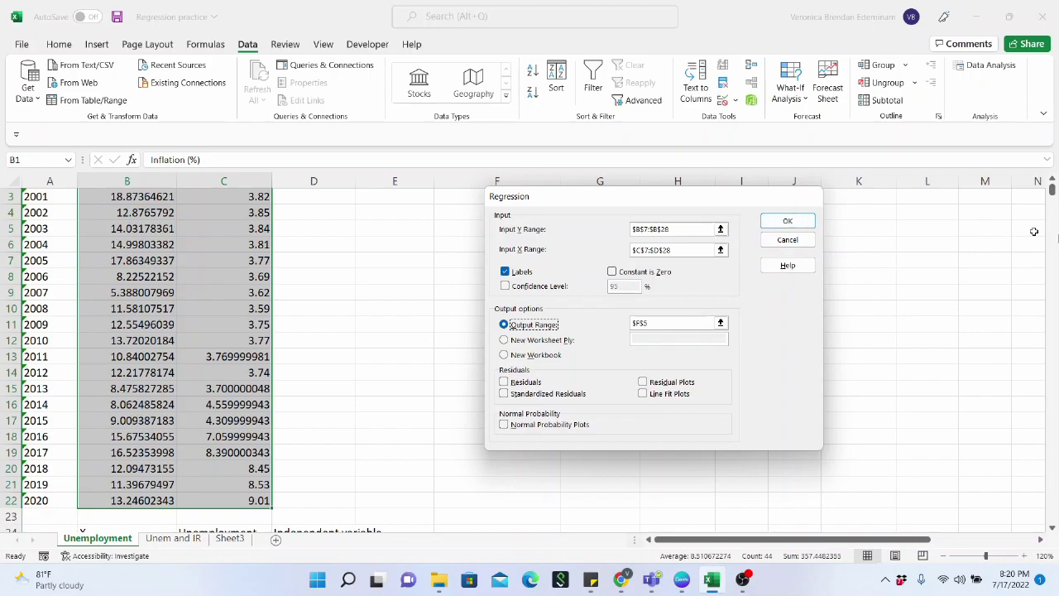
{"action": "left_click", "coordinate": [797, 259]}
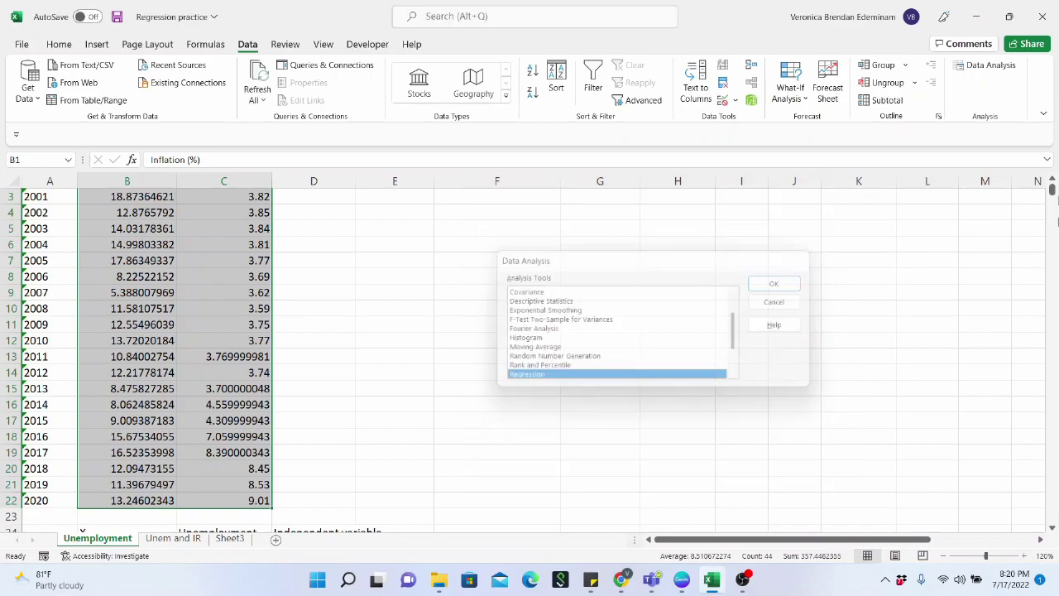
Review the independent and dependent variable definitions in rows 24 and 25 and the regression equation in B27.
{"action": "left_click_drag", "start_coordinate": [1052, 190], "coordinate": [1052, 192]}
{"action": "scroll", "coordinate": [157, 281], "scroll_direction": "up", "scroll_amount": 20}
{"action": "scroll", "coordinate": [170, 319], "scroll_direction": "up", "scroll_amount": 20}
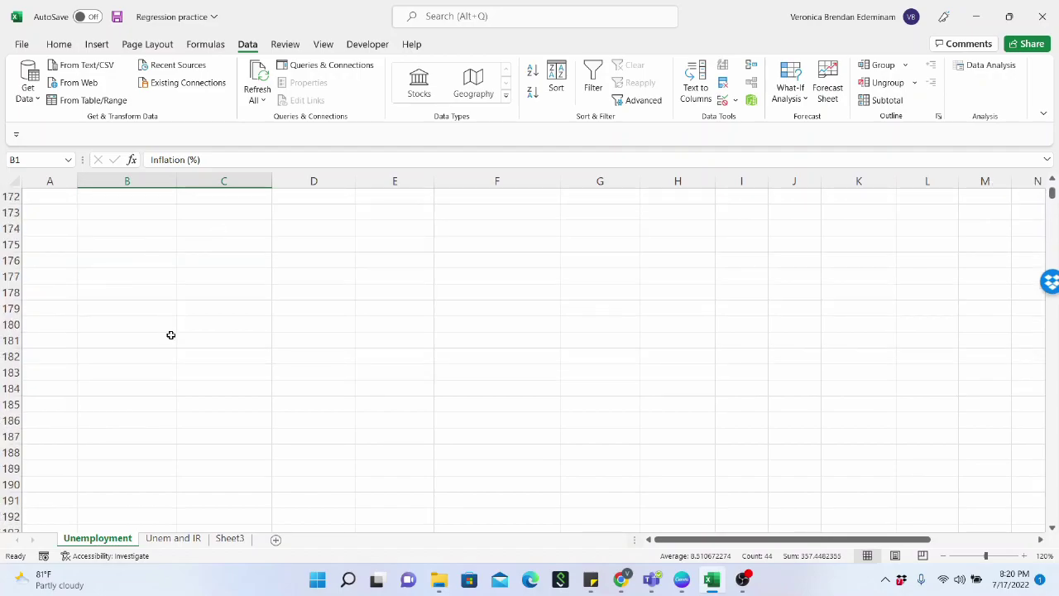
{"action": "scroll", "coordinate": [186, 355], "scroll_direction": "up", "scroll_amount": 18}
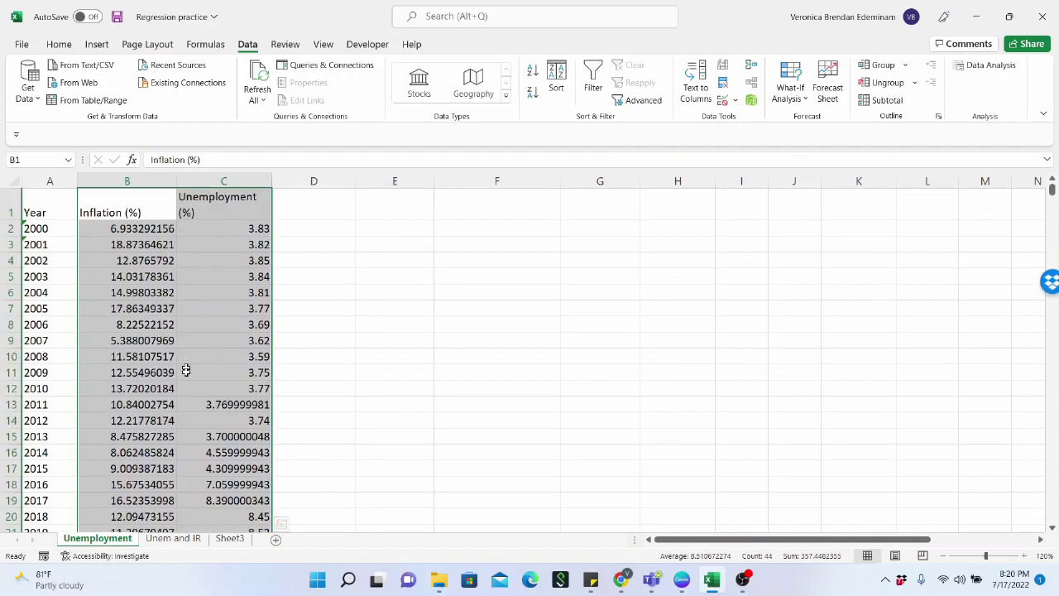
{"action": "scroll", "coordinate": [184, 370], "scroll_direction": "down", "scroll_amount": 4}
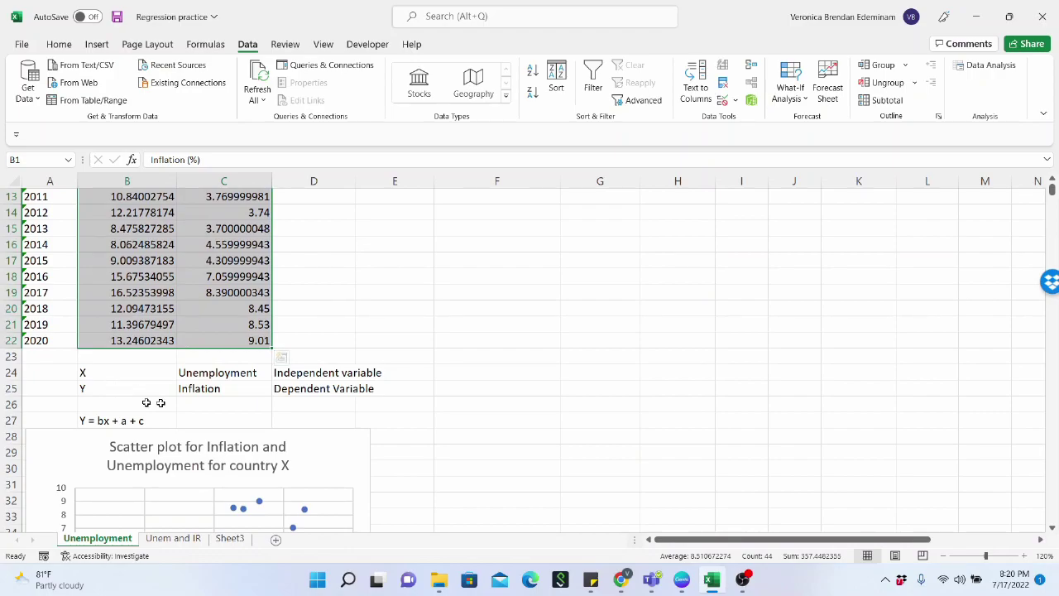
Start the Regression analysis tool and set its Y input range to the inflation column with its header, $B$1:$B$22.
{"action": "left_click", "coordinate": [209, 394]}
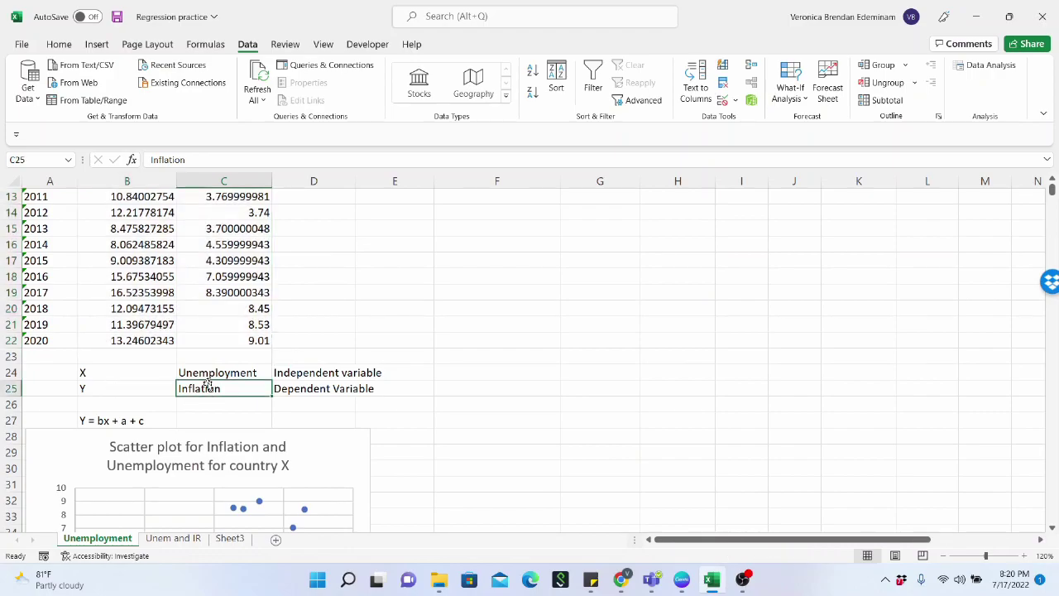
{"action": "left_click", "coordinate": [215, 375]}
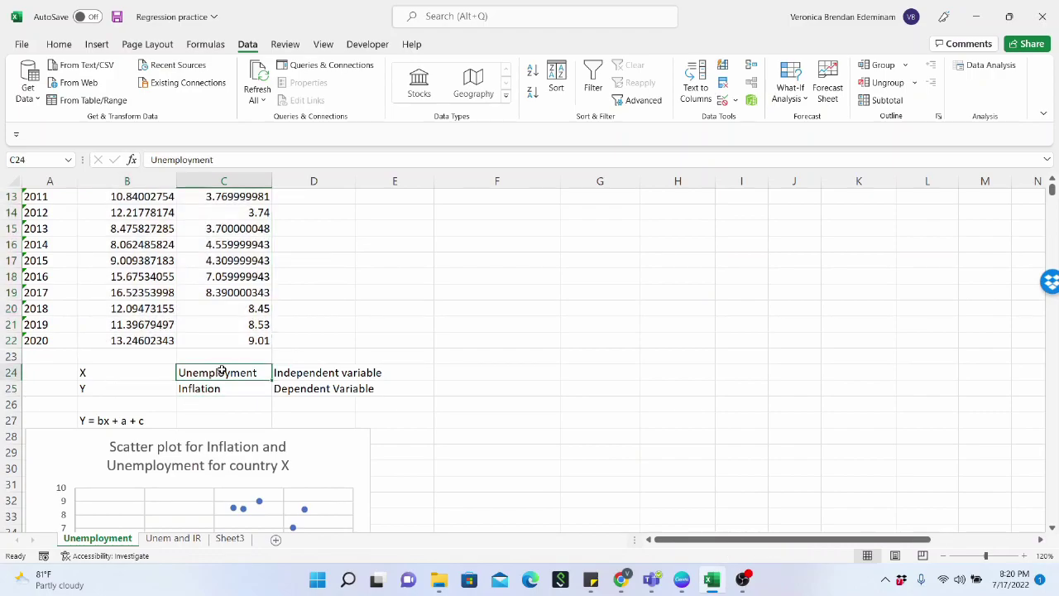
{"action": "scroll", "coordinate": [215, 375], "scroll_direction": "up", "scroll_amount": 4}
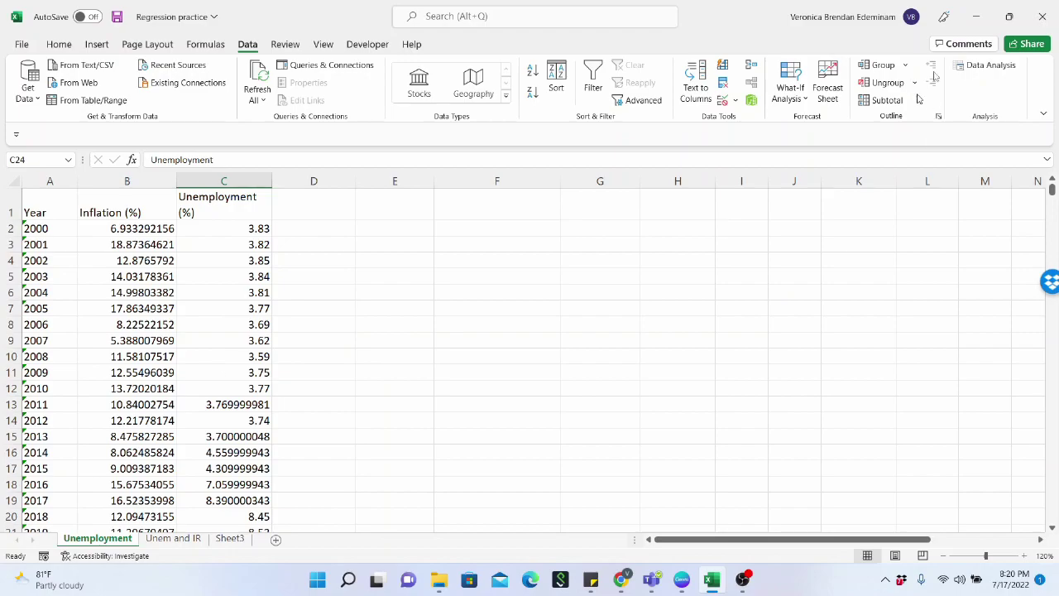
{"action": "left_click", "coordinate": [134, 213]}
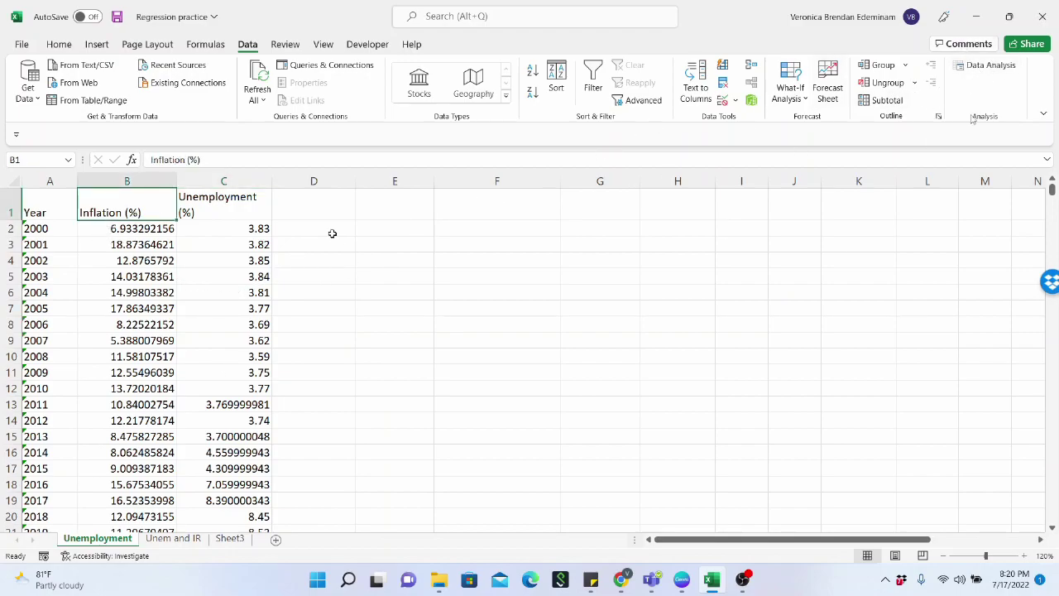
{"action": "left_click", "coordinate": [991, 66]}
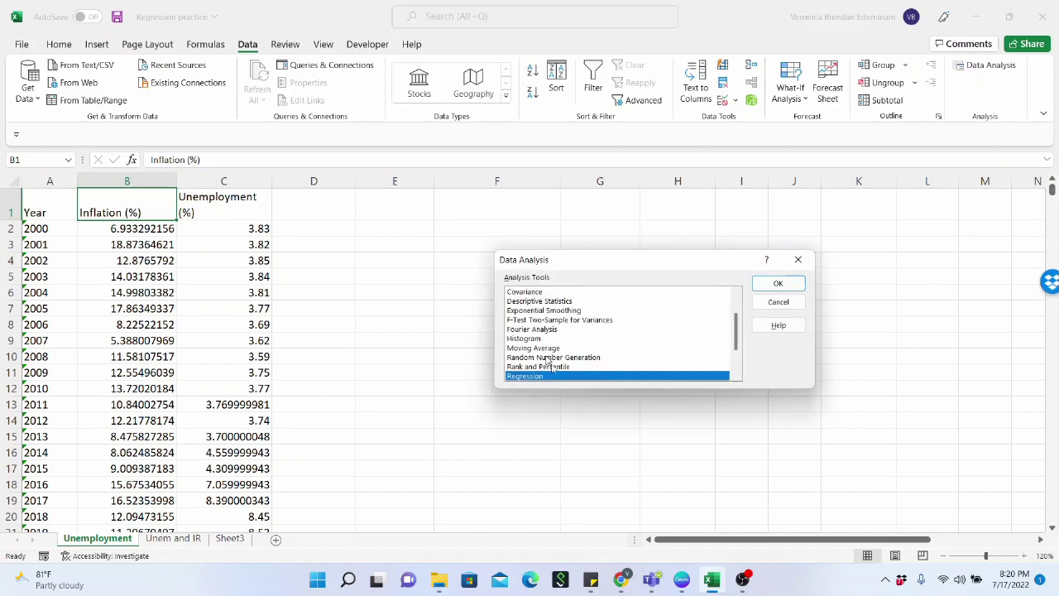
{"action": "left_click", "coordinate": [778, 283]}
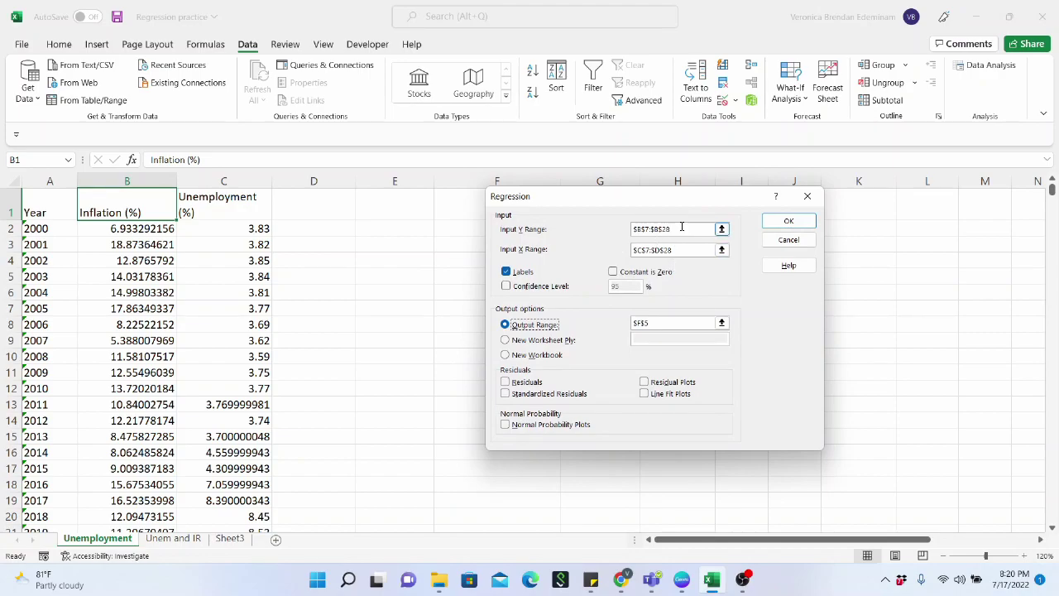
{"action": "left_click", "coordinate": [681, 225]}
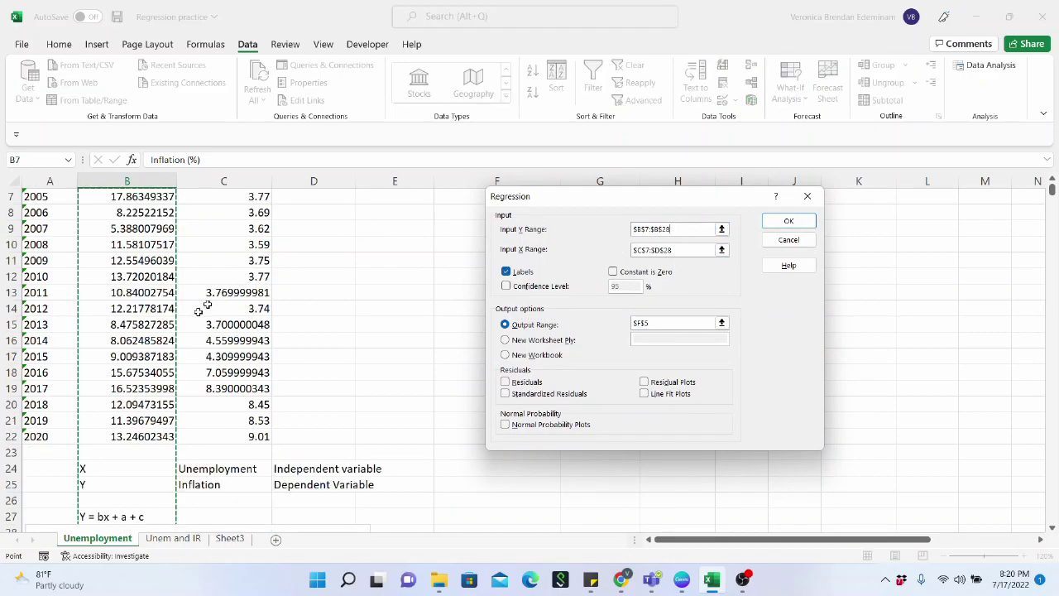
{"action": "scroll", "coordinate": [204, 303], "scroll_direction": "up", "scroll_amount": 2}
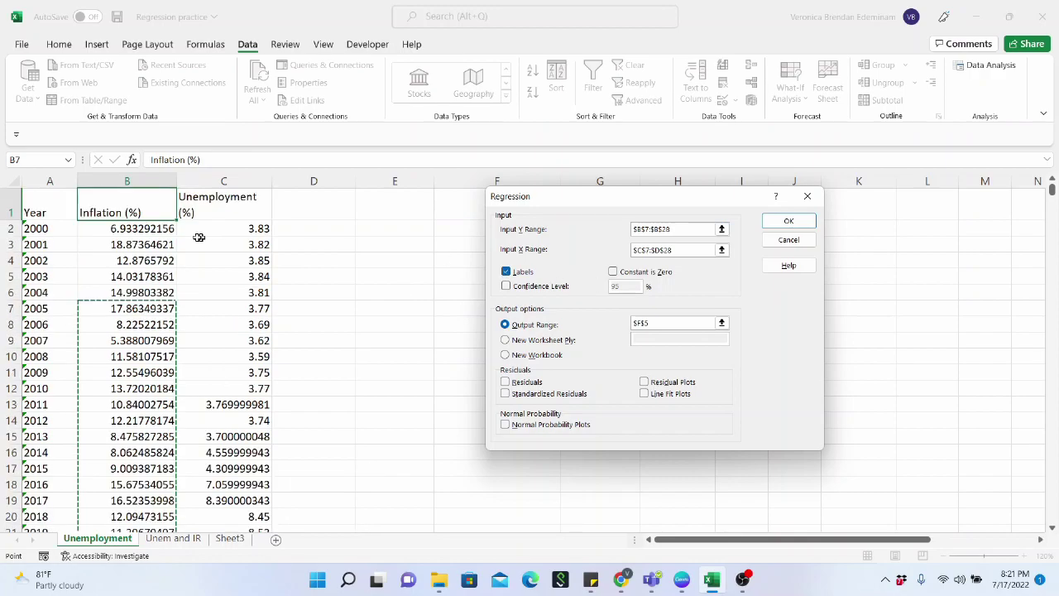
{"action": "left_click", "coordinate": [130, 199]}
{"action": "left_click_drag", "start_coordinate": [130, 199], "coordinate": [141, 501]}
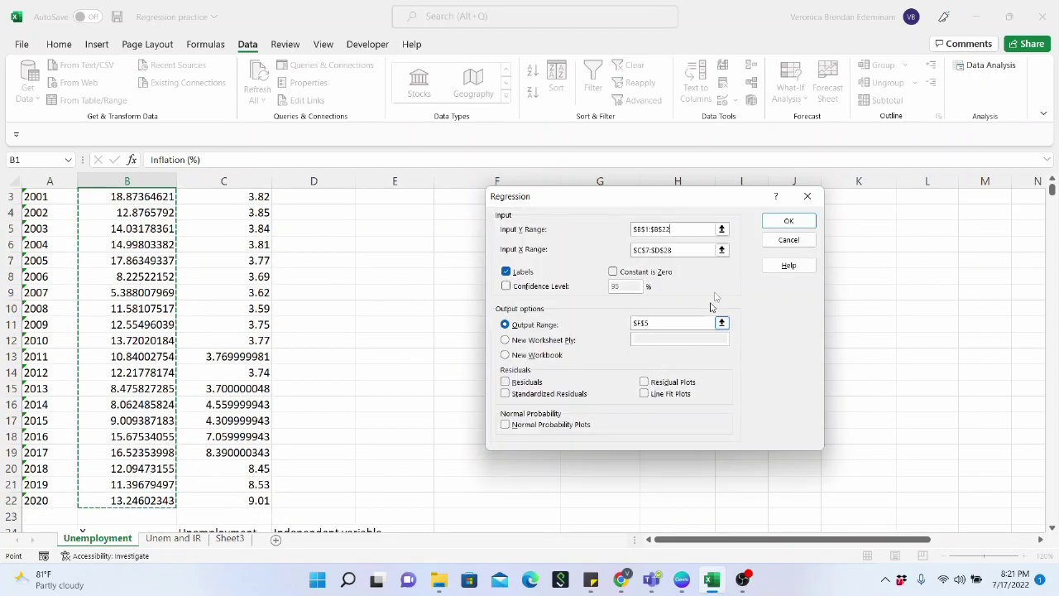
Set the regression's X input range to the unemployment column with its header, $C$1:$C$22.
{"action": "scroll", "coordinate": [135, 252], "scroll_direction": "up", "scroll_amount": 1}
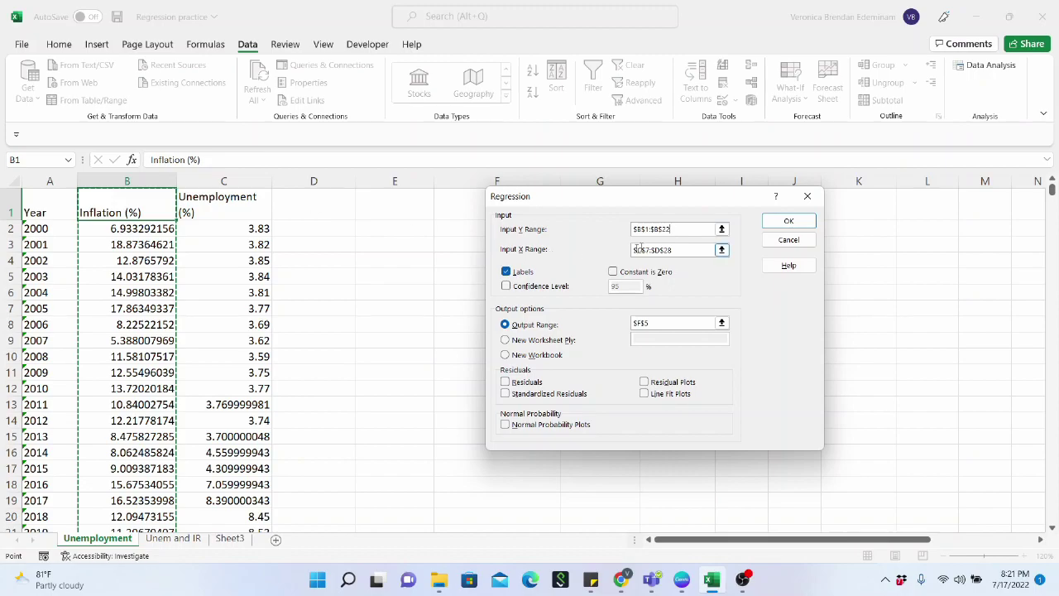
{"action": "left_click", "coordinate": [687, 248]}
{"action": "scroll", "coordinate": [208, 274], "scroll_direction": "down", "scroll_amount": 2}
{"action": "scroll", "coordinate": [211, 274], "scroll_direction": "up", "scroll_amount": 2}
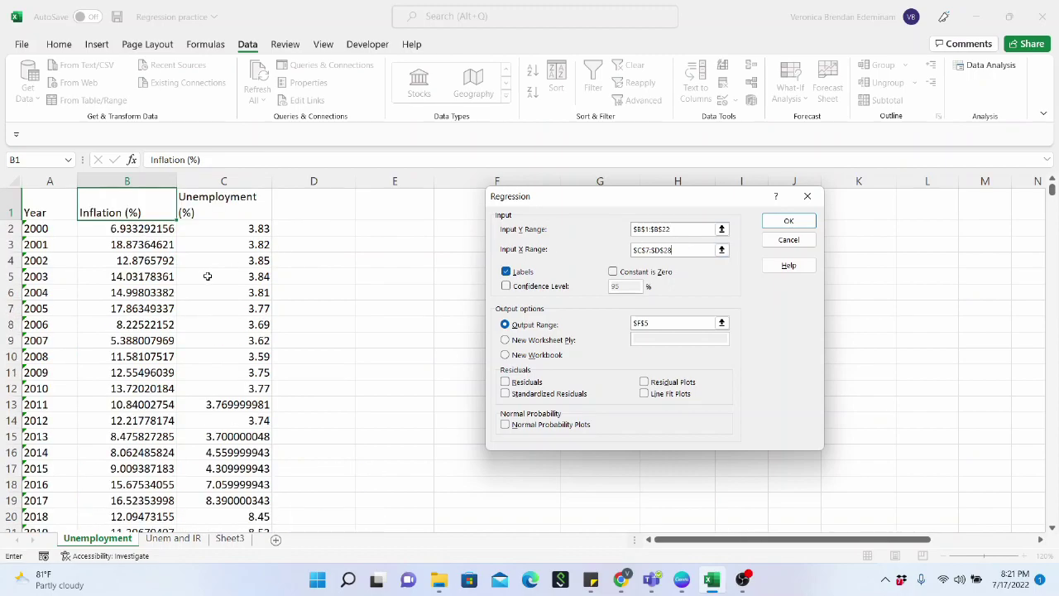
{"action": "left_click_drag", "start_coordinate": [237, 204], "coordinate": [246, 493]}
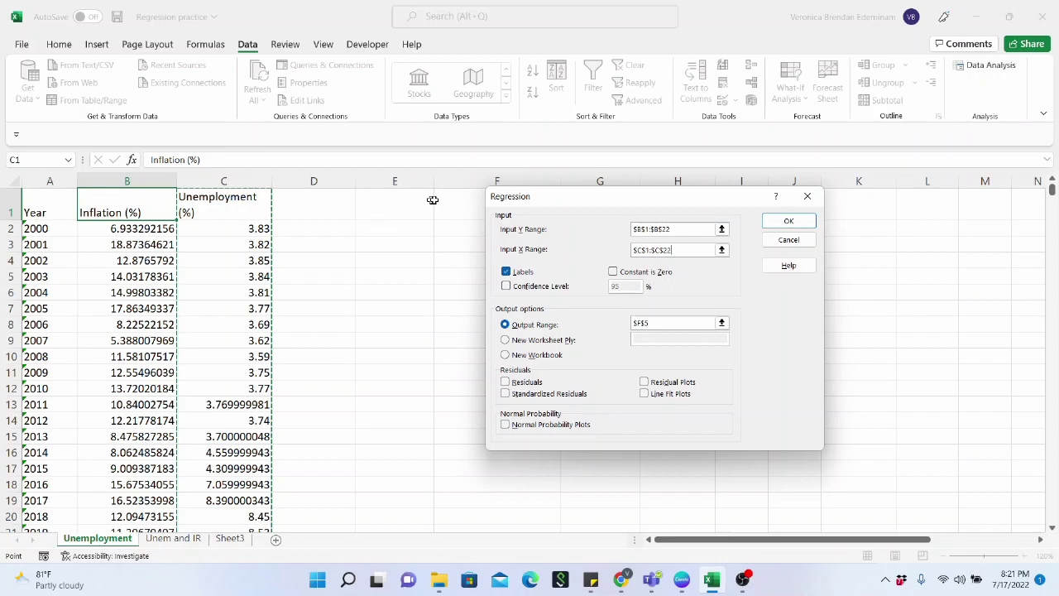
Direct the regression output to the output range $F$5 on the current sheet and run the regression.
{"action": "left_click", "coordinate": [503, 341]}
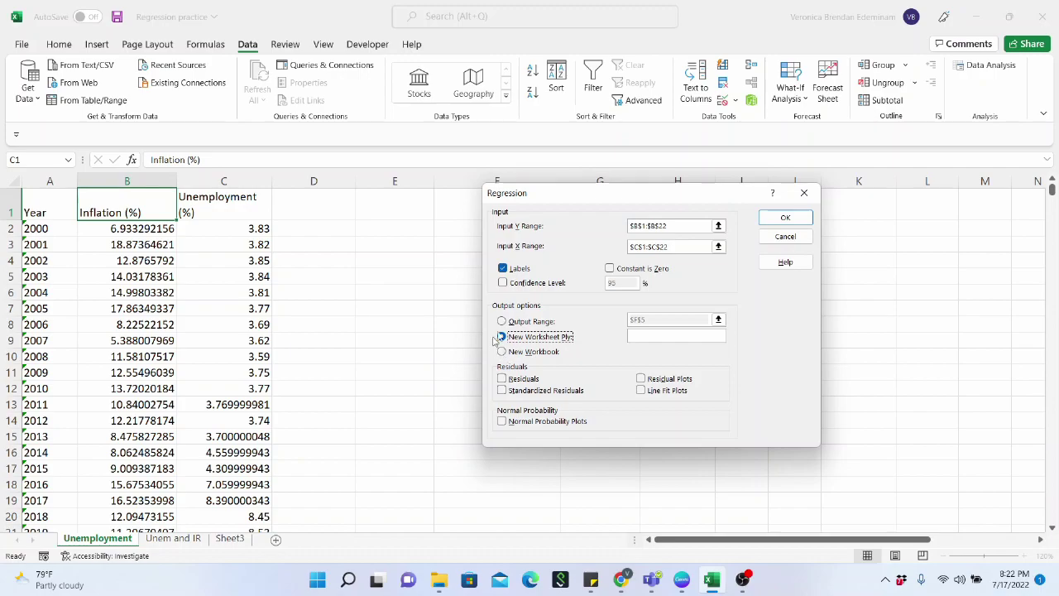
{"action": "left_click", "coordinate": [504, 322]}
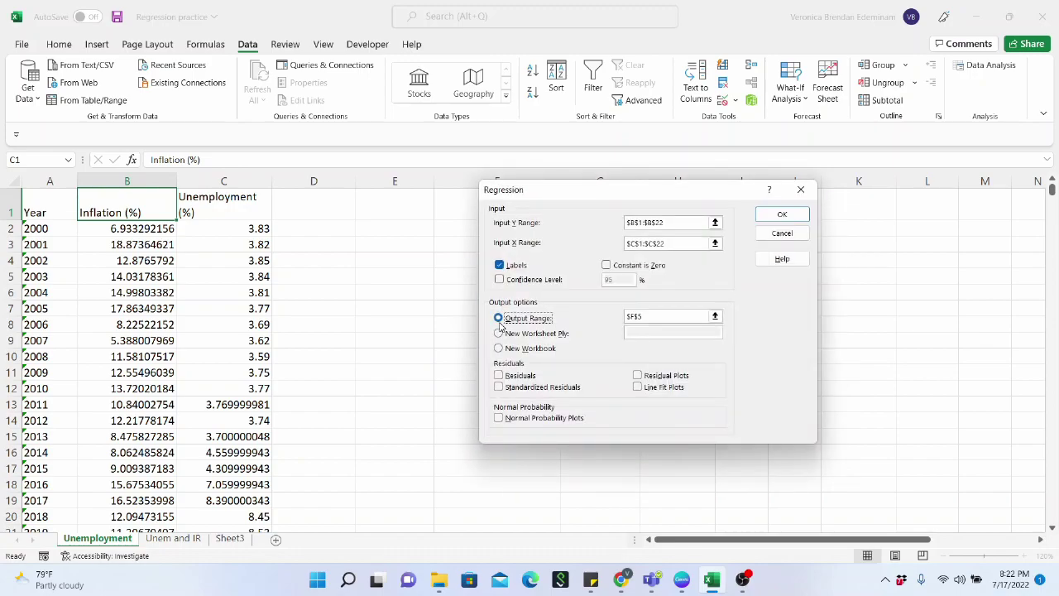
{"action": "left_click_drag", "start_coordinate": [632, 199], "coordinate": [210, 260]}
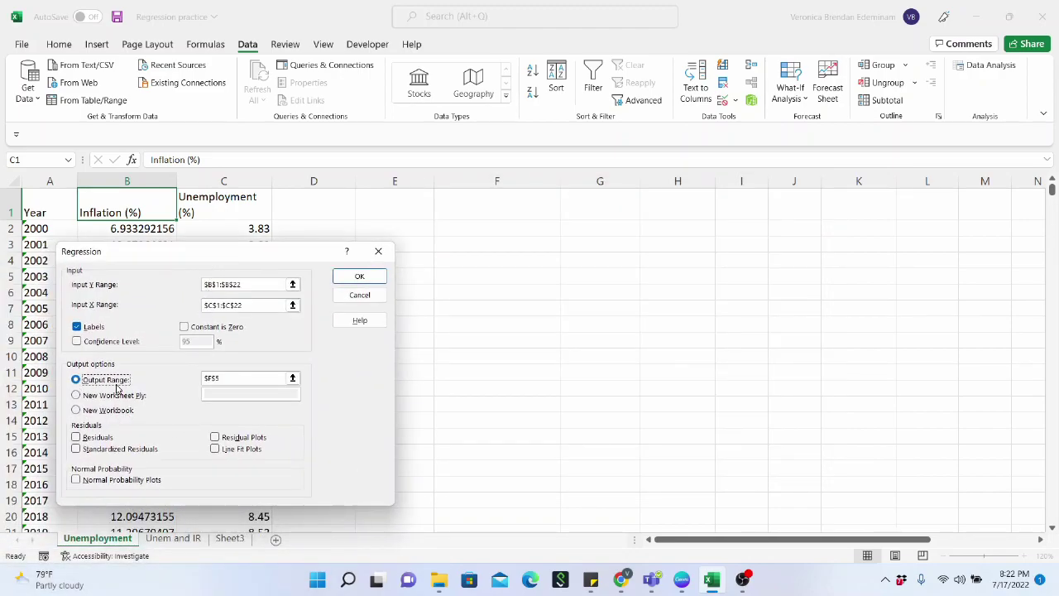
{"action": "left_click", "coordinate": [225, 378]}
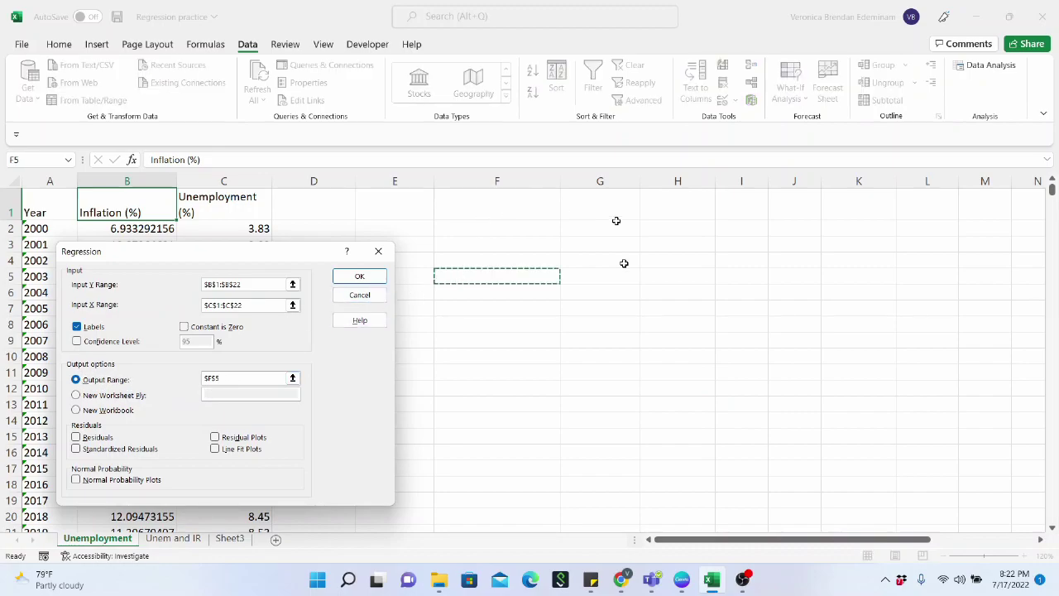
{"action": "left_click", "coordinate": [350, 281]}
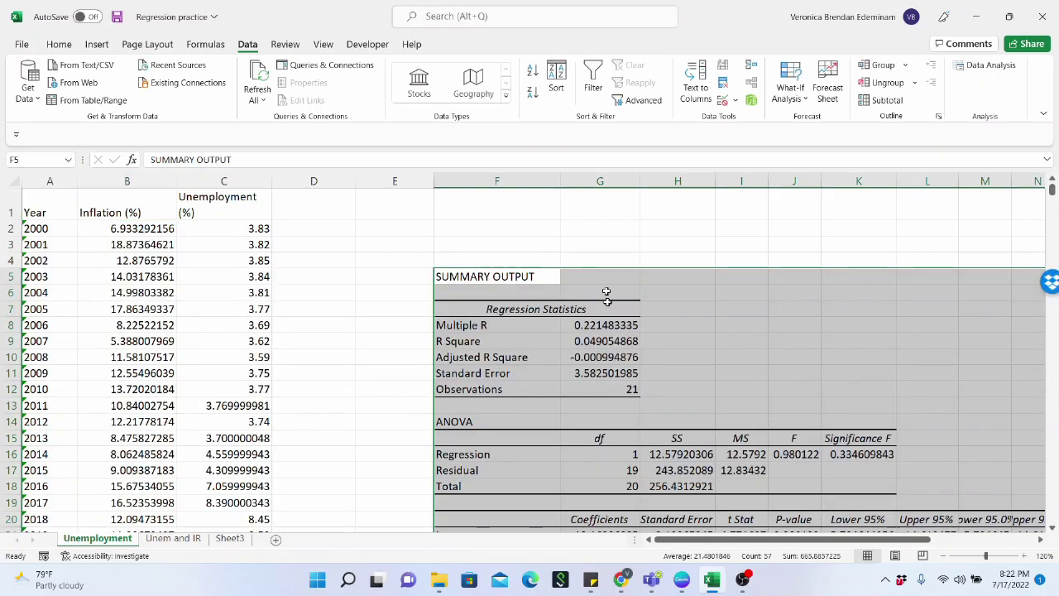
Move the whole regression summary output so that it starts in cell E2.
{"action": "scroll", "coordinate": [597, 387], "scroll_direction": "down", "scroll_amount": 4}
{"action": "scroll", "coordinate": [596, 387], "scroll_direction": "up", "scroll_amount": 4}
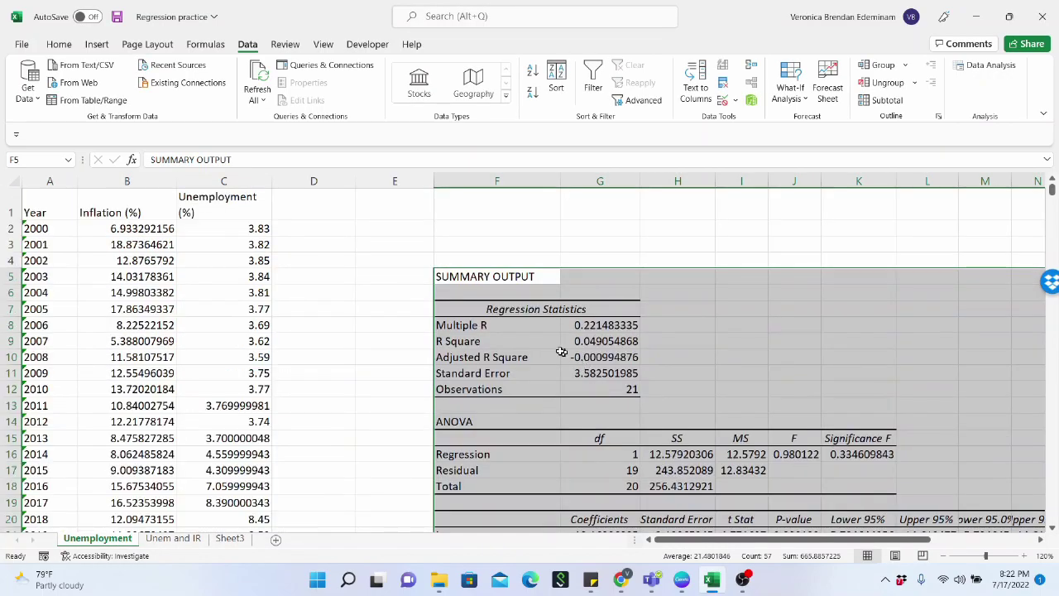
{"action": "scroll", "coordinate": [559, 351], "scroll_direction": "down", "scroll_amount": 2}
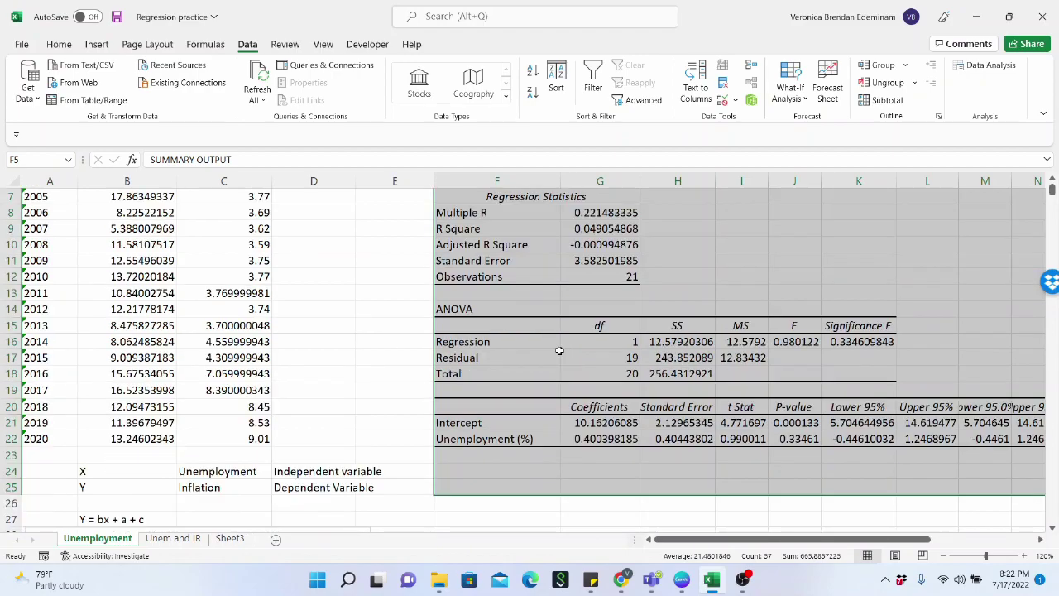
{"action": "scroll", "coordinate": [556, 349], "scroll_direction": "up", "scroll_amount": 2}
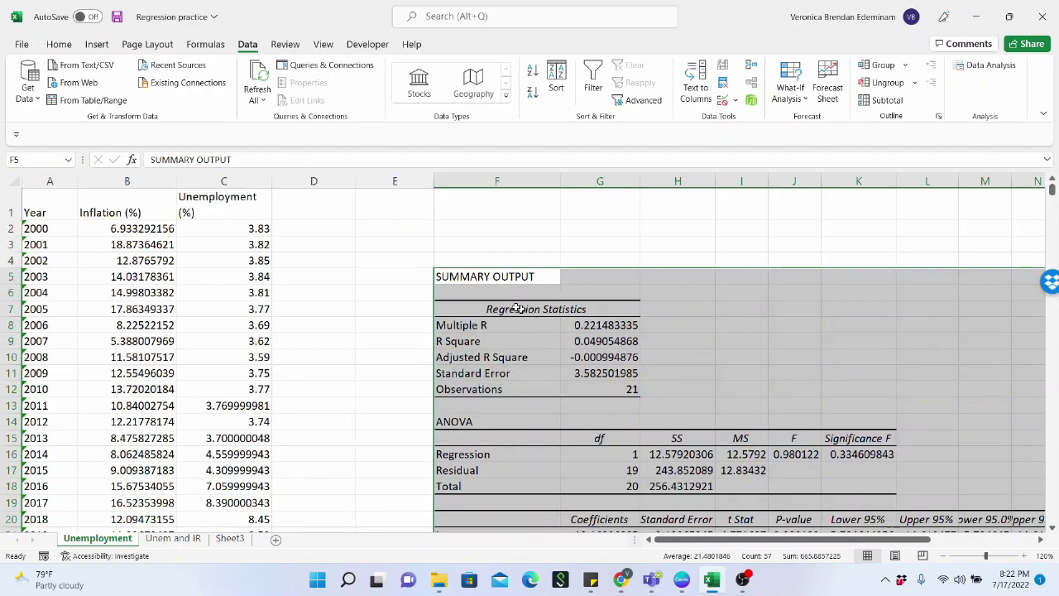
{"action": "left_click_drag", "start_coordinate": [466, 271], "coordinate": [405, 229]}
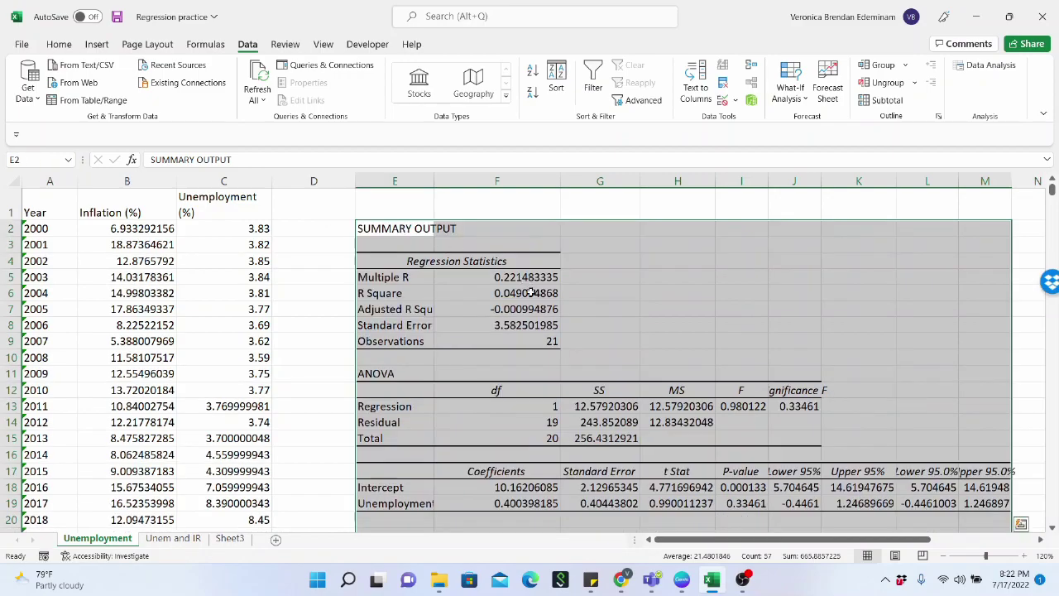
Widen columns E and J to fit the Adjusted R Square and Significance F labels in the regression output.
{"action": "scroll", "coordinate": [521, 341], "scroll_direction": "down", "scroll_amount": 2}
{"action": "scroll", "coordinate": [515, 342], "scroll_direction": "up", "scroll_amount": 2}
{"action": "left_click_drag", "start_coordinate": [434, 184], "coordinate": [451, 184]}
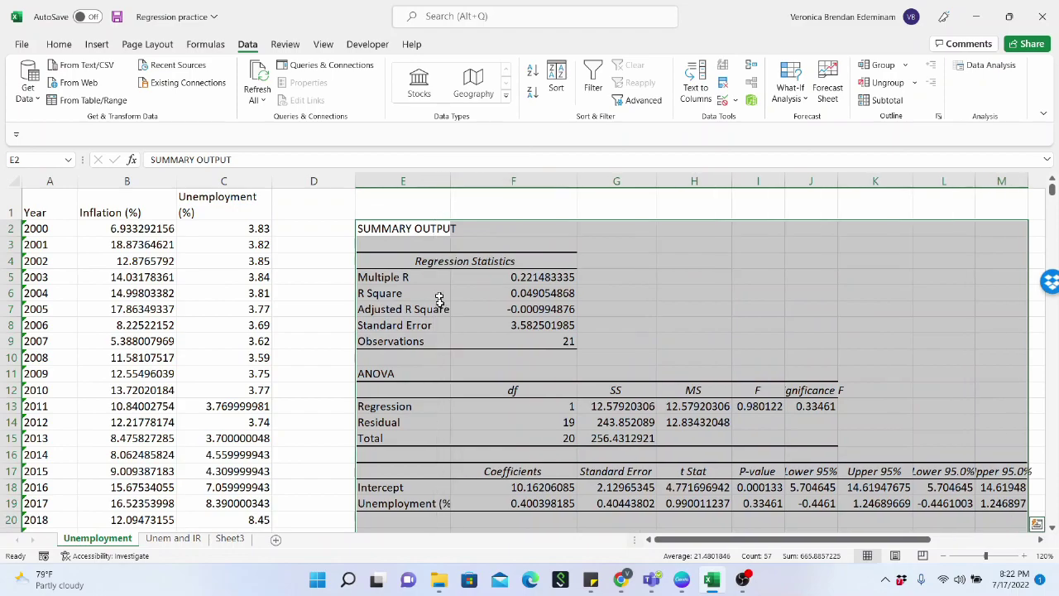
{"action": "scroll", "coordinate": [442, 330], "scroll_direction": "down", "scroll_amount": 1}
{"action": "scroll", "coordinate": [442, 330], "scroll_direction": "down", "scroll_amount": 2}
{"action": "scroll", "coordinate": [442, 330], "scroll_direction": "up", "scroll_amount": 2}
{"action": "left_click", "coordinate": [438, 309]}
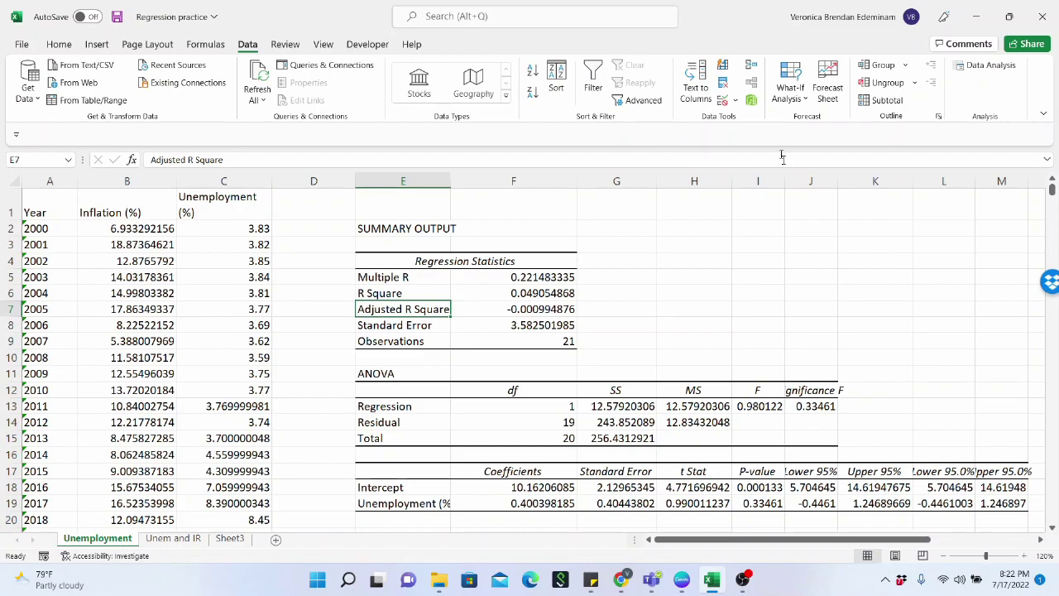
{"action": "left_click_drag", "start_coordinate": [834, 183], "coordinate": [858, 183]}
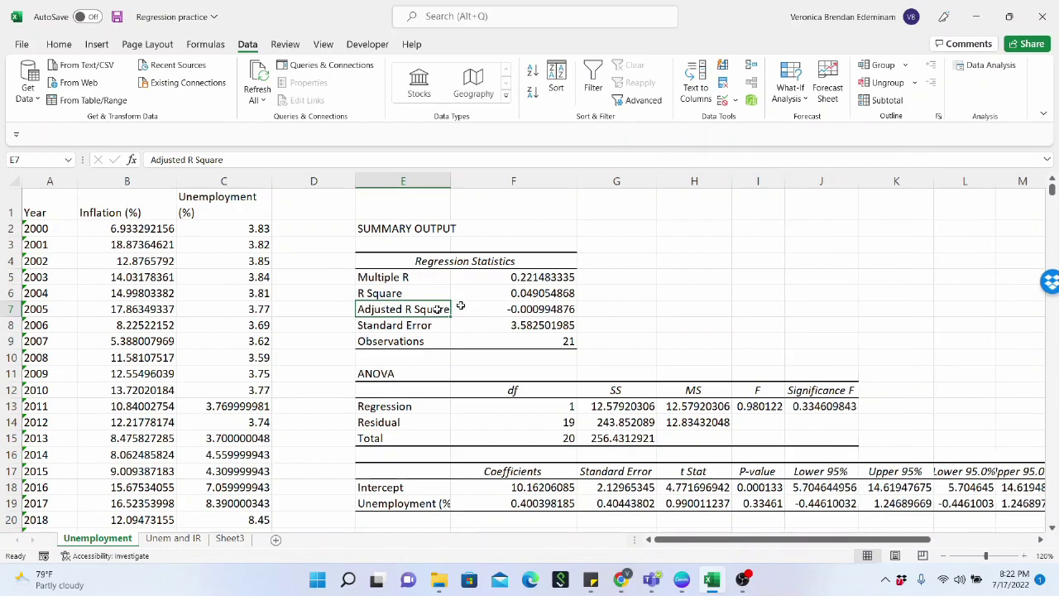
Review the regression statistics, the ANOVA table and the coefficients table of the summary output.
{"action": "left_click_drag", "start_coordinate": [379, 264], "coordinate": [496, 343]}
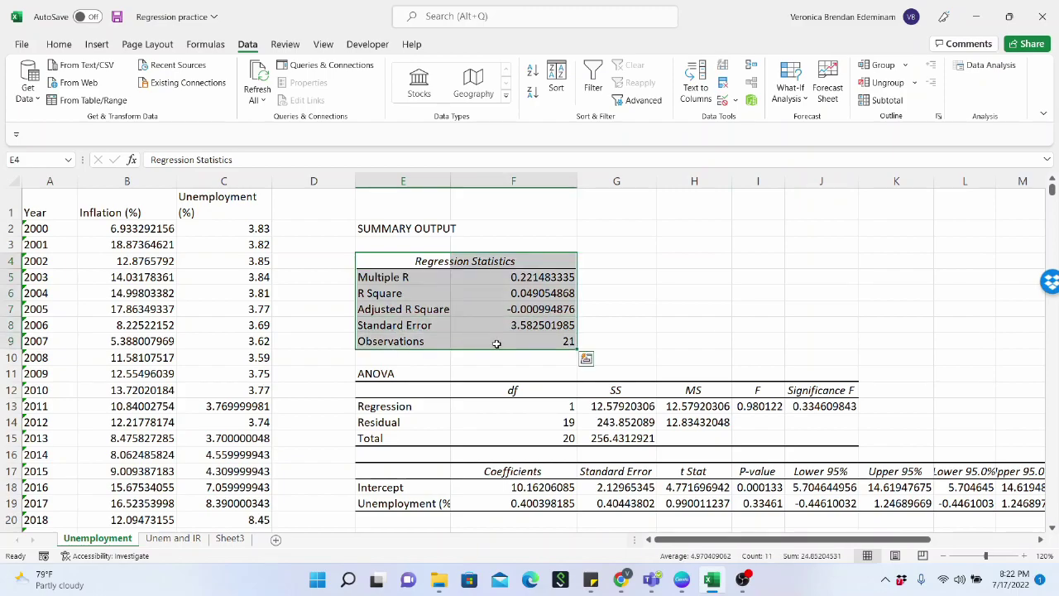
{"action": "left_click_drag", "start_coordinate": [374, 374], "coordinate": [693, 429]}
{"action": "left_click_drag", "start_coordinate": [405, 476], "coordinate": [976, 500]}
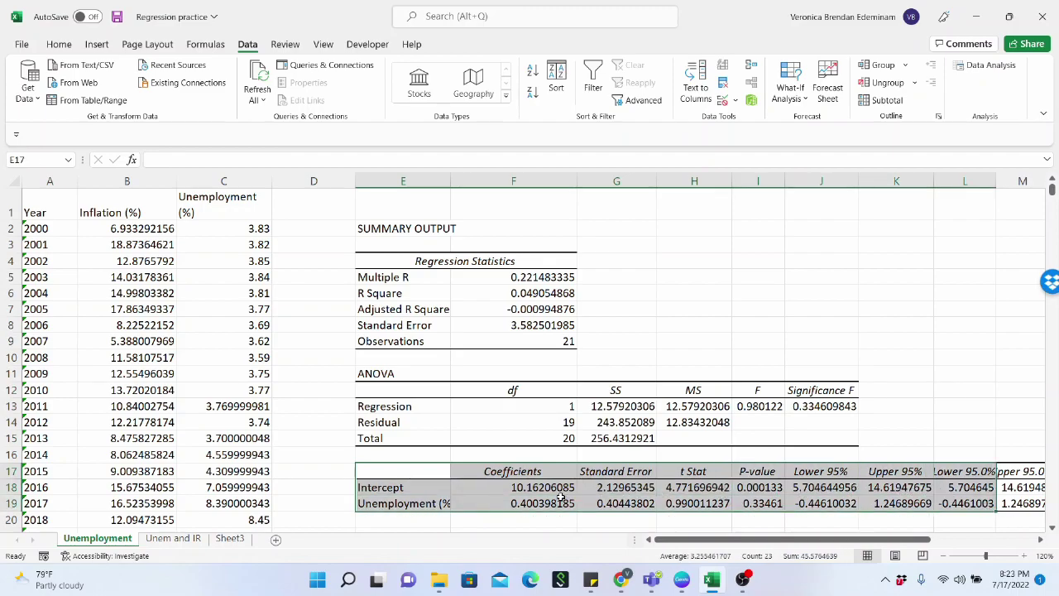
{"action": "mouse_move", "coordinate": [18, 584]}
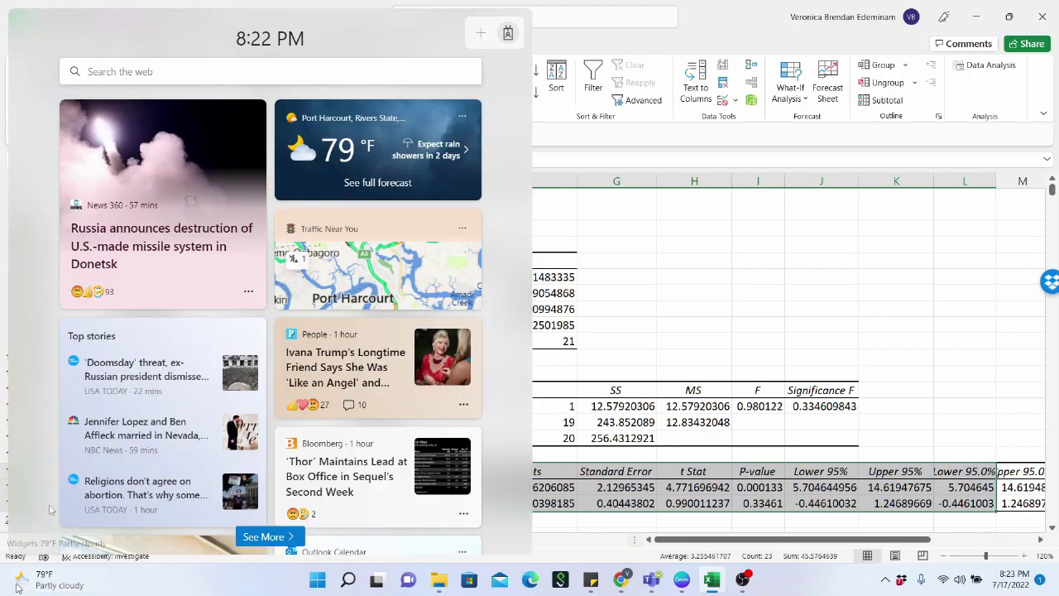
{"action": "left_click", "coordinate": [692, 305]}
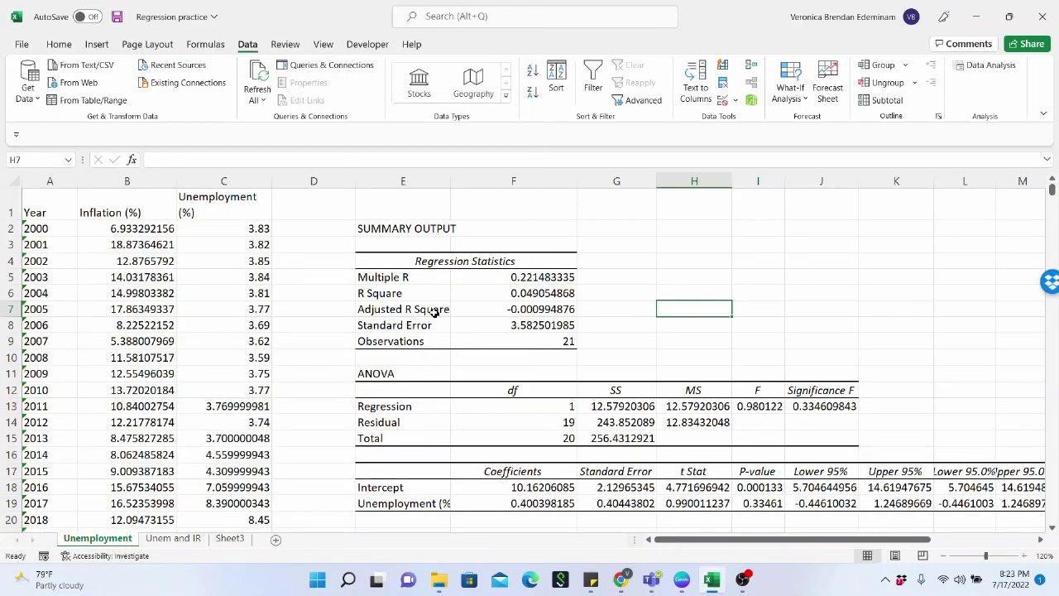
{"action": "left_click", "coordinate": [394, 231]}
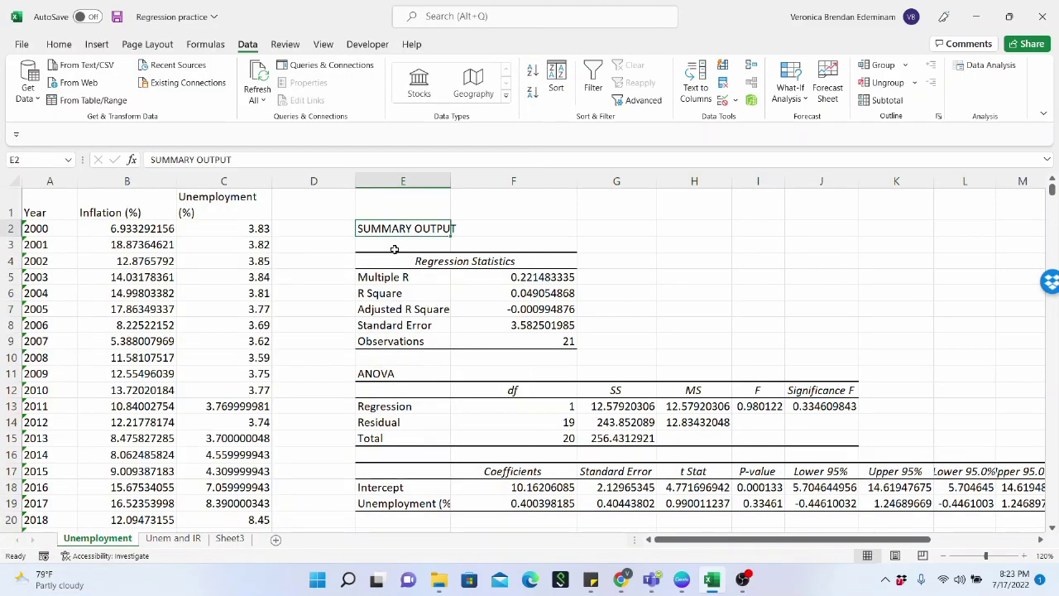
{"action": "left_click_drag", "start_coordinate": [393, 264], "coordinate": [558, 342]}
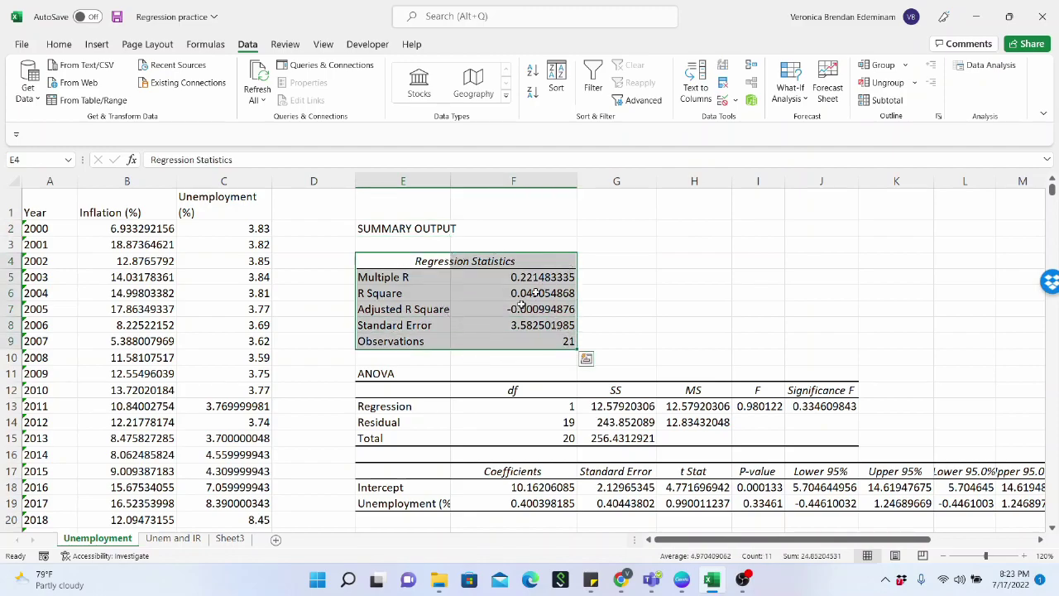
{"action": "left_click", "coordinate": [352, 402]}
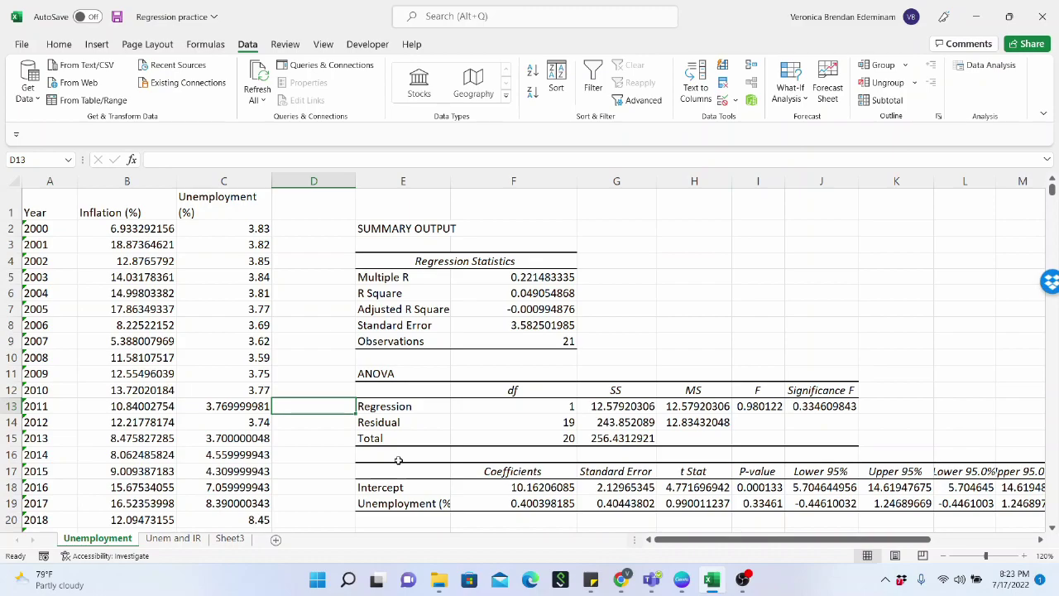
Examine the Multiple R and R Square values in F5 and F6 and compare them with the scatter chart's trendline.
{"action": "left_click", "coordinate": [429, 282]}
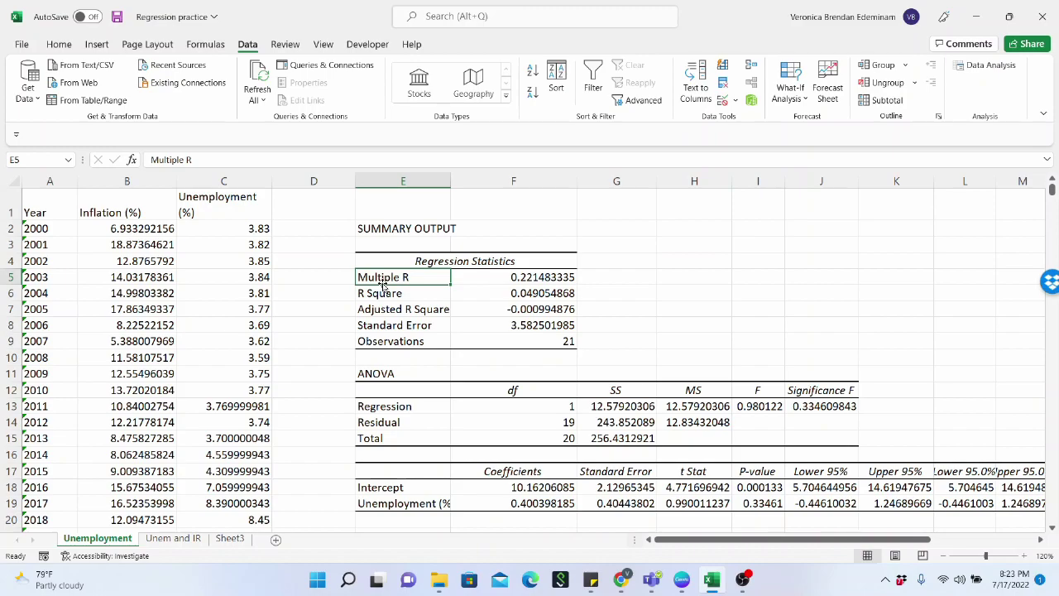
{"action": "left_click", "coordinate": [490, 279]}
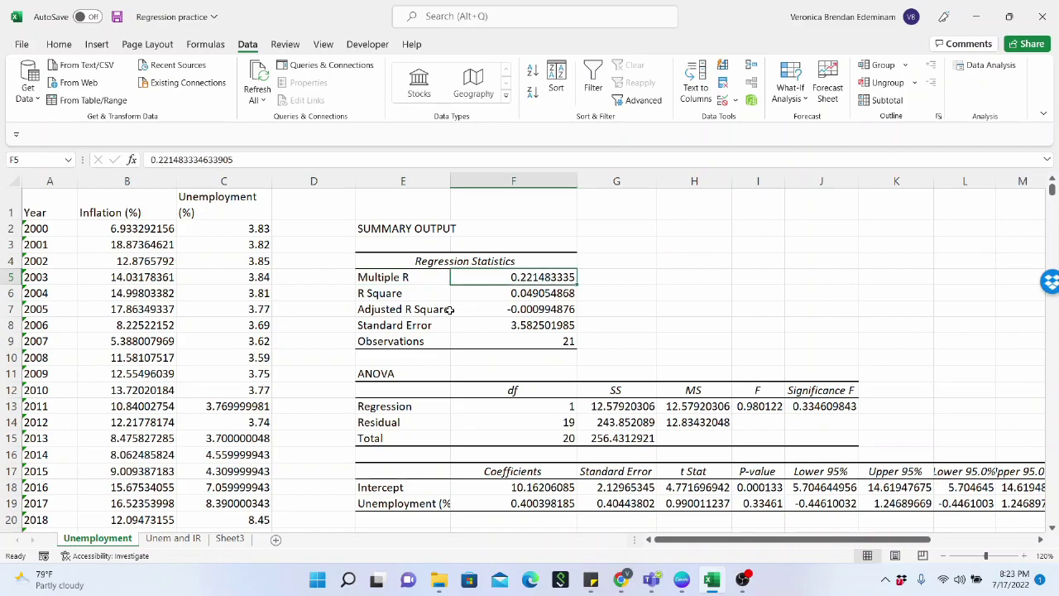
{"action": "scroll", "coordinate": [234, 344], "scroll_direction": "down", "scroll_amount": 7}
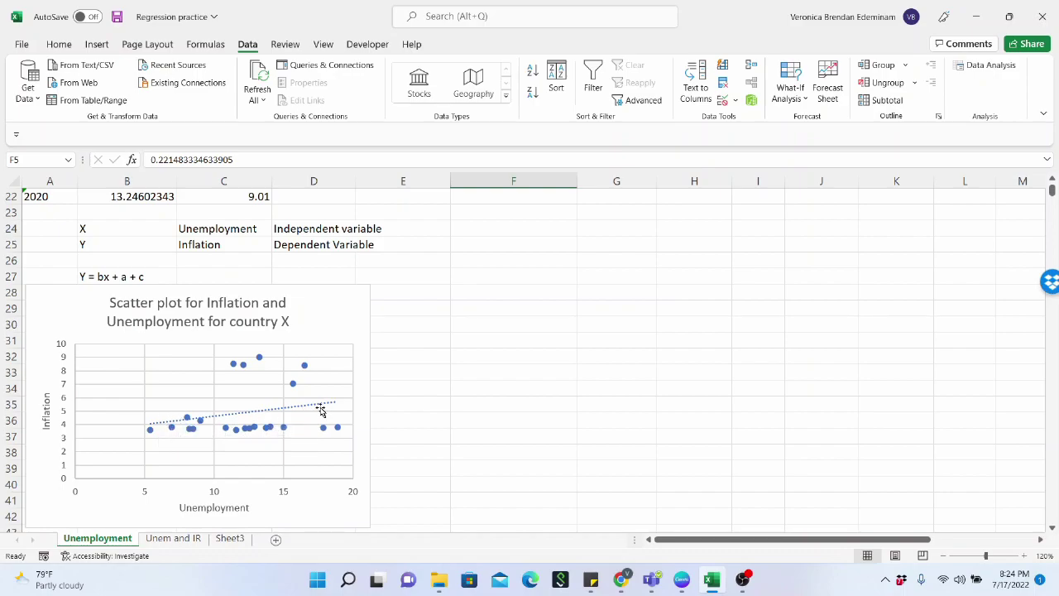
{"action": "scroll", "coordinate": [320, 409], "scroll_direction": "up", "scroll_amount": 7}
{"action": "left_click", "coordinate": [532, 296]}
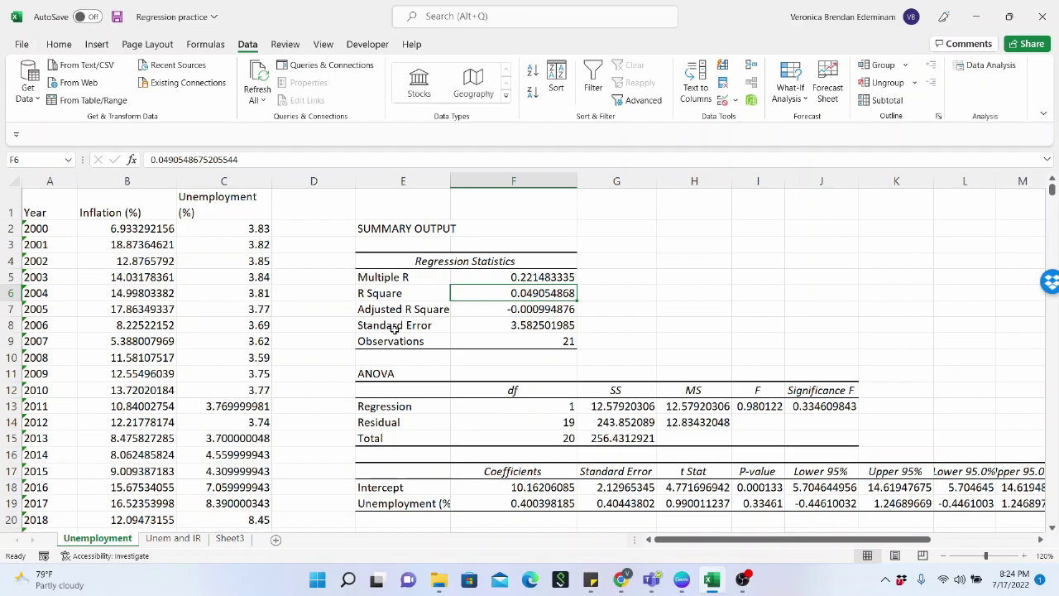
Check the Multiple R and R Square results in turn against how closely the scatter chart's points follow the trendline.
{"action": "left_click", "coordinate": [518, 281]}
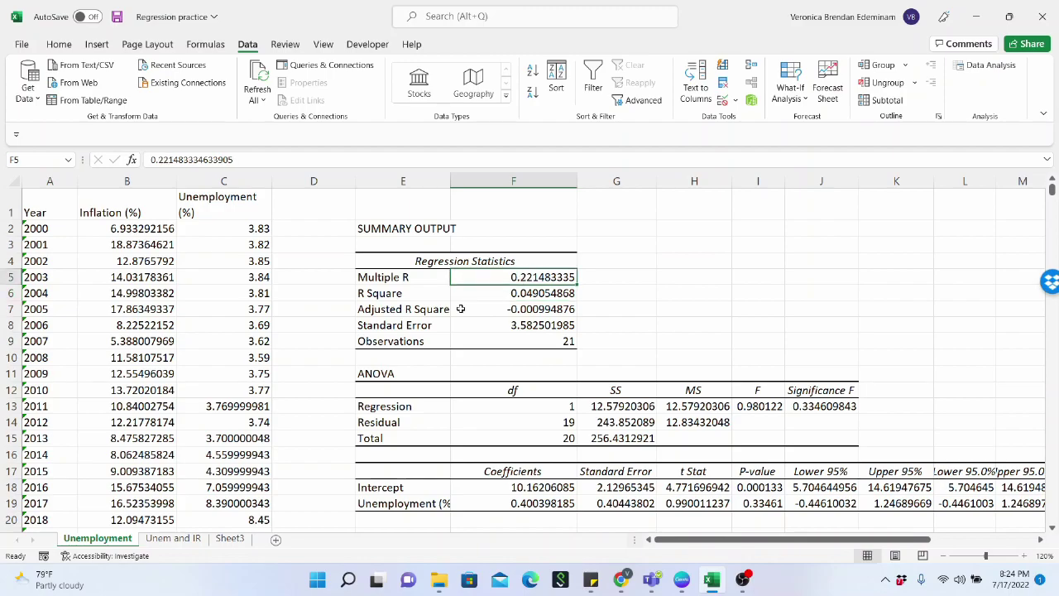
{"action": "scroll", "coordinate": [446, 314], "scroll_direction": "down", "scroll_amount": 3}
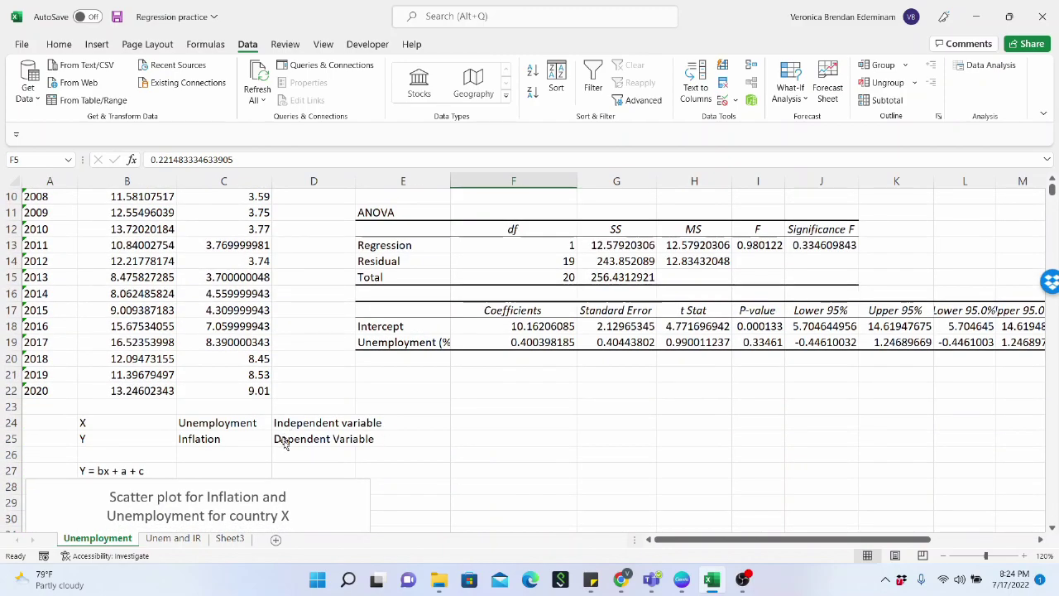
{"action": "scroll", "coordinate": [283, 442], "scroll_direction": "down", "scroll_amount": 3}
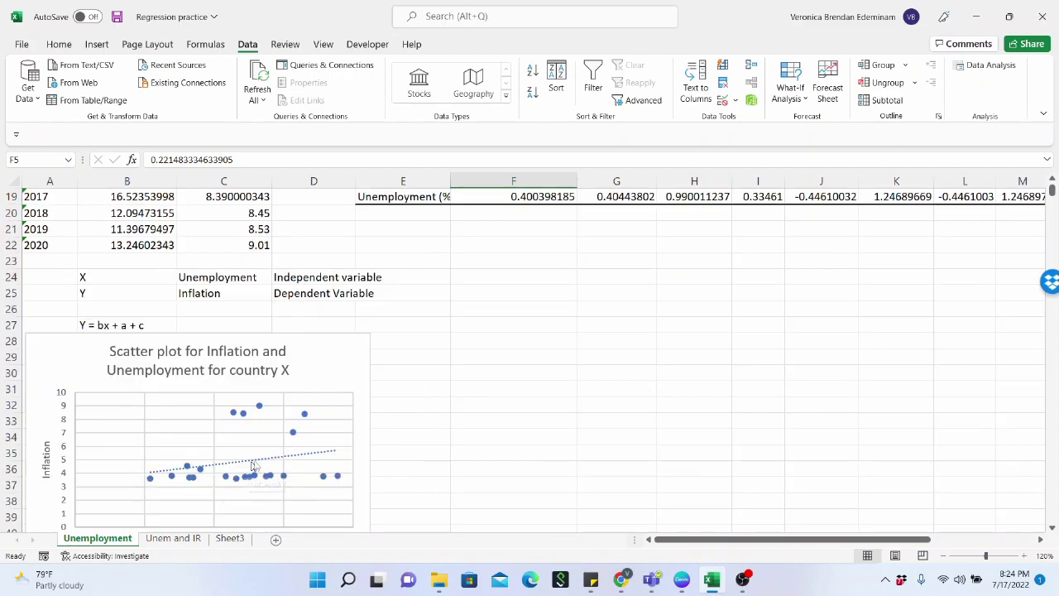
{"action": "scroll", "coordinate": [352, 428], "scroll_direction": "up", "scroll_amount": 6}
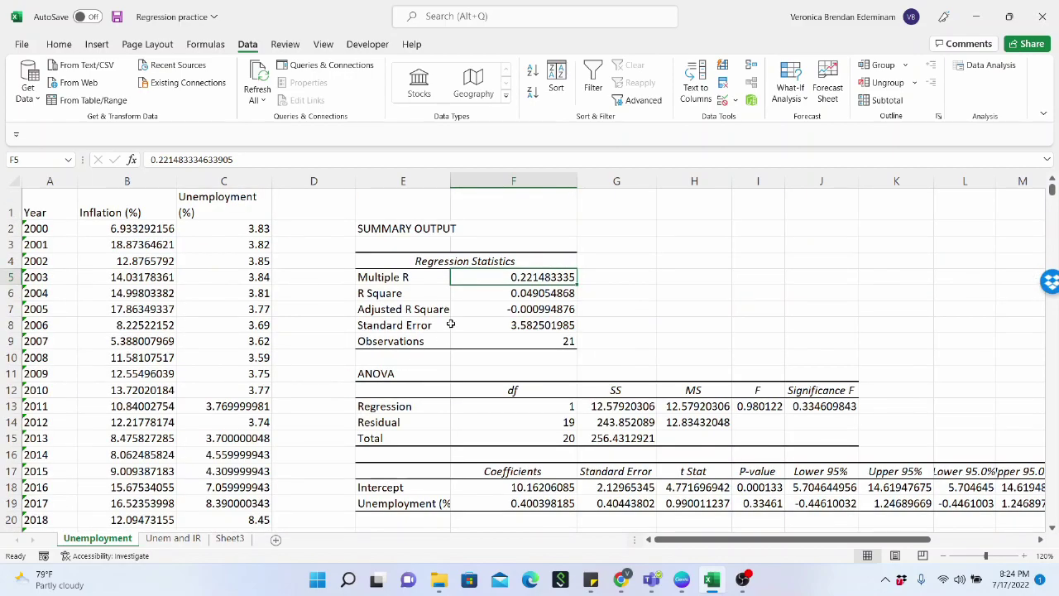
{"action": "left_click", "coordinate": [491, 299]}
{"action": "scroll", "coordinate": [491, 299], "scroll_direction": "down", "scroll_amount": 7}
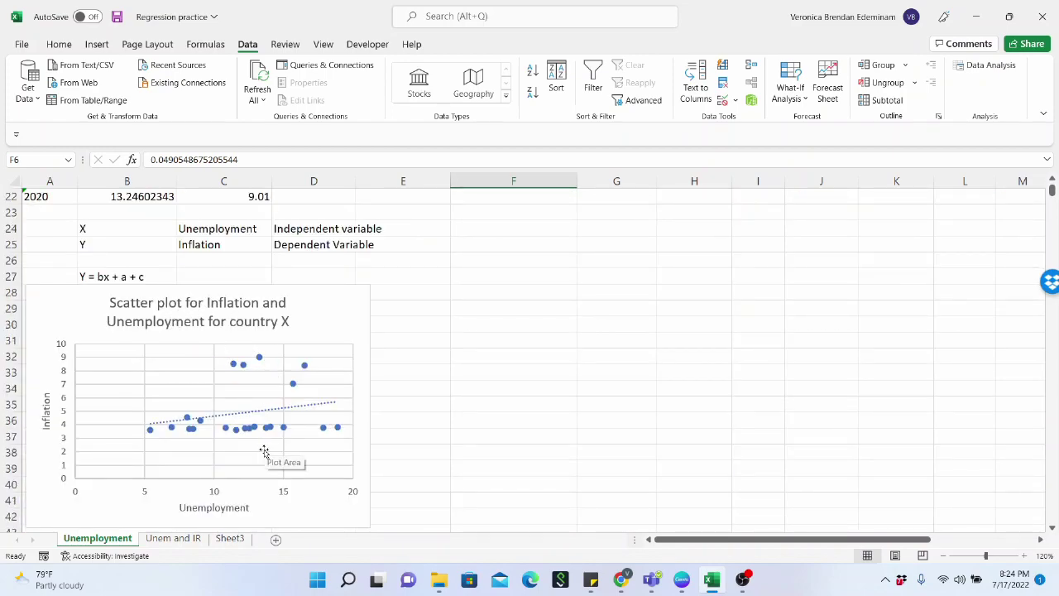
{"action": "mouse_move", "coordinate": [266, 435]}
{"action": "scroll", "coordinate": [266, 435], "scroll_direction": "up", "scroll_amount": 7}
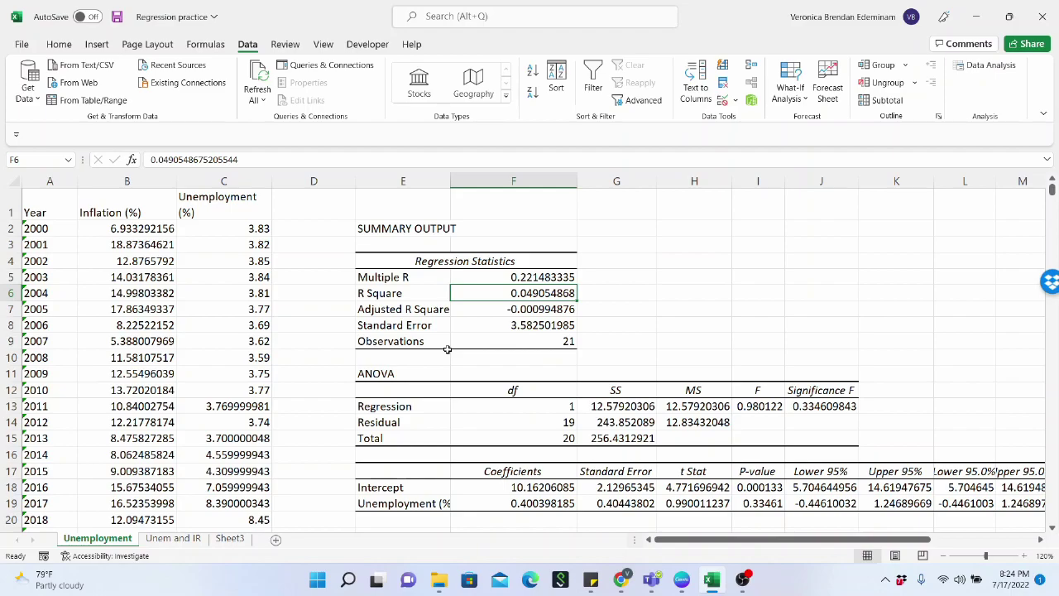
{"action": "left_click", "coordinate": [408, 293]}
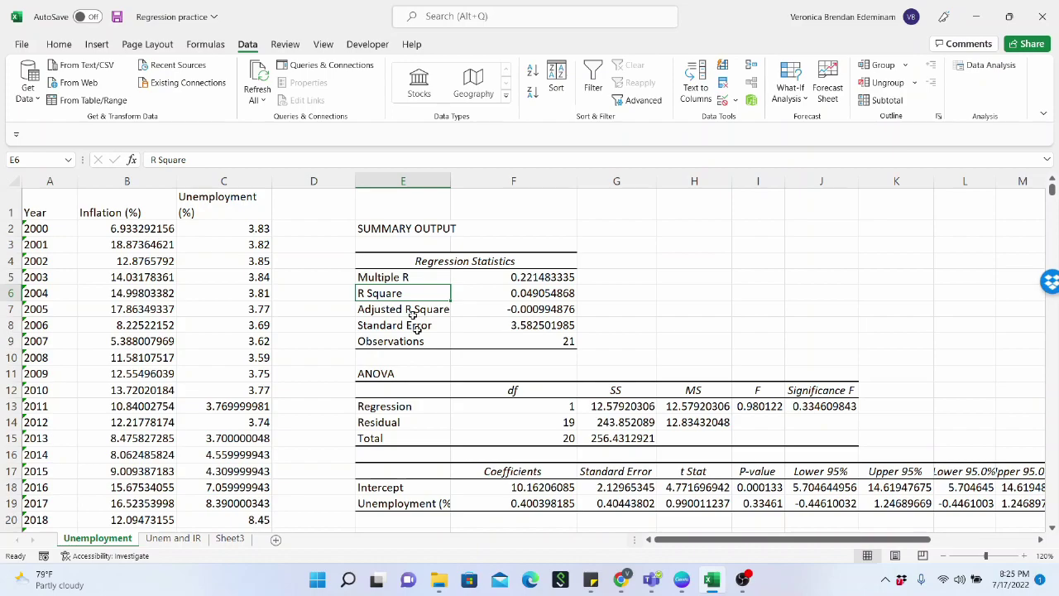
{"action": "scroll", "coordinate": [347, 331], "scroll_direction": "down", "scroll_amount": 5}
{"action": "scroll", "coordinate": [199, 493], "scroll_direction": "down", "scroll_amount": 1}
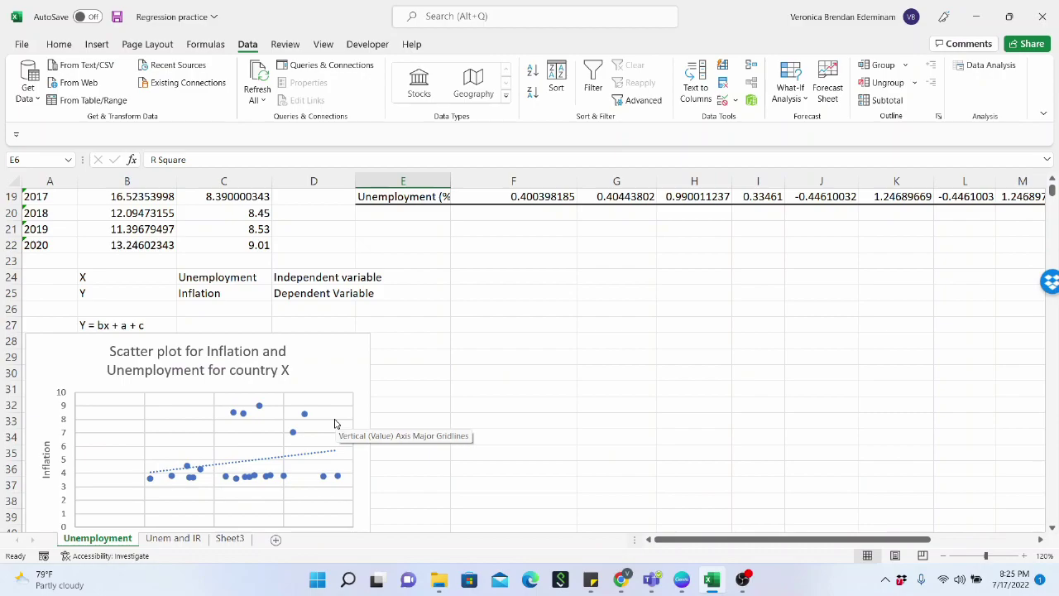
{"action": "scroll", "coordinate": [335, 424], "scroll_direction": "up", "scroll_amount": 6}
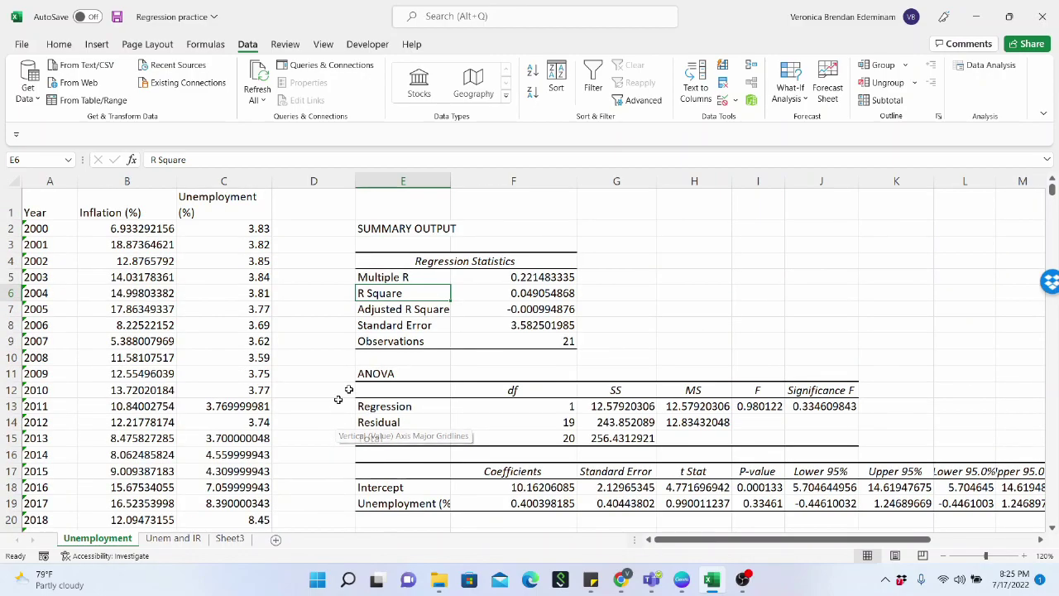
{"action": "left_click", "coordinate": [501, 290]}
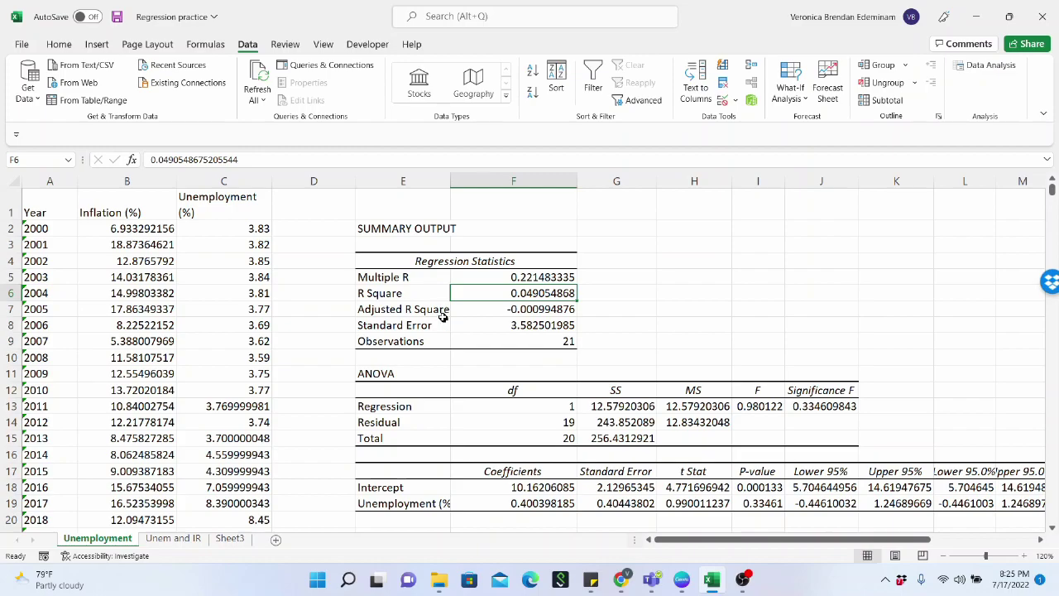
Examine the Adjusted R Square, Standard Error and Observations entries of the regression statistics.
{"action": "left_click", "coordinate": [441, 312]}
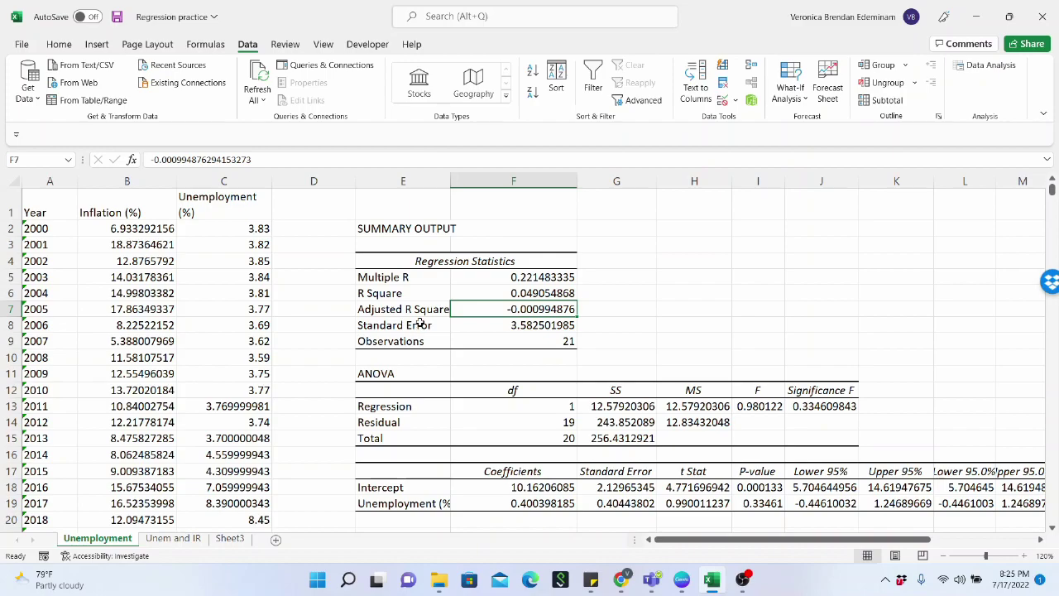
{"action": "left_click", "coordinate": [421, 324]}
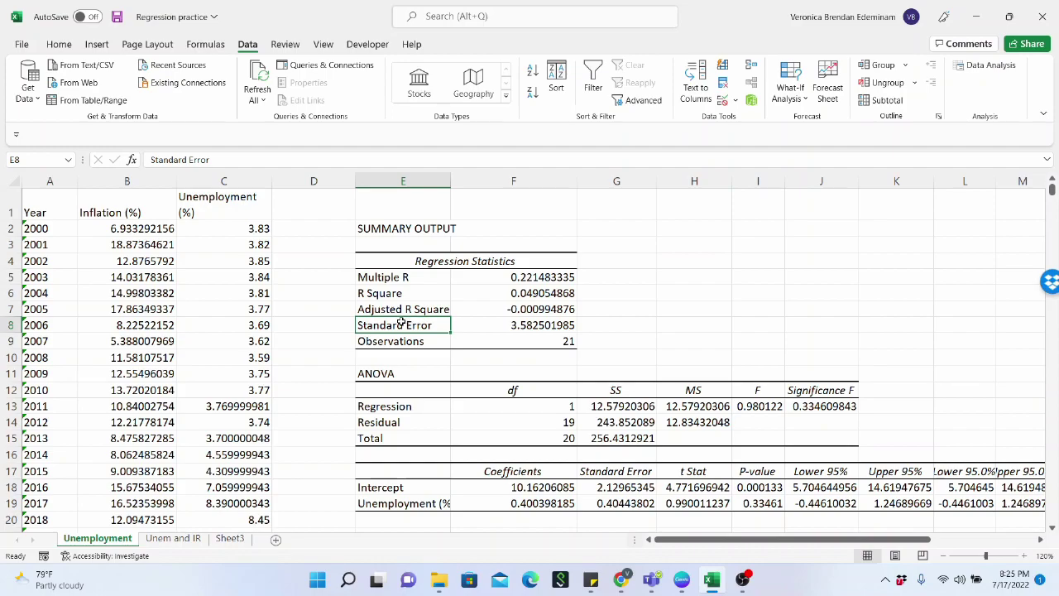
{"action": "left_click", "coordinate": [405, 342]}
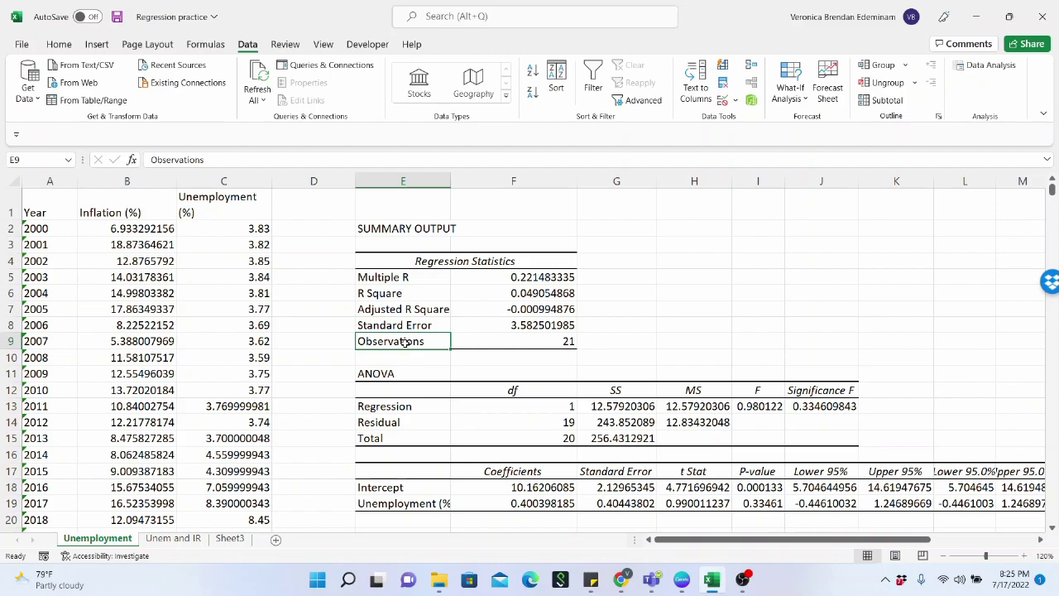
{"action": "left_click", "coordinate": [501, 340]}
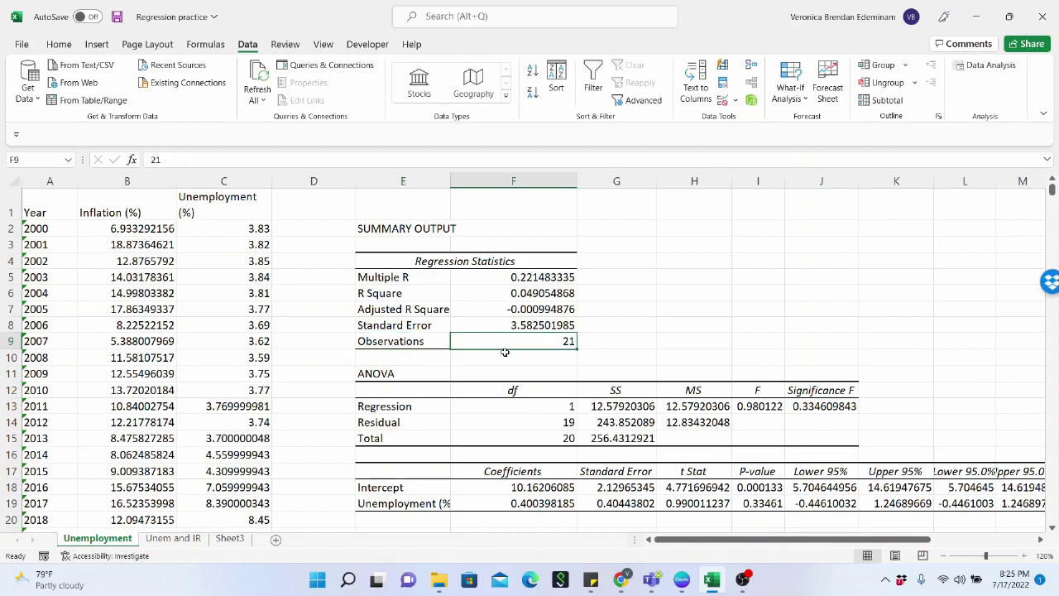
Count the inflation values with =COUNT(B2:B22) in D5 to check the number of observations, and clear the cell again.
{"action": "left_click_drag", "start_coordinate": [159, 236], "coordinate": [165, 520]}
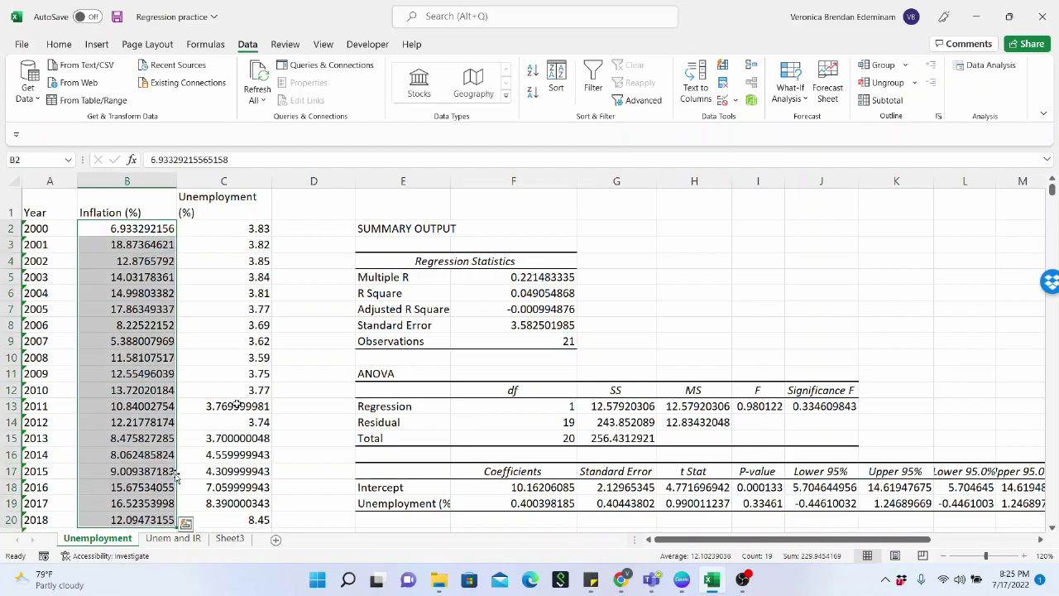
{"action": "left_click", "coordinate": [316, 277]}
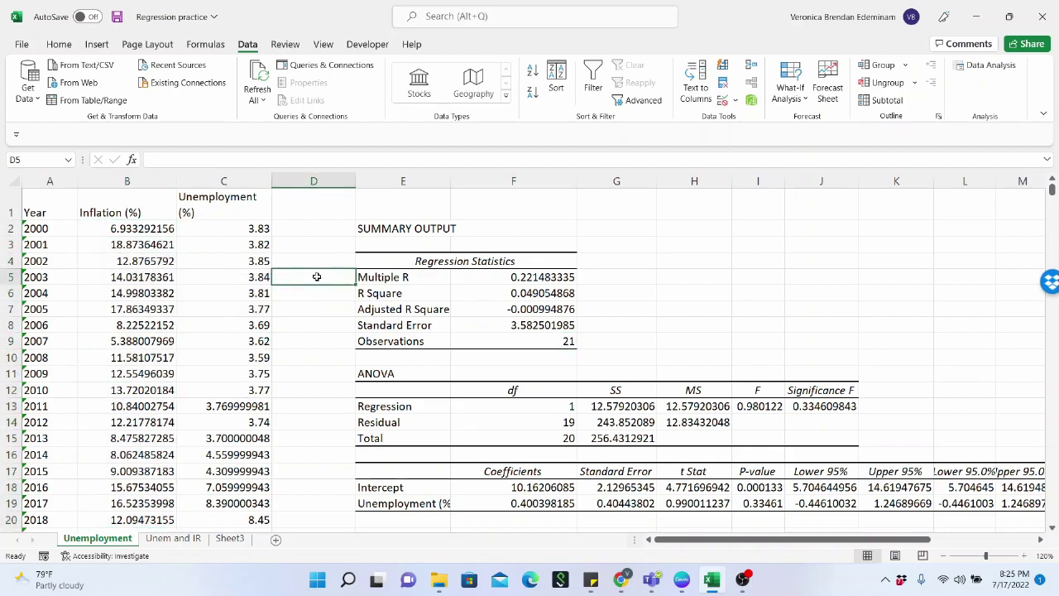
{"action": "type", "text": "=count("}
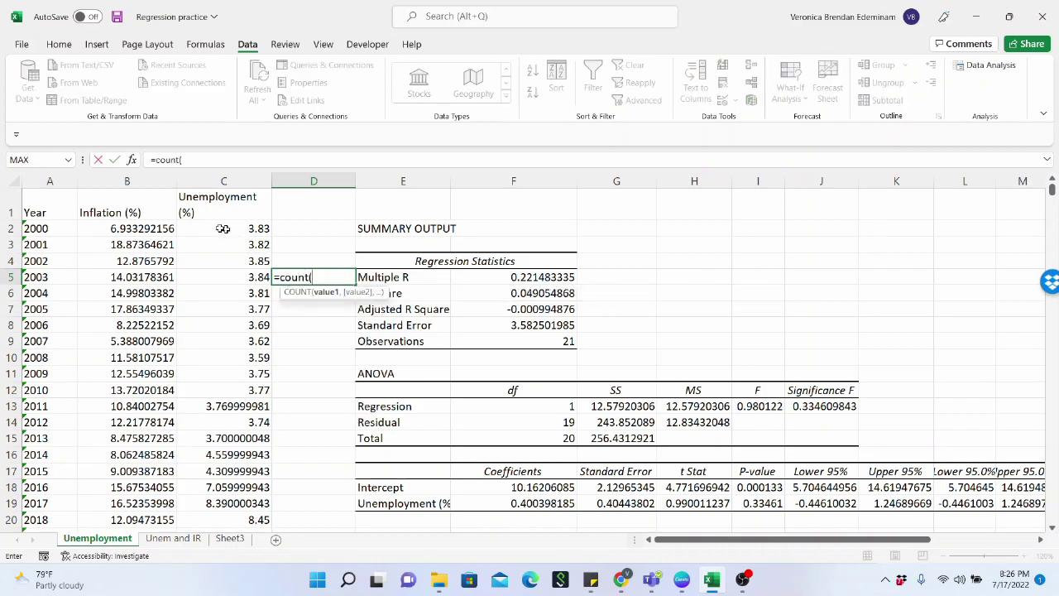
{"action": "left_click", "coordinate": [164, 228]}
{"action": "left_click_drag", "start_coordinate": [164, 228], "coordinate": [142, 505]}
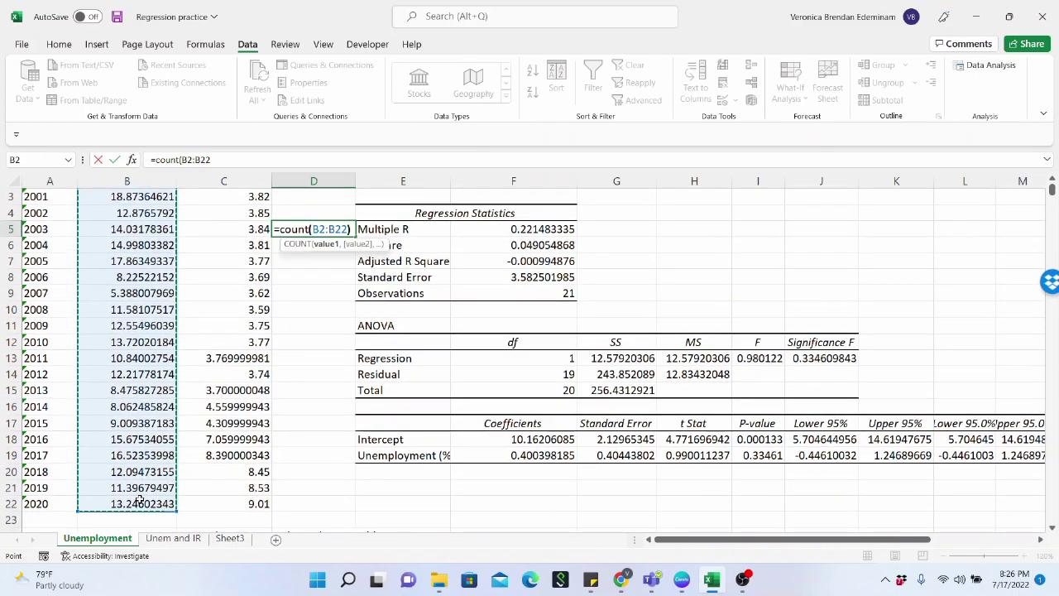
{"action": "key", "text": "Return"}
{"action": "scroll", "coordinate": [225, 439], "scroll_direction": "up", "scroll_amount": 1}
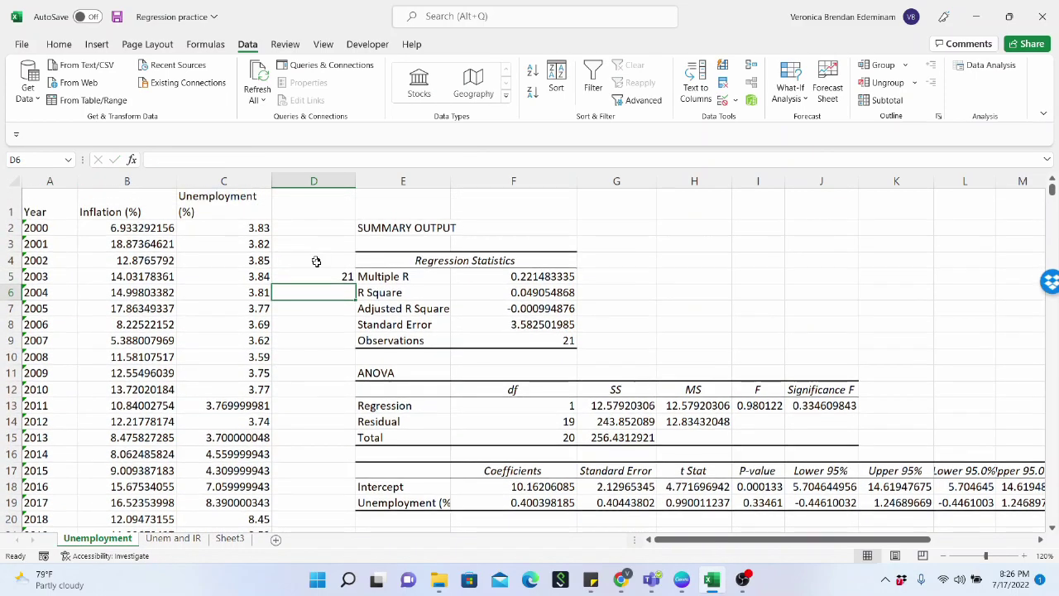
{"action": "left_click", "coordinate": [321, 278]}
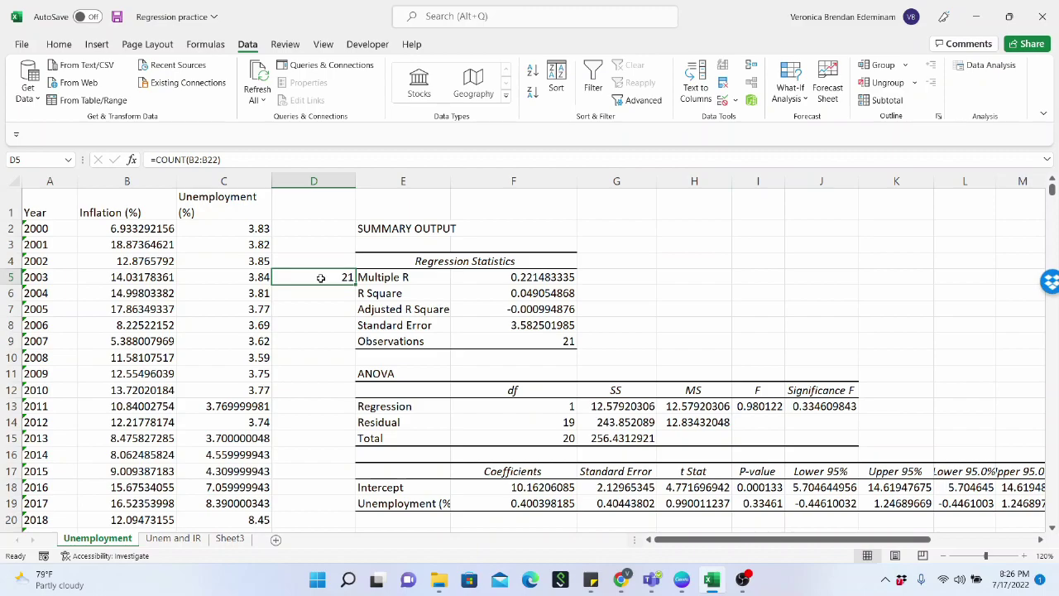
{"action": "key", "text": "Delete"}
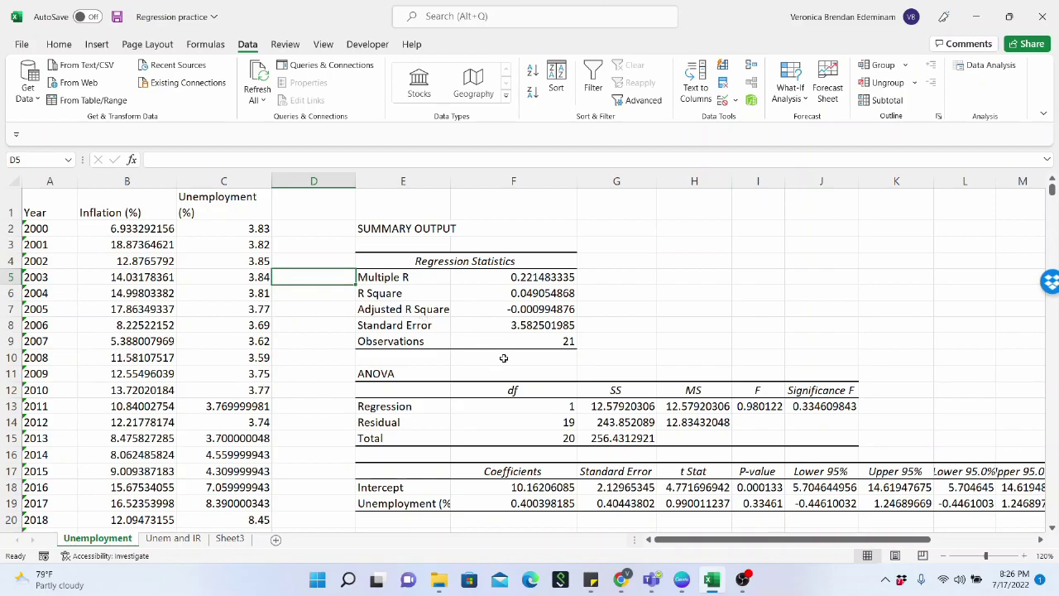
Examine the ANOVA table in E11:J15 and its Significance F value in J13.
{"action": "scroll", "coordinate": [503, 358], "scroll_direction": "down", "scroll_amount": 1}
{"action": "left_click_drag", "start_coordinate": [394, 311], "coordinate": [822, 368]}
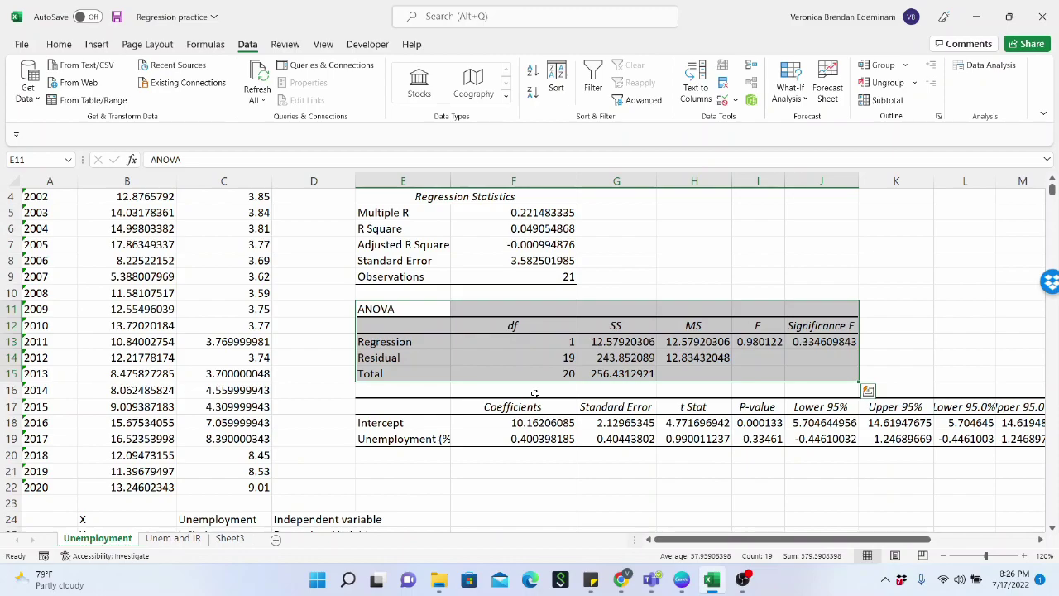
{"action": "left_click", "coordinate": [526, 387]}
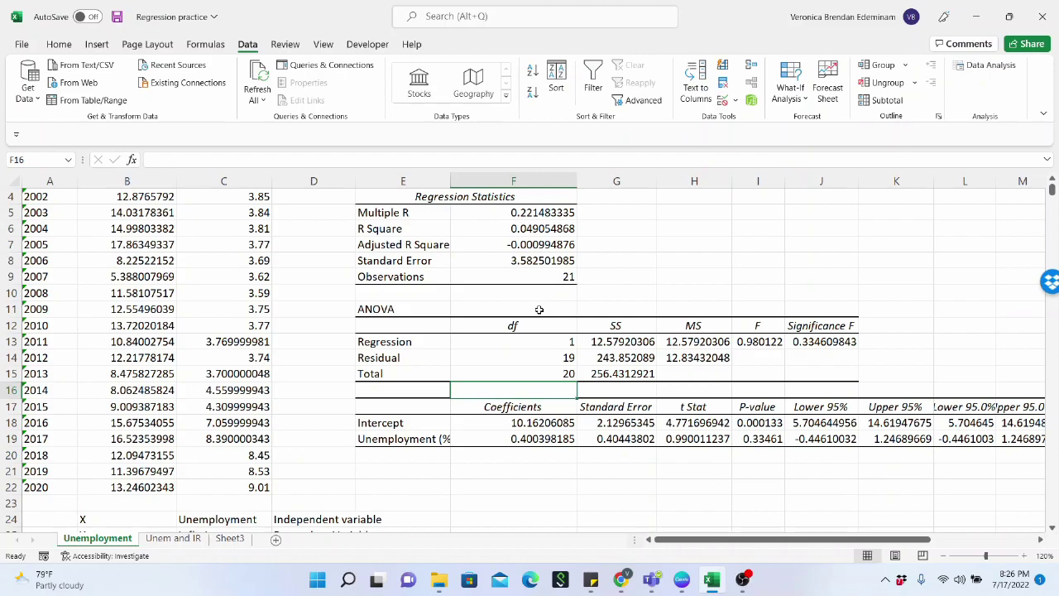
{"action": "left_click", "coordinate": [819, 342]}
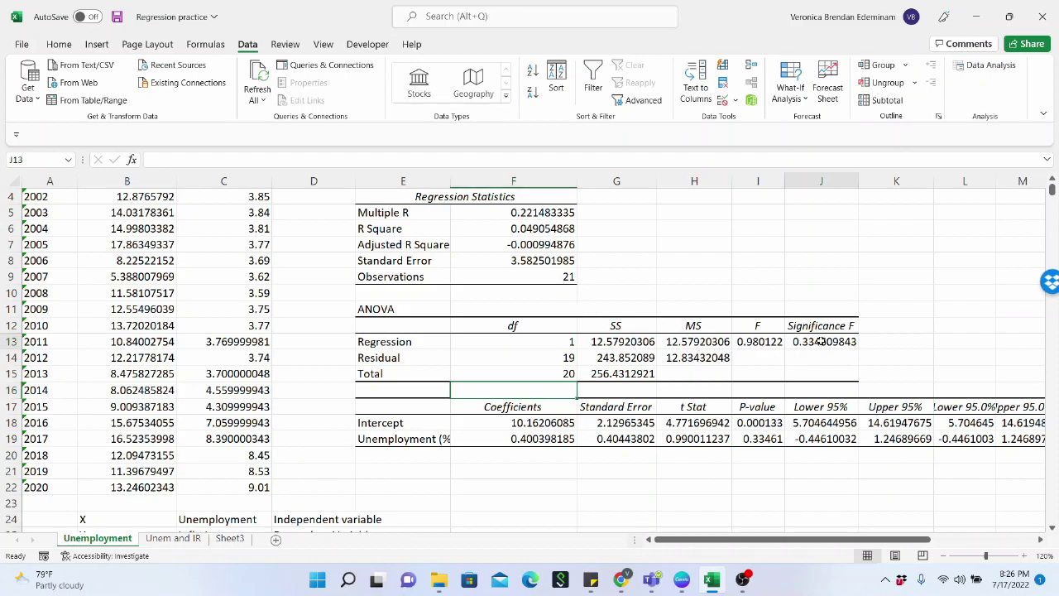
{"action": "left_click", "coordinate": [819, 327]}
{"action": "left_click_drag", "start_coordinate": [414, 309], "coordinate": [800, 373]}
{"action": "left_click", "coordinate": [827, 342]}
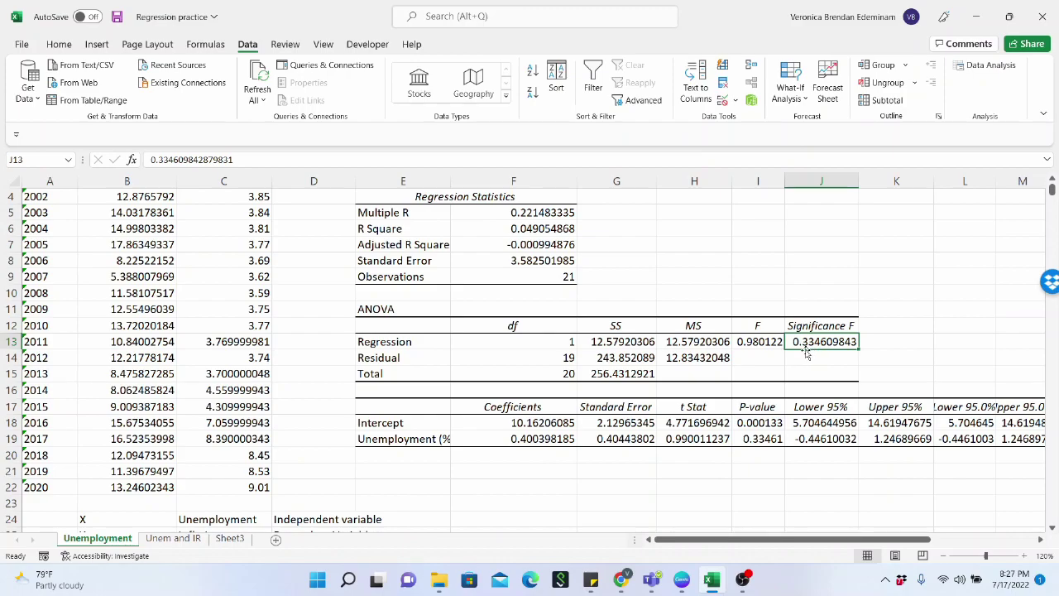
Examine the F, SS and MS entries of the ANOVA table and the regression, residual and total degrees of freedom.
{"action": "left_click", "coordinate": [763, 341]}
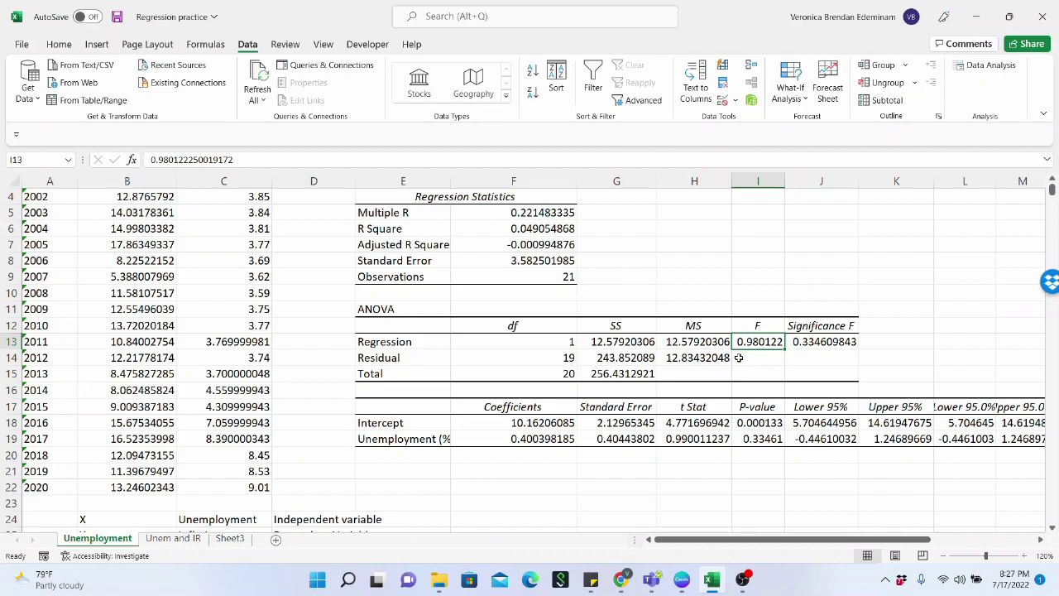
{"action": "left_click", "coordinate": [600, 325]}
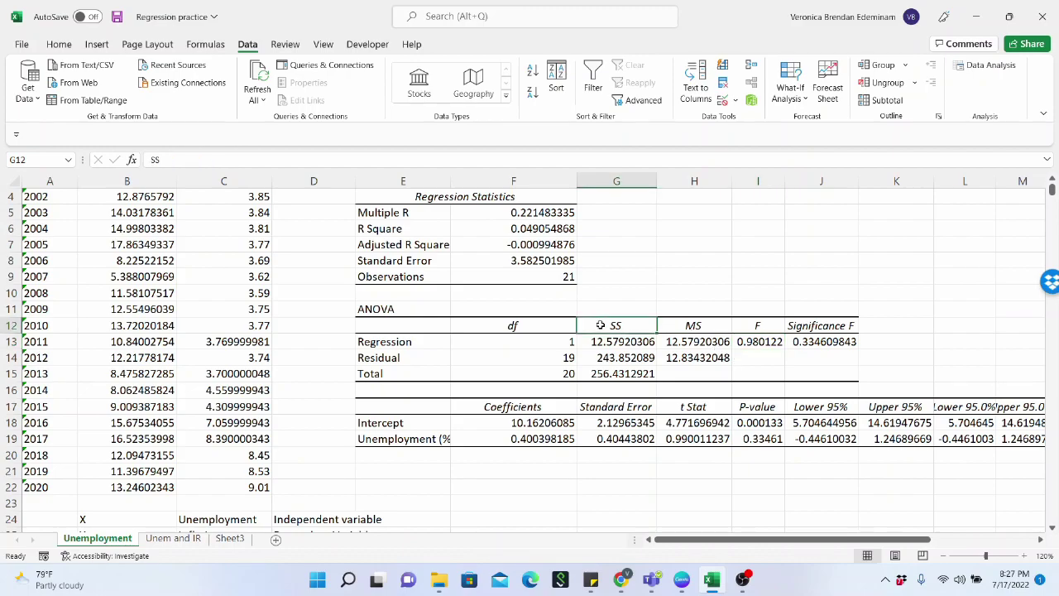
{"action": "left_click", "coordinate": [683, 327]}
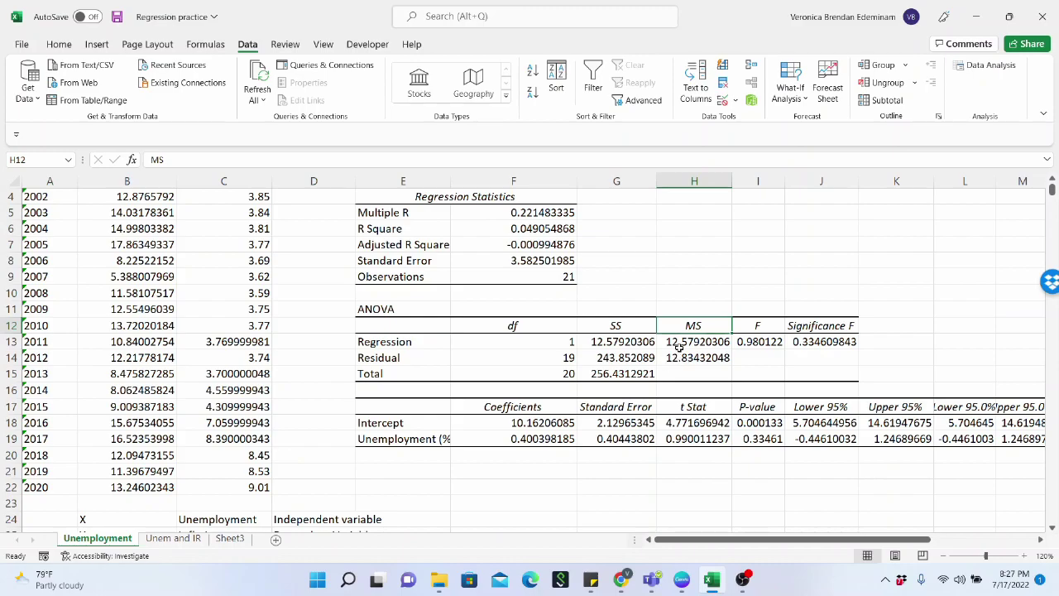
{"action": "left_click", "coordinate": [630, 343]}
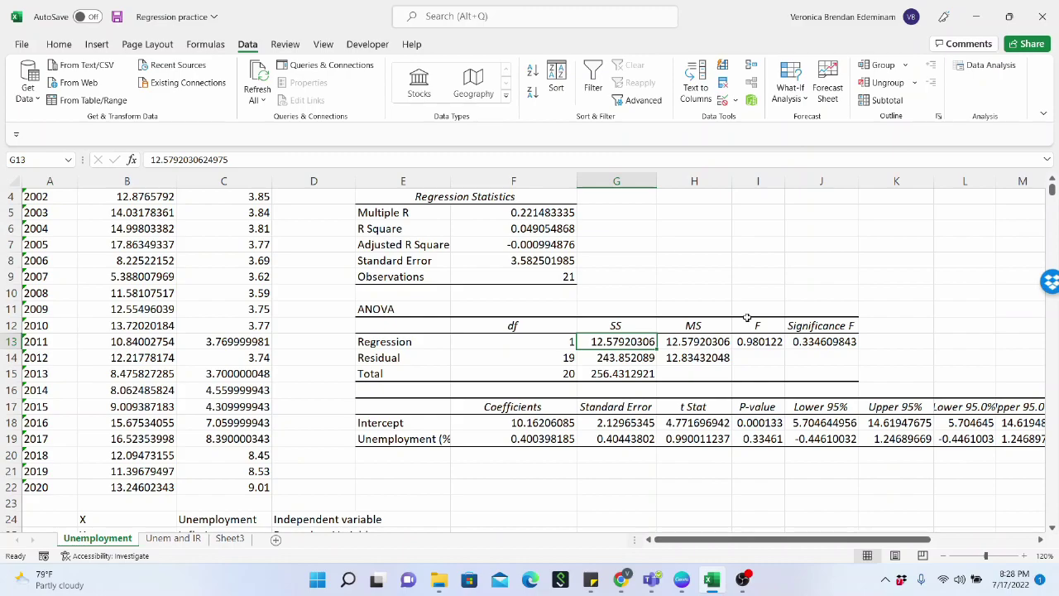
{"action": "left_click", "coordinate": [538, 344]}
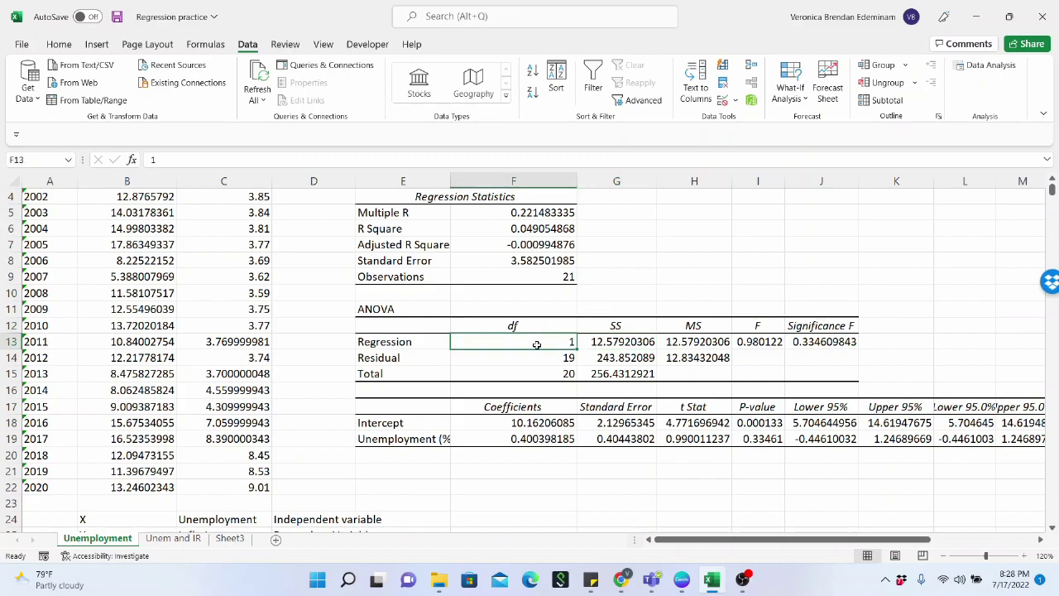
{"action": "left_click", "coordinate": [522, 372]}
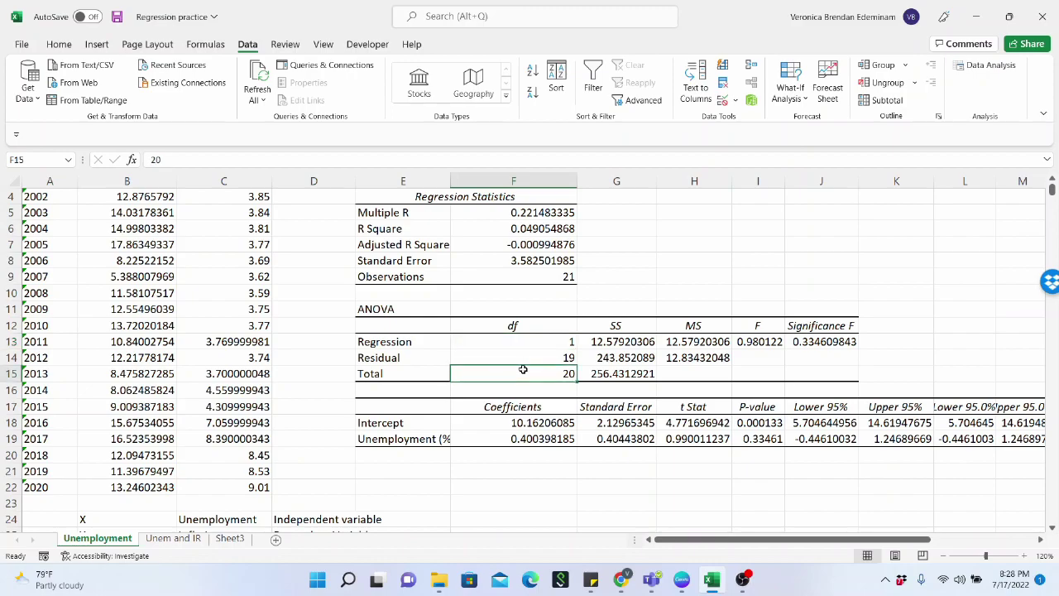
{"action": "left_click", "coordinate": [554, 341]}
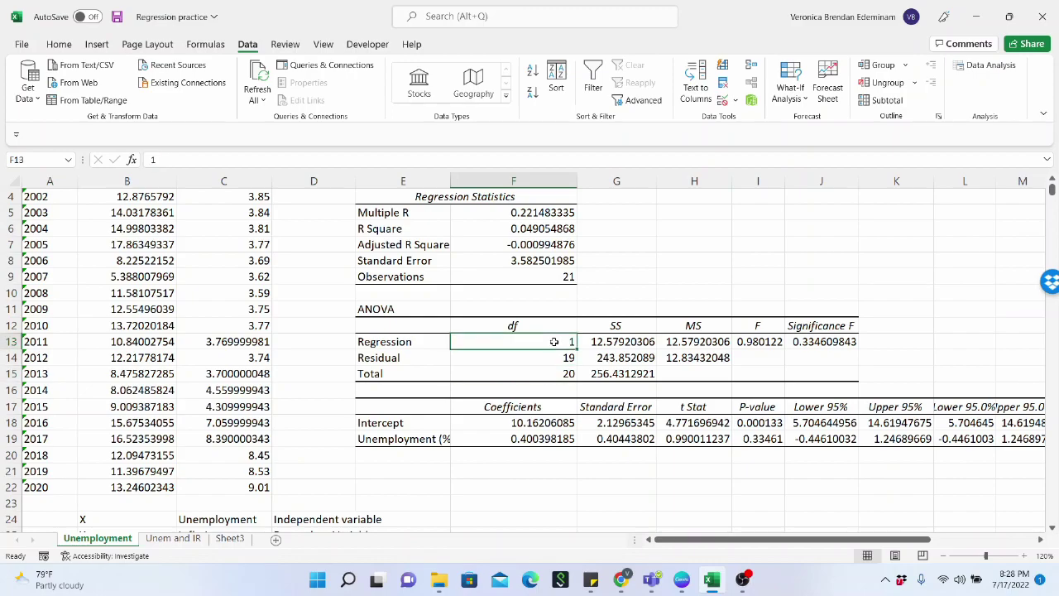
{"action": "left_click", "coordinate": [552, 357]}
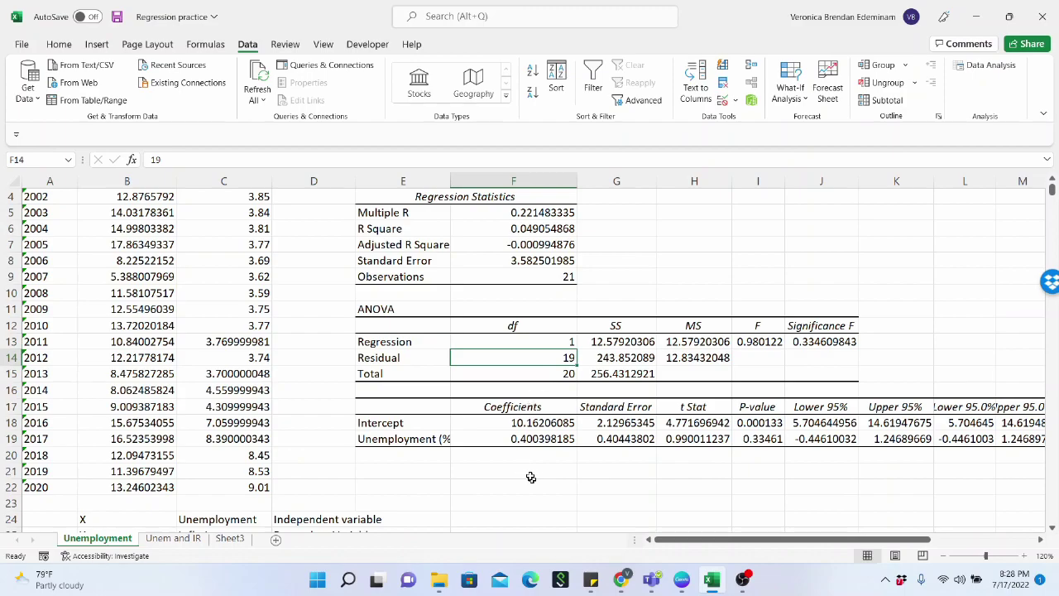
Highlight the coefficients table starting at E17, covering the Intercept and Unemployment rows, for review.
{"action": "scroll", "coordinate": [531, 477], "scroll_direction": "down", "scroll_amount": 1}
{"action": "left_click_drag", "start_coordinate": [402, 361], "coordinate": [1028, 395]}
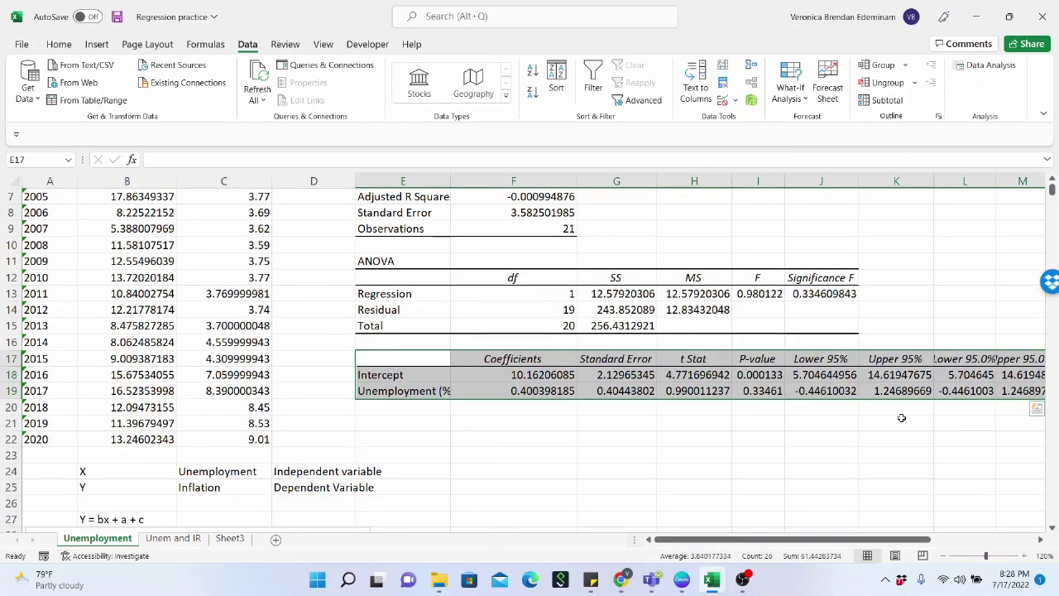
{"action": "scroll", "coordinate": [561, 429], "scroll_direction": "up", "scroll_amount": 2}
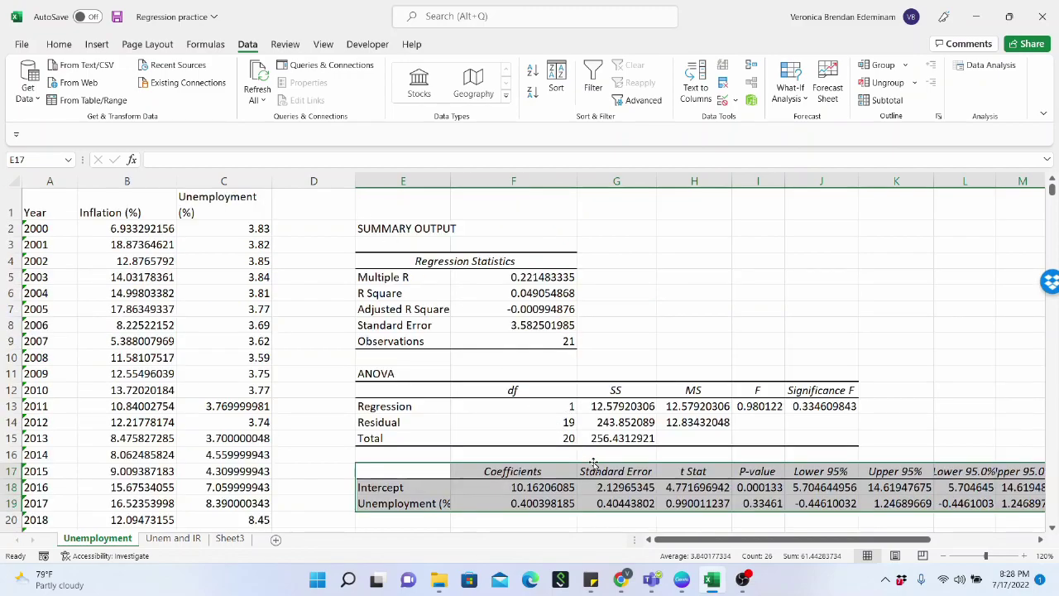
Examine the Intercept row of the coefficients table, covering its coefficient, standard error, t Stat and P-value, against the equation Y = bx + a + c.
{"action": "left_click", "coordinate": [540, 486]}
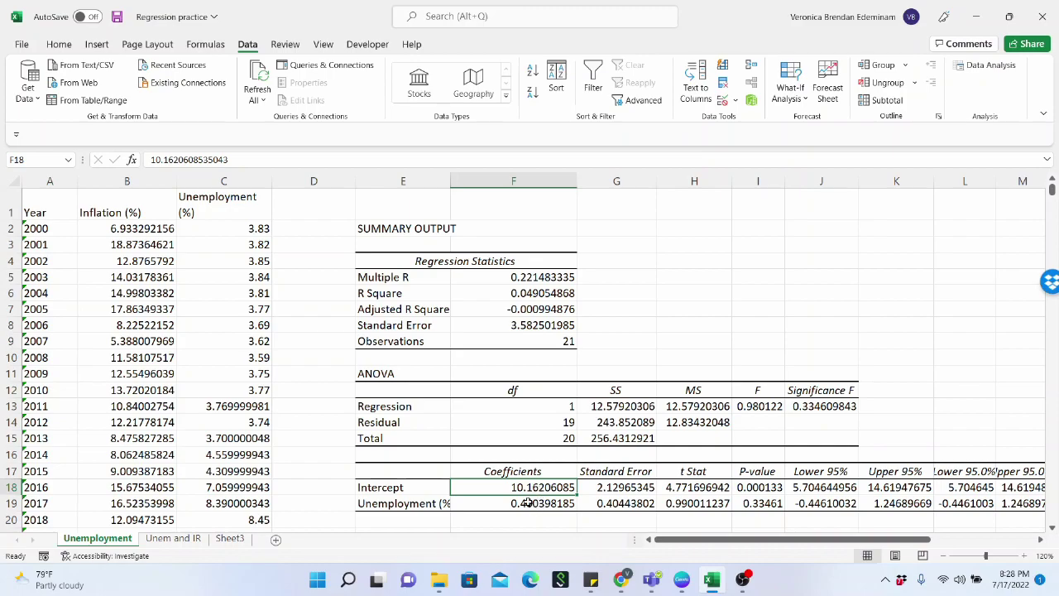
{"action": "scroll", "coordinate": [334, 495], "scroll_direction": "down", "scroll_amount": 1}
{"action": "scroll", "coordinate": [334, 495], "scroll_direction": "down", "scroll_amount": 5}
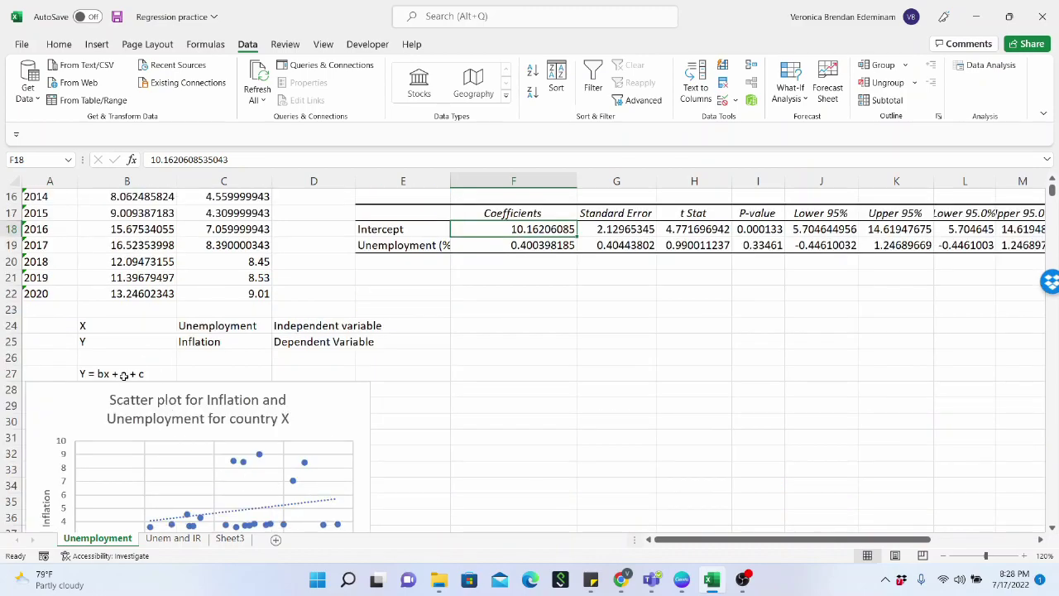
{"action": "scroll", "coordinate": [616, 294], "scroll_direction": "up", "scroll_amount": 4}
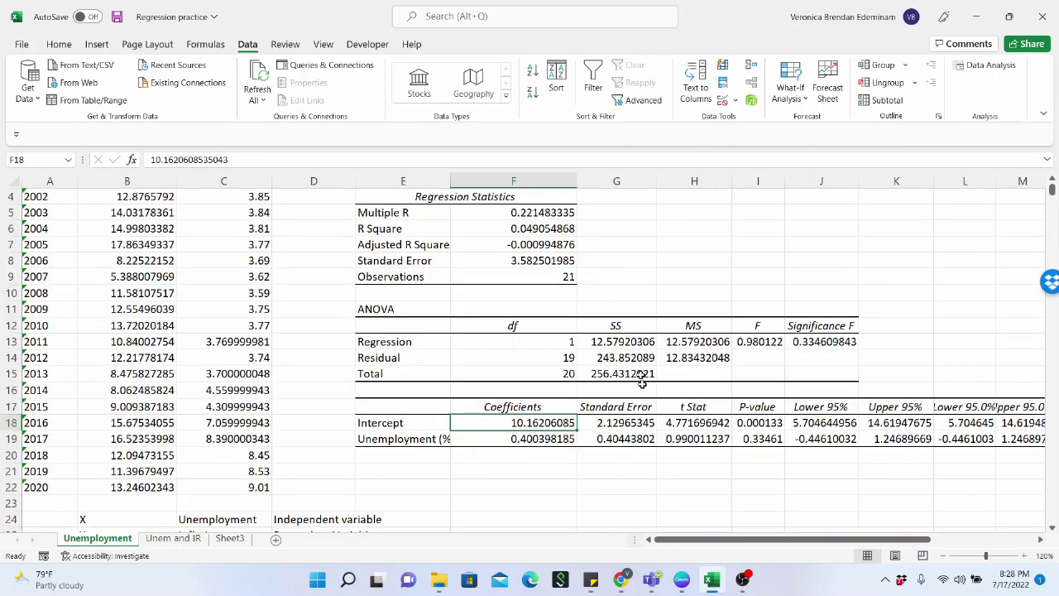
{"action": "left_click", "coordinate": [644, 423]}
{"action": "left_click", "coordinate": [699, 428]}
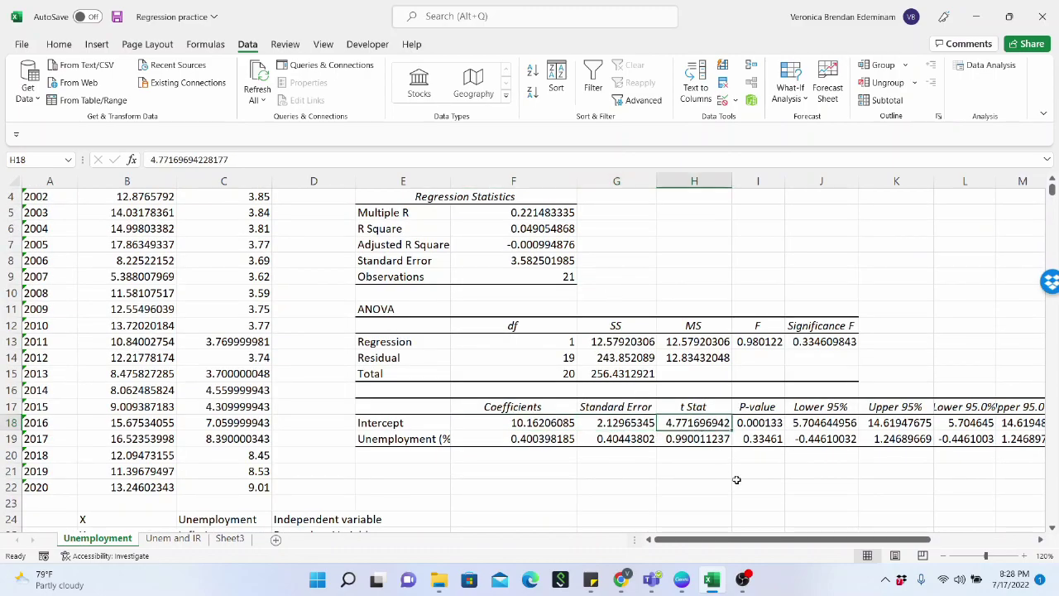
{"action": "left_click_drag", "start_coordinate": [713, 424], "coordinate": [759, 423]}
{"action": "mouse_move", "coordinate": [680, 579]}
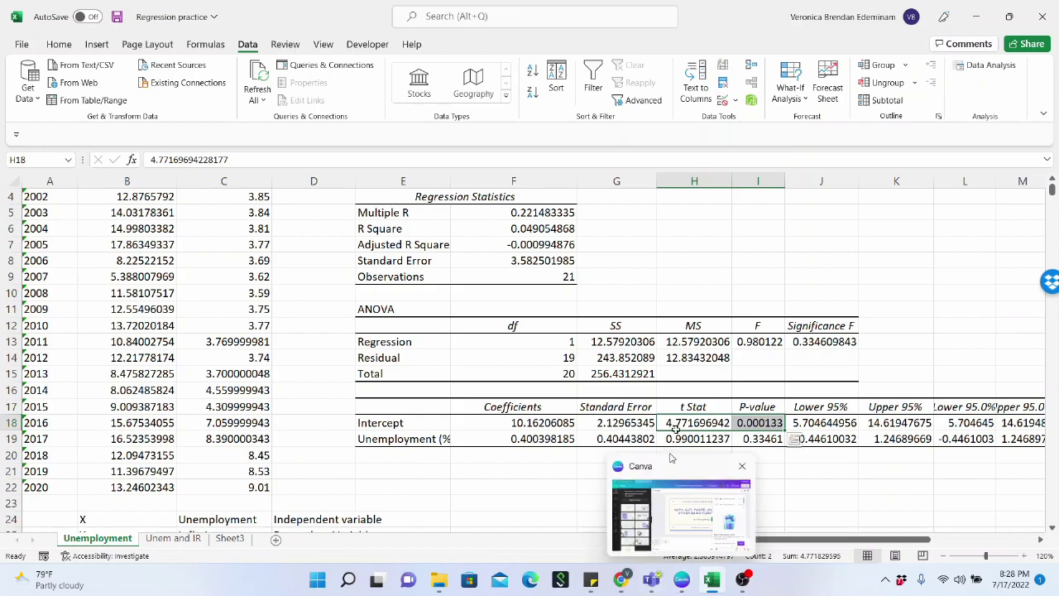
{"action": "left_click", "coordinate": [711, 387]}
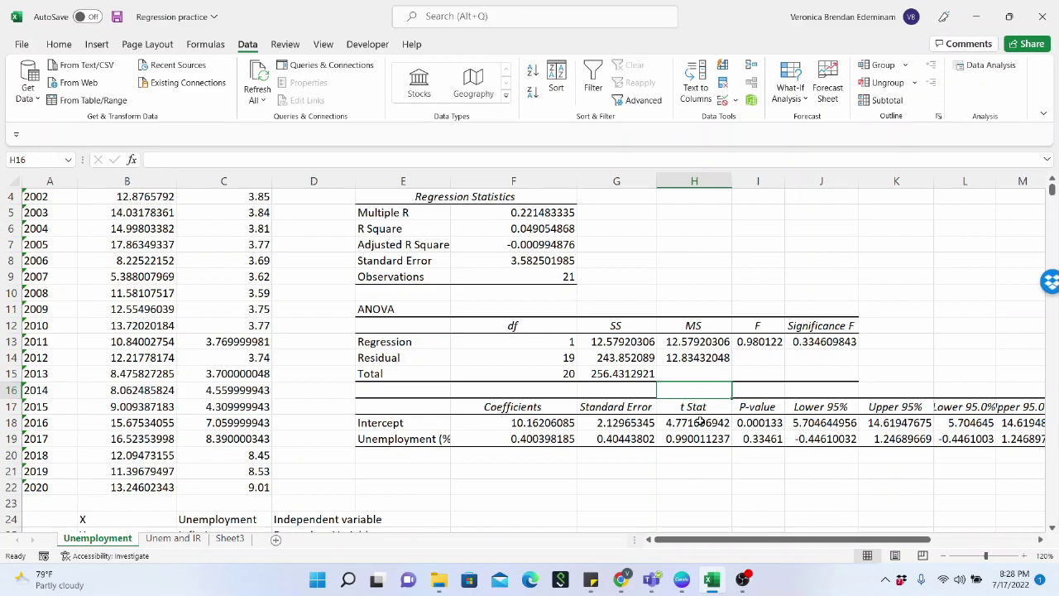
{"action": "left_click", "coordinate": [700, 422]}
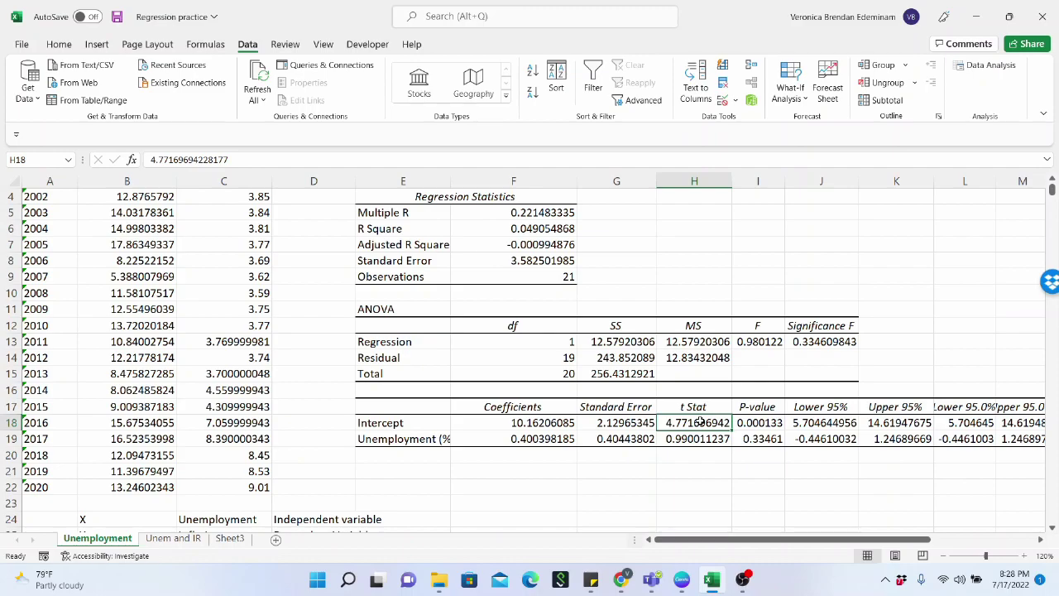
{"action": "left_click", "coordinate": [744, 424]}
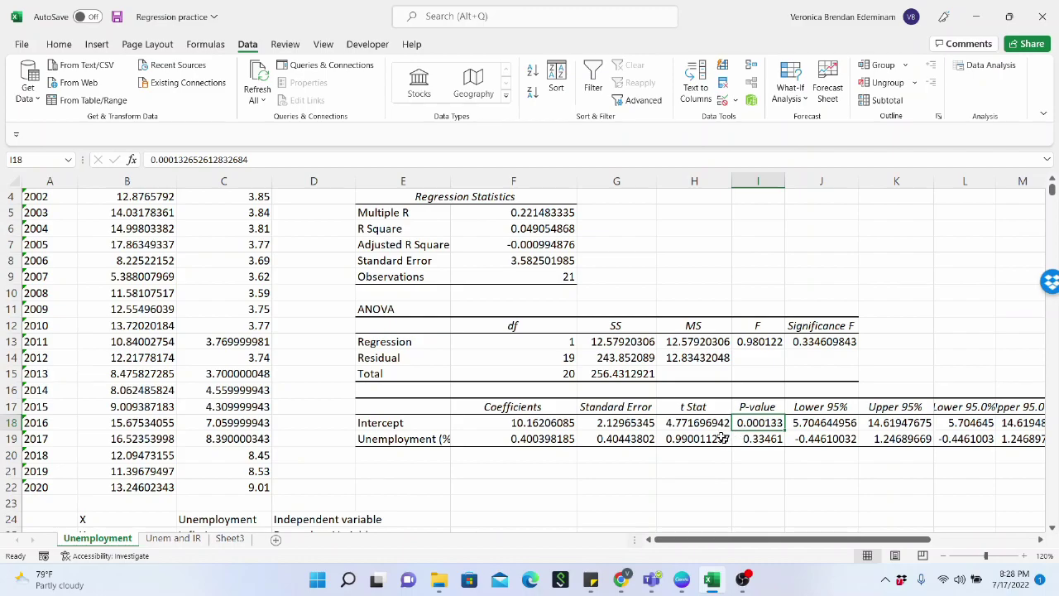
{"action": "left_click", "coordinate": [708, 422]}
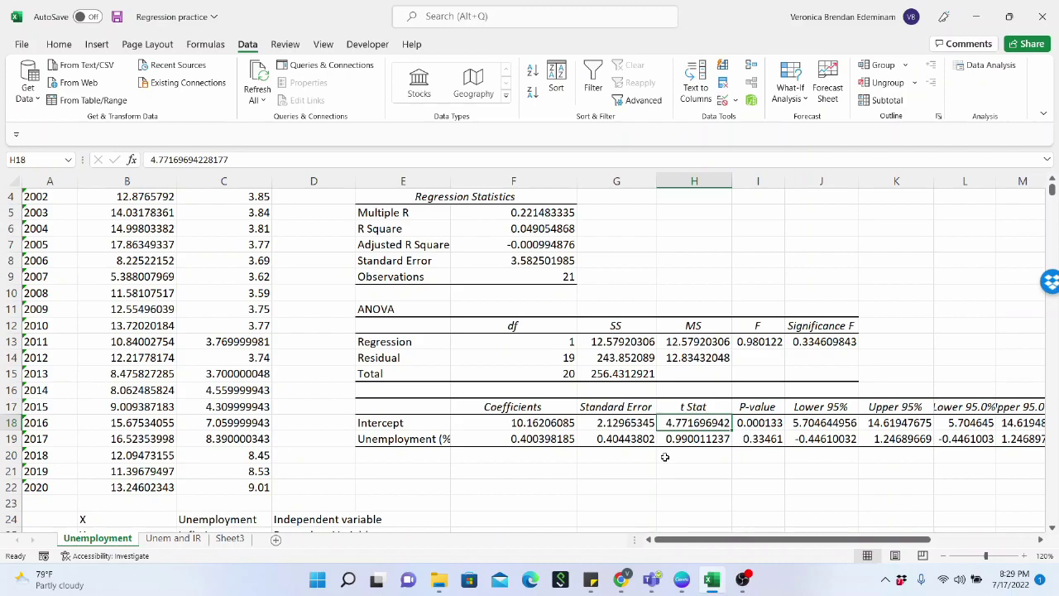
Examine the Unemployment (%) row's coefficient, standard error, t Stat and P-value alongside the rest of the regression output.
{"action": "left_click", "coordinate": [534, 443]}
{"action": "left_click", "coordinate": [427, 440]}
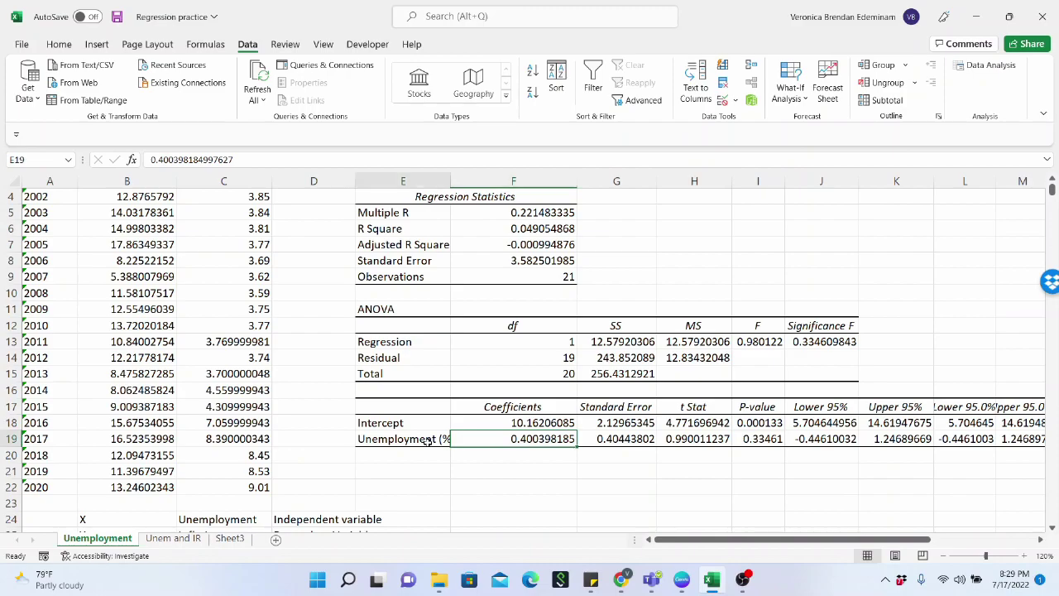
{"action": "scroll", "coordinate": [437, 432], "scroll_direction": "down", "scroll_amount": 2}
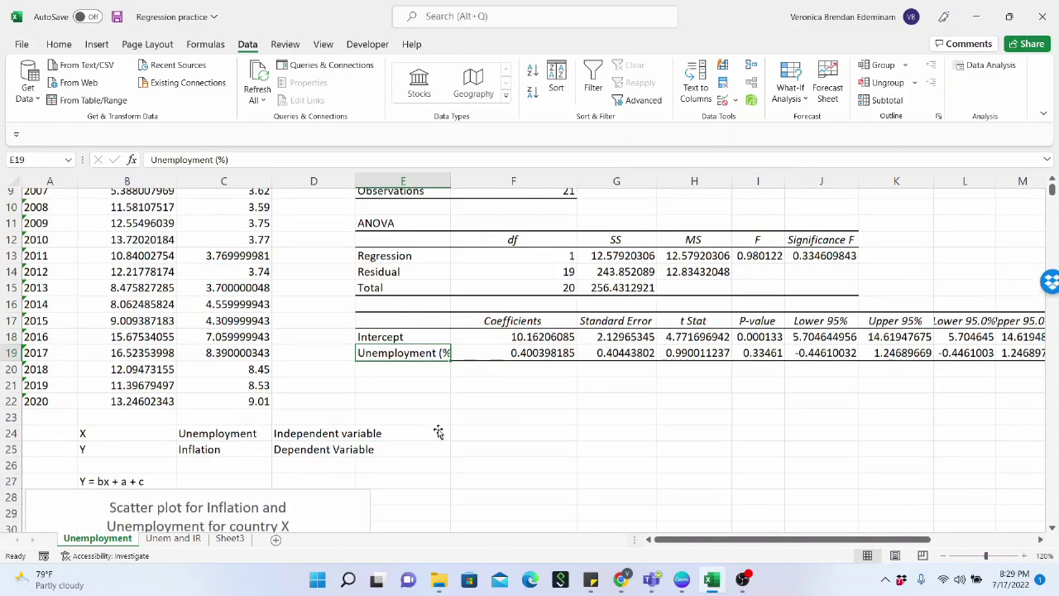
{"action": "scroll", "coordinate": [453, 391], "scroll_direction": "up", "scroll_amount": 1}
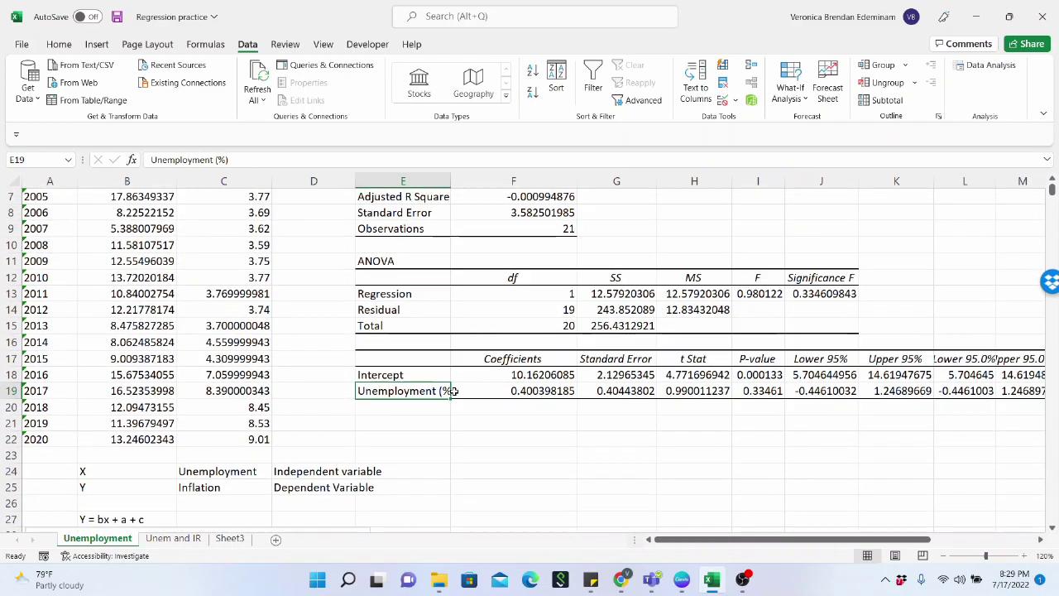
{"action": "left_click", "coordinate": [571, 392]}
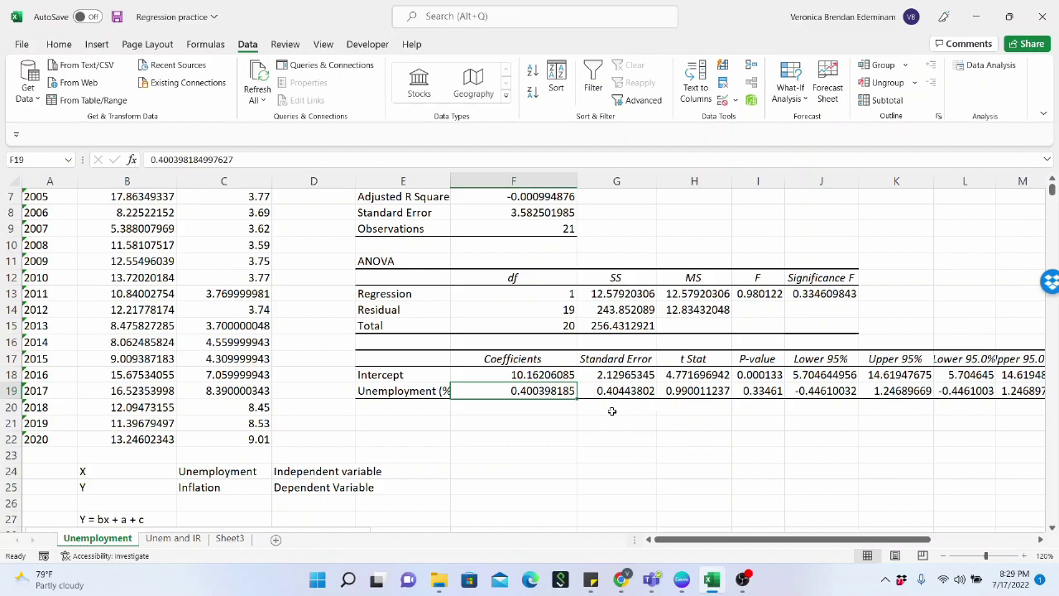
{"action": "left_click", "coordinate": [736, 391]}
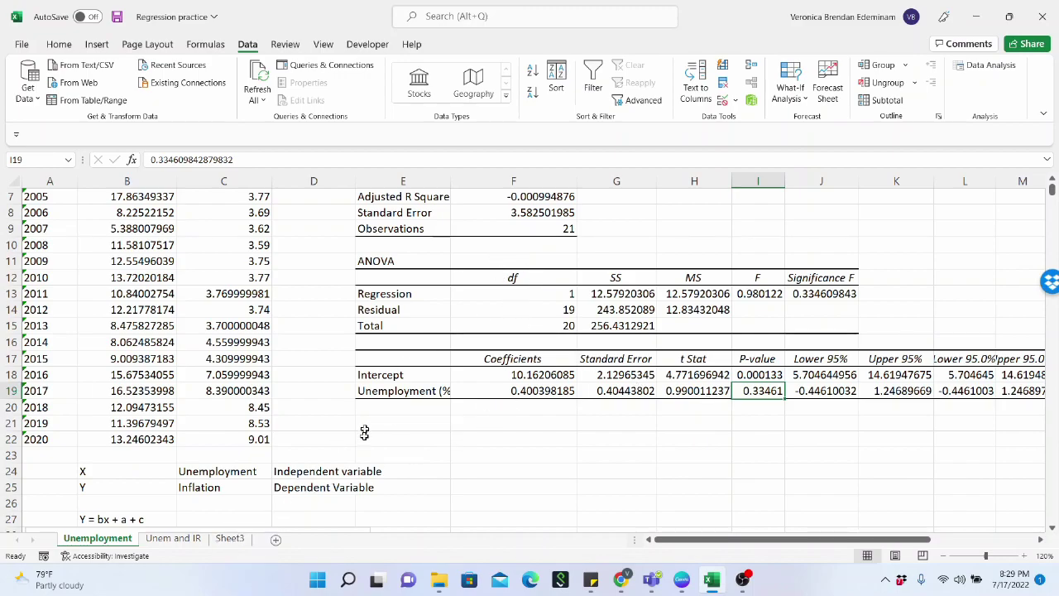
{"action": "left_click", "coordinate": [553, 389]}
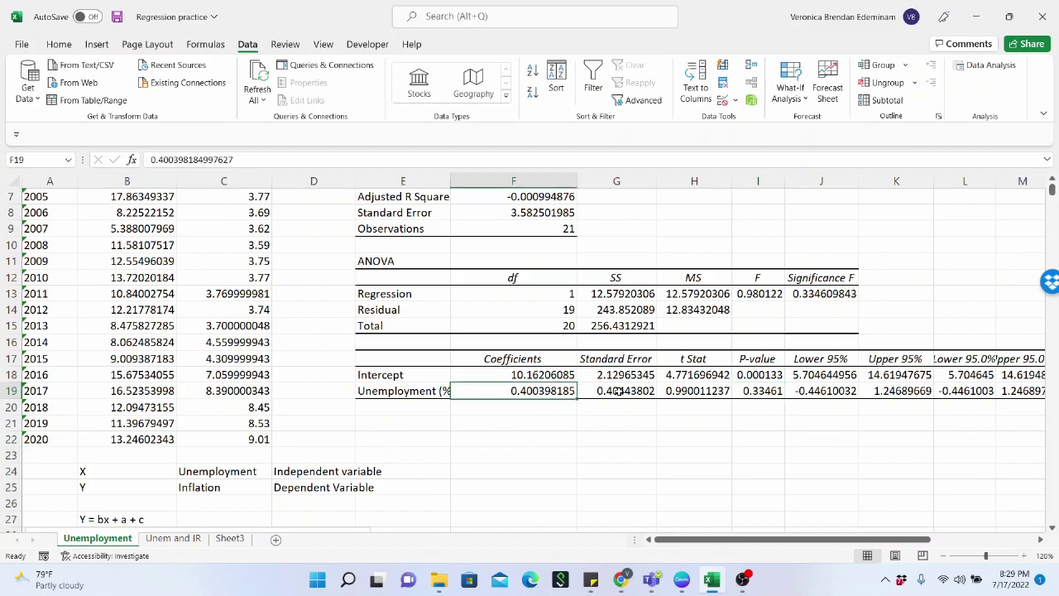
{"action": "left_click", "coordinate": [614, 392]}
{"action": "left_click", "coordinate": [705, 395]}
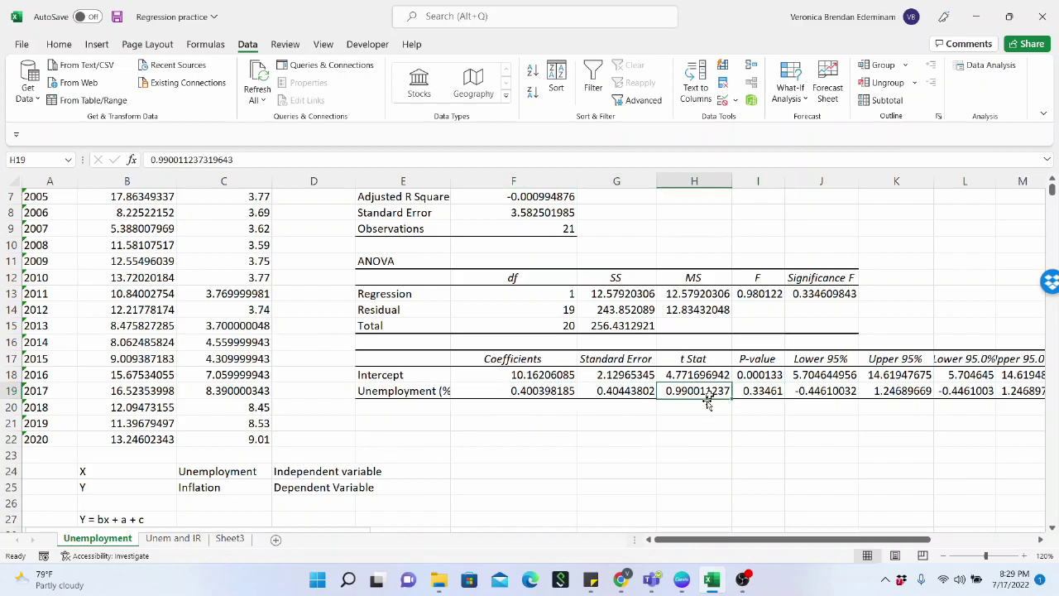
{"action": "scroll", "coordinate": [567, 440], "scroll_direction": "up", "scroll_amount": 2}
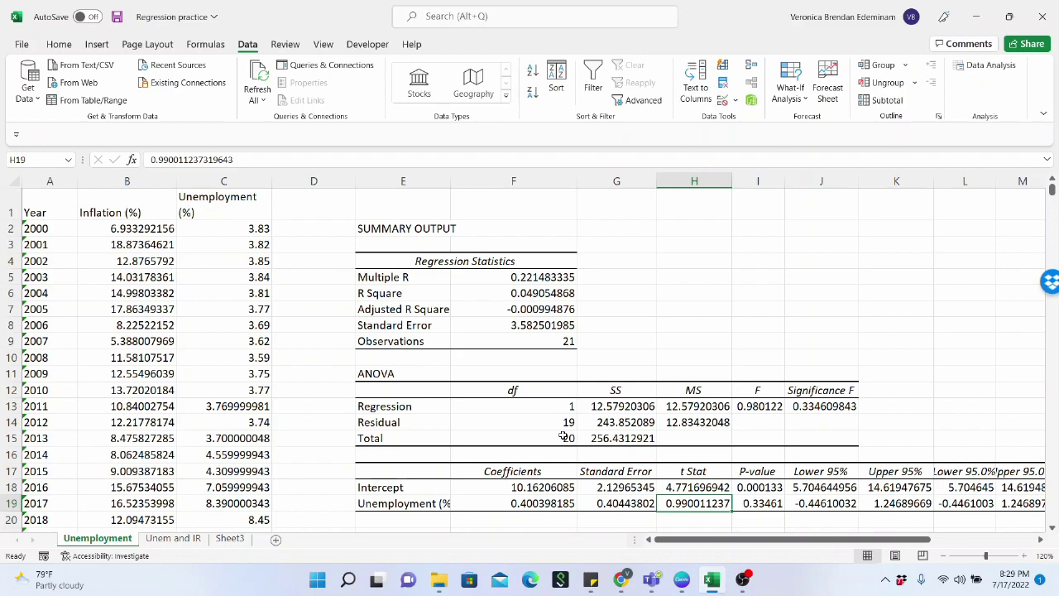
{"action": "scroll", "coordinate": [550, 389], "scroll_direction": "down", "scroll_amount": 3}
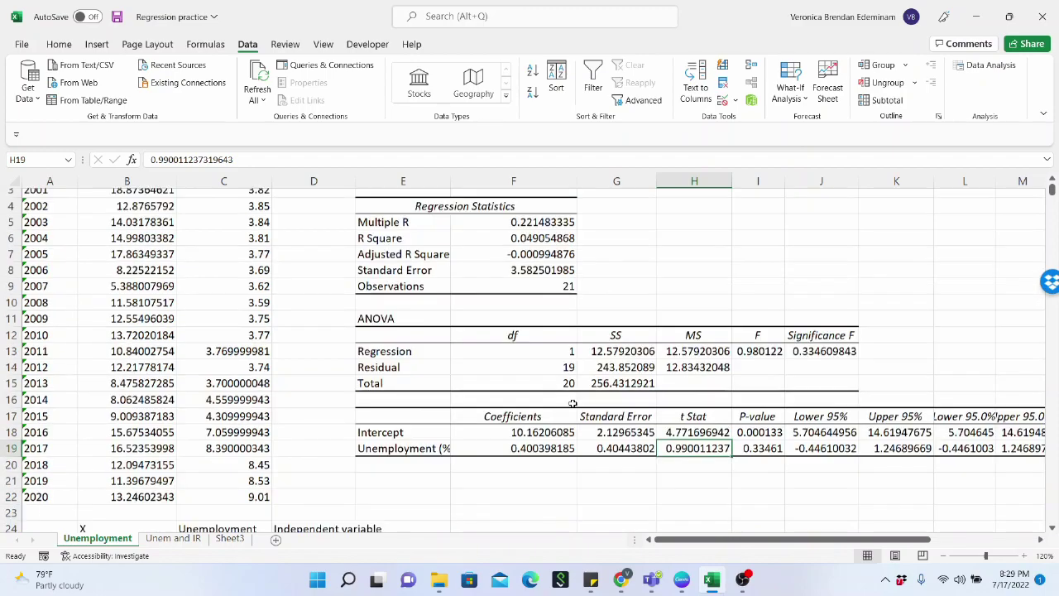
{"action": "scroll", "coordinate": [543, 381], "scroll_direction": "down", "scroll_amount": 1}
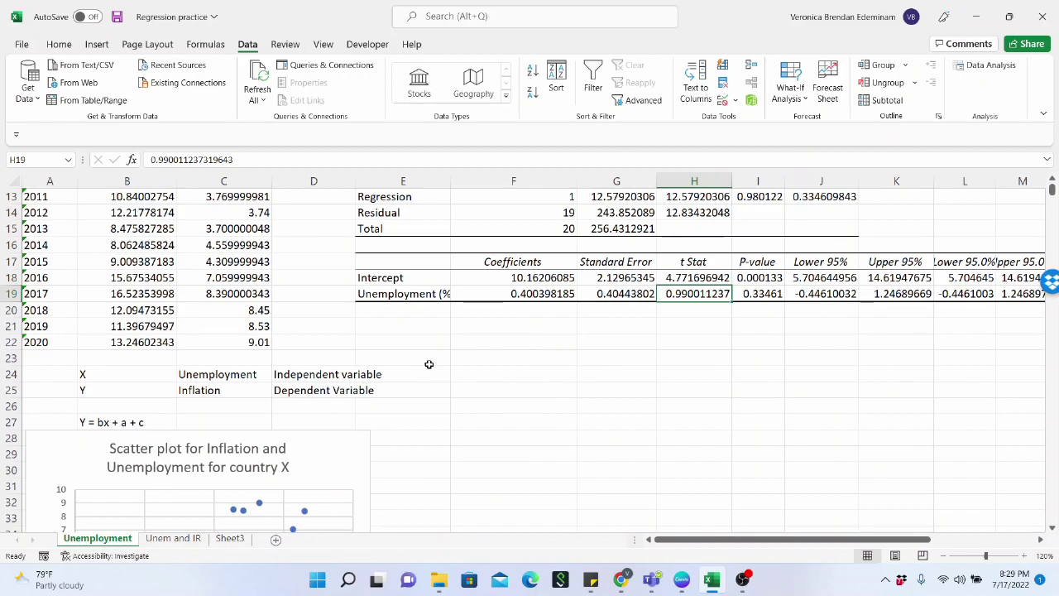
{"action": "scroll", "coordinate": [429, 364], "scroll_direction": "up", "scroll_amount": 4}
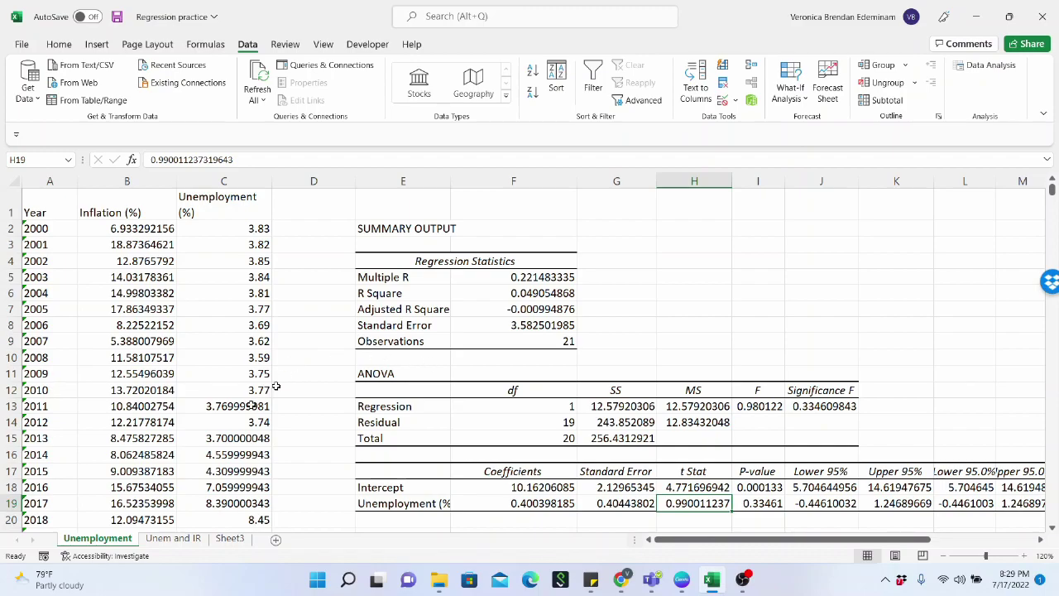
Copy rows 1 to 4 of the Unem and IR sheet, containing year, inflation, unemployment and real interest rate.
{"action": "left_click", "coordinate": [190, 537]}
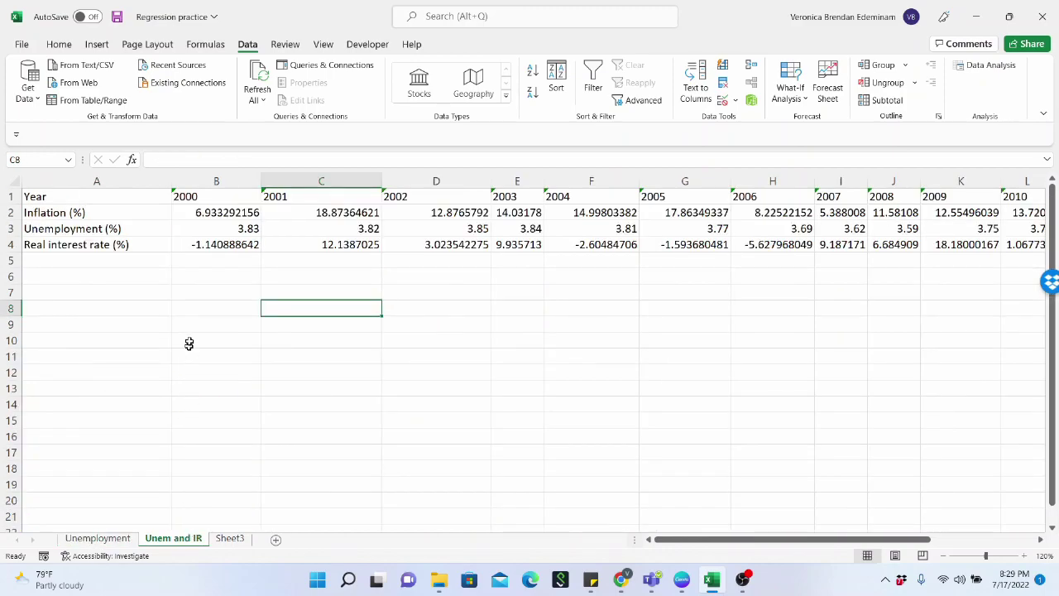
{"action": "left_click_drag", "start_coordinate": [10, 196], "coordinate": [14, 240]}
{"action": "key", "text": "ctrl+c"}
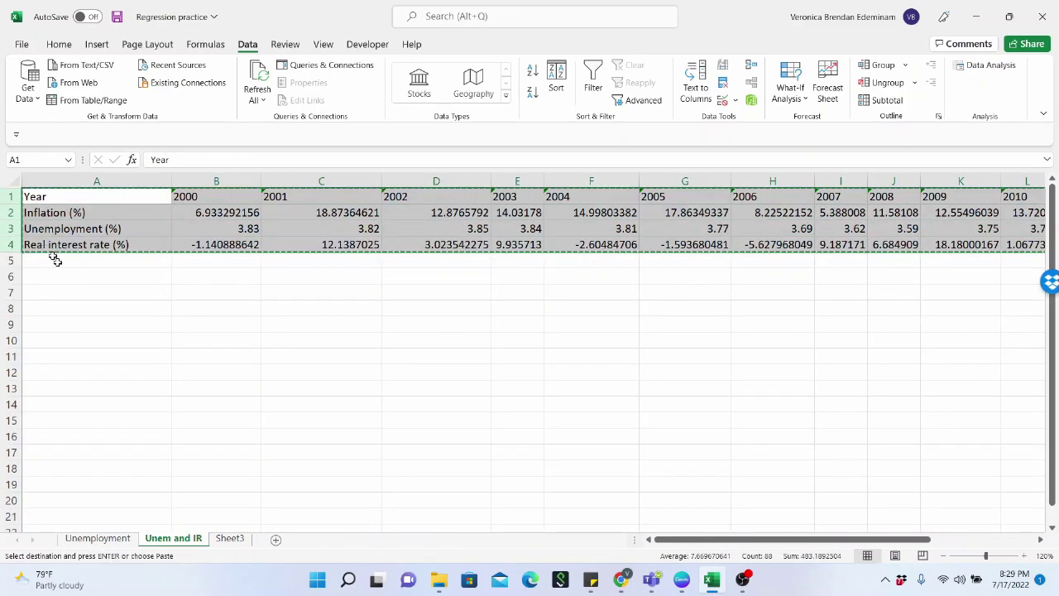
{"action": "left_click", "coordinate": [77, 273]}
{"action": "right_click", "coordinate": [76, 274]}
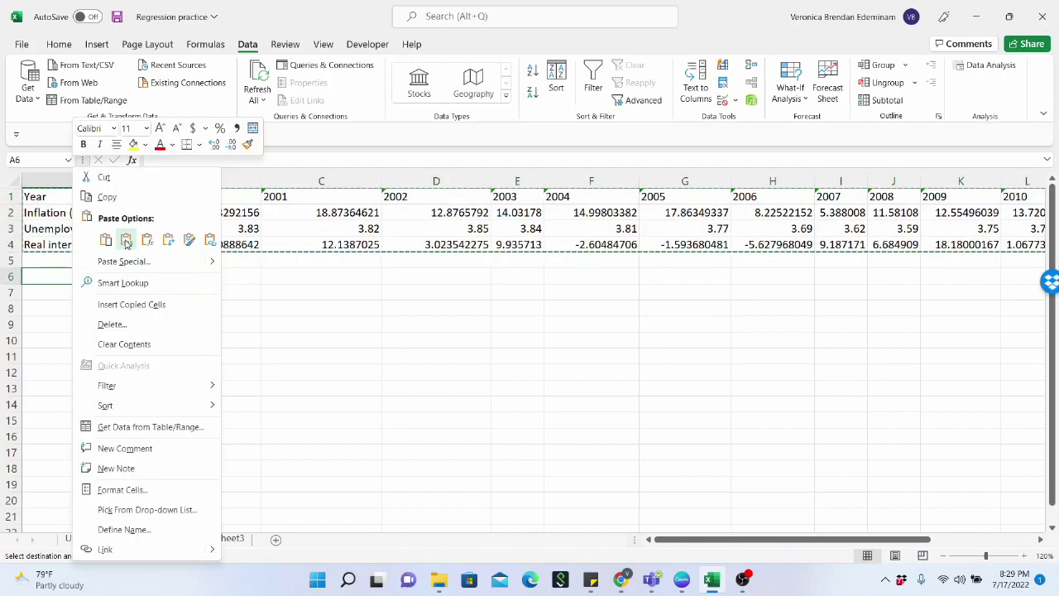
{"action": "left_click", "coordinate": [126, 239]}
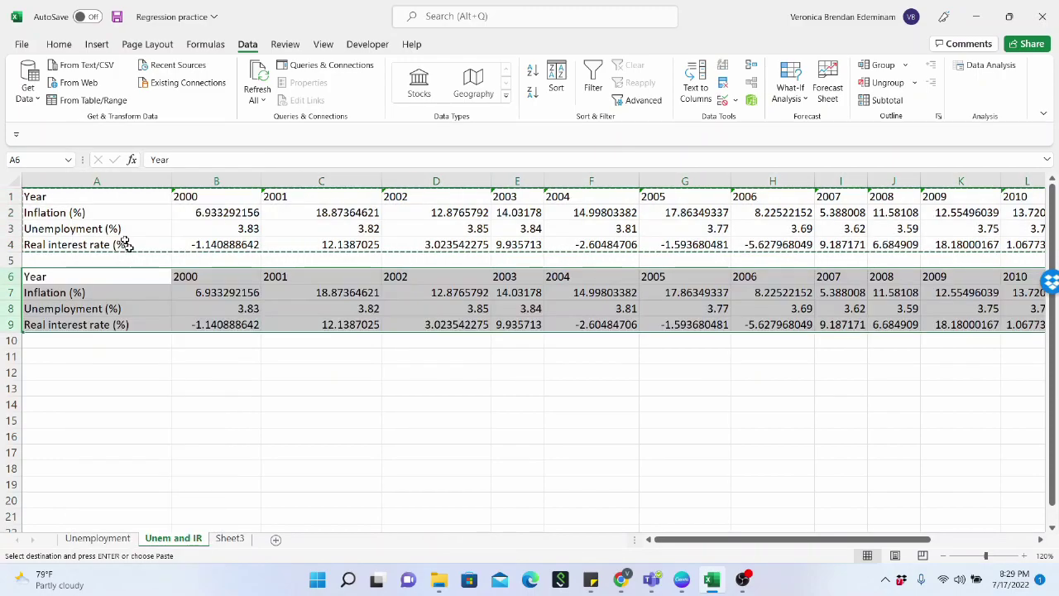
{"action": "key", "text": "ctrl+z"}
{"action": "right_click", "coordinate": [100, 283]}
{"action": "key", "text": "Escape"}
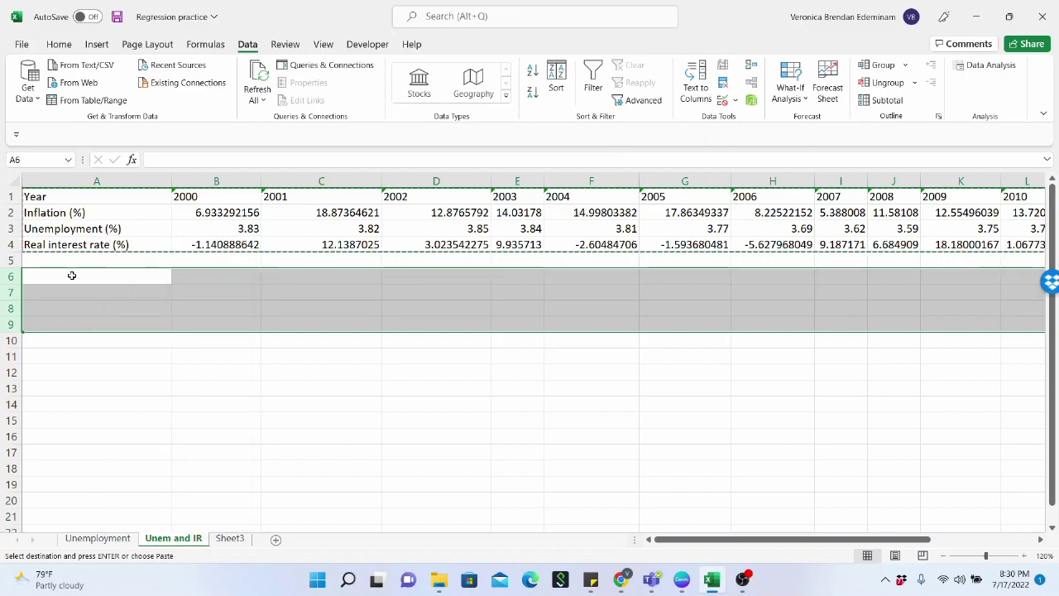
Paste the copied rows transposed at A6 so that each variable has its own column.
{"action": "left_click", "coordinate": [76, 275]}
{"action": "right_click", "coordinate": [91, 277]}
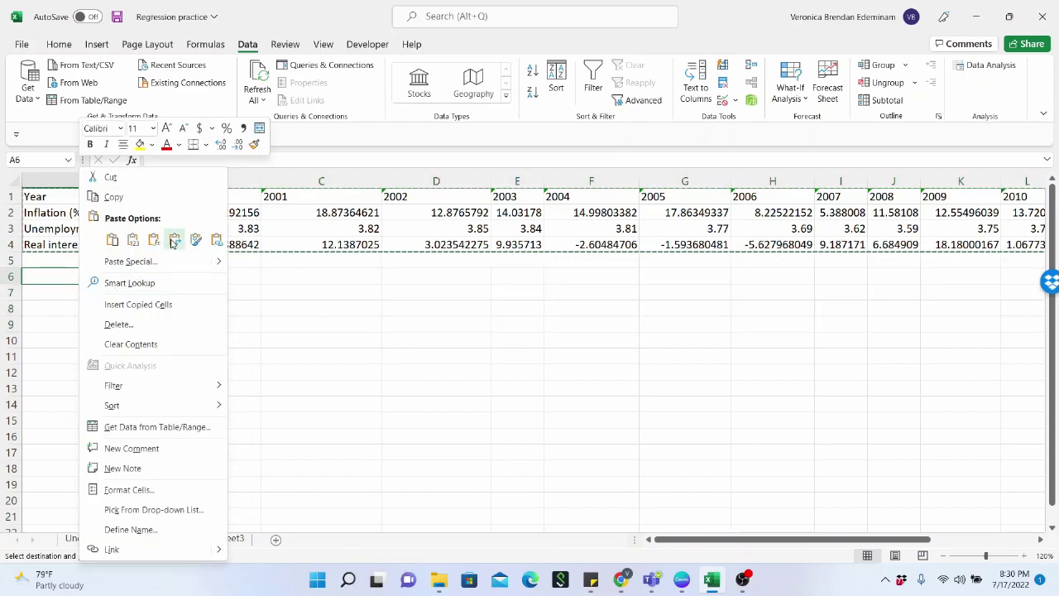
{"action": "left_click", "coordinate": [174, 239]}
Delete the original horizontal data in rows 1 to 4 and narrow the Year column A.
{"action": "left_click_drag", "start_coordinate": [11, 199], "coordinate": [10, 236]}
{"action": "right_click", "coordinate": [10, 237]}
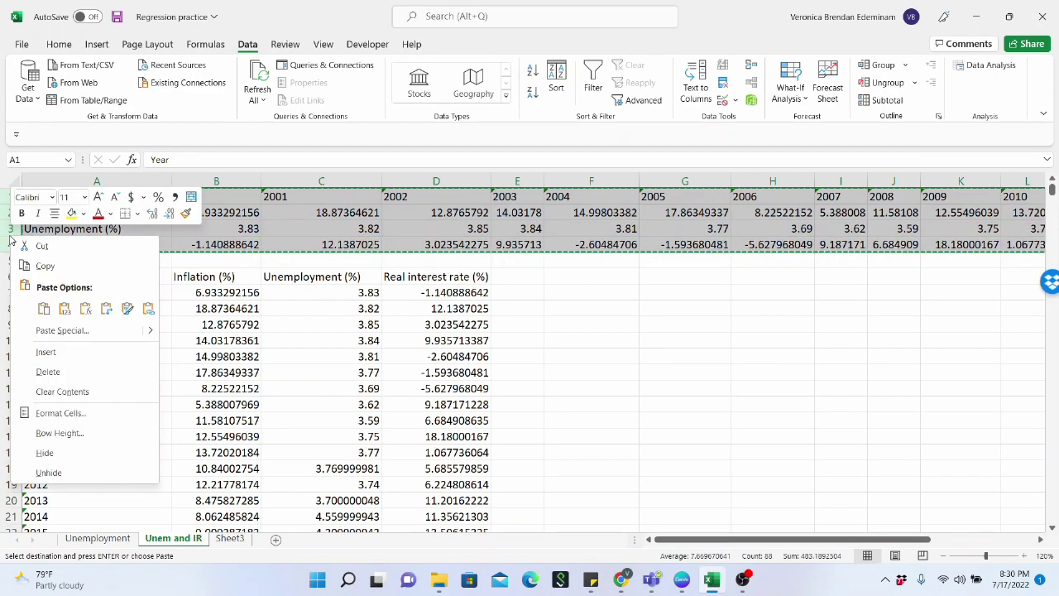
{"action": "key", "text": "Escape"}
{"action": "key", "text": "Escape"}
{"action": "key", "text": "ctrl+minus"}
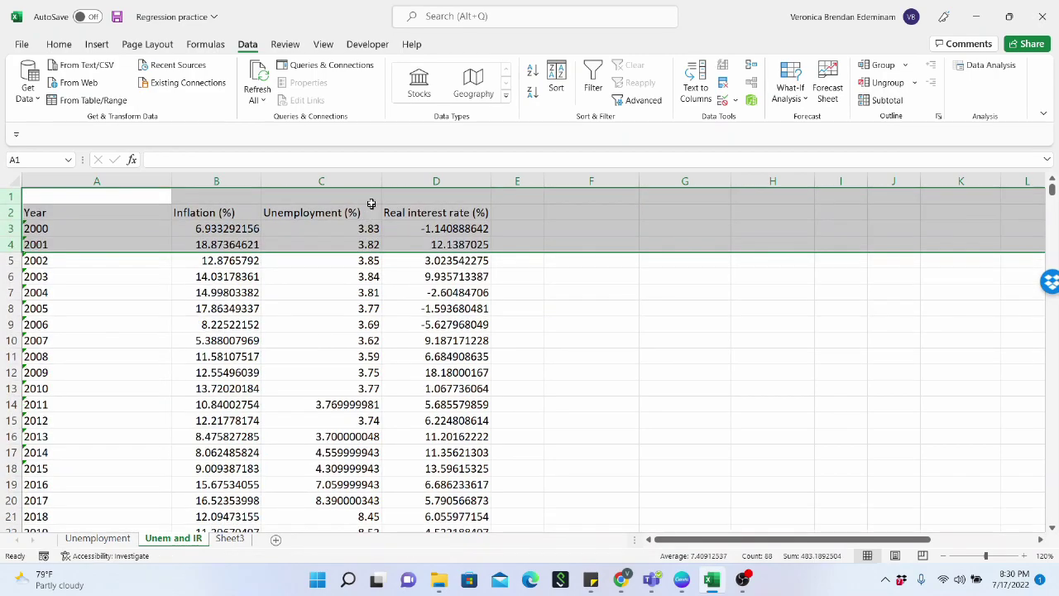
{"action": "left_click", "coordinate": [372, 203]}
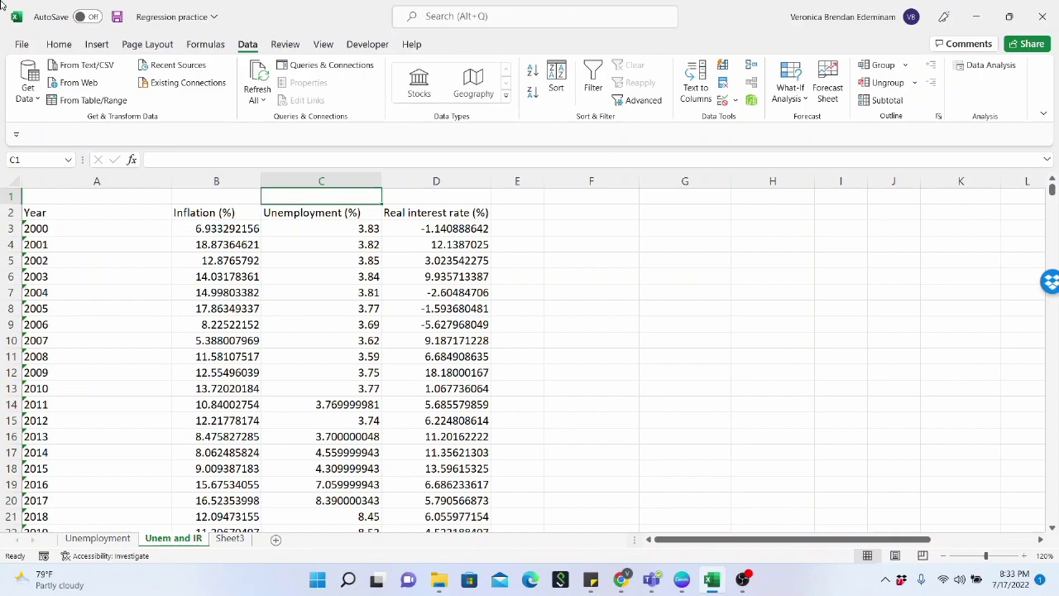
{"action": "left_click_drag", "start_coordinate": [171, 182], "coordinate": [89, 183]}
Review the scatter plot, variable definitions and regression output on the Unemployment sheet, and return to the Unem and IR sheet.
{"action": "left_click", "coordinate": [98, 538]}
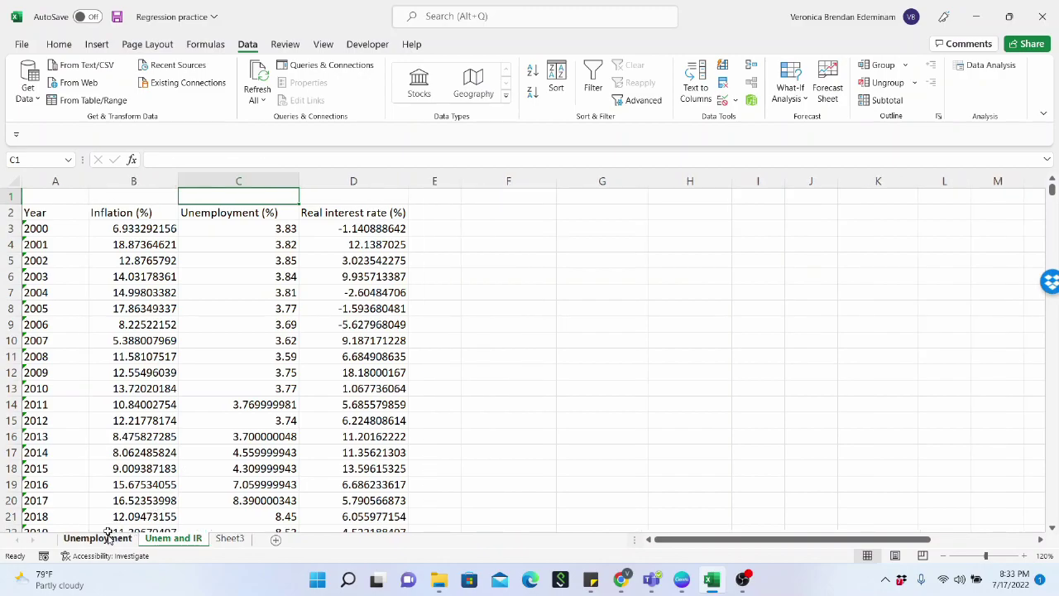
{"action": "scroll", "coordinate": [149, 426], "scroll_direction": "down", "scroll_amount": 6}
{"action": "scroll", "coordinate": [154, 414], "scroll_direction": "down", "scroll_amount": 2}
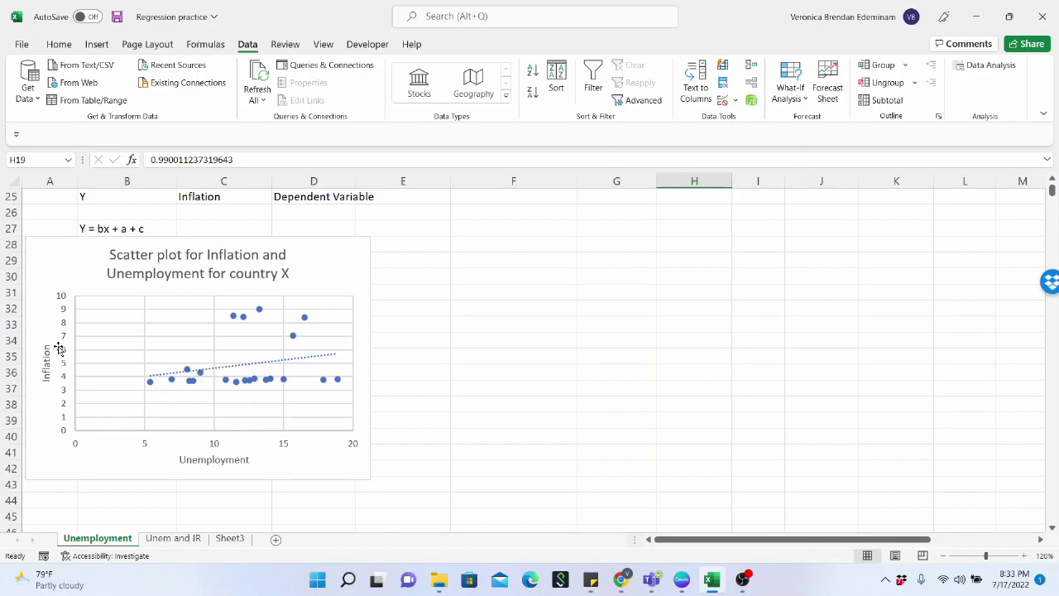
{"action": "scroll", "coordinate": [198, 393], "scroll_direction": "up", "scroll_amount": 6}
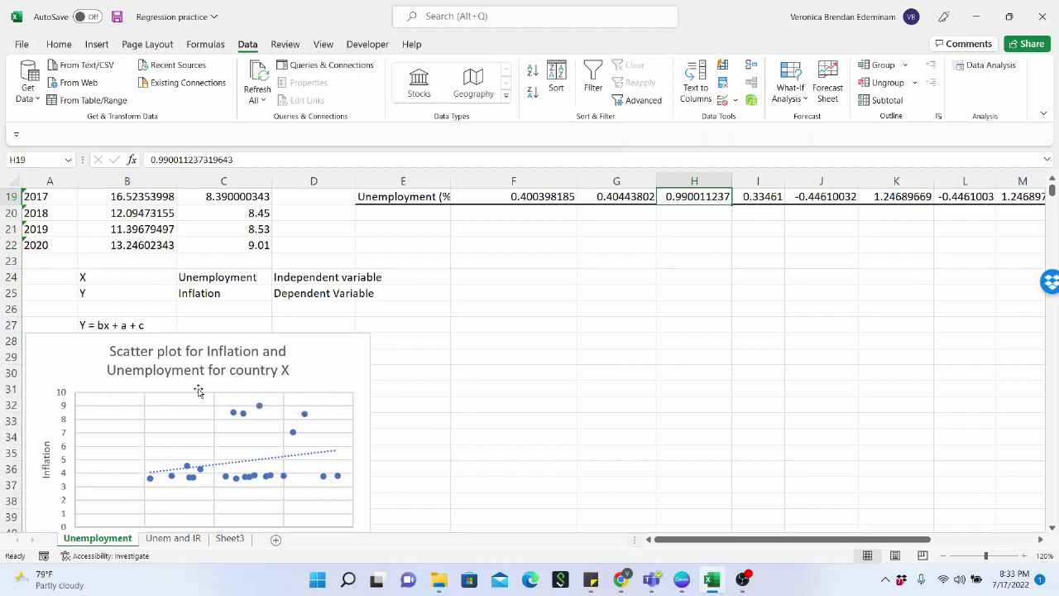
{"action": "scroll", "coordinate": [198, 389], "scroll_direction": "up", "scroll_amount": 2}
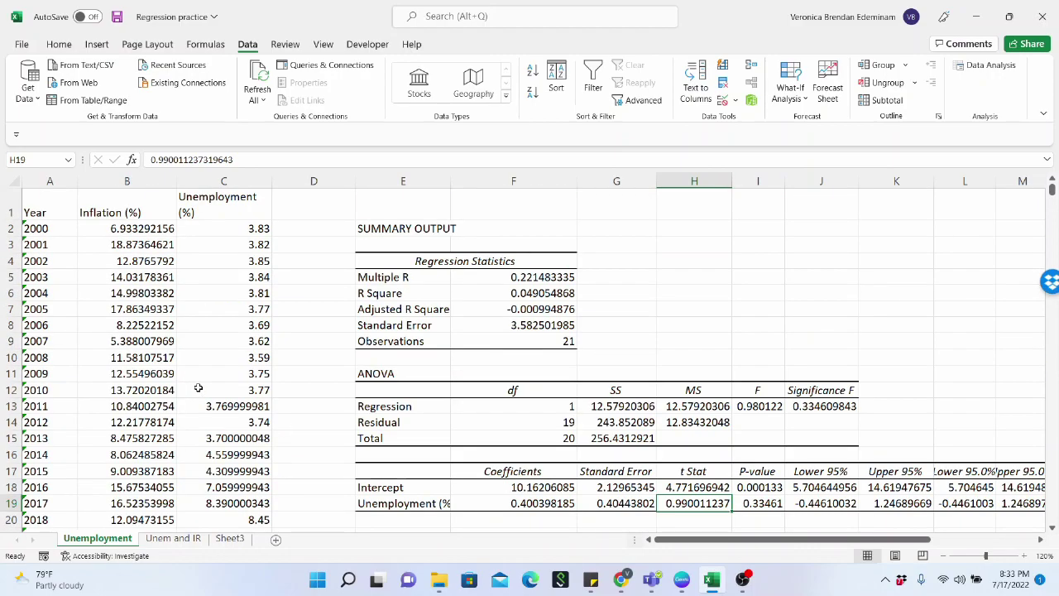
{"action": "scroll", "coordinate": [190, 413], "scroll_direction": "down", "scroll_amount": 3}
{"action": "scroll", "coordinate": [161, 443], "scroll_direction": "down", "scroll_amount": 4}
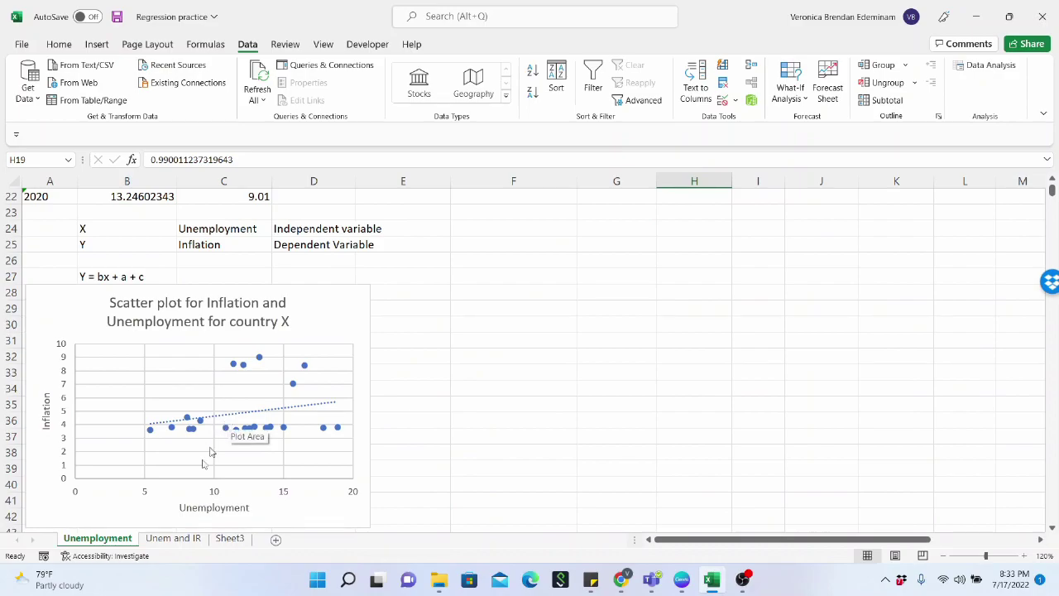
{"action": "left_click", "coordinate": [178, 537]}
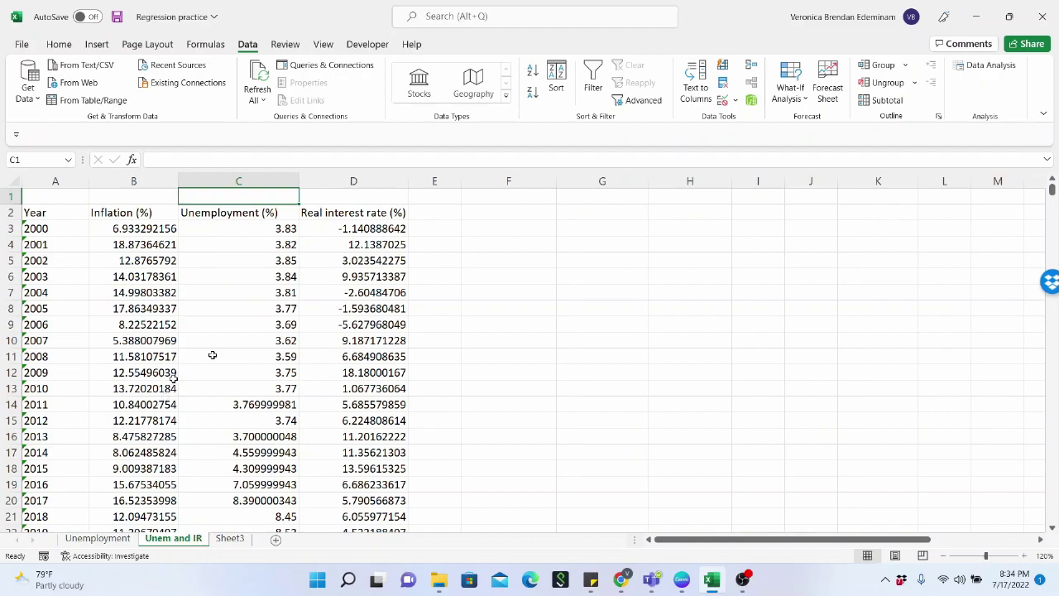
Delete the blank row 1 above the column headers on the Unem and IR sheet.
{"action": "left_click", "coordinate": [9, 196]}
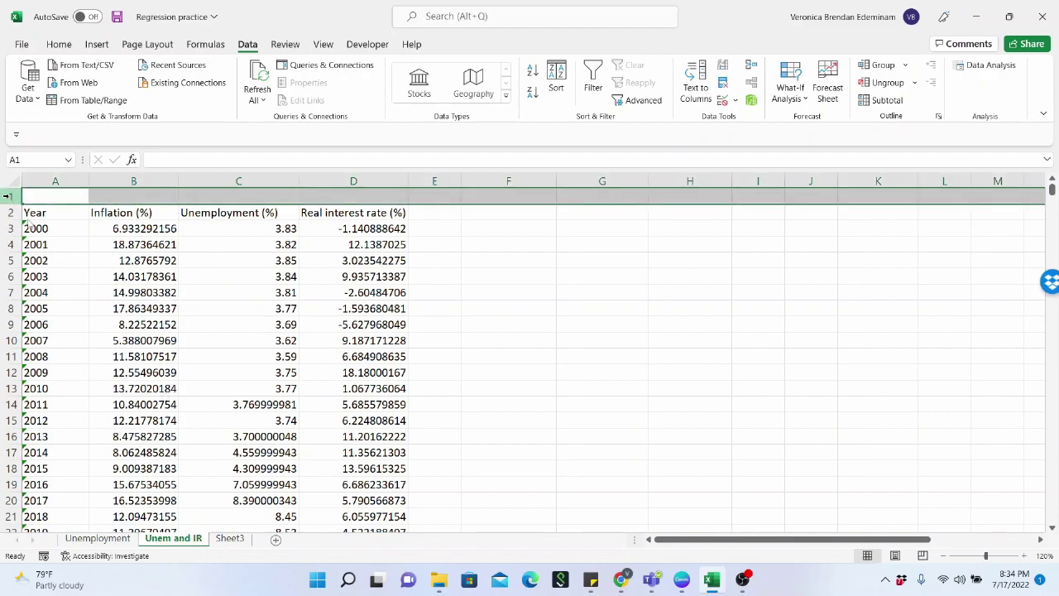
{"action": "right_click", "coordinate": [12, 202]}
{"action": "key", "text": "Escape"}
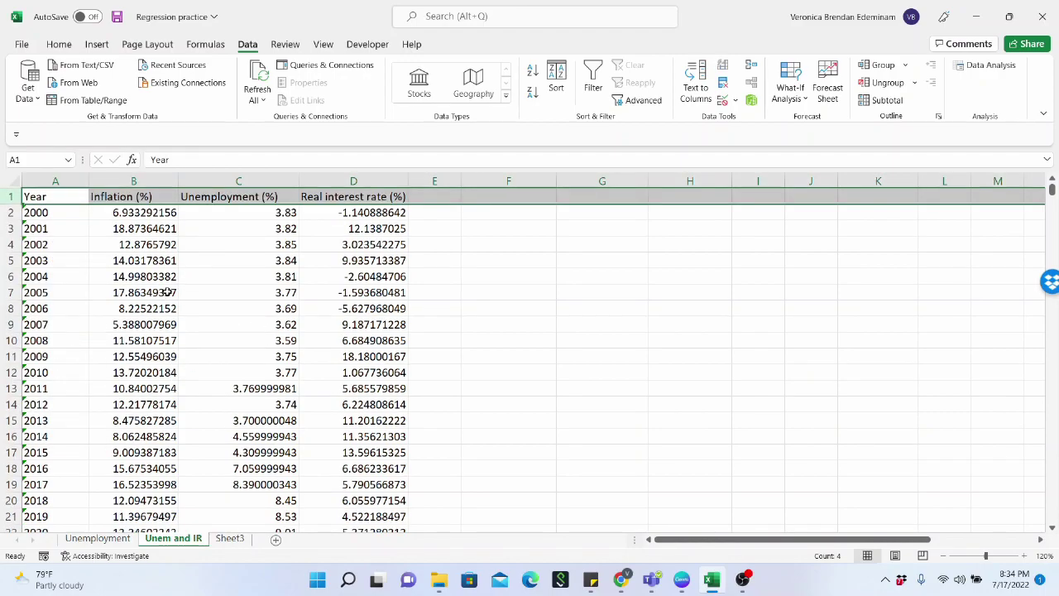
{"action": "left_click", "coordinate": [168, 292]}
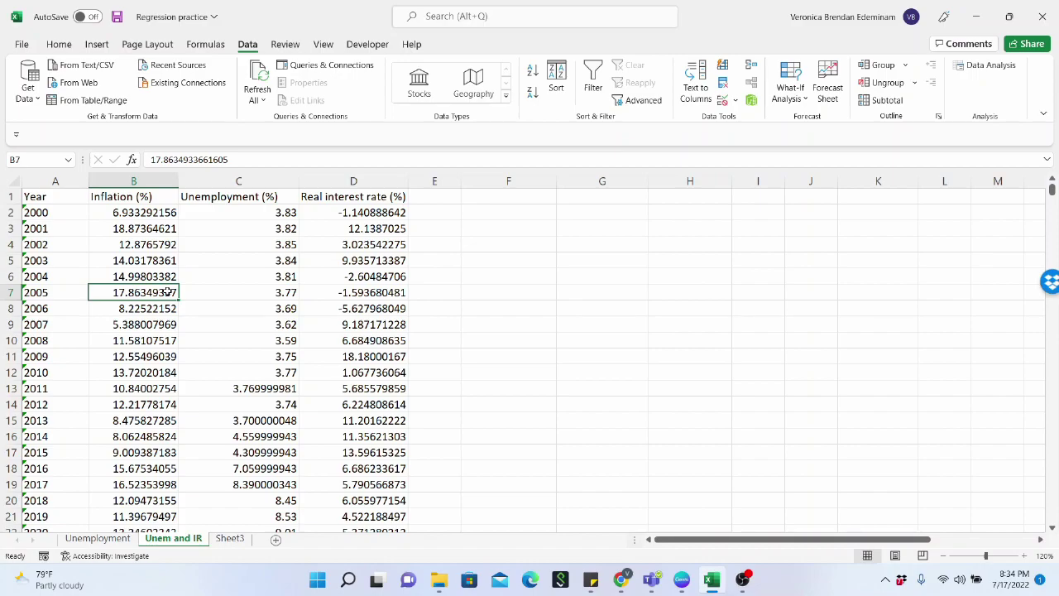
Narrow the Unemployment column C and the Real interest rate column D to fit their headers.
{"action": "scroll", "coordinate": [206, 384], "scroll_direction": "down", "scroll_amount": 3}
{"action": "scroll", "coordinate": [206, 384], "scroll_direction": "up", "scroll_amount": 3}
{"action": "left_click_drag", "start_coordinate": [296, 180], "coordinate": [283, 180]}
{"action": "left_click_drag", "start_coordinate": [391, 176], "coordinate": [387, 175]}
Define the dependent variable below the data by entering Y in B24 and Inflation in C24.
{"action": "scroll", "coordinate": [116, 421], "scroll_direction": "down", "scroll_amount": 3}
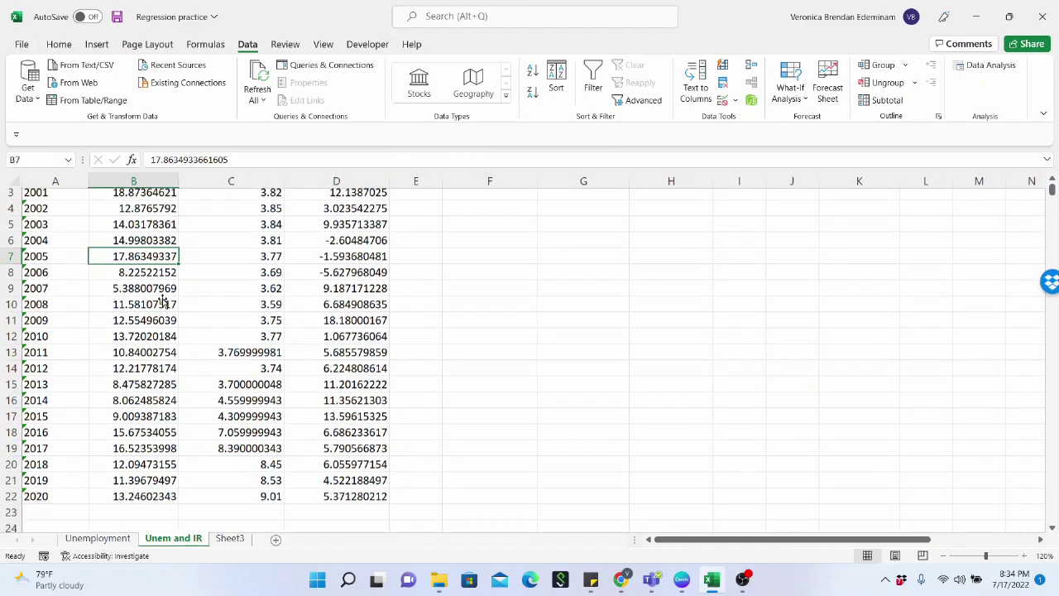
{"action": "left_click", "coordinate": [116, 422]}
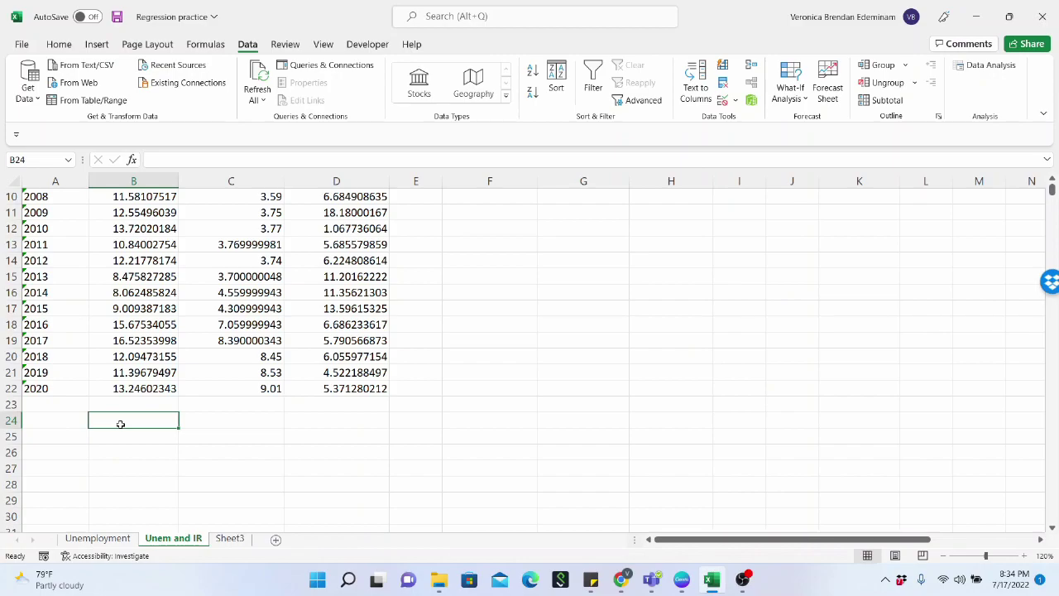
{"action": "scroll", "coordinate": [120, 423], "scroll_direction": "up", "scroll_amount": 3}
{"action": "scroll", "coordinate": [116, 434], "scroll_direction": "down", "scroll_amount": 2}
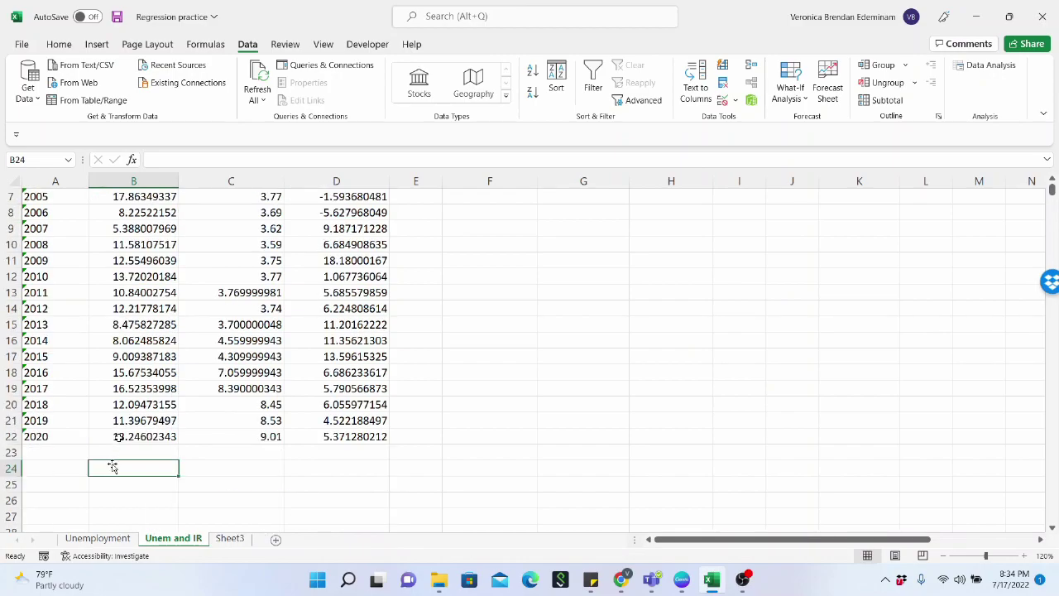
{"action": "type", "text": "Y"}
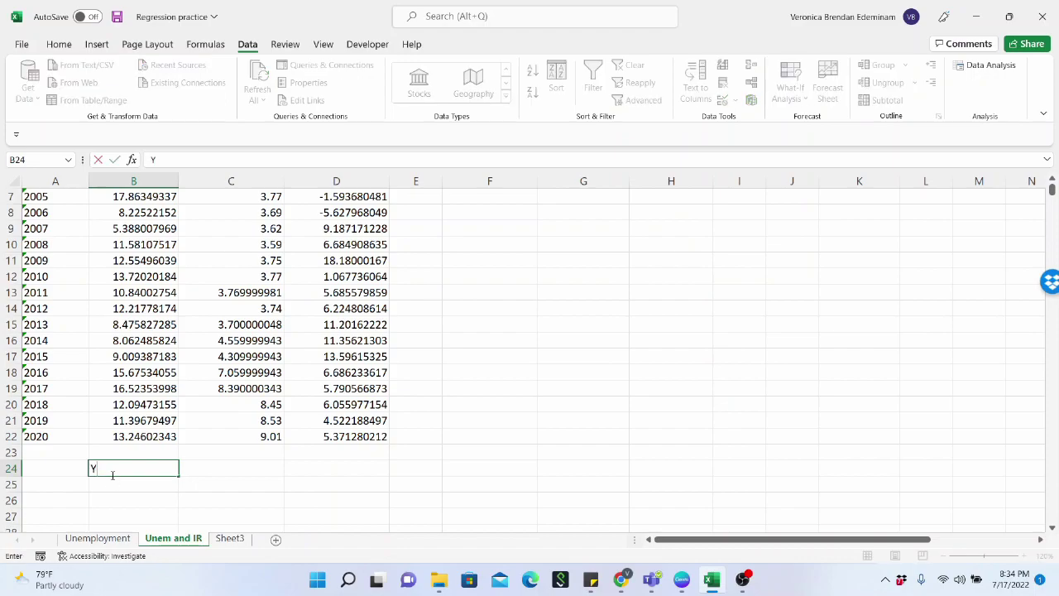
{"action": "key", "text": "Tab"}
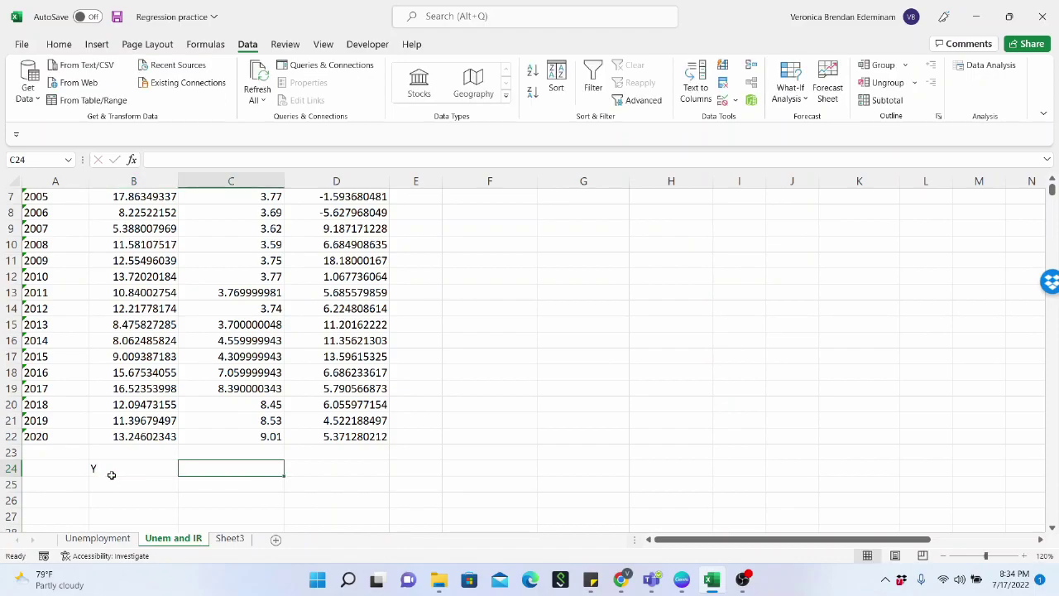
{"action": "scroll", "coordinate": [163, 451], "scroll_direction": "up", "scroll_amount": 2}
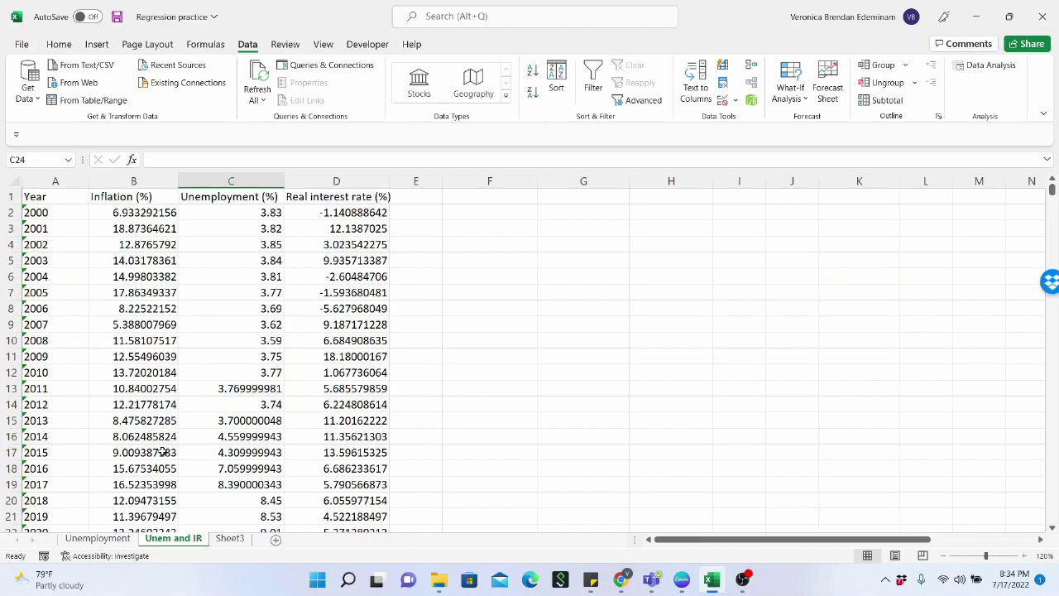
{"action": "scroll", "coordinate": [149, 445], "scroll_direction": "down", "scroll_amount": 4}
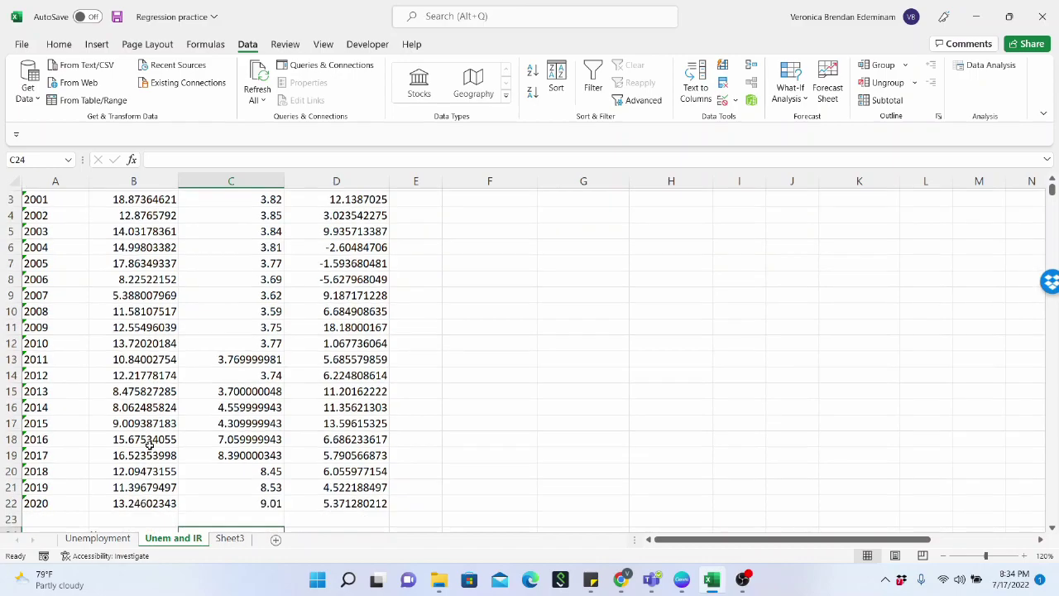
{"action": "scroll", "coordinate": [150, 446], "scroll_direction": "up", "scroll_amount": 4}
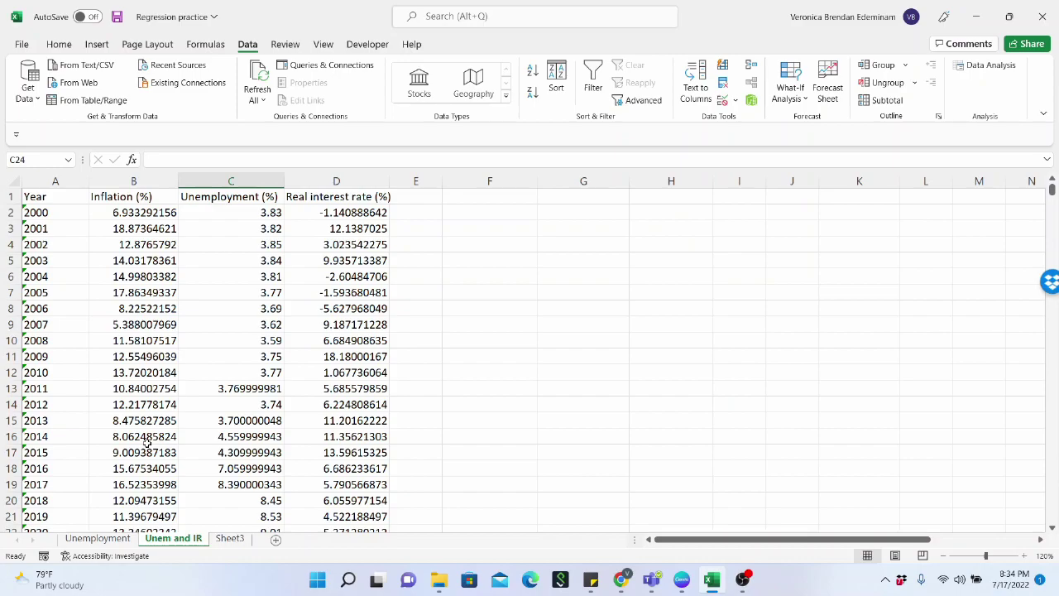
{"action": "scroll", "coordinate": [140, 441], "scroll_direction": "down", "scroll_amount": 2}
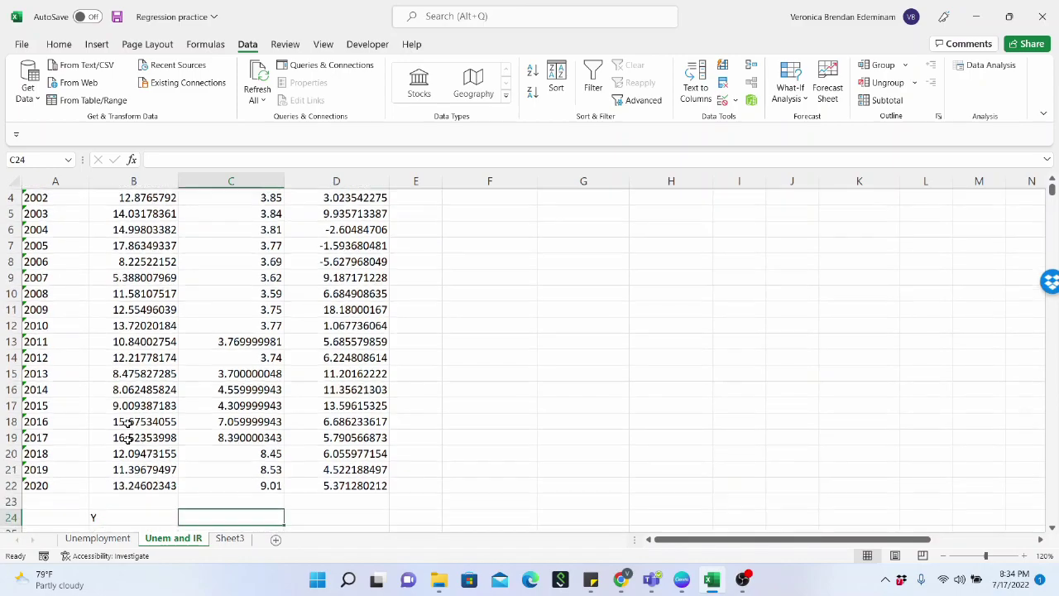
{"action": "scroll", "coordinate": [131, 418], "scroll_direction": "up", "scroll_amount": 2}
{"action": "scroll", "coordinate": [146, 424], "scroll_direction": "down", "scroll_amount": 3}
{"action": "type", "text": "iNFLATION"}
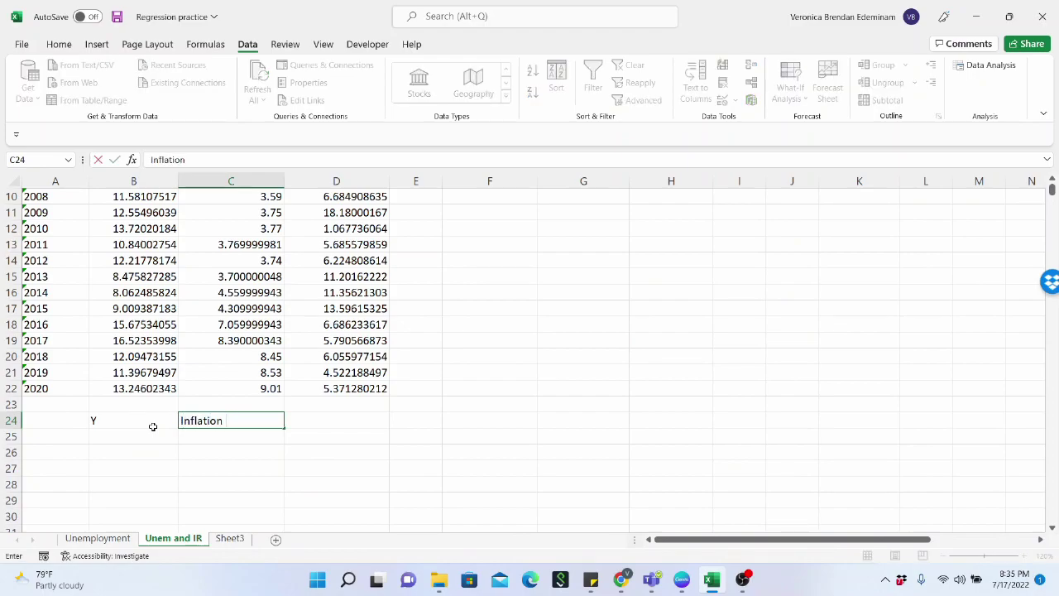
Add the independent variable labels X1 in B25 and X2 in B26.
{"action": "left_click", "coordinate": [136, 435]}
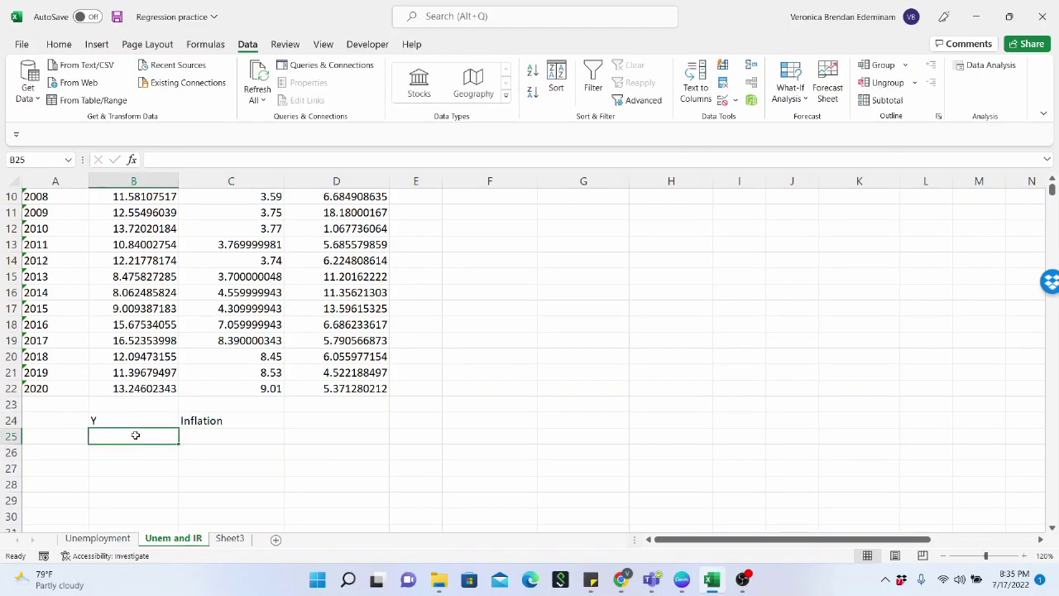
{"action": "type", "text": "X1"}
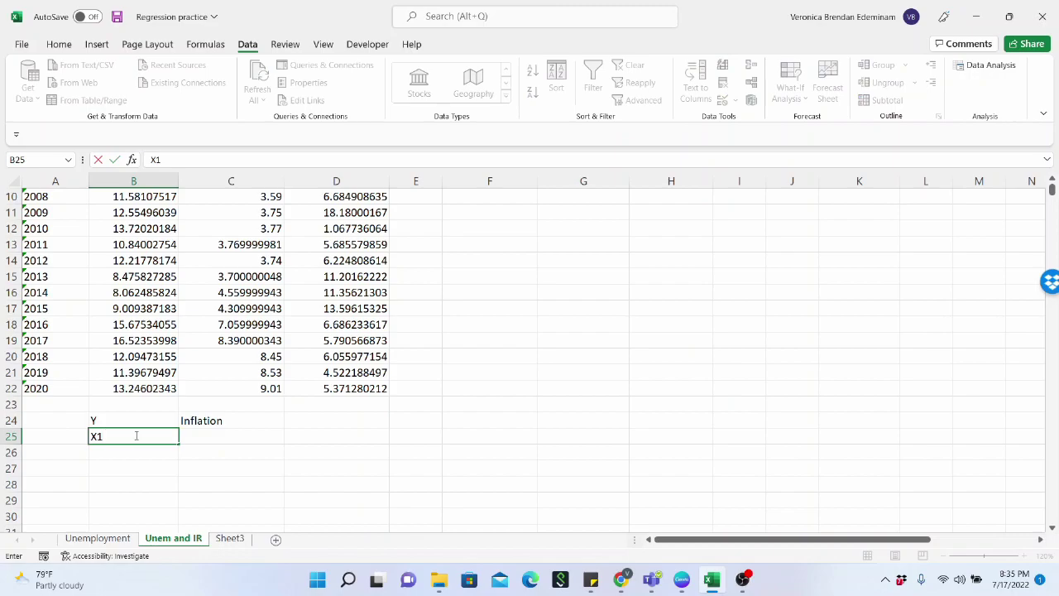
{"action": "left_click", "coordinate": [129, 452]}
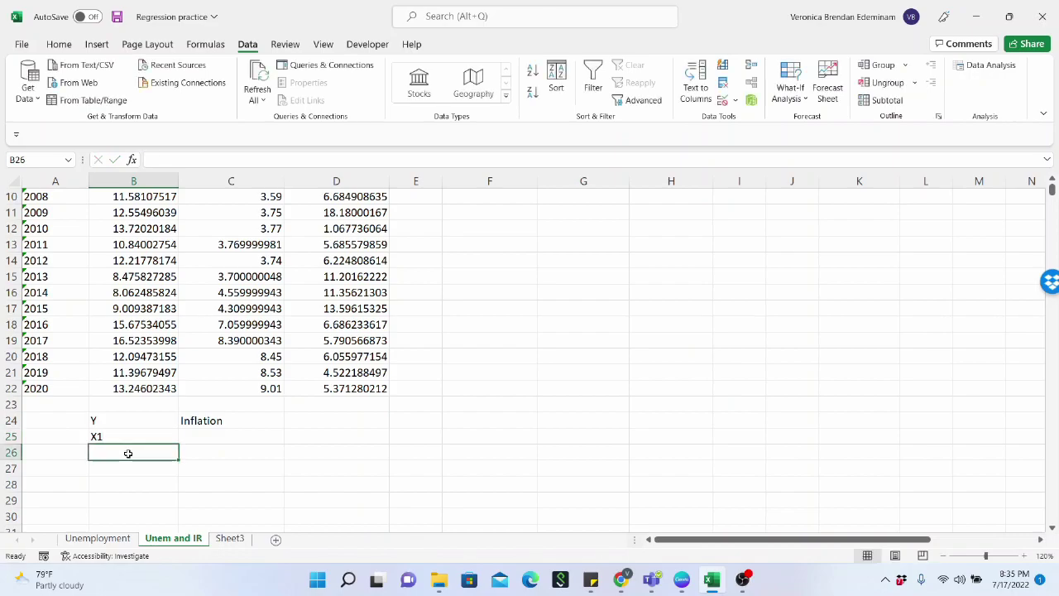
{"action": "type", "text": "X2"}
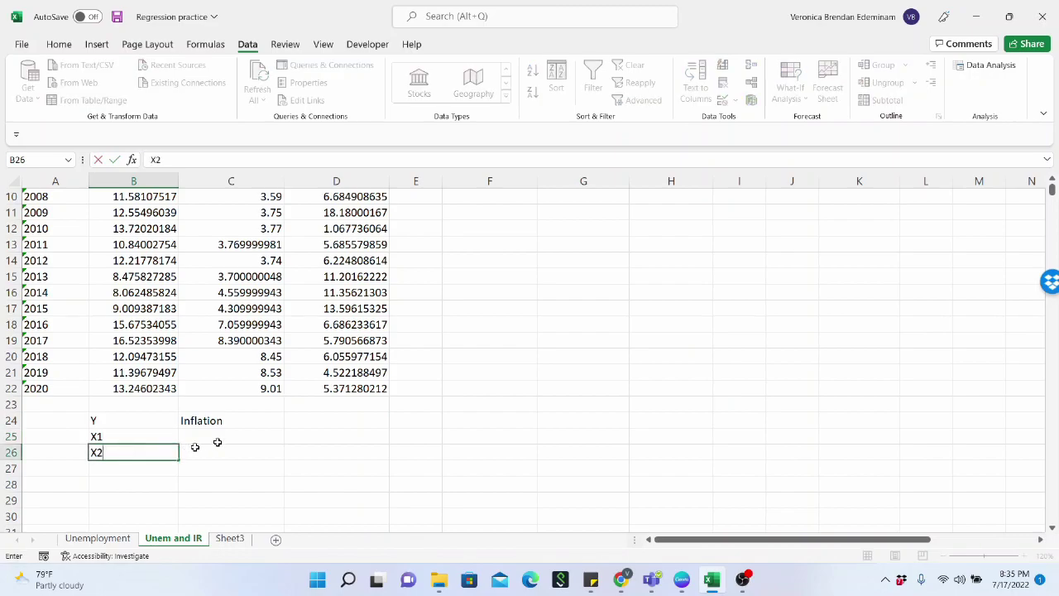
Define X1 as Unemployment in C25 and X2 as Interest Rate in C26.
{"action": "left_click", "coordinate": [221, 431]}
{"action": "scroll", "coordinate": [208, 448], "scroll_direction": "up", "scroll_amount": 3}
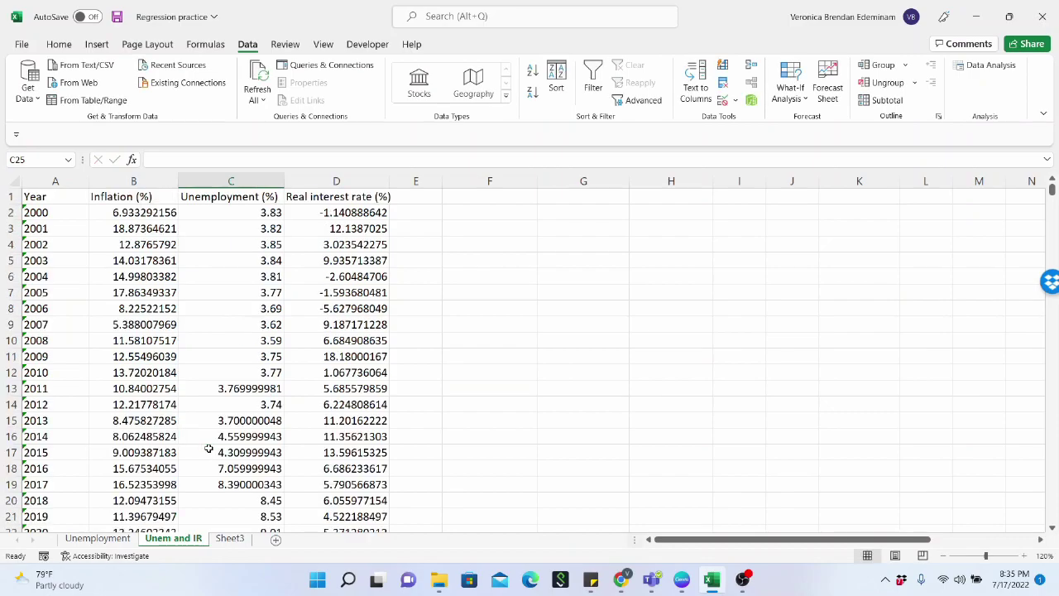
{"action": "scroll", "coordinate": [209, 448], "scroll_direction": "down", "scroll_amount": 4}
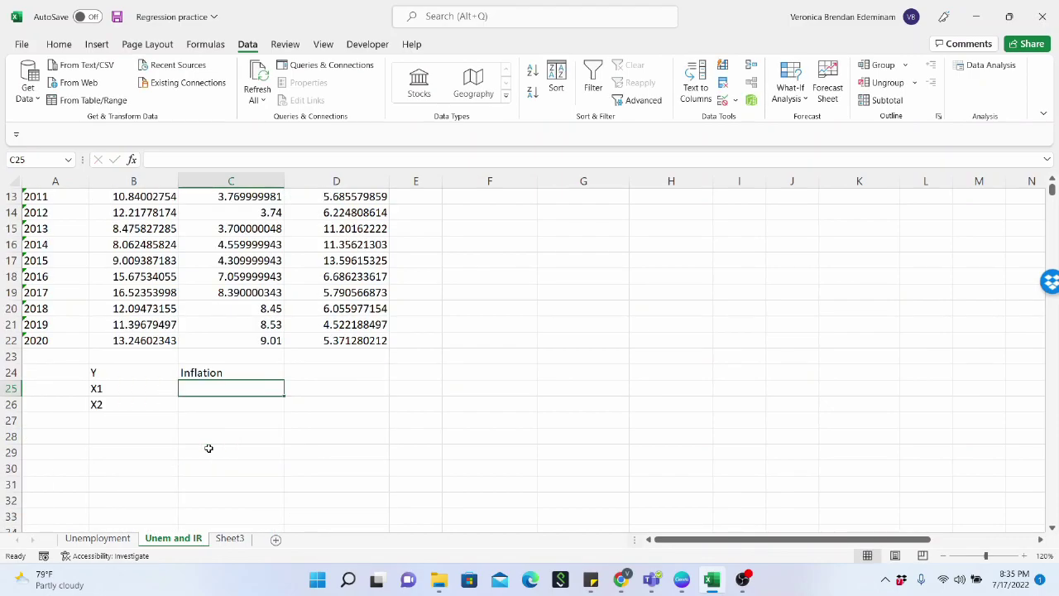
{"action": "type", "text": "Unemploymn"}
{"action": "key", "text": "BackSpace"}
{"action": "type", "text": "ent"}
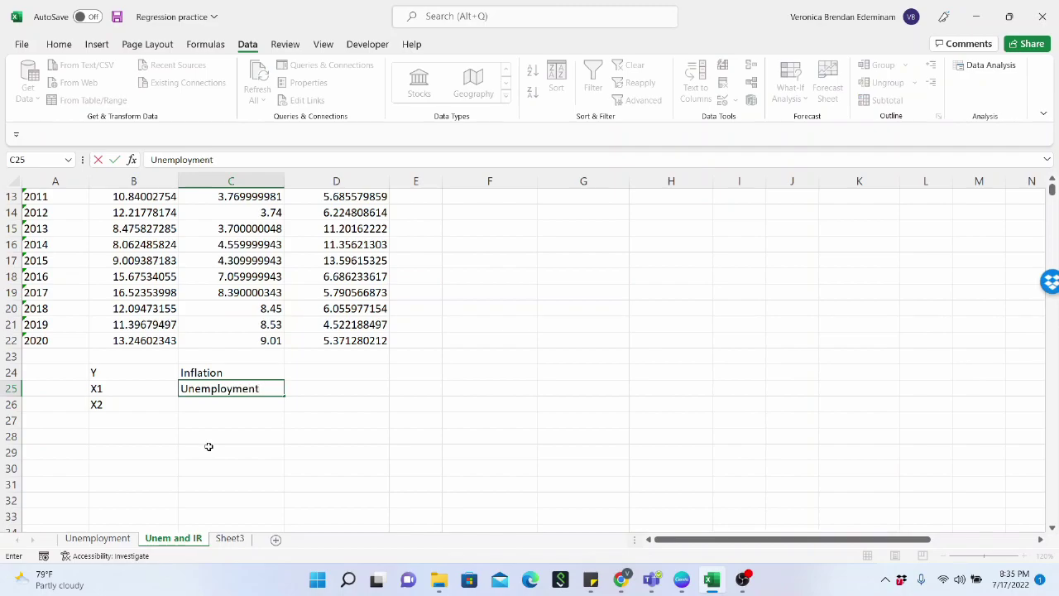
{"action": "left_click", "coordinate": [213, 405]}
{"action": "type", "text": "Interest Rate"}
{"action": "left_click", "coordinate": [208, 440]}
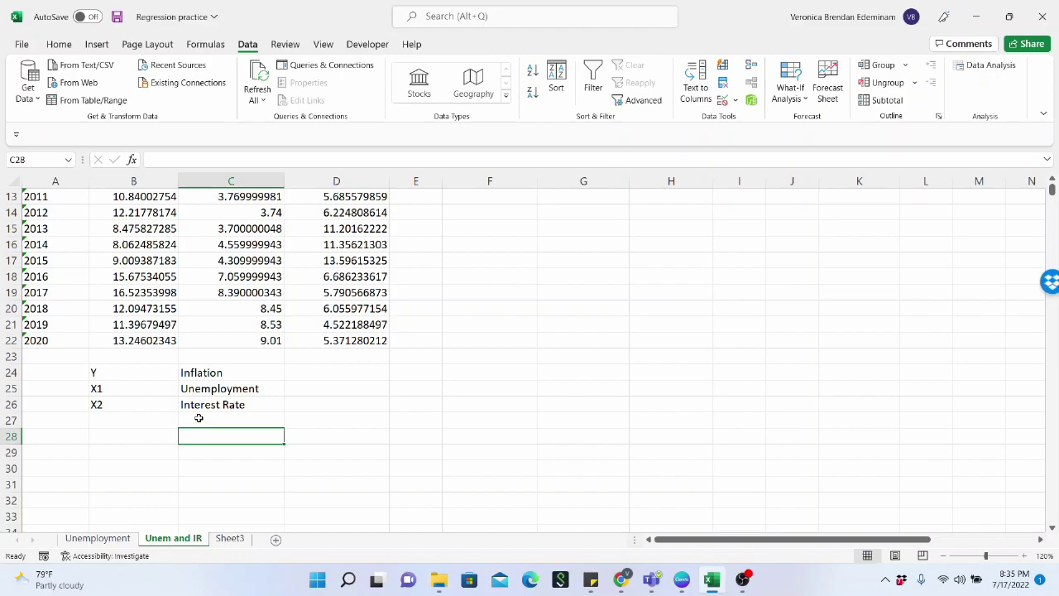
Write the multiple regression equation Y = b1x1 + b2x2 + a + c in B27 as text.
{"action": "scroll", "coordinate": [183, 410], "scroll_direction": "up", "scroll_amount": 4}
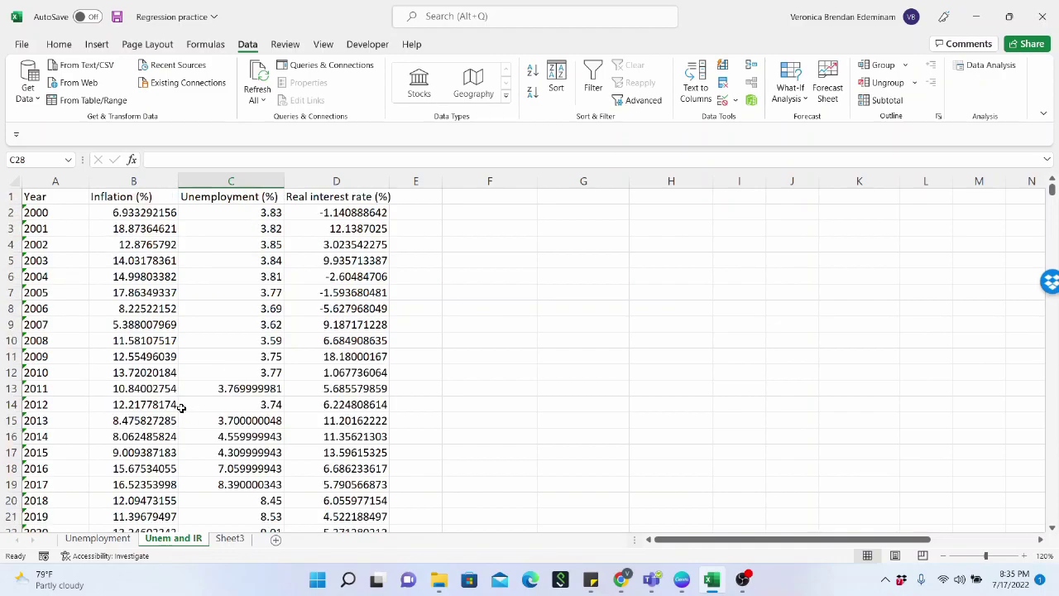
{"action": "scroll", "coordinate": [180, 407], "scroll_direction": "down", "scroll_amount": 5}
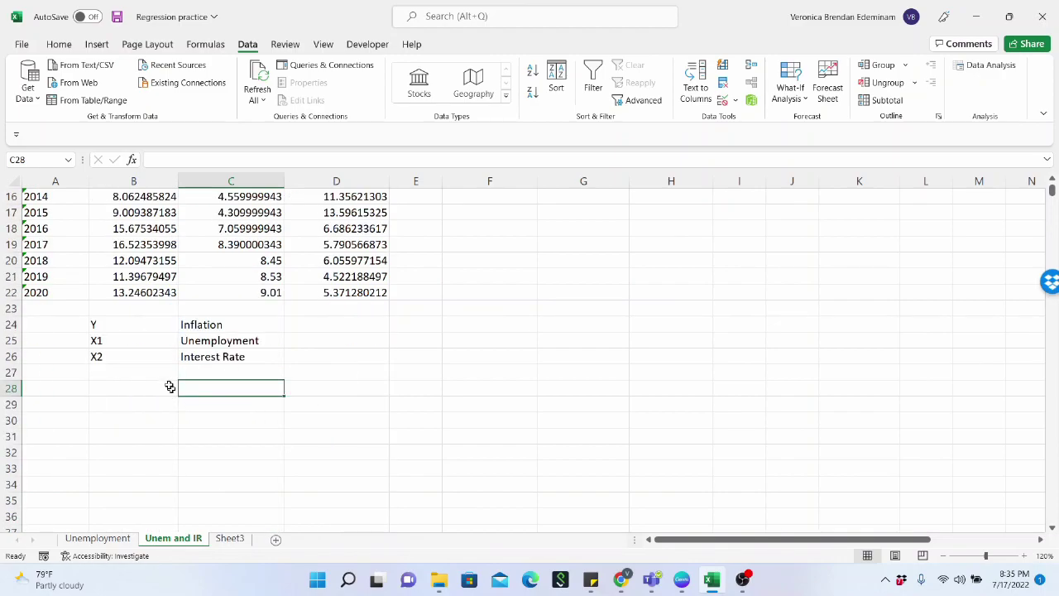
{"action": "left_click_drag", "start_coordinate": [163, 371], "coordinate": [153, 439]}
{"action": "left_click_drag", "start_coordinate": [224, 370], "coordinate": [226, 428]}
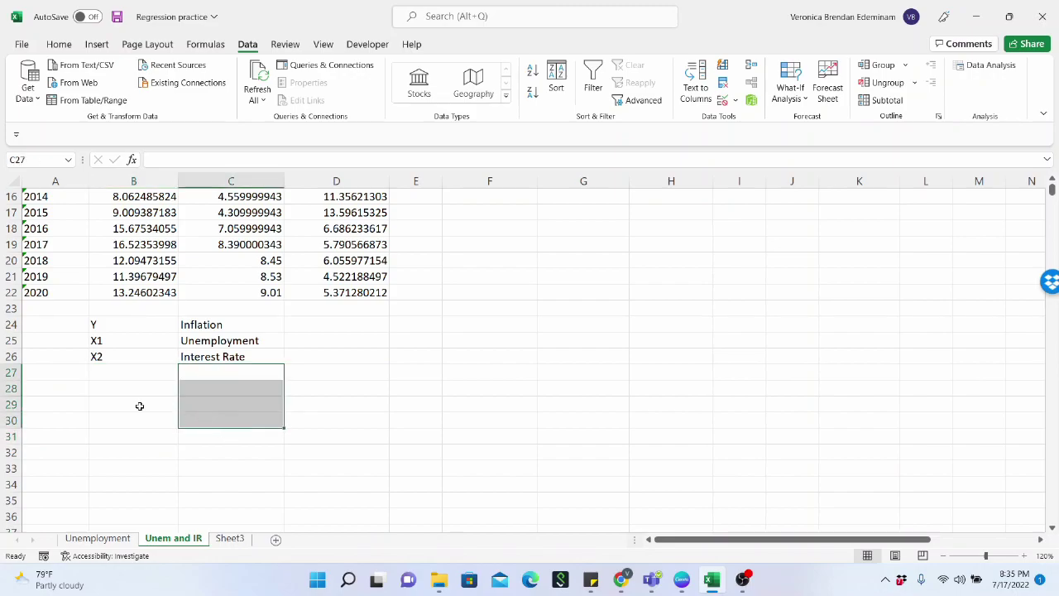
{"action": "scroll", "coordinate": [140, 406], "scroll_direction": "up", "scroll_amount": 5}
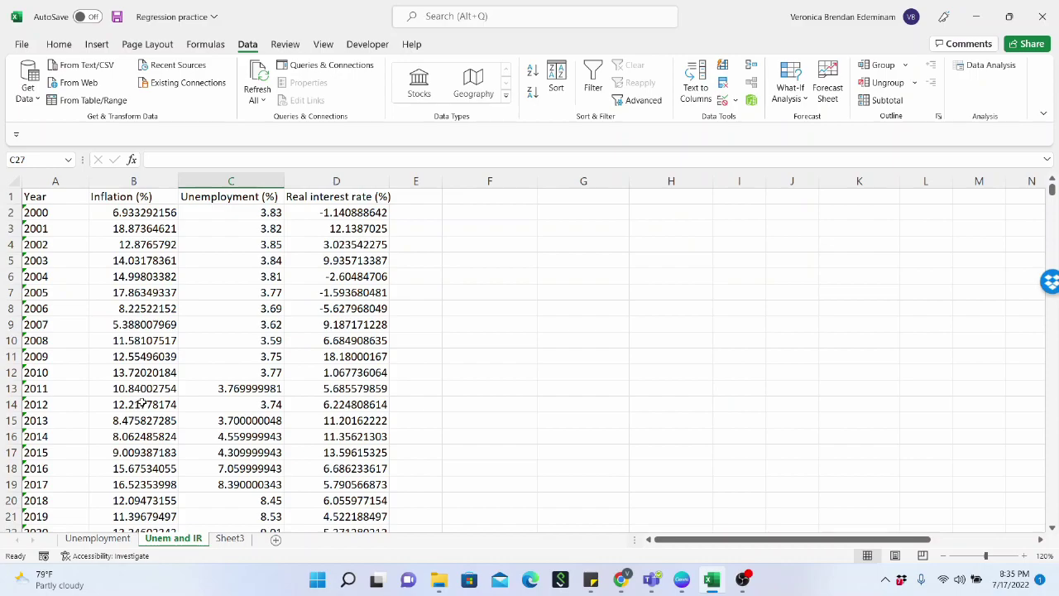
{"action": "scroll", "coordinate": [141, 402], "scroll_direction": "down", "scroll_amount": 5}
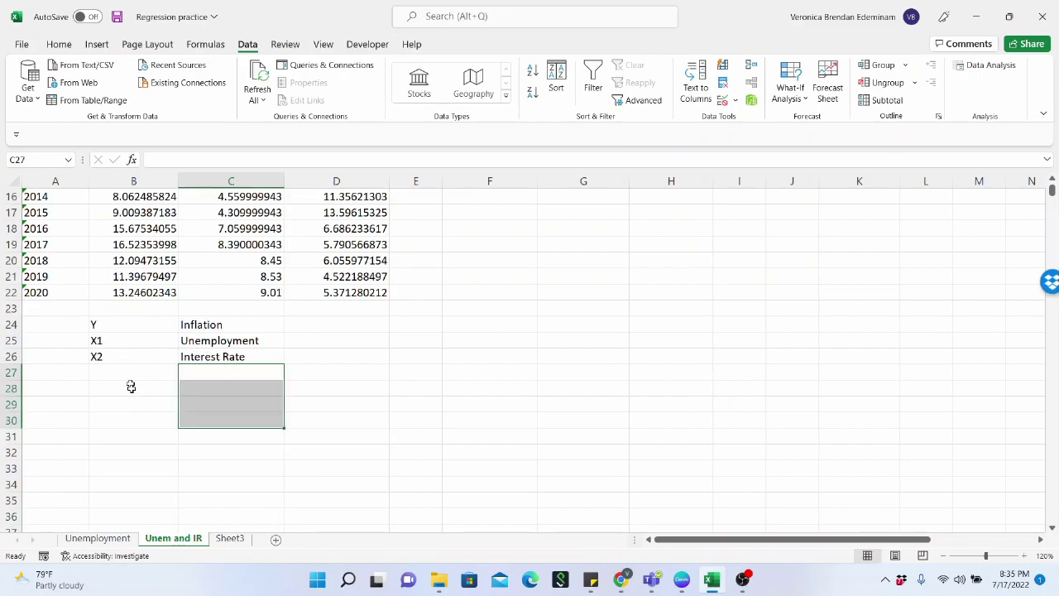
{"action": "left_click", "coordinate": [131, 374]}
{"action": "type", "text": "Y = b1x1 + b2x2 + a + c"}
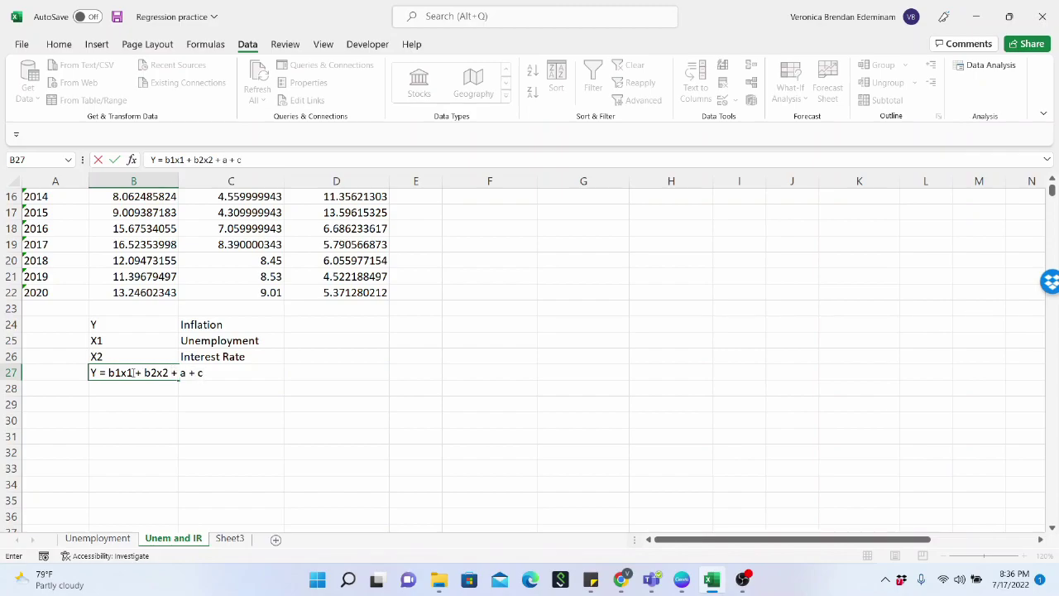
{"action": "left_click", "coordinate": [120, 389]}
{"action": "key", "text": "Up"}
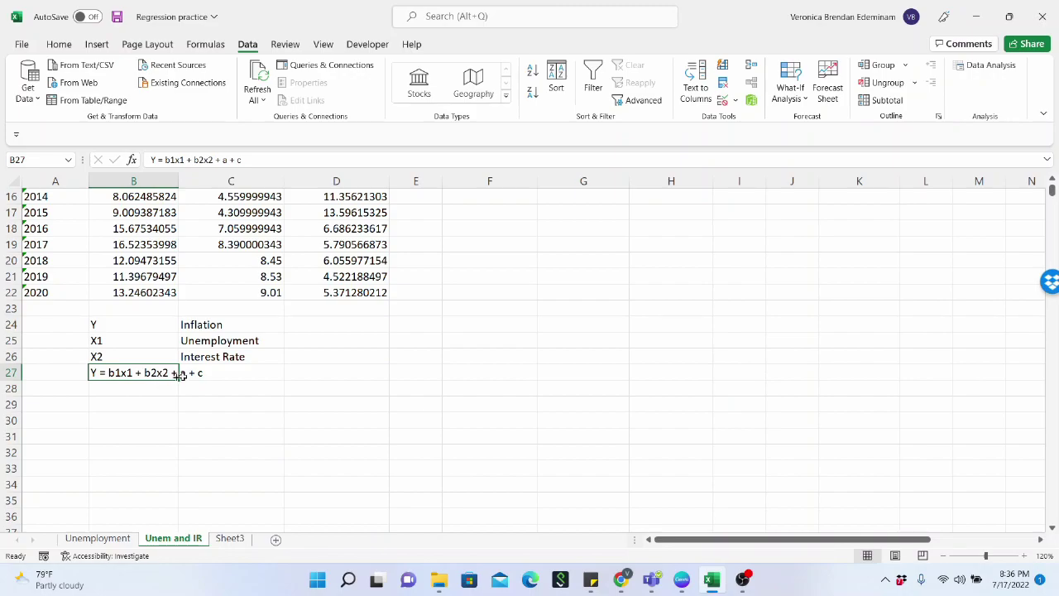
{"action": "scroll", "coordinate": [173, 380], "scroll_direction": "up", "scroll_amount": 3}
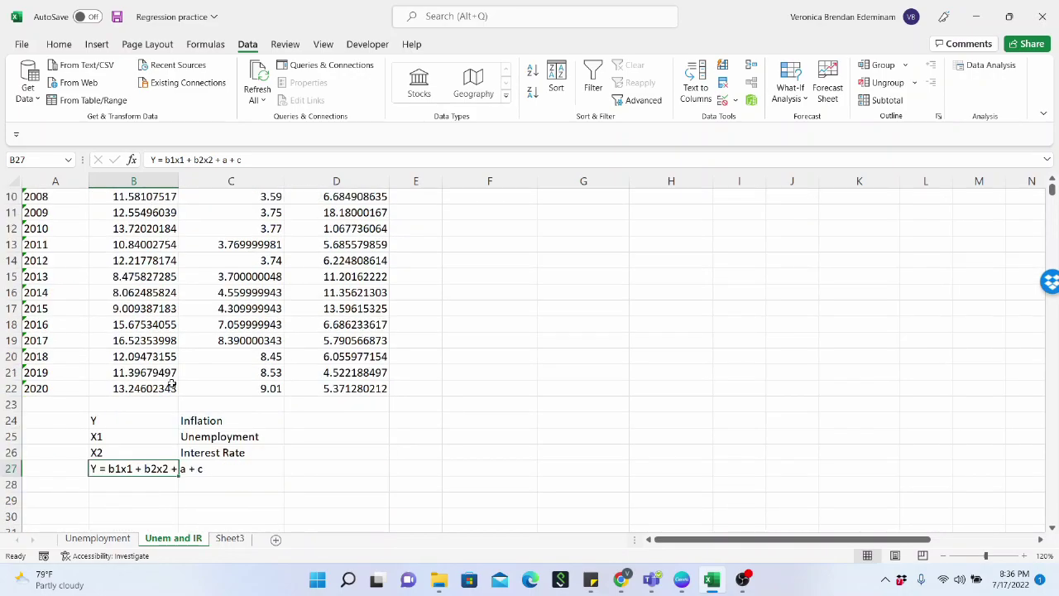
{"action": "scroll", "coordinate": [170, 369], "scroll_direction": "down", "scroll_amount": 2}
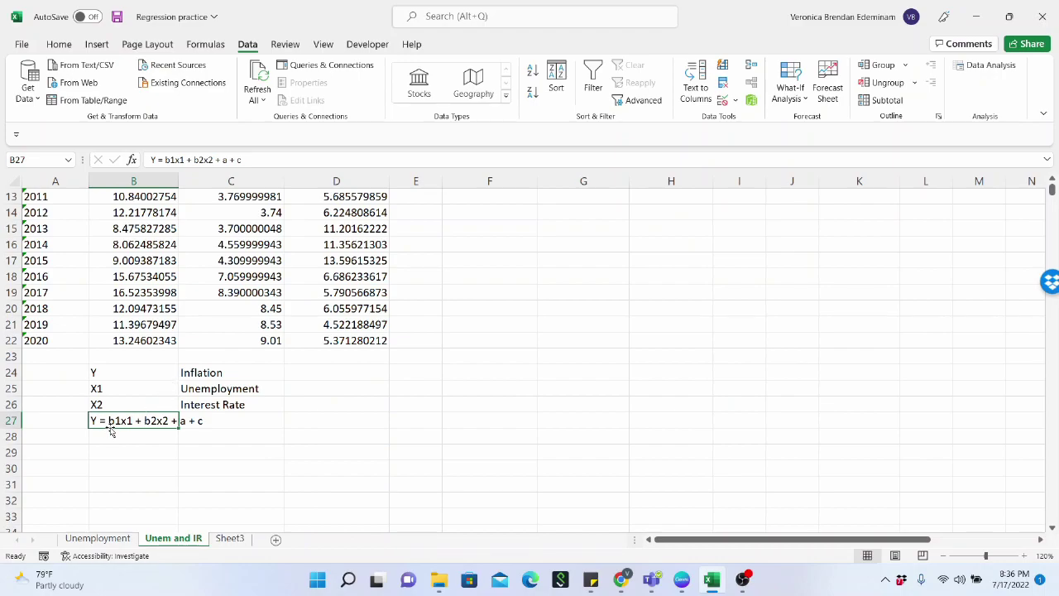
{"action": "scroll", "coordinate": [112, 431], "scroll_direction": "up", "scroll_amount": 4}
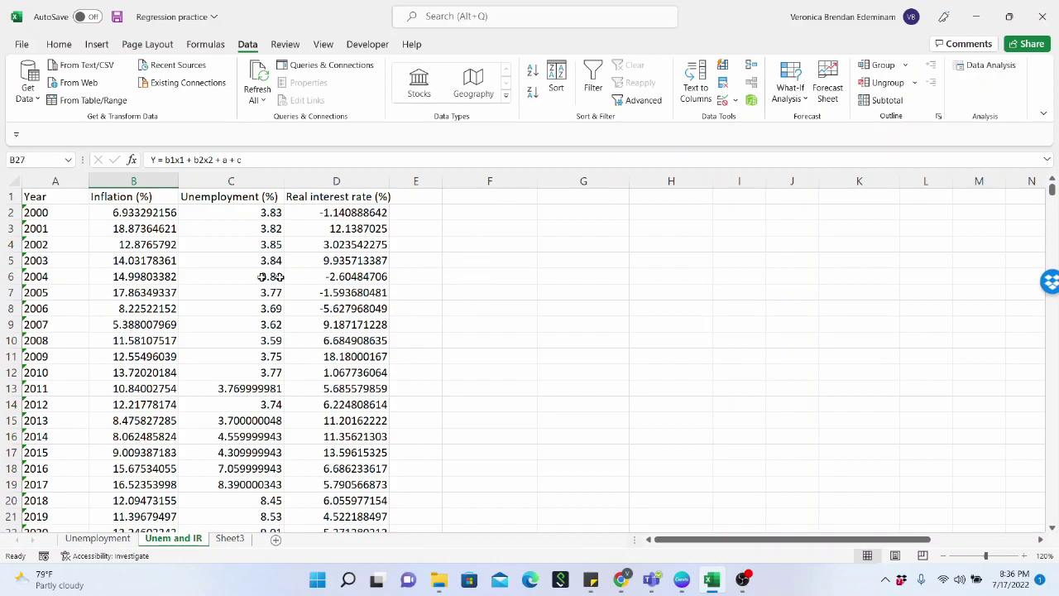
{"action": "left_click", "coordinate": [174, 215]}
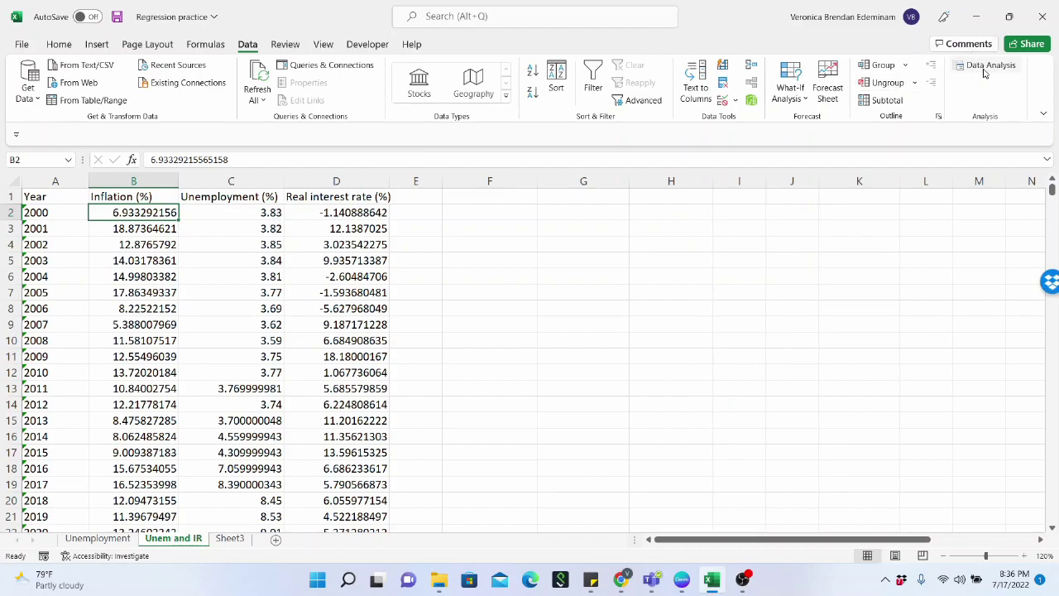
{"action": "left_click", "coordinate": [300, 231]}
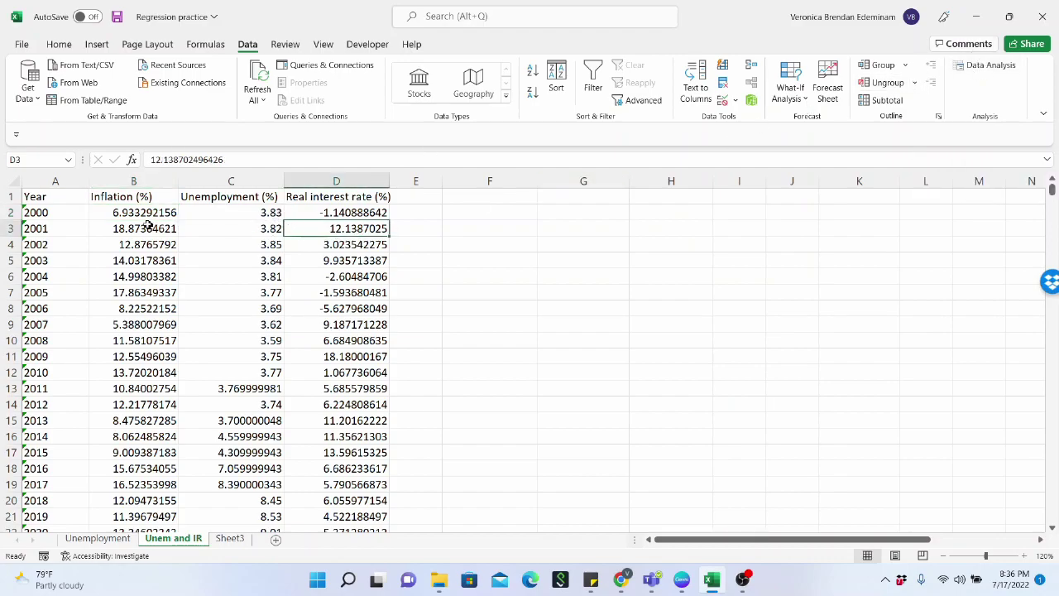
{"action": "left_click", "coordinate": [146, 214]}
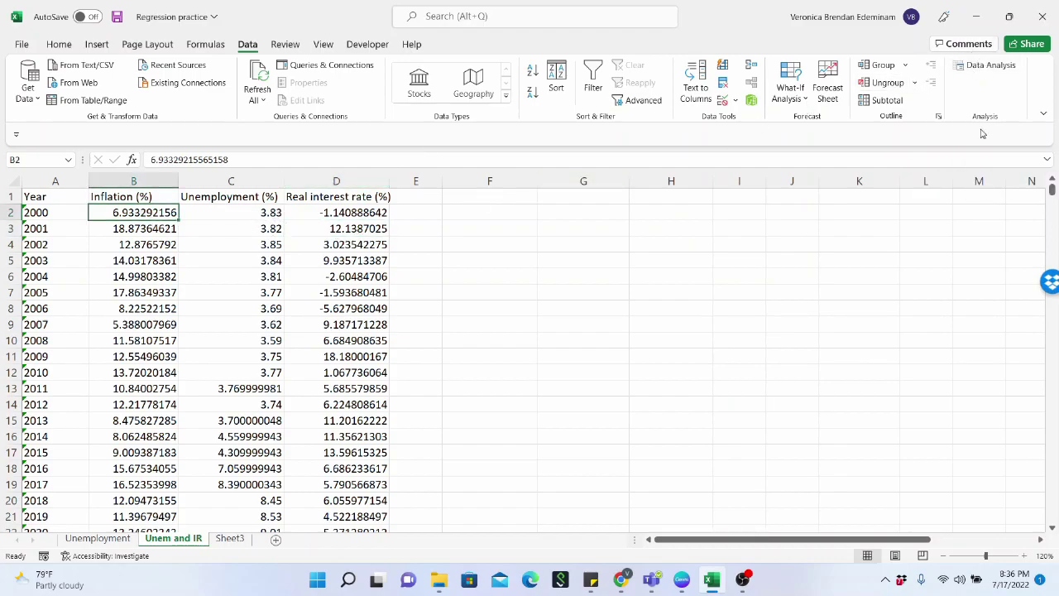
Start a Regression analysis from the Data Analysis tools.
{"action": "left_click", "coordinate": [991, 65]}
{"action": "left_click_drag", "start_coordinate": [220, 320], "coordinate": [736, 143]}
{"action": "scroll", "coordinate": [741, 210], "scroll_direction": "down", "scroll_amount": 2}
{"action": "left_click", "coordinate": [626, 217]}
{"action": "left_click", "coordinate": [639, 208]}
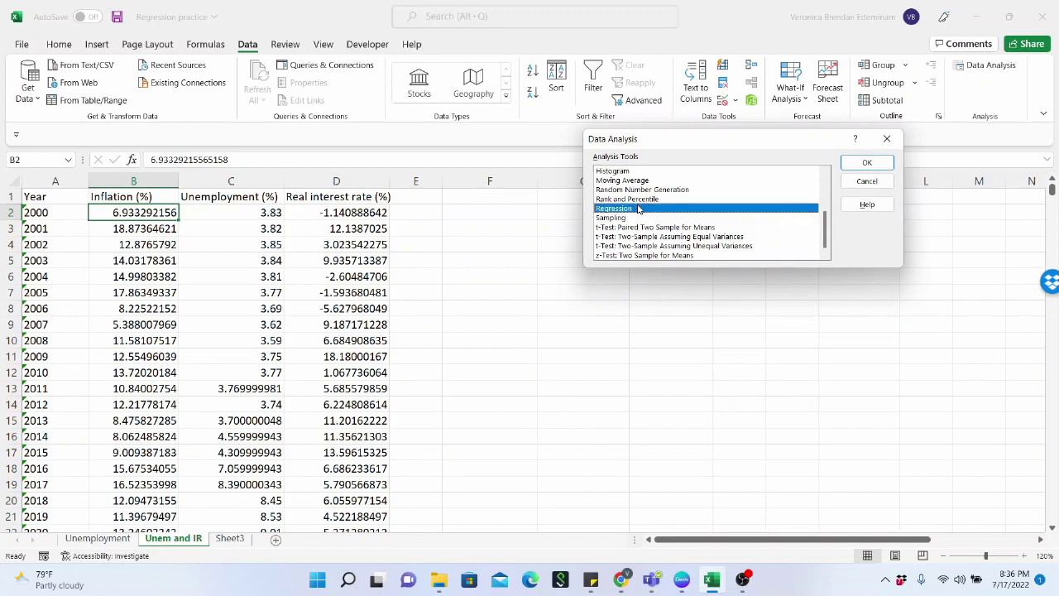
{"action": "left_click", "coordinate": [881, 165]}
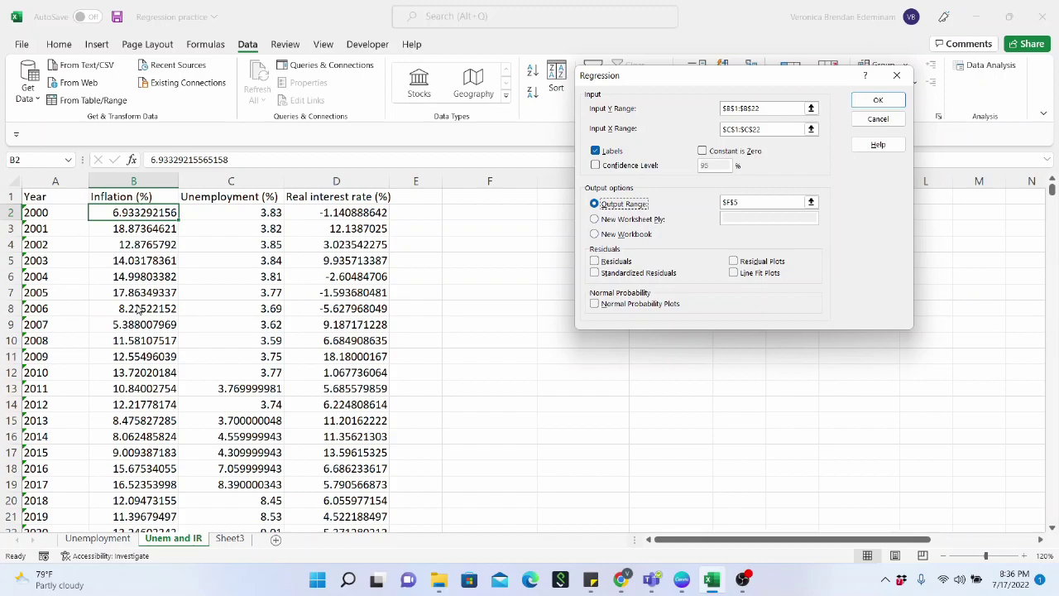
Keep $B$1:$B$22 as the Y range and set the X range to $C$1:$D$22, covering Unemployment and Real interest rate with their headers.
{"action": "left_click", "coordinate": [772, 108]}
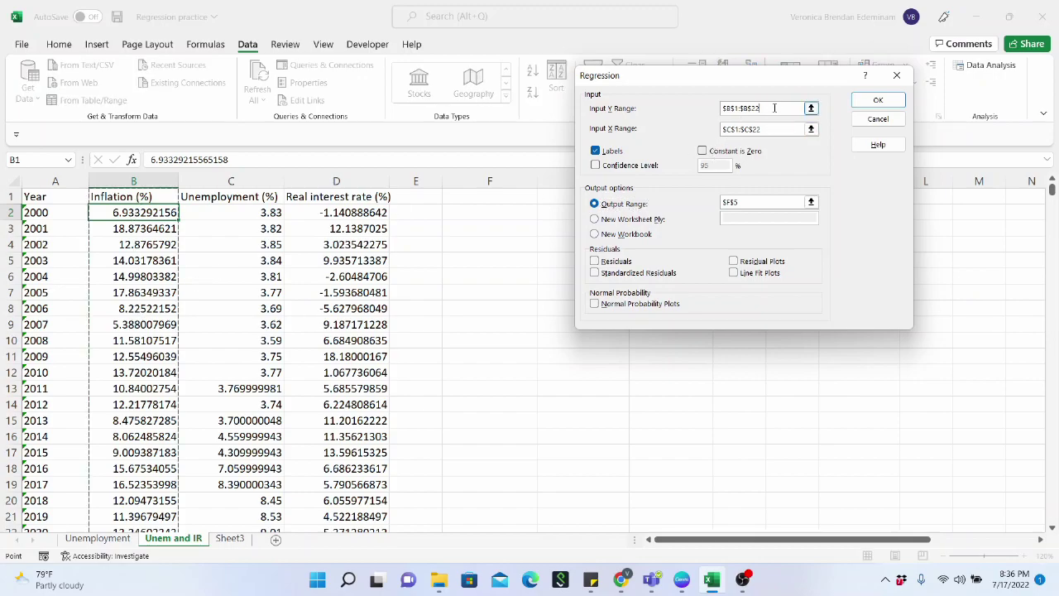
{"action": "scroll", "coordinate": [134, 281], "scroll_direction": "down", "scroll_amount": 4}
{"action": "scroll", "coordinate": [136, 292], "scroll_direction": "up", "scroll_amount": 4}
{"action": "left_click", "coordinate": [770, 131]}
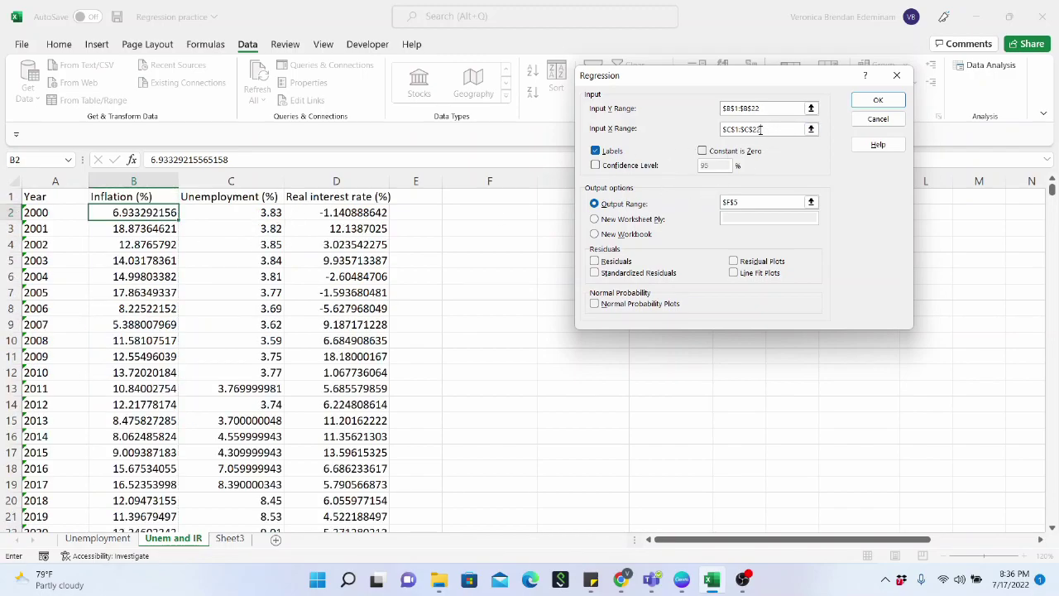
{"action": "left_click_drag", "start_coordinate": [248, 198], "coordinate": [341, 497]}
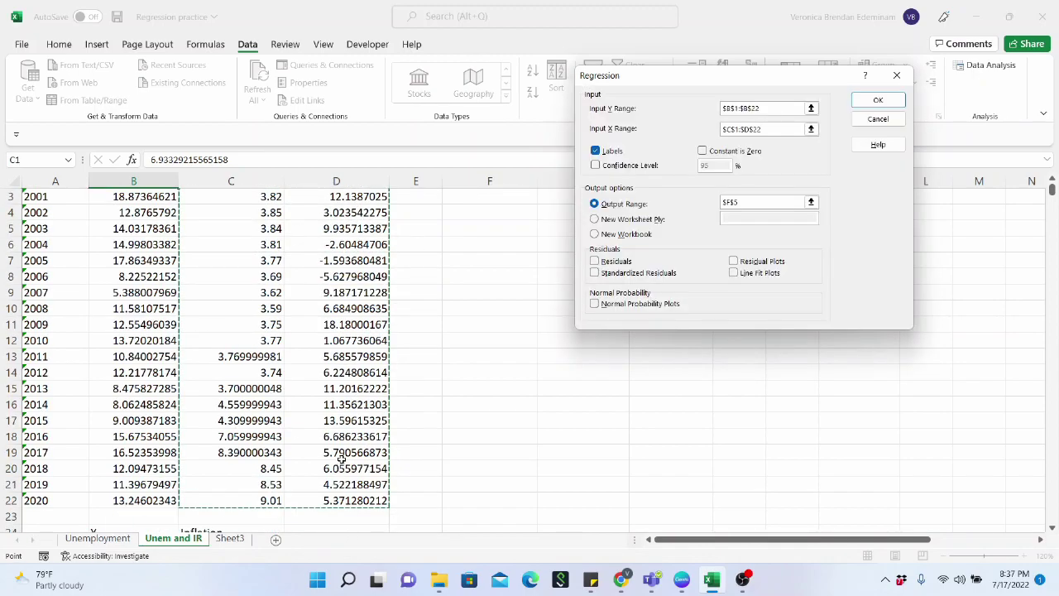
{"action": "scroll", "coordinate": [341, 458], "scroll_direction": "down", "scroll_amount": 1}
{"action": "scroll", "coordinate": [341, 457], "scroll_direction": "up", "scroll_amount": 2}
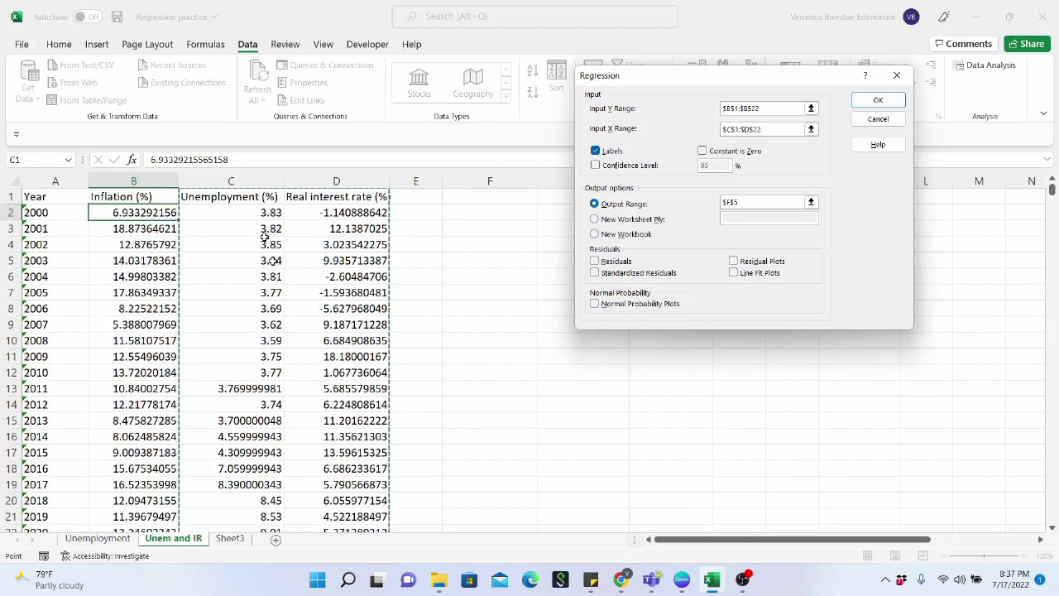
{"action": "scroll", "coordinate": [346, 463], "scroll_direction": "down", "scroll_amount": 4}
{"action": "scroll", "coordinate": [325, 346], "scroll_direction": "up", "scroll_amount": 4}
Try to pick cell F2 as the output range for the regression.
{"action": "left_click", "coordinate": [594, 203]}
{"action": "left_click_drag", "start_coordinate": [742, 81], "coordinate": [212, 153]}
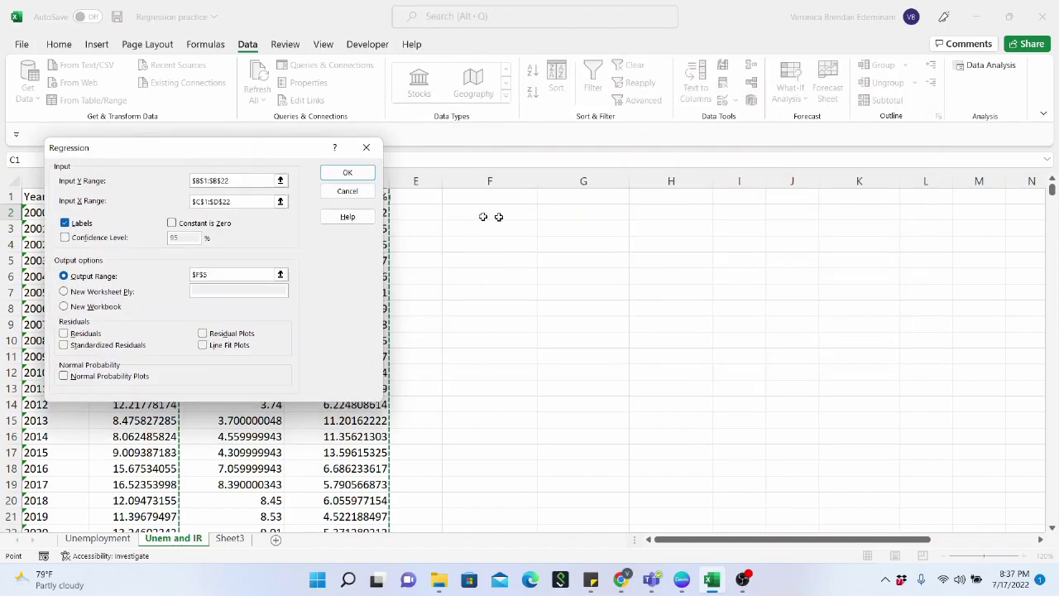
{"action": "left_click", "coordinate": [497, 258]}
{"action": "left_click", "coordinate": [475, 212]}
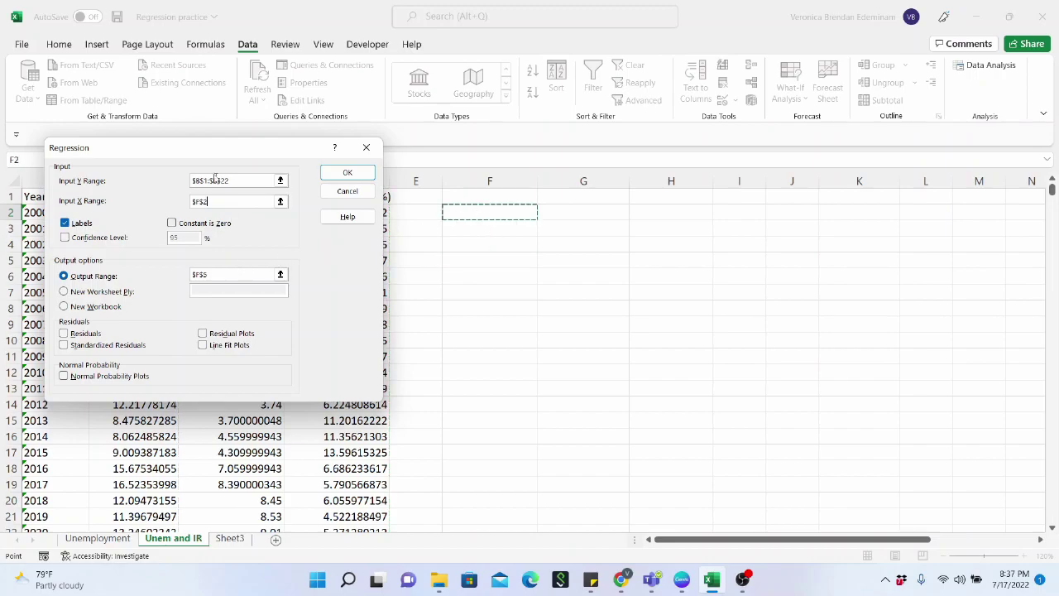
Restore the regression's X range to $C$1:$D$22 by reselecting the Unemployment and Real interest rate columns.
{"action": "left_click_drag", "start_coordinate": [221, 148], "coordinate": [810, 141]}
{"action": "left_click", "coordinate": [802, 193]}
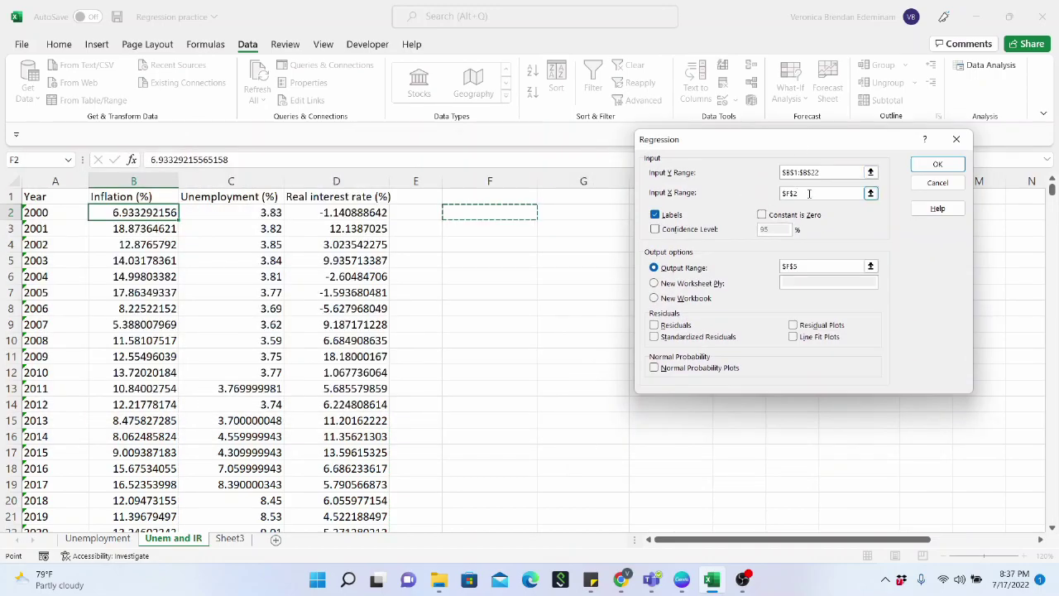
{"action": "left_click_drag", "start_coordinate": [256, 199], "coordinate": [323, 500]}
Try to run the regression after picking cell F3 as the output location.
{"action": "left_click", "coordinate": [803, 266]}
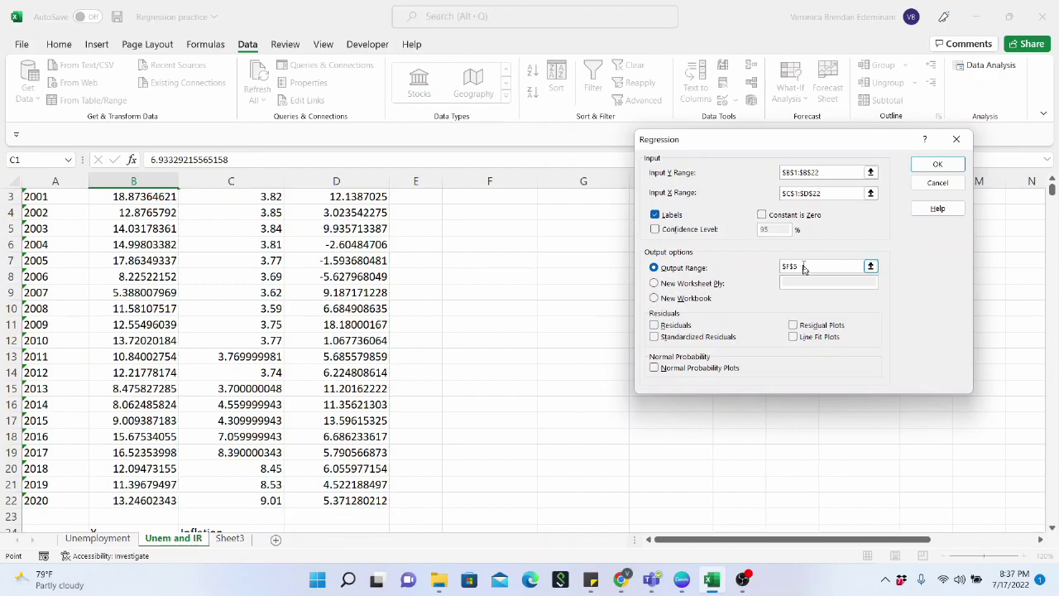
{"action": "left_click", "coordinate": [870, 266]}
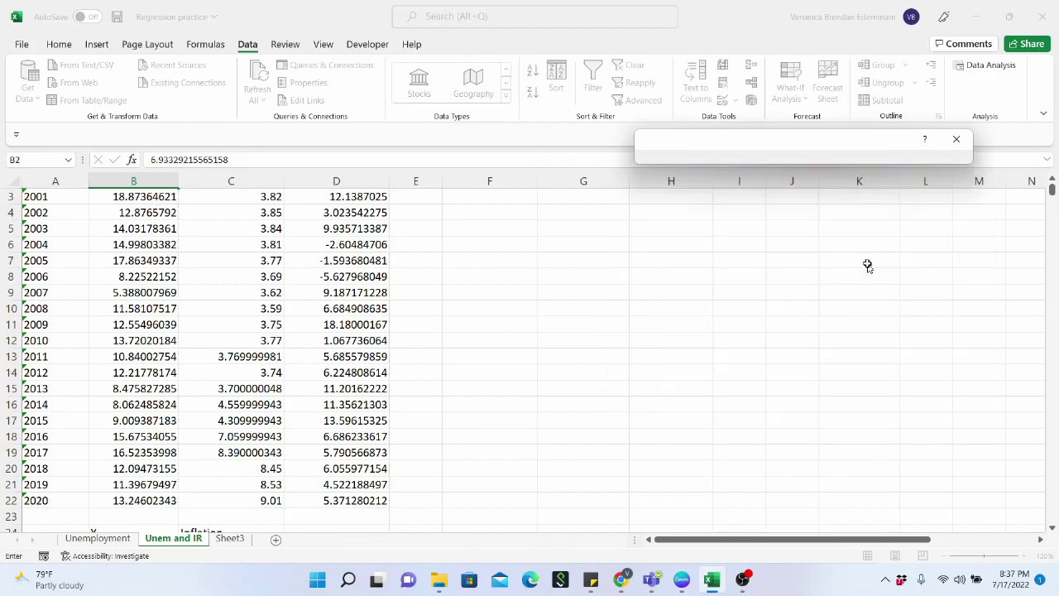
{"action": "left_click", "coordinate": [509, 203]}
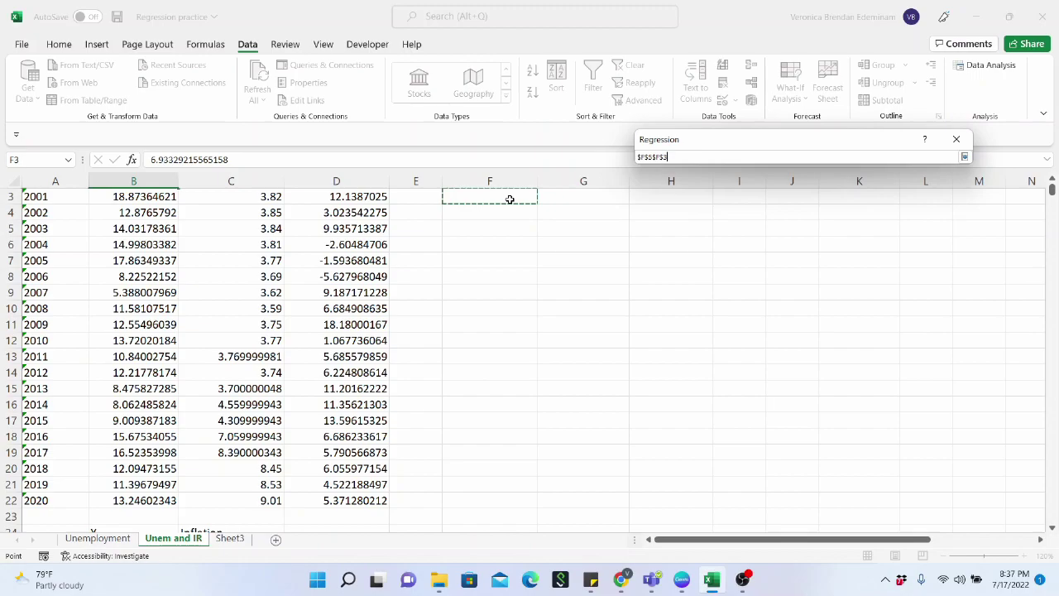
{"action": "left_click", "coordinate": [964, 157]}
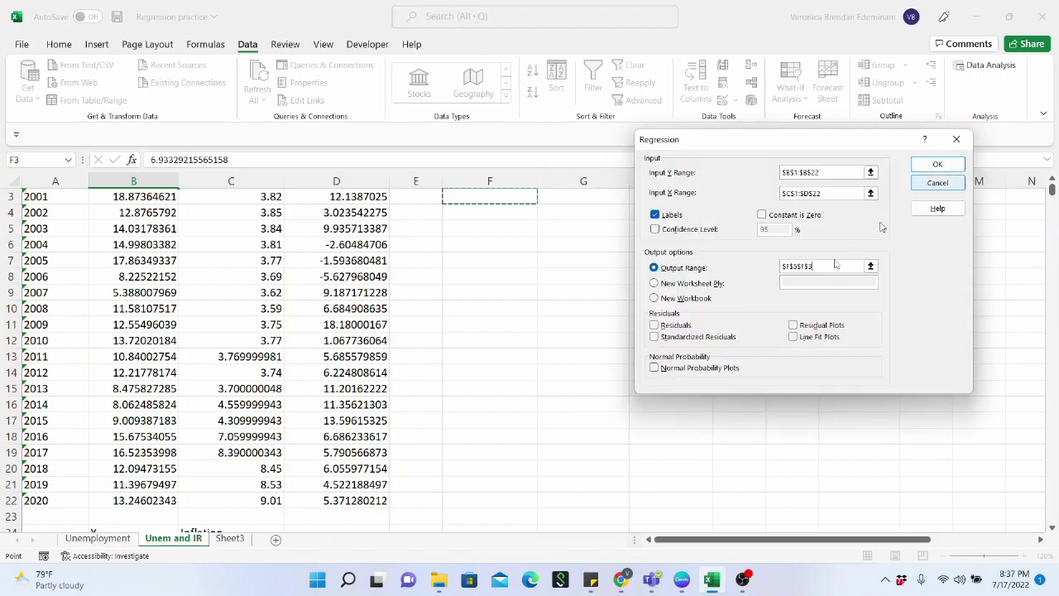
{"action": "left_click", "coordinate": [949, 171]}
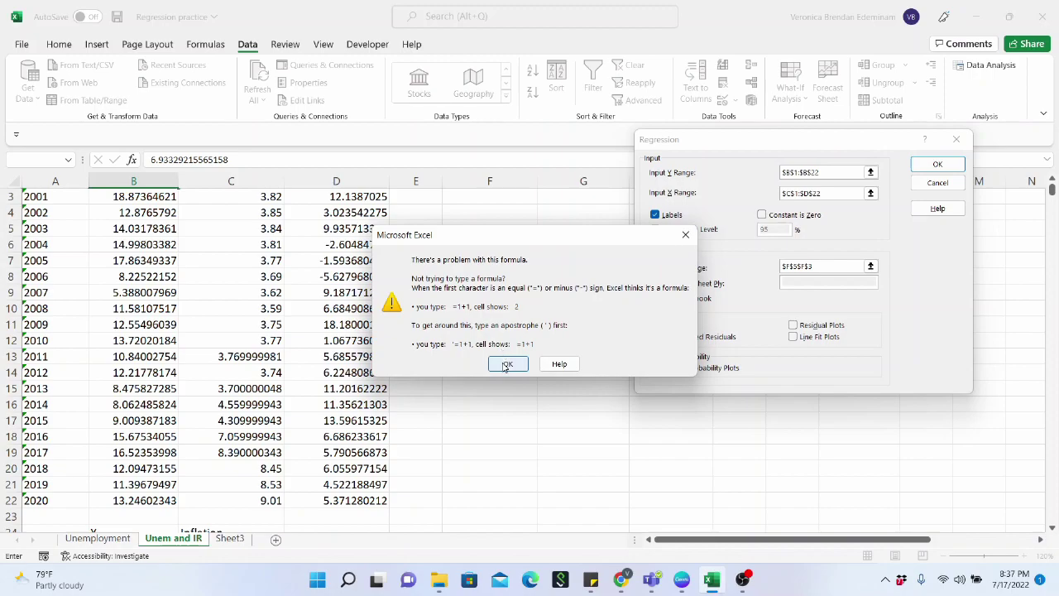
{"action": "left_click", "coordinate": [506, 365]}
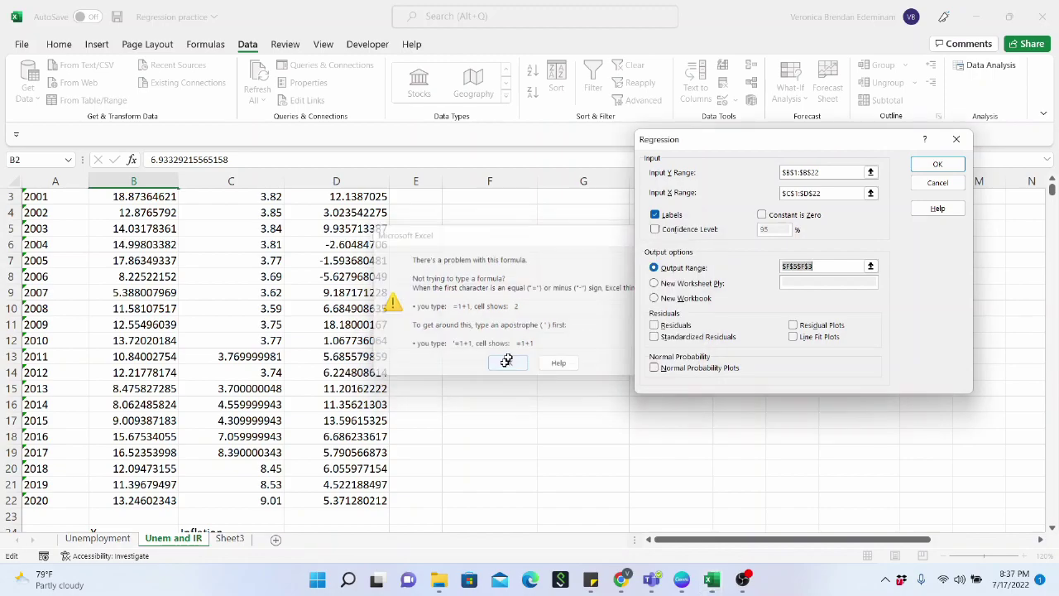
Correct the output range to $F$3 and run the multiple regression.
{"action": "left_click", "coordinate": [811, 267]}
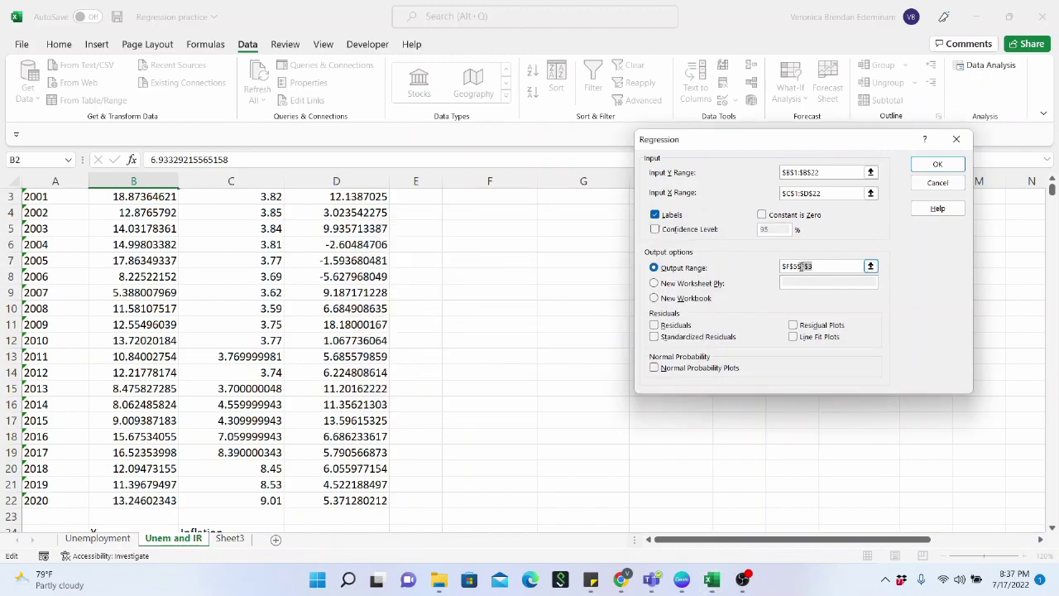
{"action": "left_click", "coordinate": [798, 267]}
{"action": "left_click_drag", "start_coordinate": [798, 265], "coordinate": [771, 270]}
{"action": "key", "text": "BackSpace"}
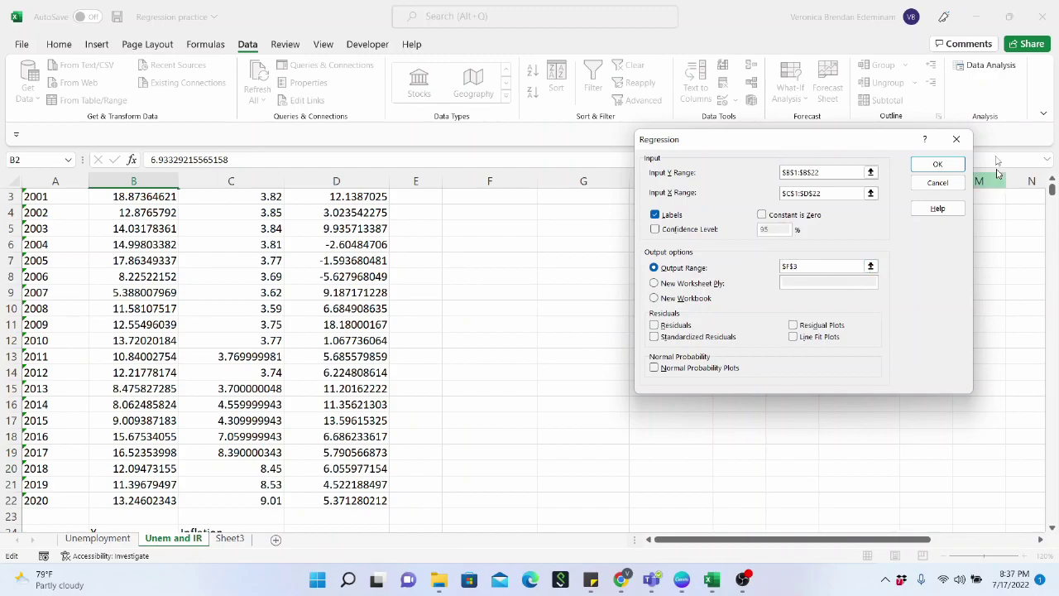
{"action": "left_click", "coordinate": [927, 166]}
{"action": "scroll", "coordinate": [620, 244], "scroll_direction": "down", "scroll_amount": 4}
{"action": "scroll", "coordinate": [620, 244], "scroll_direction": "up", "scroll_amount": 4}
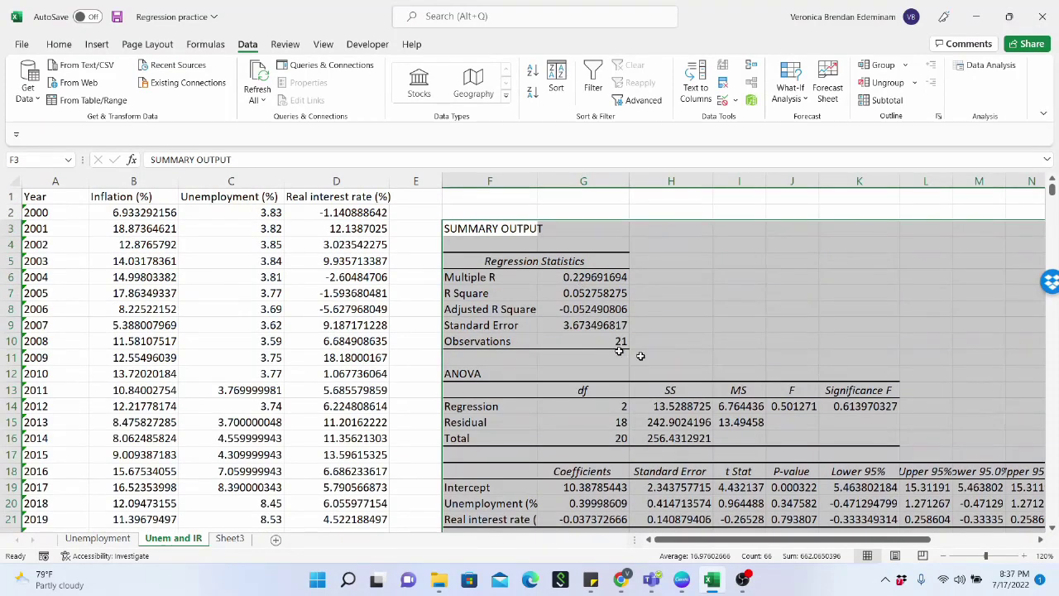
Widen column F so the row labels of the regression output fit.
{"action": "scroll", "coordinate": [634, 335], "scroll_direction": "down", "scroll_amount": 3}
{"action": "scroll", "coordinate": [634, 329], "scroll_direction": "up", "scroll_amount": 3}
{"action": "left_click_drag", "start_coordinate": [538, 181], "coordinate": [643, 202]}
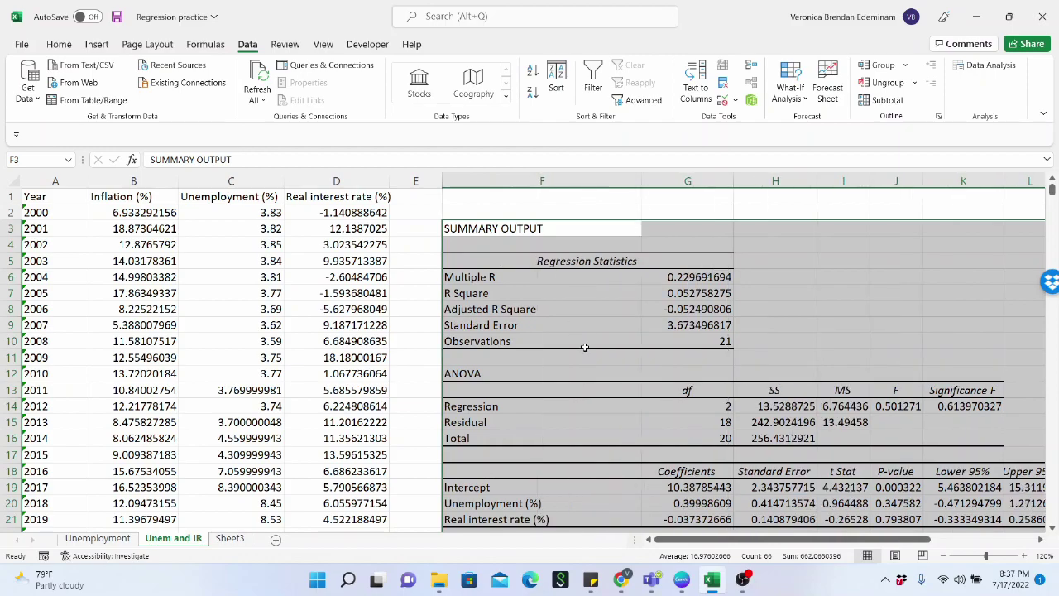
Examine the multiple regression output, focusing on R Square, Adjusted R Square and the coefficients table.
{"action": "scroll", "coordinate": [584, 348], "scroll_direction": "down", "scroll_amount": 1}
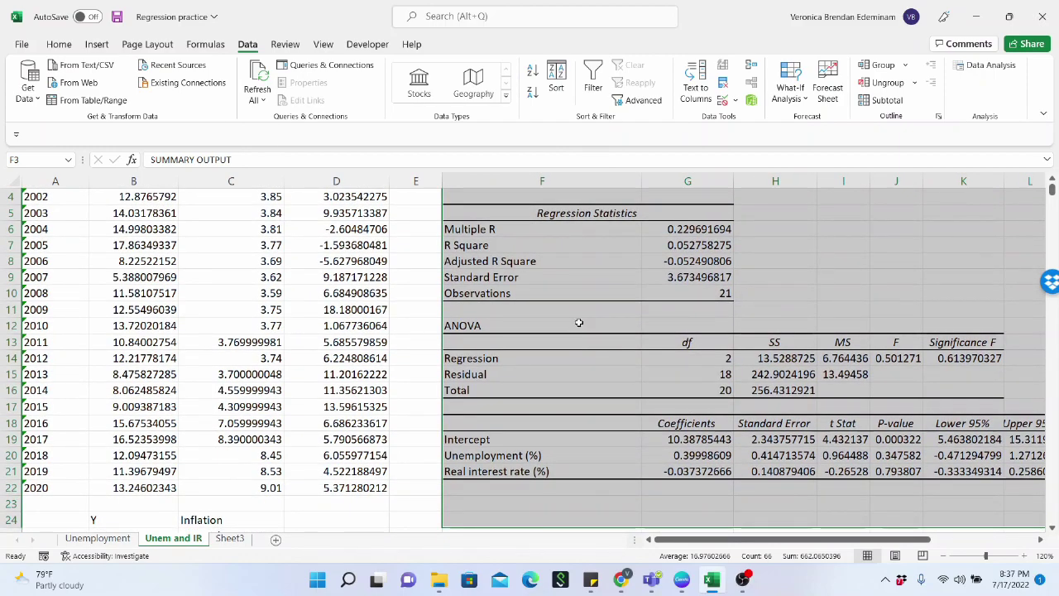
{"action": "left_click", "coordinate": [505, 262]}
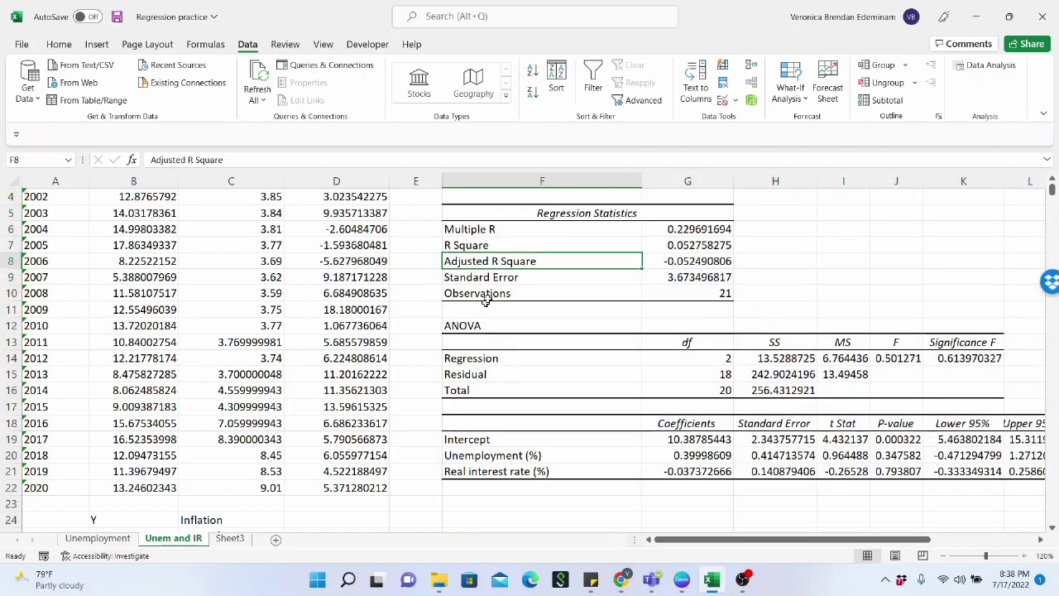
{"action": "scroll", "coordinate": [500, 277], "scroll_direction": "up", "scroll_amount": 1}
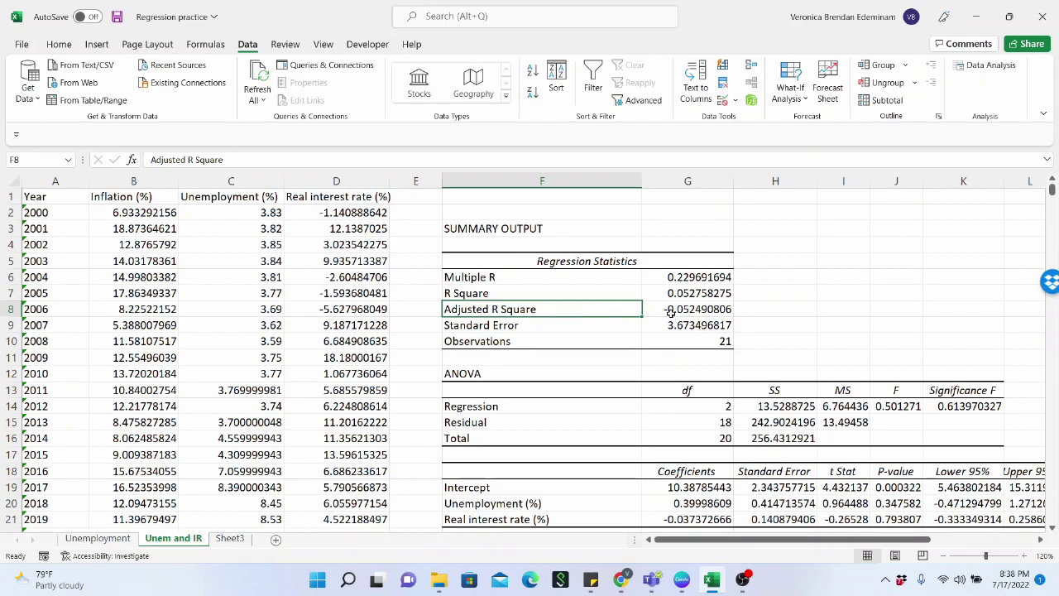
{"action": "left_click", "coordinate": [531, 293]}
{"action": "left_click", "coordinate": [540, 310]}
{"action": "scroll", "coordinate": [552, 352], "scroll_direction": "down", "scroll_amount": 2}
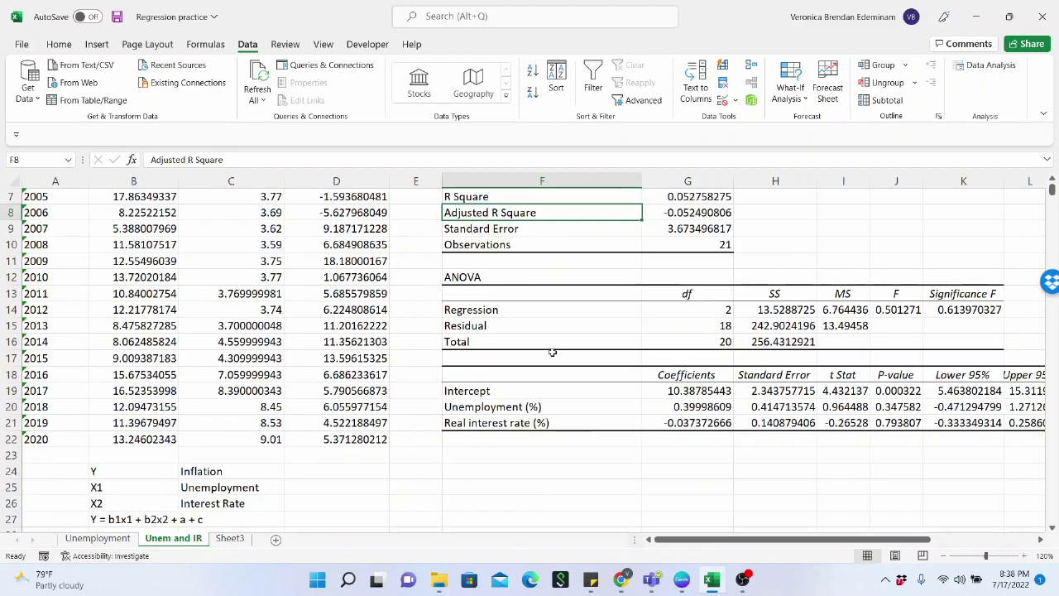
{"action": "scroll", "coordinate": [552, 350], "scroll_direction": "down", "scroll_amount": 2}
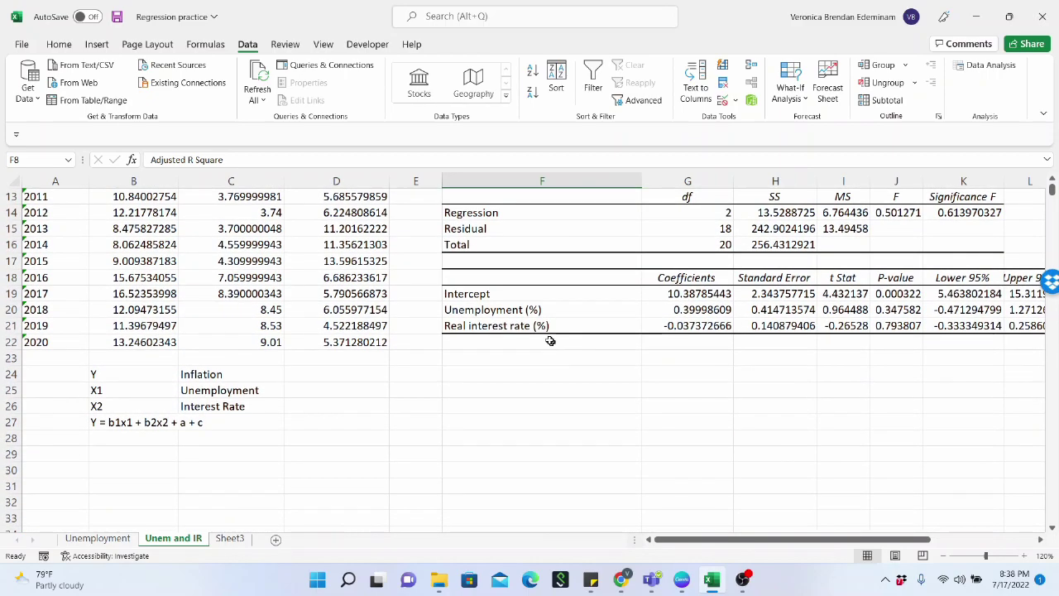
{"action": "scroll", "coordinate": [542, 337], "scroll_direction": "up", "scroll_amount": 4}
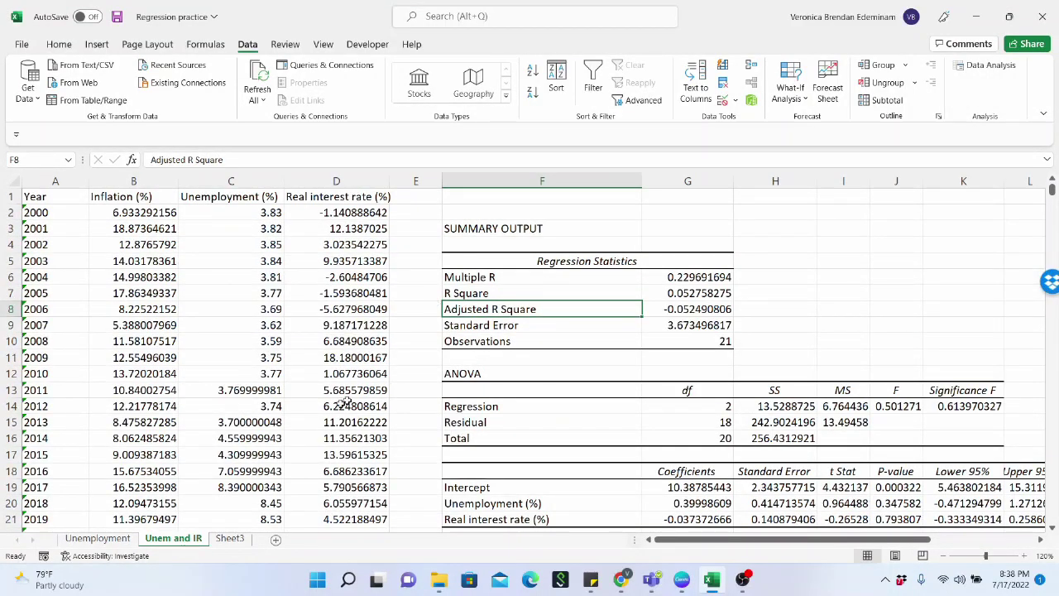
Check the simple regression's summary output on the Unemployment sheet for comparison, then return to the Unem and IR sheet.
{"action": "left_click", "coordinate": [103, 542]}
{"action": "scroll", "coordinate": [439, 306], "scroll_direction": "up", "scroll_amount": 7}
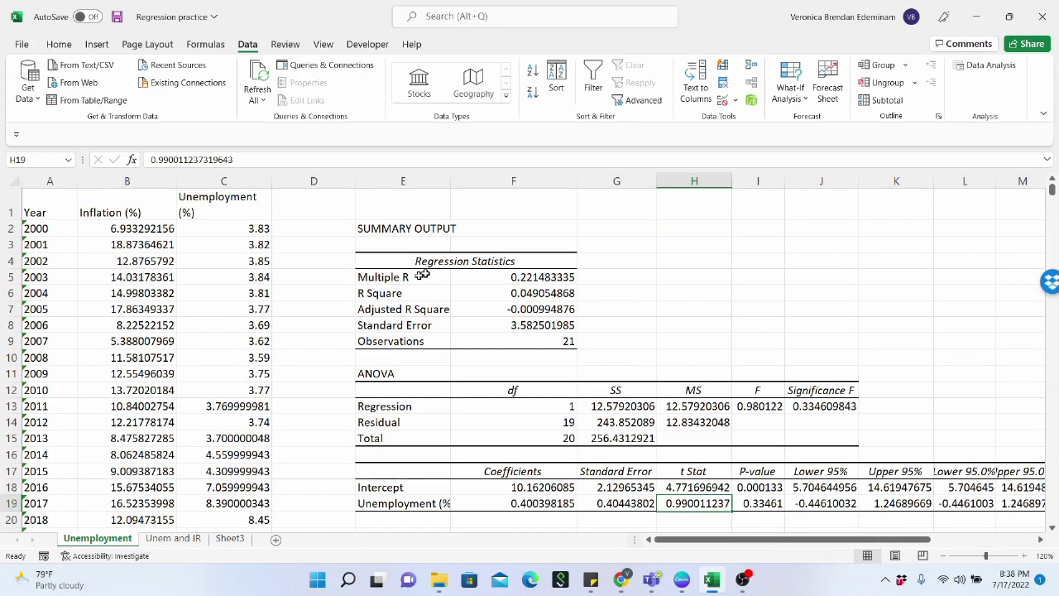
{"action": "left_click", "coordinate": [182, 538]}
Examine the three sections of the multiple regression output: Regression Statistics, ANOVA and the coefficients table.
{"action": "left_click_drag", "start_coordinate": [512, 229], "coordinate": [718, 341]}
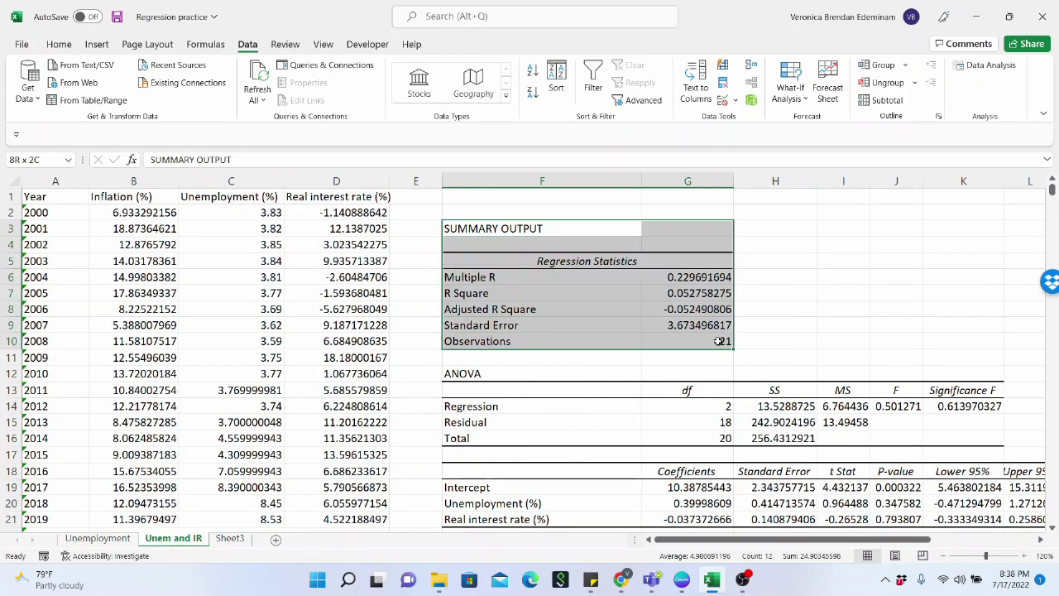
{"action": "left_click_drag", "start_coordinate": [499, 262], "coordinate": [714, 342]}
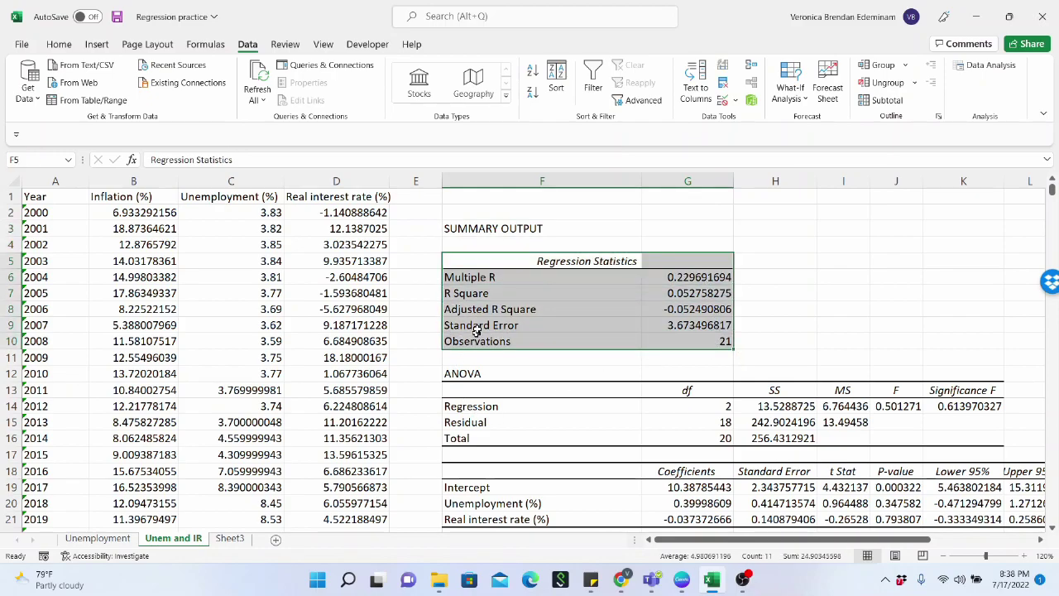
{"action": "left_click_drag", "start_coordinate": [461, 375], "coordinate": [936, 440]}
{"action": "scroll", "coordinate": [469, 414], "scroll_direction": "down", "scroll_amount": 4}
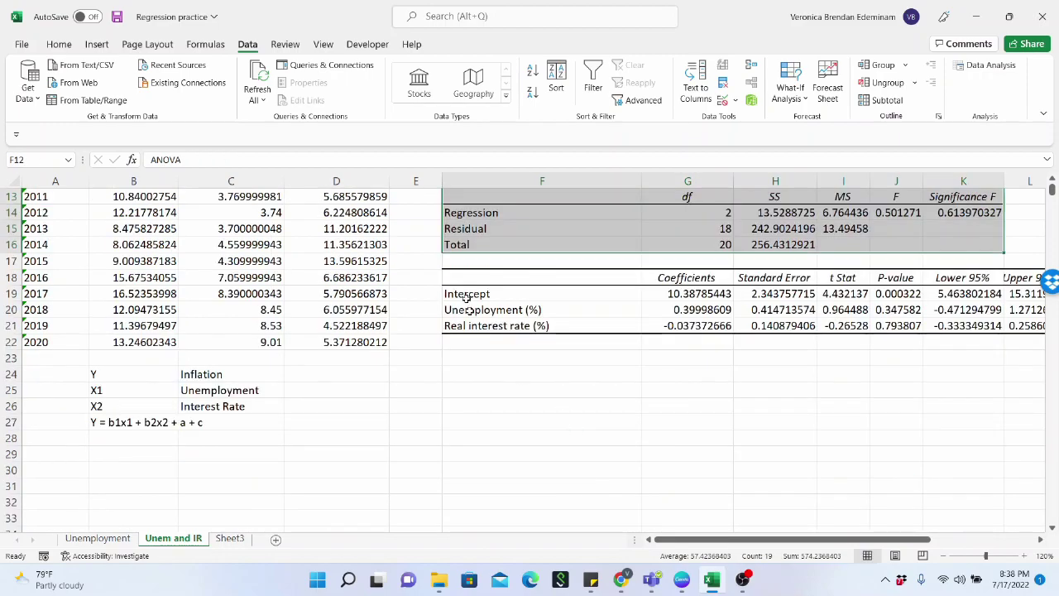
{"action": "left_click_drag", "start_coordinate": [465, 279], "coordinate": [1034, 327]}
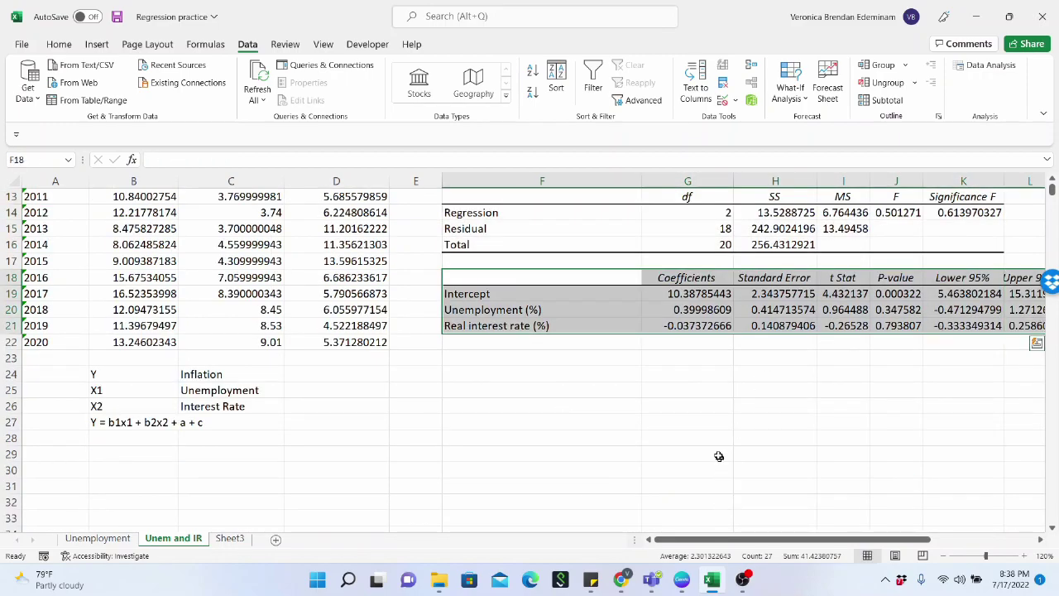
{"action": "scroll", "coordinate": [719, 457], "scroll_direction": "up", "scroll_amount": 4}
{"action": "scroll", "coordinate": [522, 418], "scroll_direction": "down", "scroll_amount": 2}
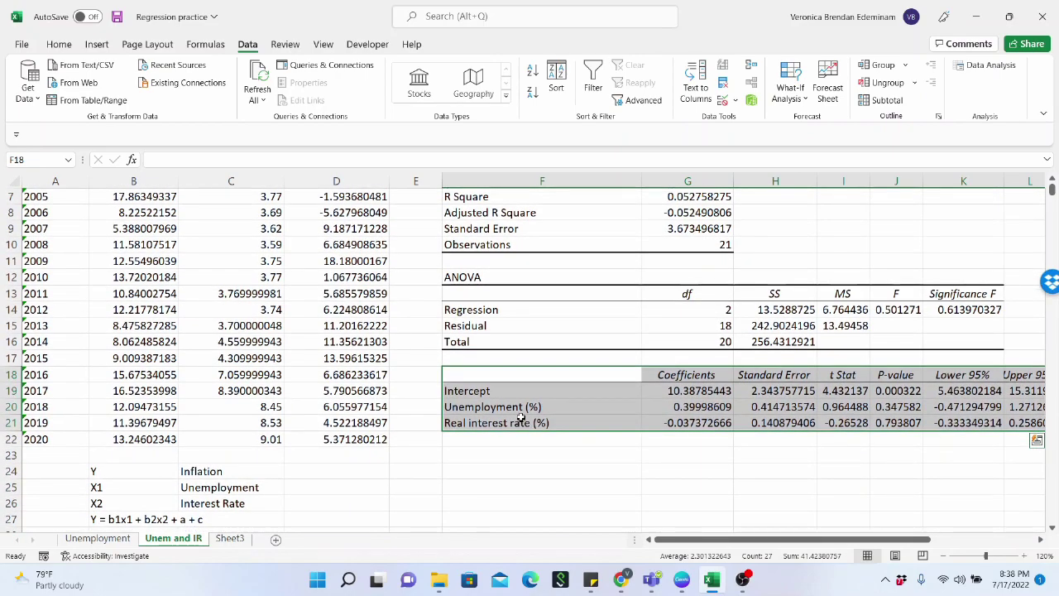
Read the coefficients of the intercept, unemployment and real interest rate in the multiple regression output.
{"action": "left_click", "coordinate": [622, 392]}
{"action": "left_click", "coordinate": [677, 395]}
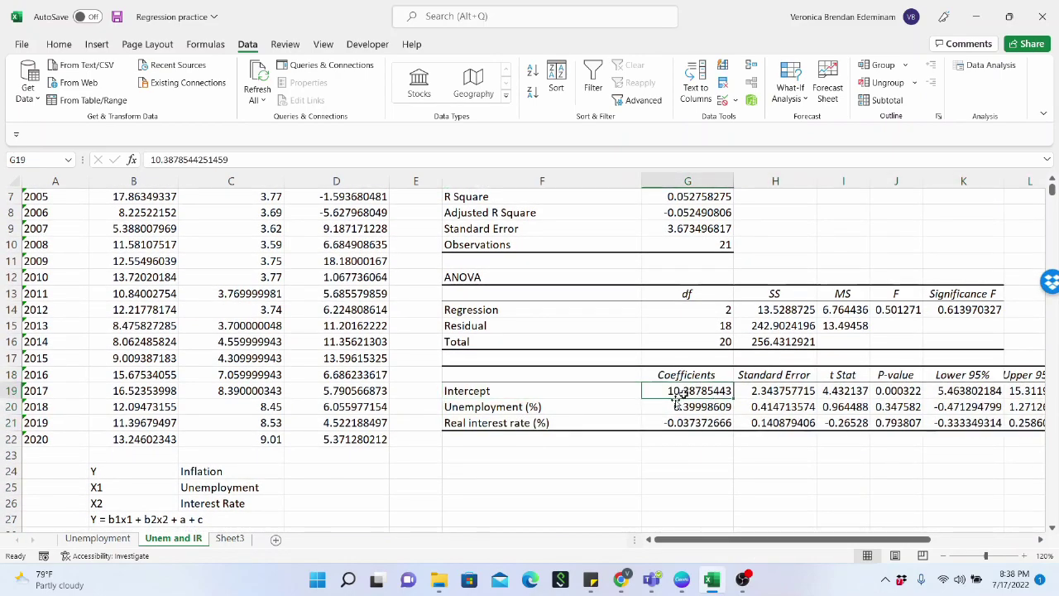
{"action": "left_click", "coordinate": [573, 406]}
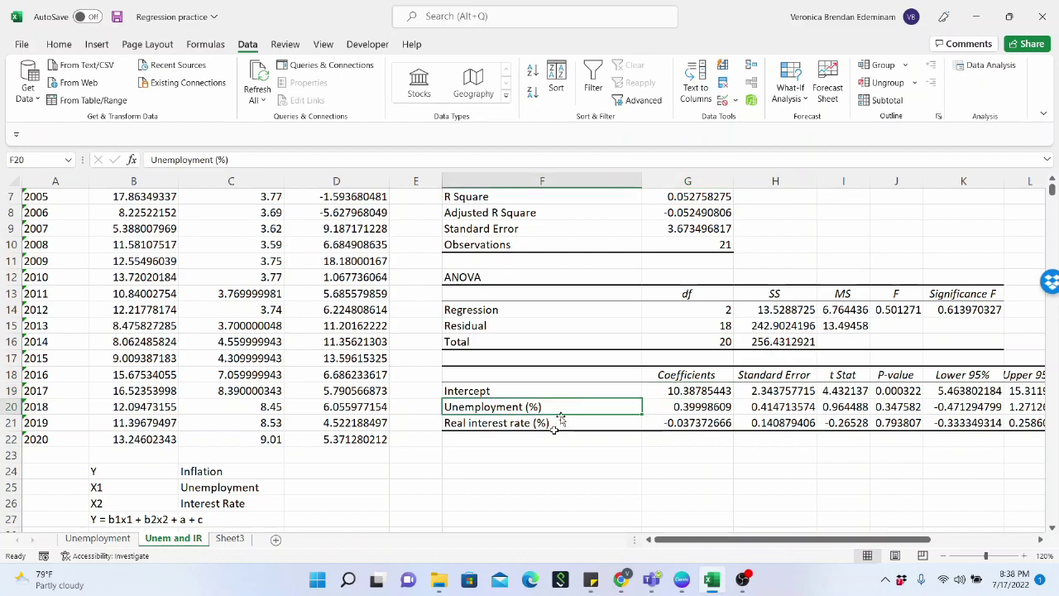
{"action": "left_click", "coordinate": [691, 407]}
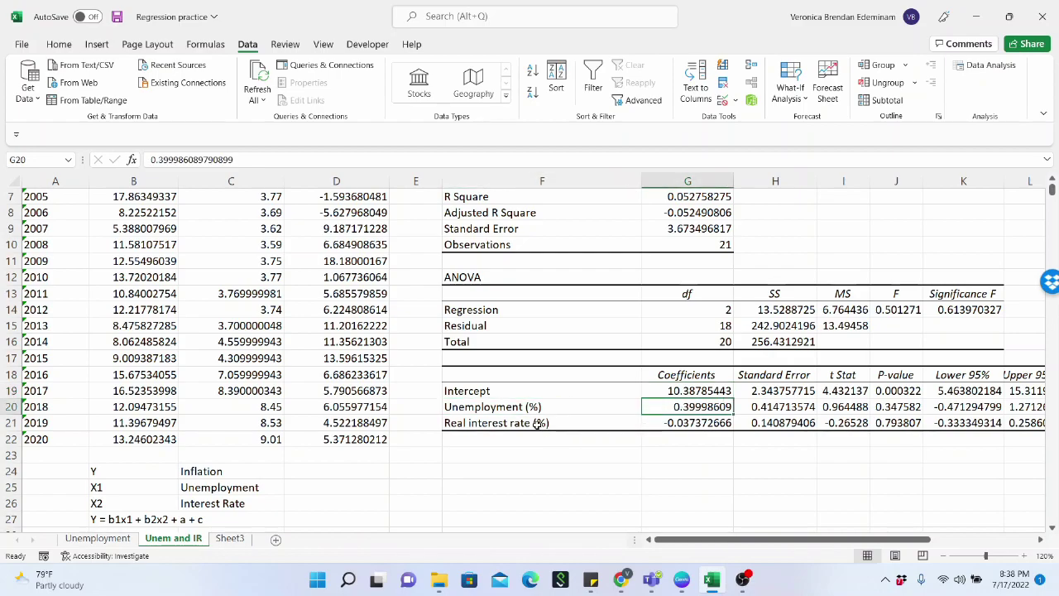
{"action": "left_click", "coordinate": [542, 421]}
{"action": "left_click", "coordinate": [645, 422]}
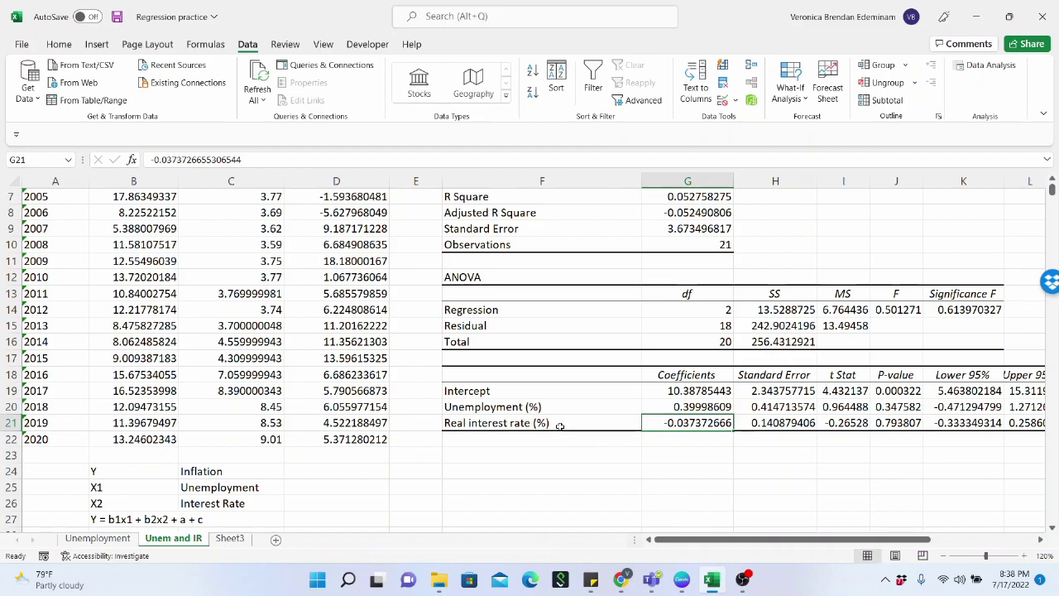
Copy the general model equation from B27 to F23, below the regression output.
{"action": "left_click", "coordinate": [166, 519]}
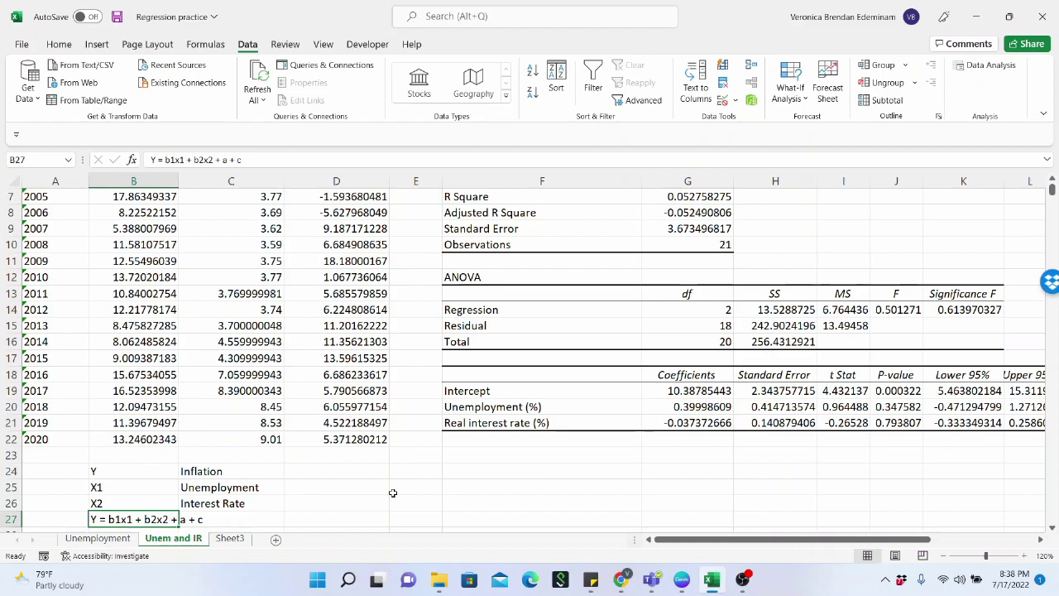
{"action": "key", "text": "ctrl+c"}
{"action": "left_click", "coordinate": [534, 456]}
{"action": "key", "text": "ctrl+v"}
Write the fitted equation "Y = 0.399x1 - 0.037x2 + 10.388" in F24, below the general equation.
{"action": "left_click", "coordinate": [520, 473]}
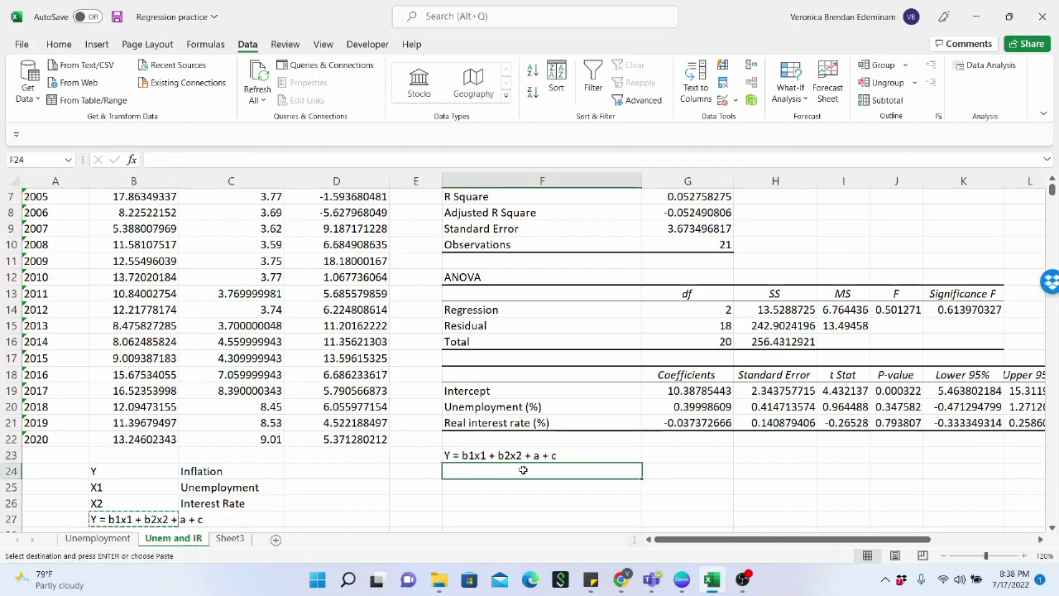
{"action": "double_click", "coordinate": [523, 470]}
{"action": "key", "text": "ctrl+v"}
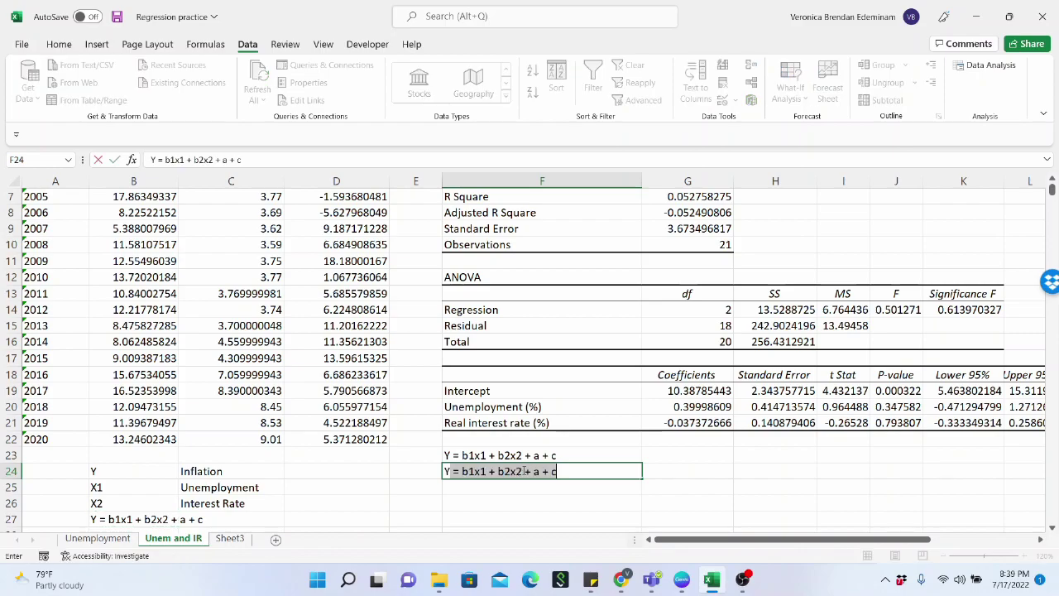
{"action": "key", "text": "shift+Right"}
{"action": "key", "text": "shift+Right"}
{"action": "type", "text": "0.39"}
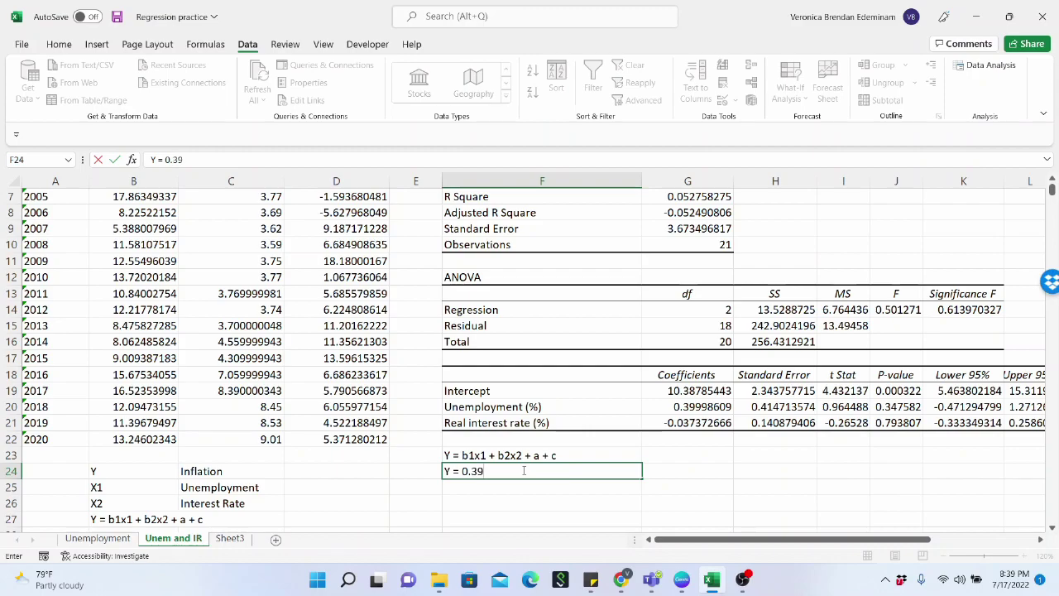
{"action": "type", "text": "x1"}
{"action": "key", "text": "BackSpace"}
{"action": "type", "text": "- 0.037x2 + 10"}
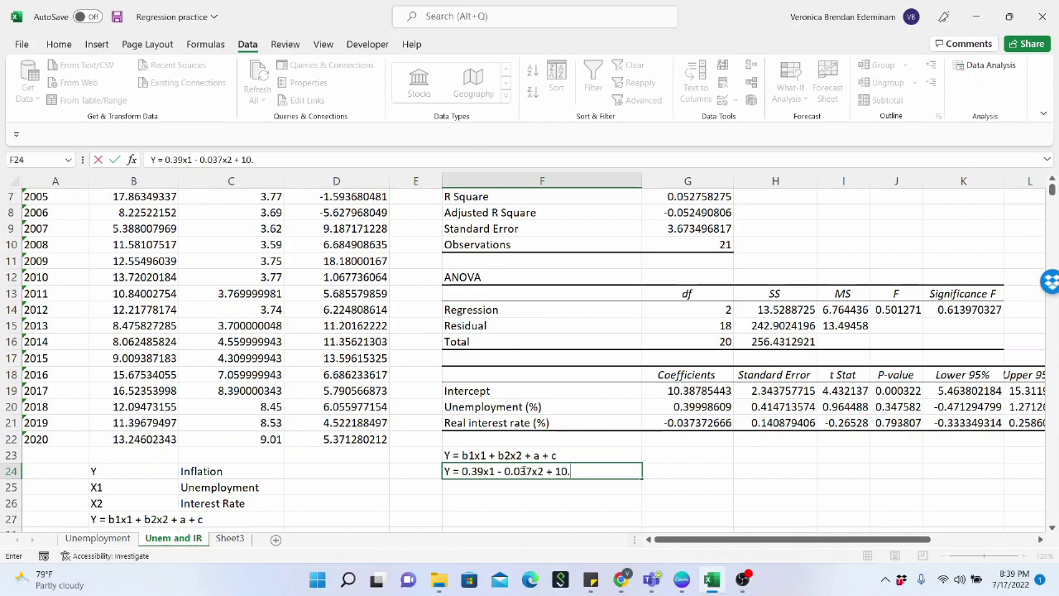
{"action": "type", "text": ".388"}
{"action": "left_click", "coordinate": [484, 471]}
{"action": "type", "text": "9"}
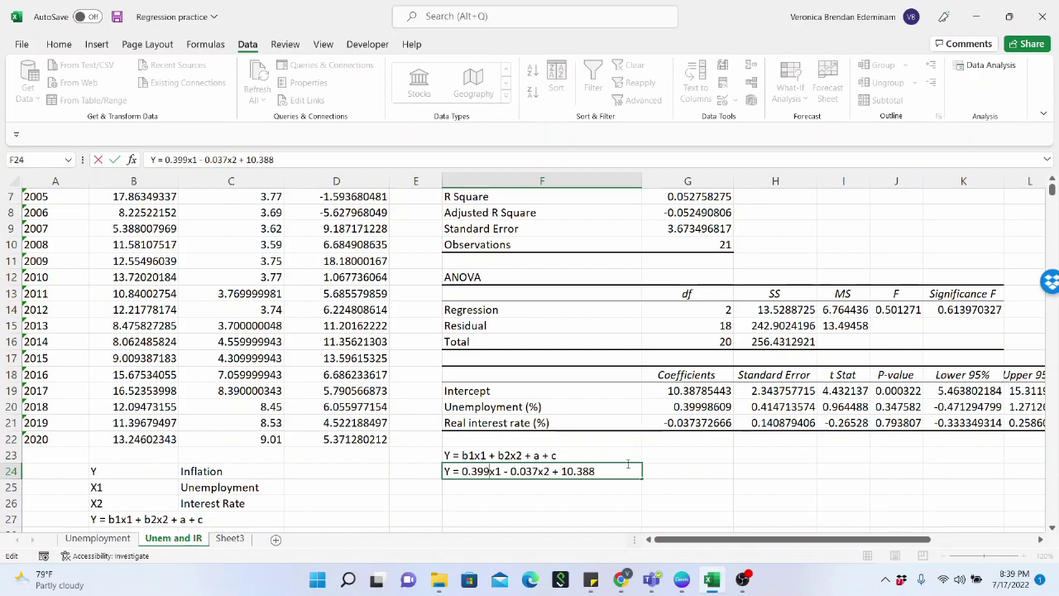
{"action": "key", "text": "Return"}
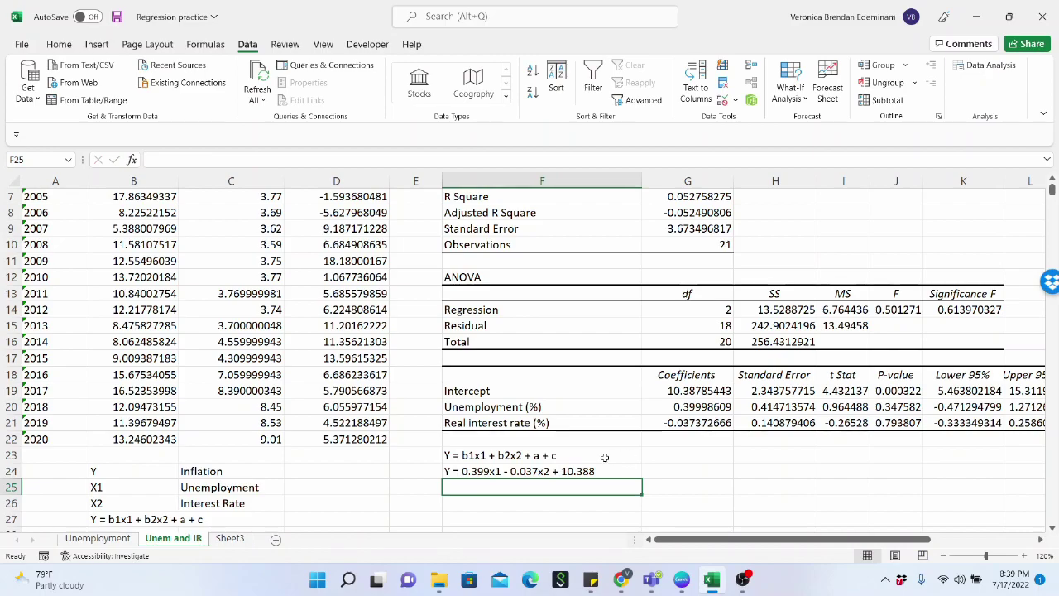
Compare the general equation in F23 with the fitted equation in F24 term by term.
{"action": "left_click", "coordinate": [603, 456]}
{"action": "left_click", "coordinate": [616, 469]}
{"action": "left_click", "coordinate": [603, 454]}
{"action": "left_click", "coordinate": [606, 473]}
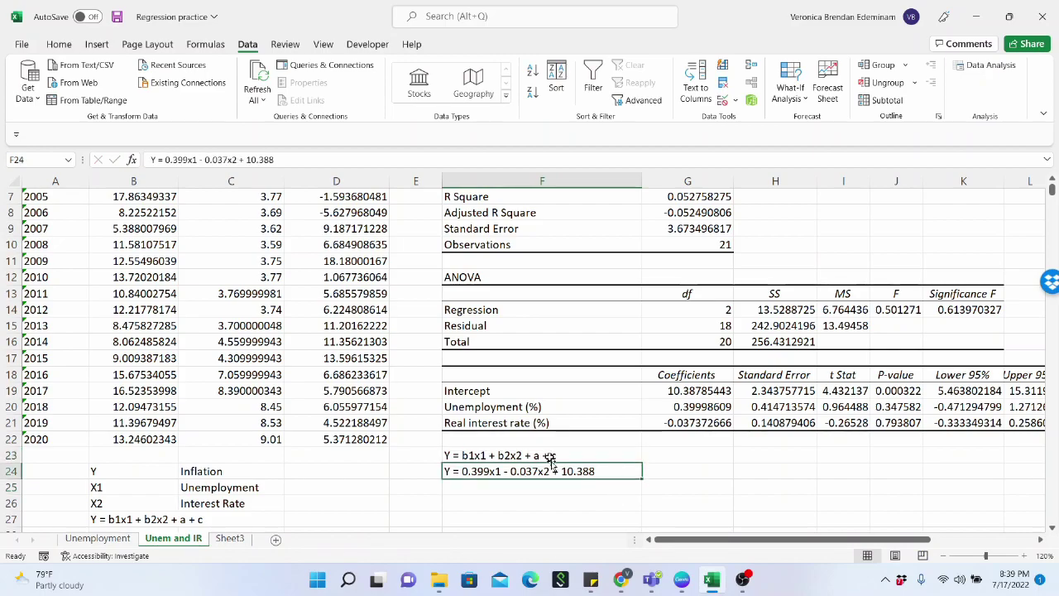
{"action": "left_click", "coordinate": [550, 454]}
{"action": "left_click", "coordinate": [589, 470]}
{"action": "left_click", "coordinate": [572, 451]}
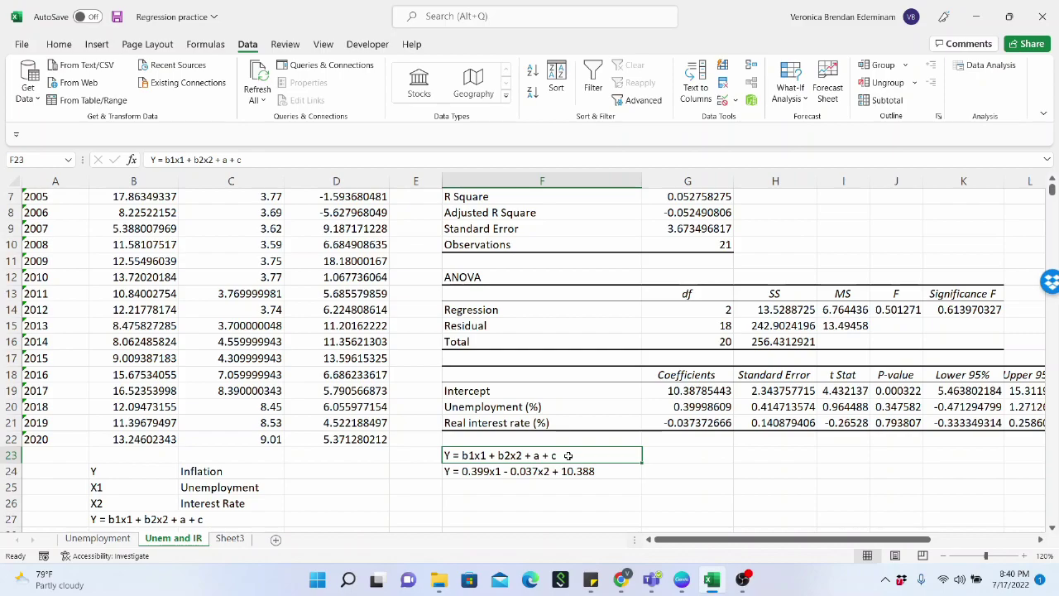
{"action": "left_click", "coordinate": [591, 470]}
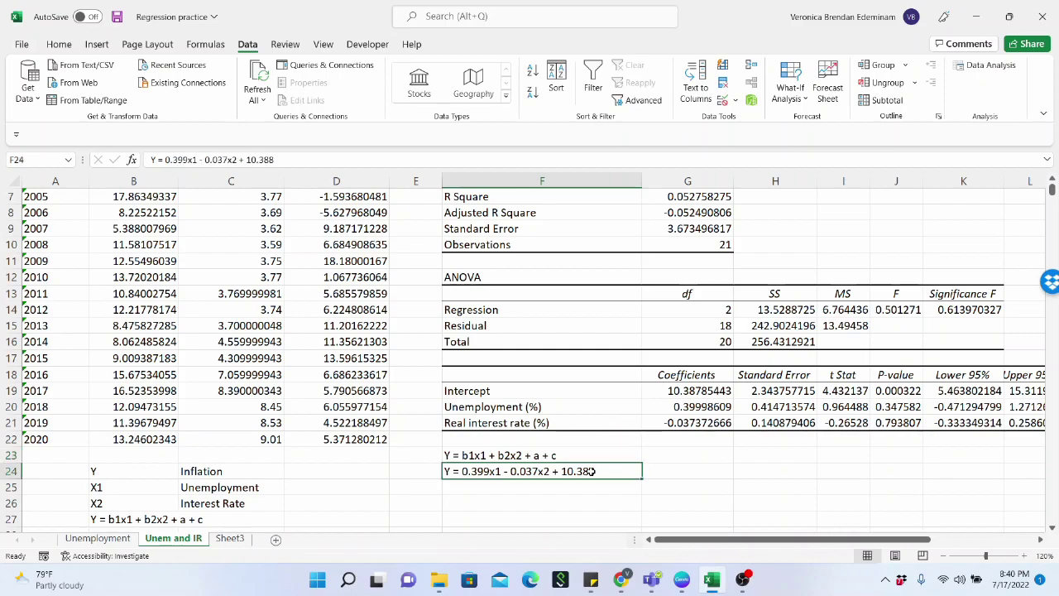
Check the fitted equation in F24 against the full regression summary output.
{"action": "scroll", "coordinate": [591, 471], "scroll_direction": "up", "scroll_amount": 2}
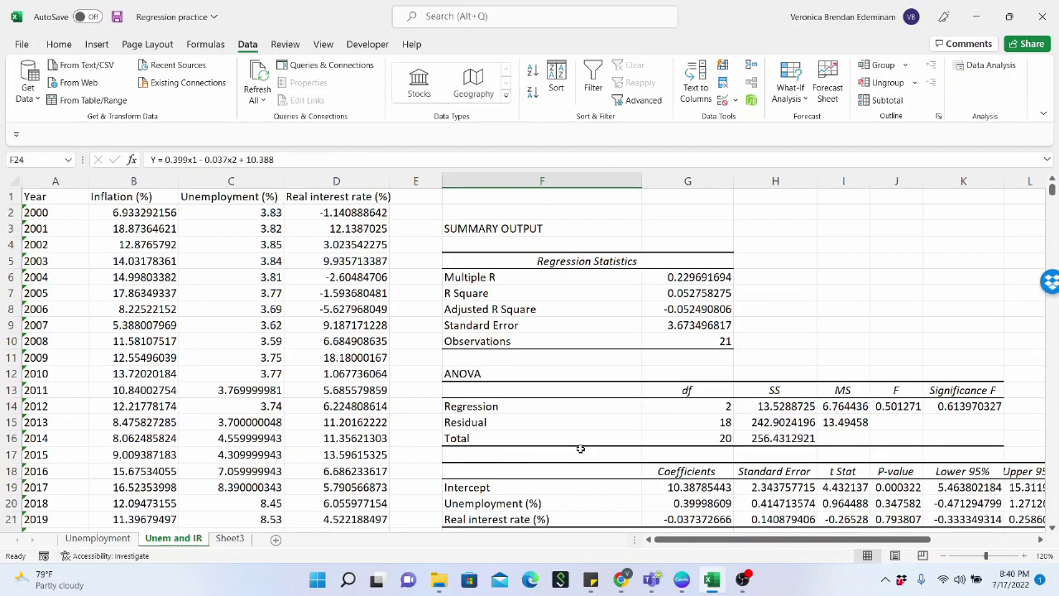
{"action": "scroll", "coordinate": [577, 437], "scroll_direction": "down", "scroll_amount": 4}
{"action": "left_click", "coordinate": [592, 389]}
{"action": "left_click", "coordinate": [604, 375]}
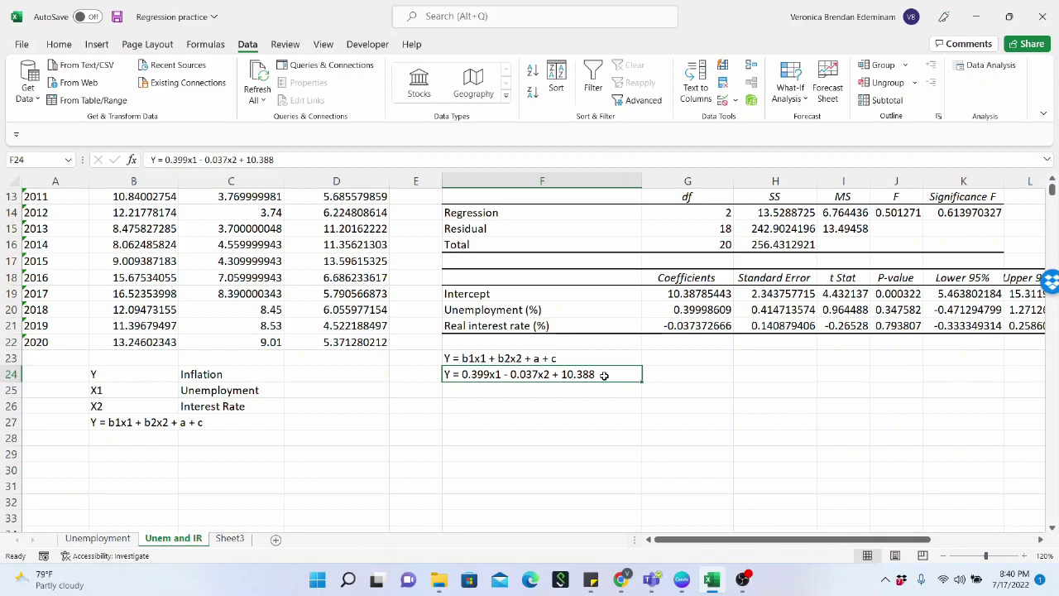
{"action": "scroll", "coordinate": [592, 370], "scroll_direction": "up", "scroll_amount": 2}
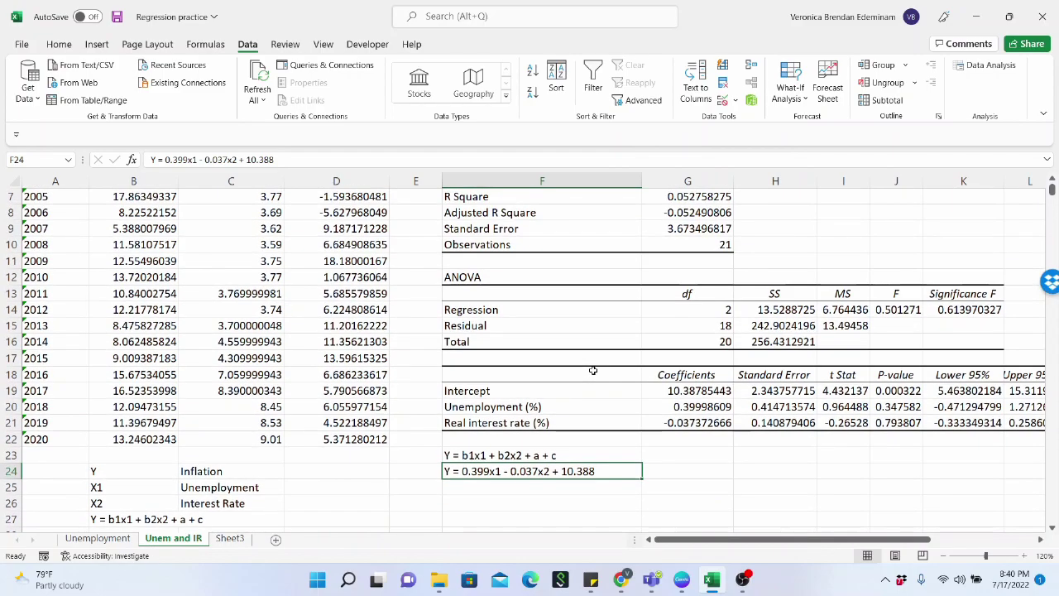
{"action": "scroll", "coordinate": [592, 370], "scroll_direction": "up", "scroll_amount": 2}
{"action": "scroll", "coordinate": [591, 369], "scroll_direction": "down", "scroll_amount": 4}
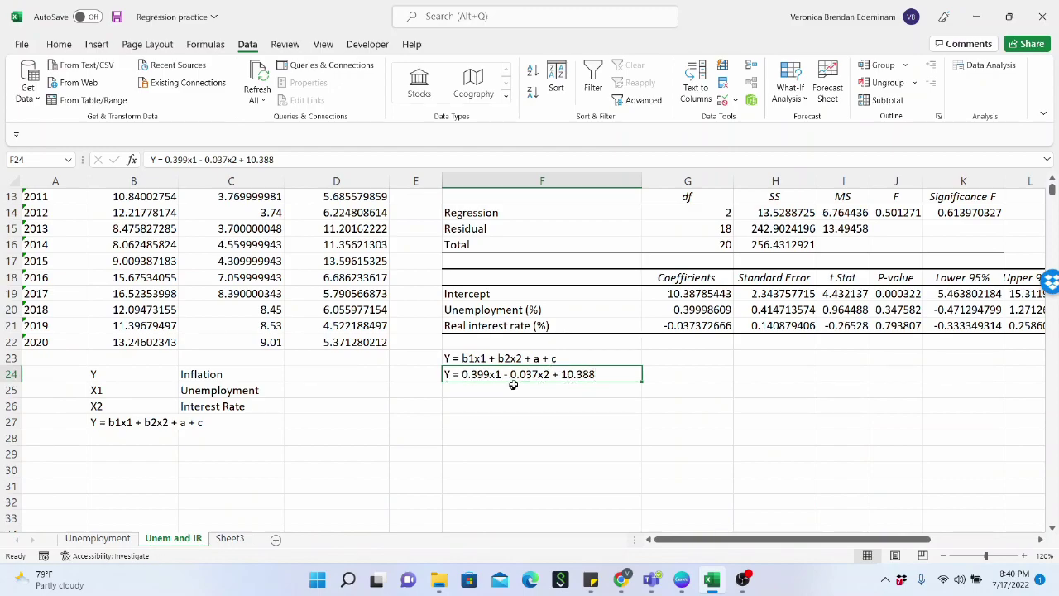
{"action": "scroll", "coordinate": [530, 405], "scroll_direction": "up", "scroll_amount": 4}
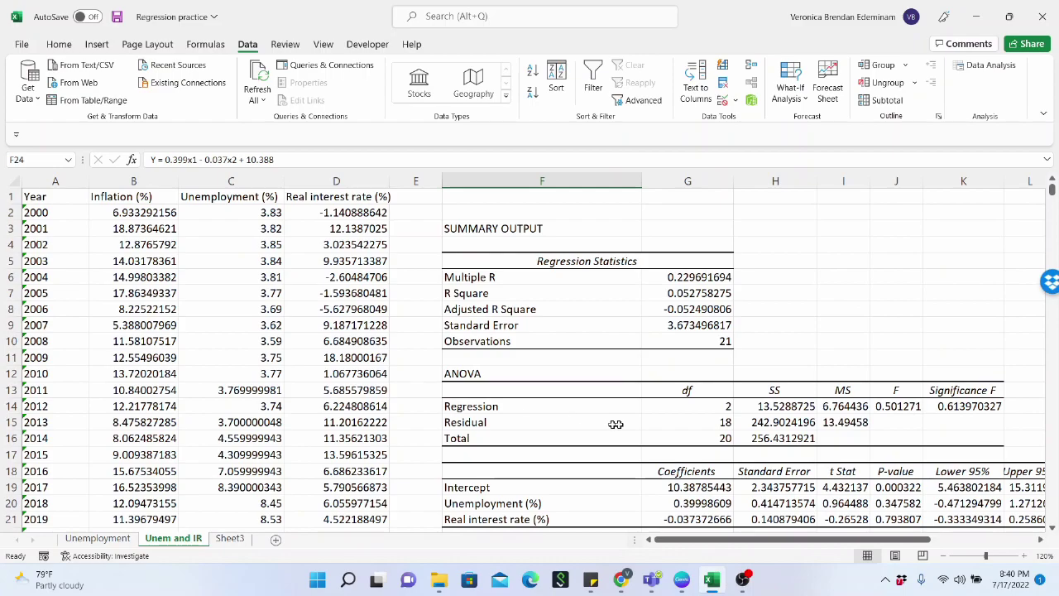
Examine the coefficients, t Stat and P-value columns for the intercept, unemployment and real interest rate to judge their significance.
{"action": "scroll", "coordinate": [579, 418], "scroll_direction": "down", "scroll_amount": 1}
{"action": "left_click", "coordinate": [862, 441]}
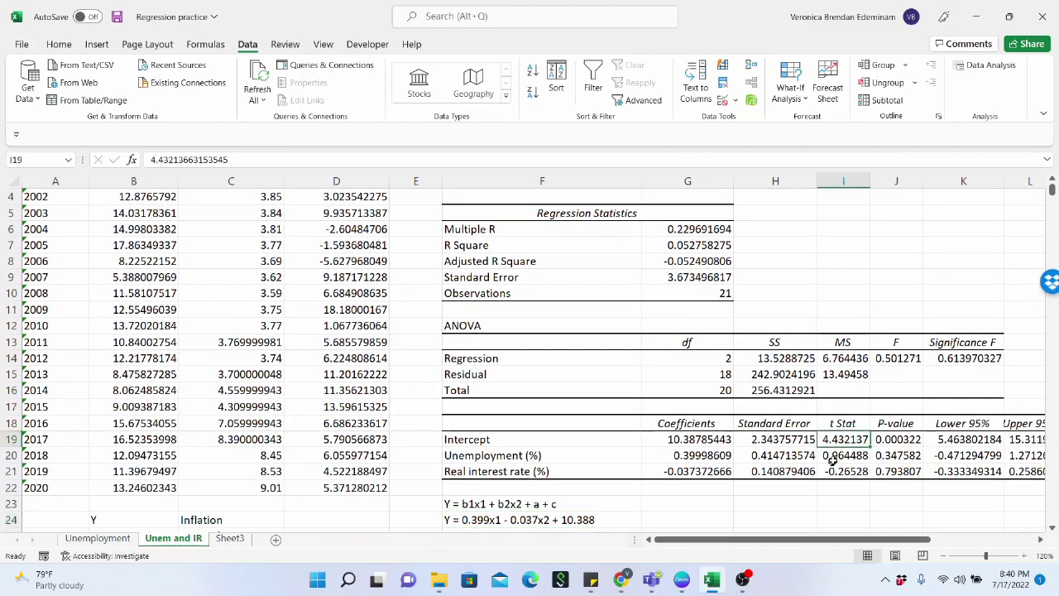
{"action": "left_click_drag", "start_coordinate": [686, 441], "coordinate": [697, 467]}
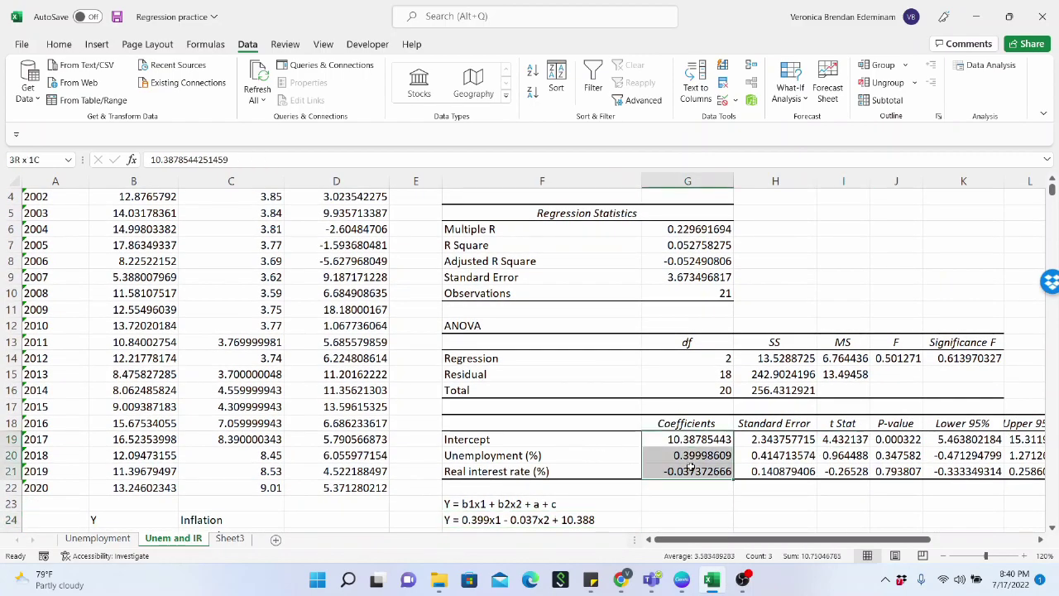
{"action": "left_click_drag", "start_coordinate": [844, 440], "coordinate": [857, 470]}
{"action": "left_click_drag", "start_coordinate": [896, 441], "coordinate": [895, 471]}
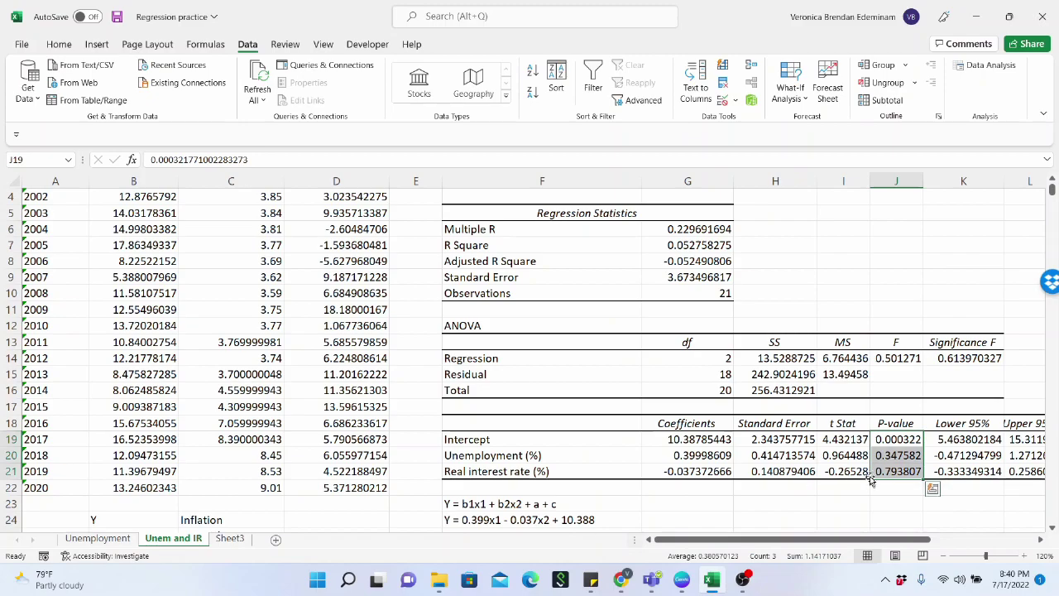
{"action": "left_click", "coordinate": [894, 440]}
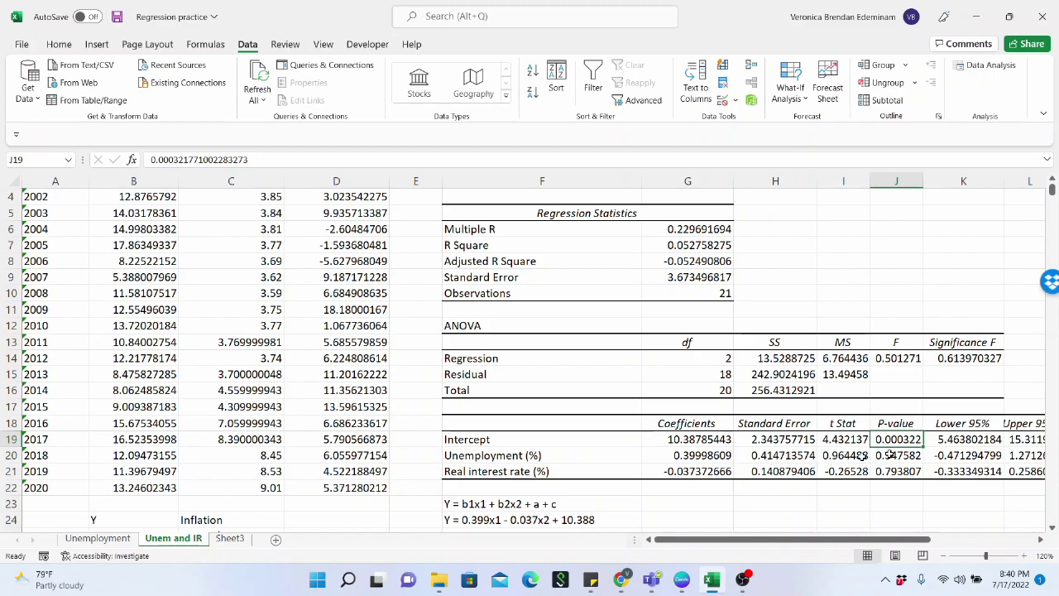
{"action": "left_click", "coordinate": [718, 441]}
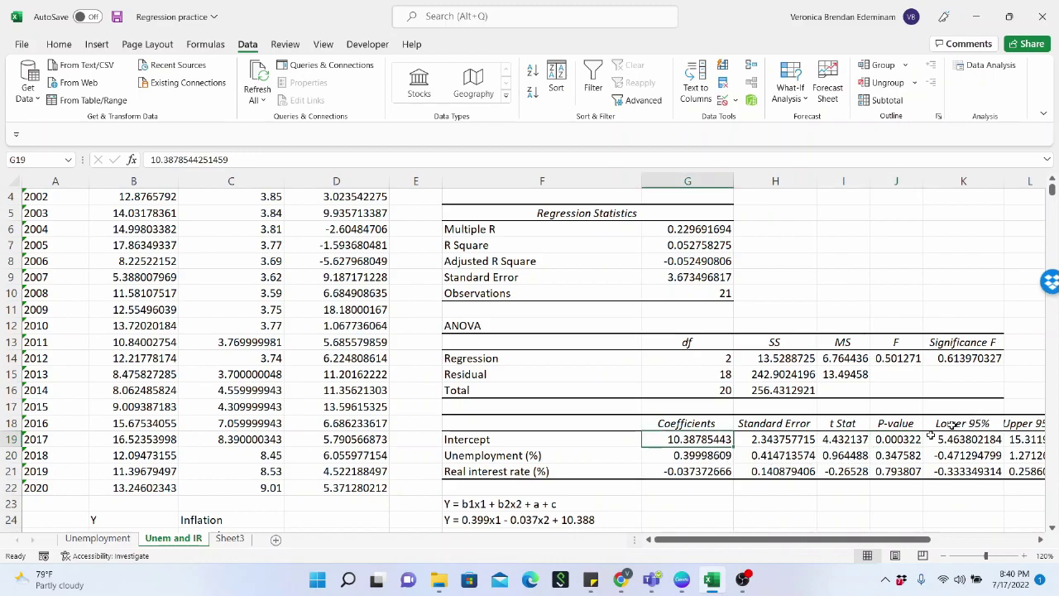
{"action": "left_click", "coordinate": [902, 441]}
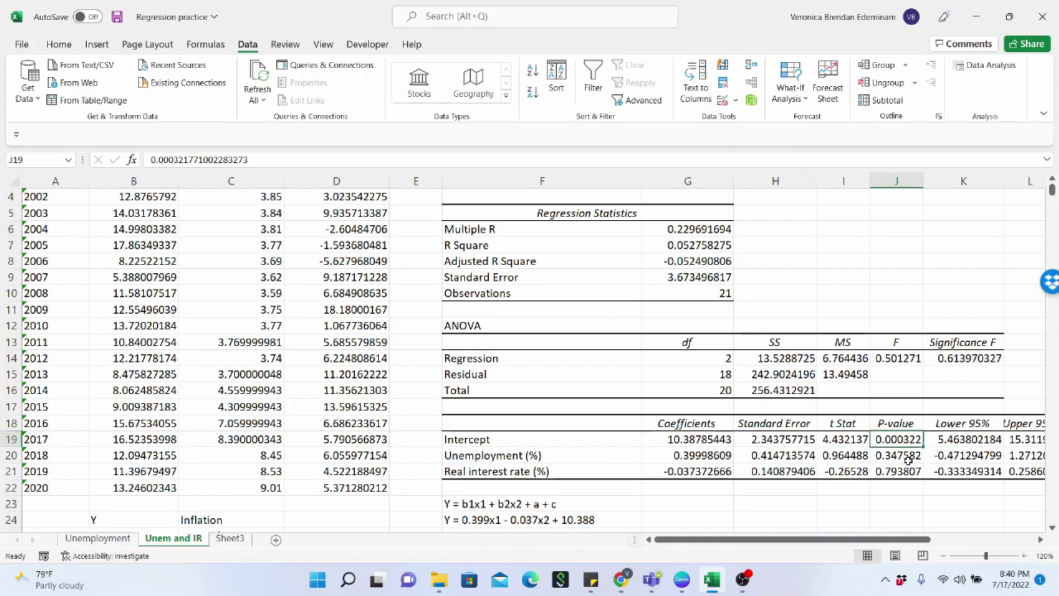
{"action": "left_click", "coordinate": [900, 462]}
{"action": "left_click", "coordinate": [901, 472]}
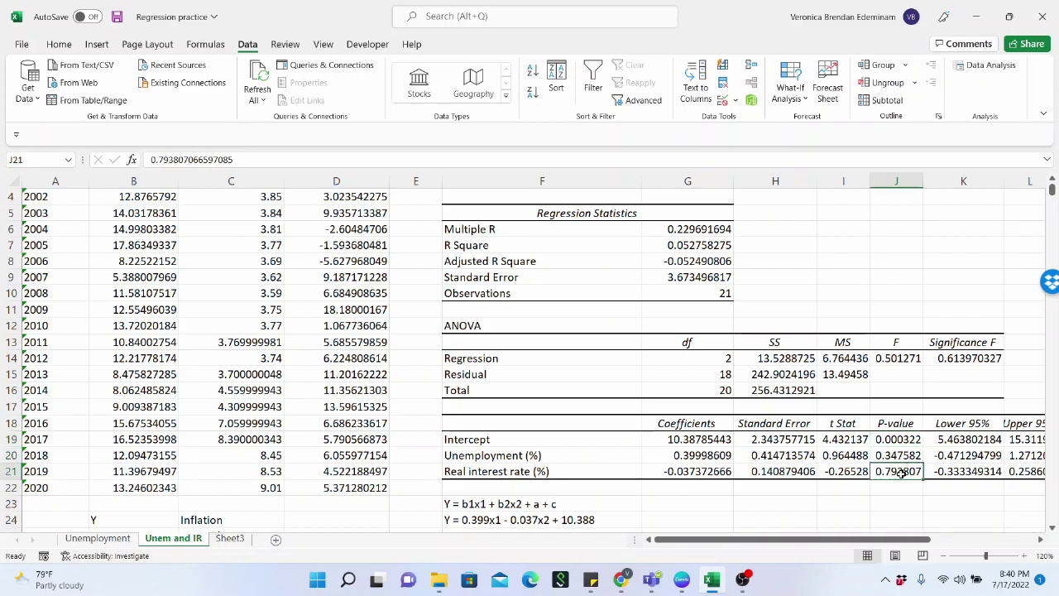
{"action": "left_click_drag", "start_coordinate": [550, 457], "coordinate": [547, 469]}
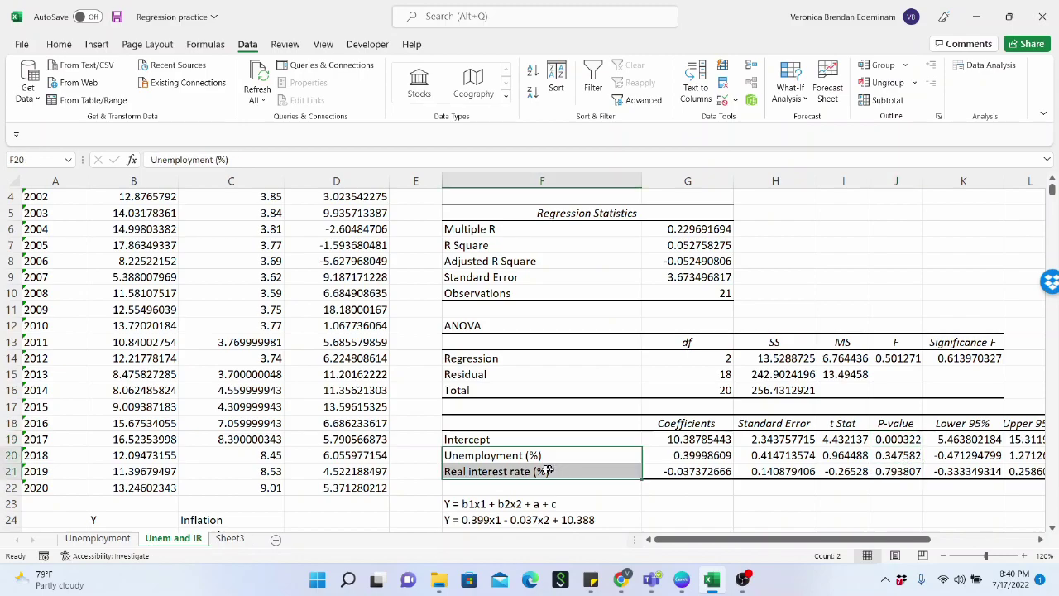
{"action": "left_click", "coordinate": [518, 436]}
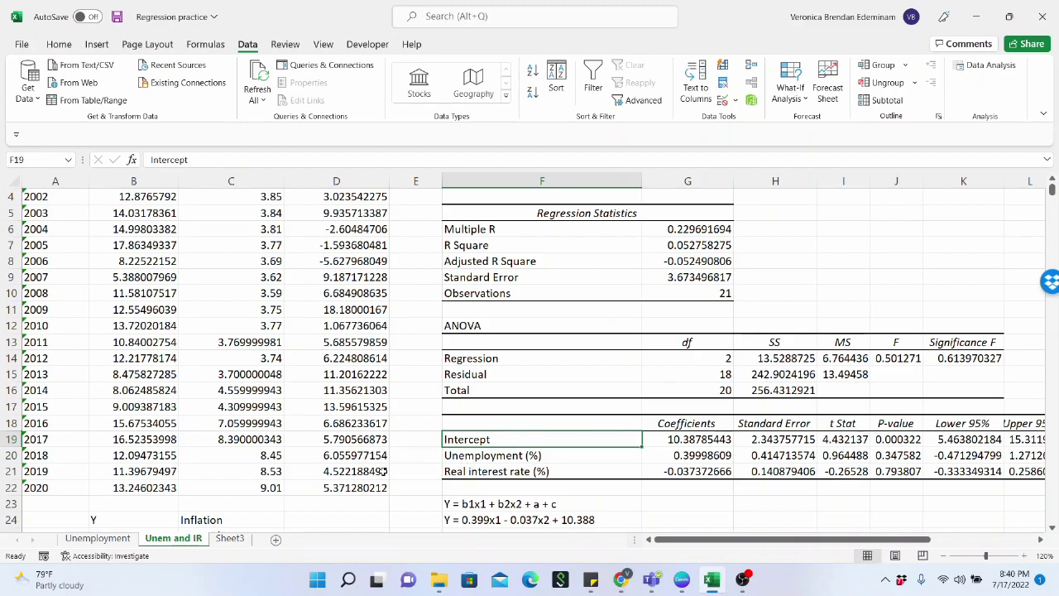
{"action": "left_click", "coordinate": [499, 455]}
{"action": "scroll", "coordinate": [217, 331], "scroll_direction": "up", "scroll_amount": 1}
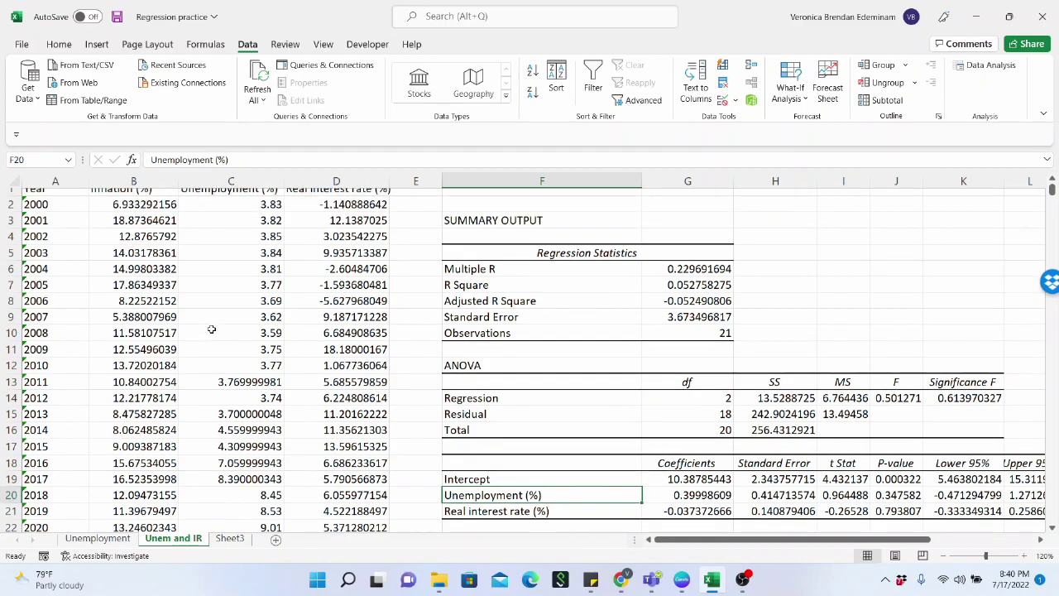
{"action": "scroll", "coordinate": [480, 447], "scroll_direction": "down", "scroll_amount": 2}
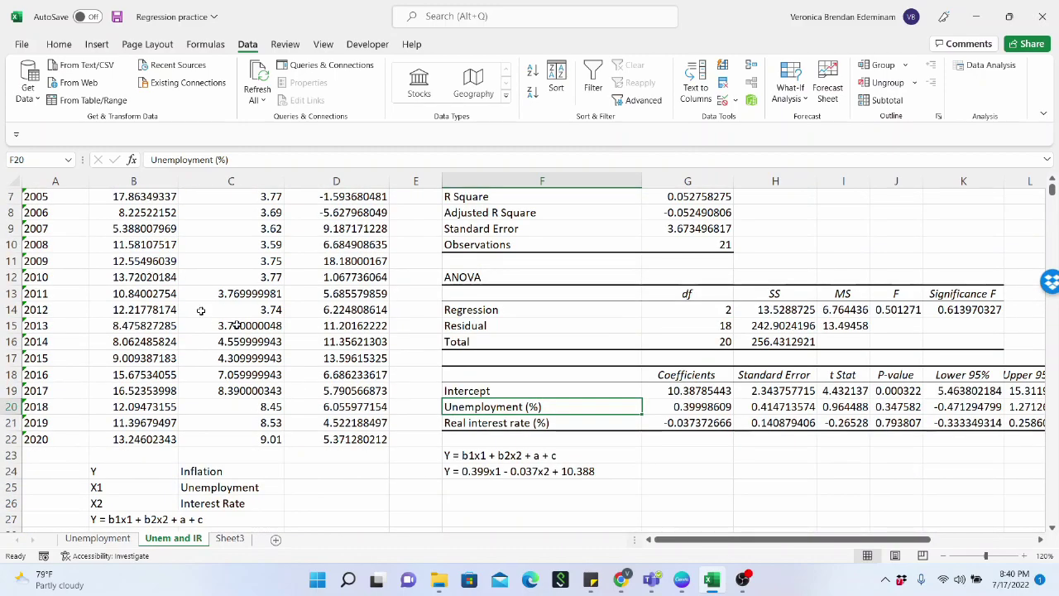
Review the inflation and real interest rate columns of the source data alongside the regression output and fitted equation.
{"action": "scroll", "coordinate": [211, 290], "scroll_direction": "up", "scroll_amount": 2}
{"action": "left_click", "coordinate": [152, 196]}
{"action": "left_click", "coordinate": [314, 196]}
{"action": "scroll", "coordinate": [339, 354], "scroll_direction": "down", "scroll_amount": 3}
{"action": "scroll", "coordinate": [343, 348], "scroll_direction": "up", "scroll_amount": 3}
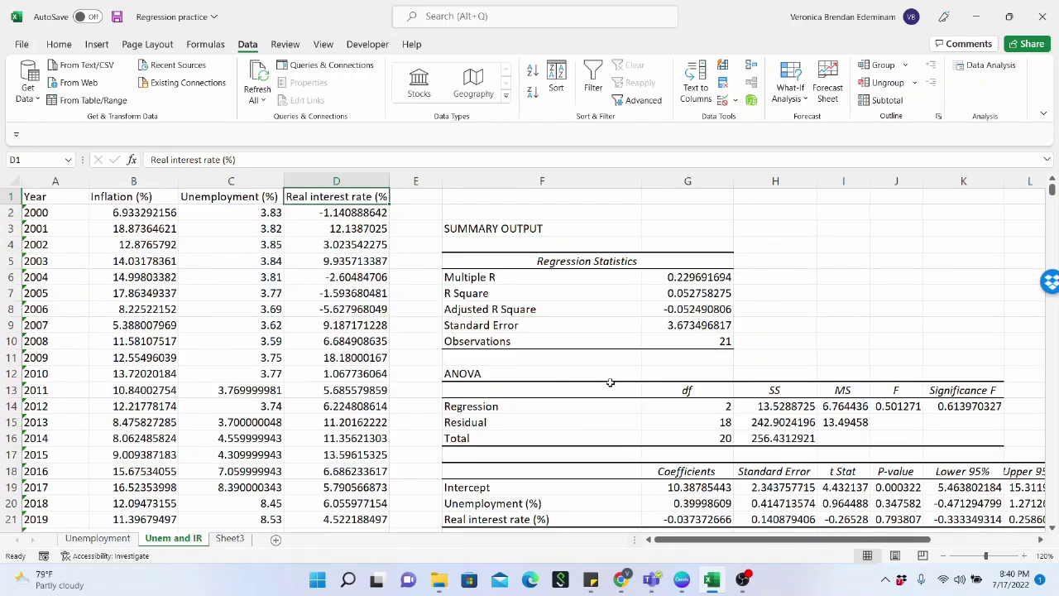
{"action": "left_click", "coordinate": [351, 341]}
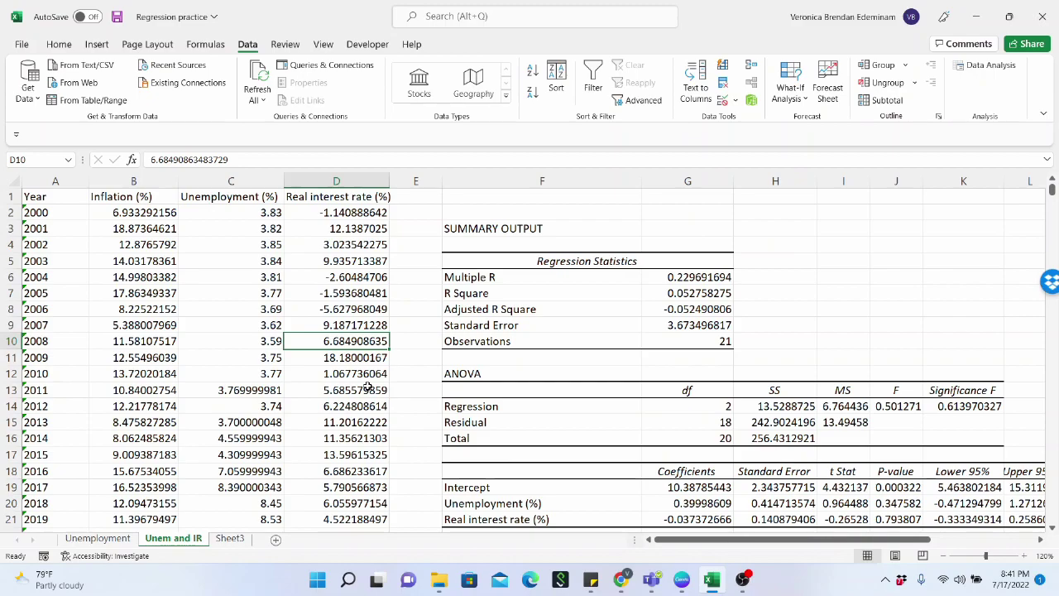
{"action": "scroll", "coordinate": [376, 389], "scroll_direction": "down", "scroll_amount": 1}
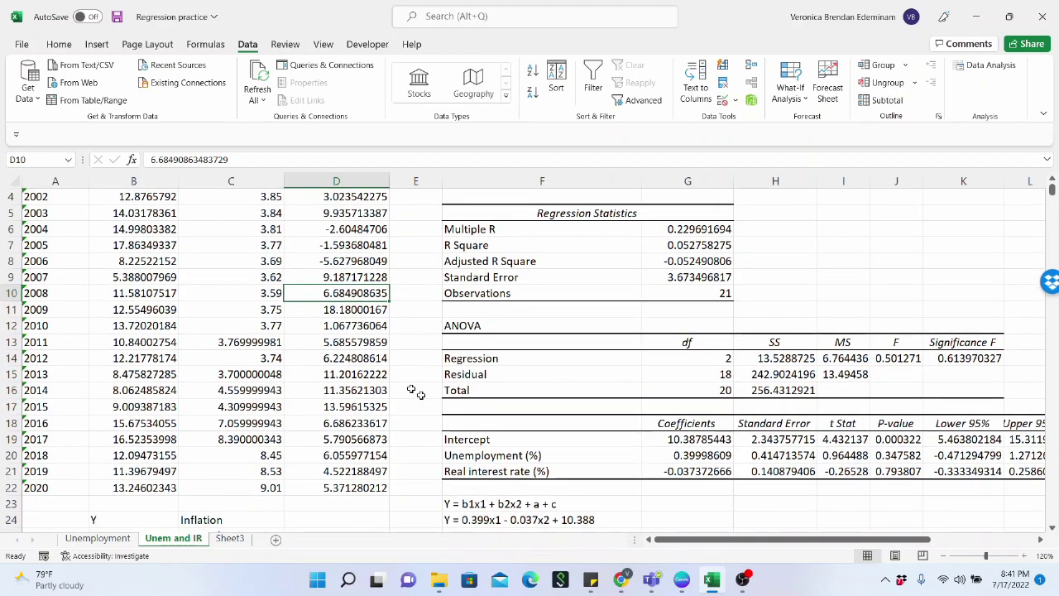
{"action": "scroll", "coordinate": [382, 390], "scroll_direction": "down", "scroll_amount": 2}
{"action": "scroll", "coordinate": [362, 379], "scroll_direction": "up", "scroll_amount": 3}
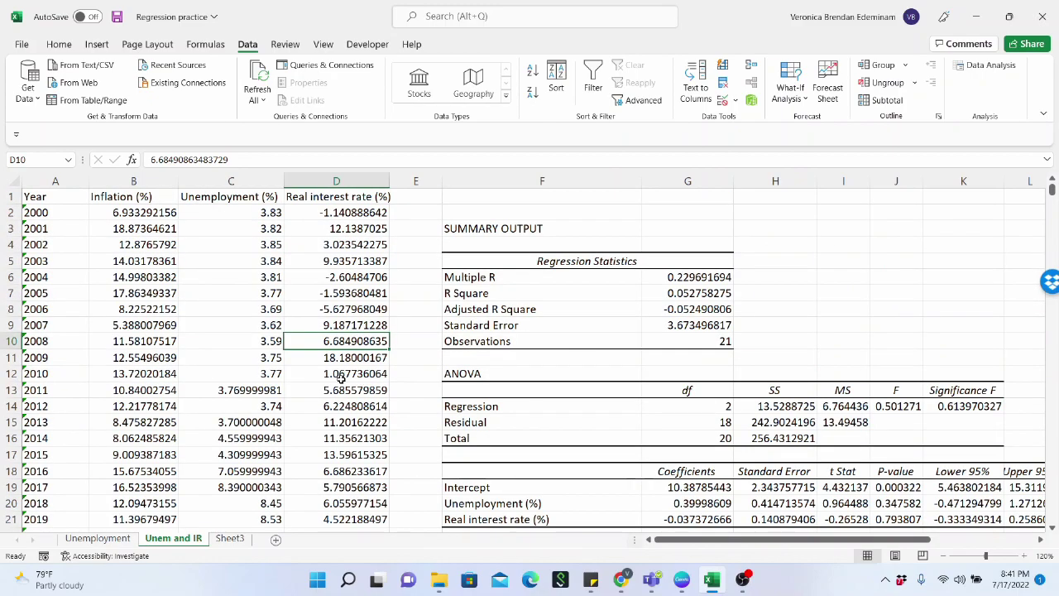
Examine the yearly inflation values from 2000 to 2020 against the unemployment and real interest rate figures.
{"action": "left_click", "coordinate": [306, 308]}
{"action": "left_click", "coordinate": [240, 311]}
{"action": "left_click", "coordinate": [153, 312]}
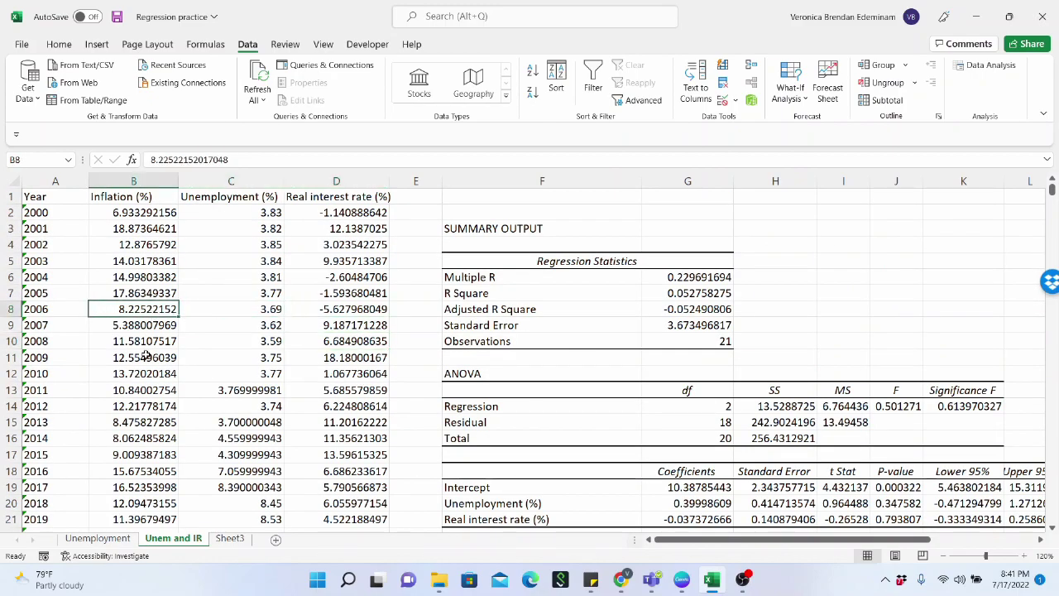
{"action": "scroll", "coordinate": [149, 356], "scroll_direction": "down", "scroll_amount": 3}
{"action": "left_click", "coordinate": [156, 313]}
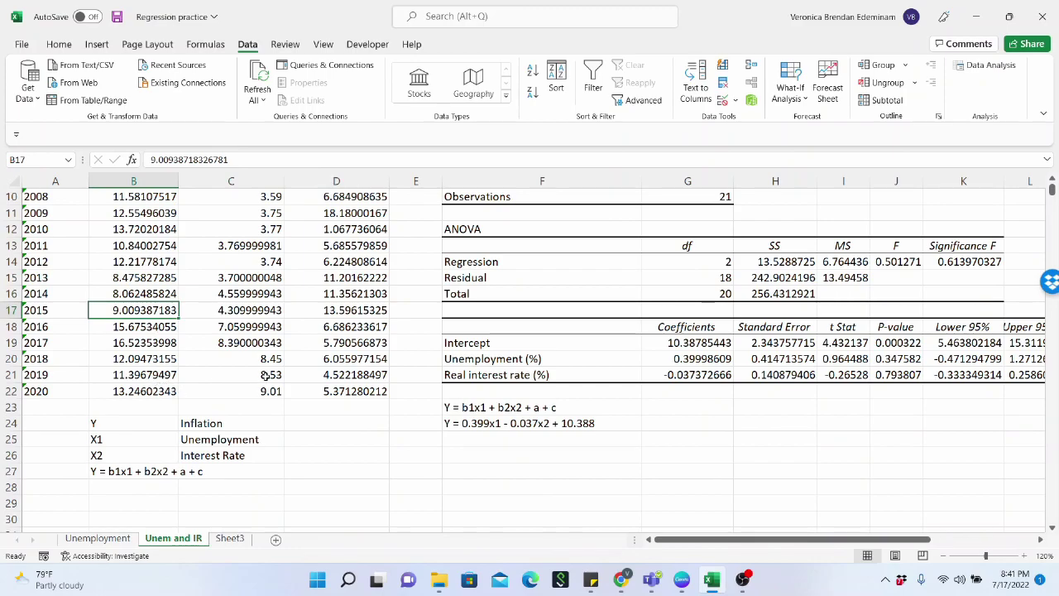
{"action": "scroll", "coordinate": [272, 374], "scroll_direction": "up", "scroll_amount": 3}
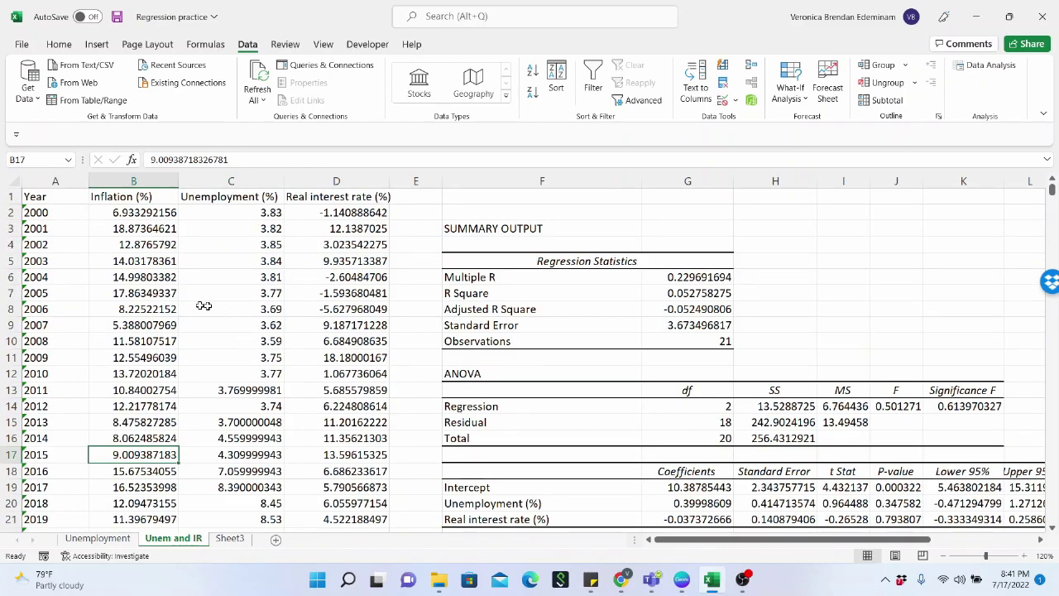
{"action": "left_click", "coordinate": [163, 323]}
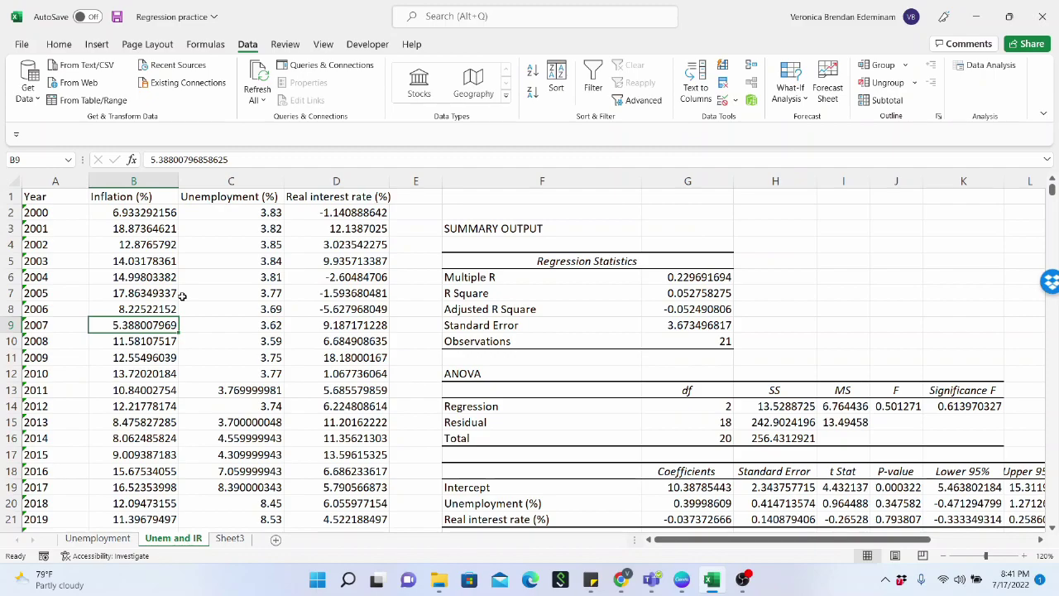
{"action": "left_click", "coordinate": [167, 275]}
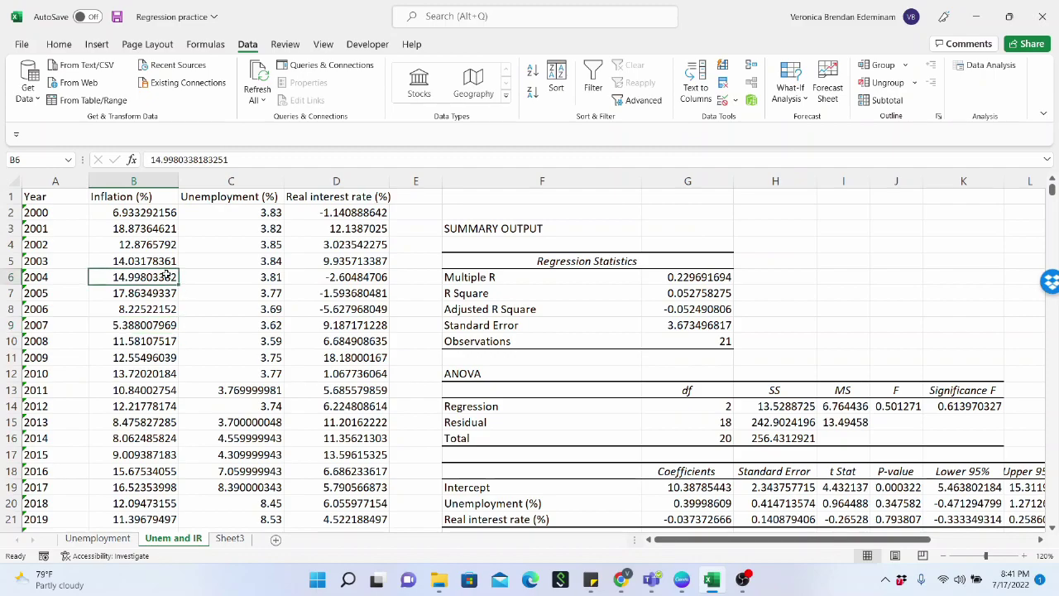